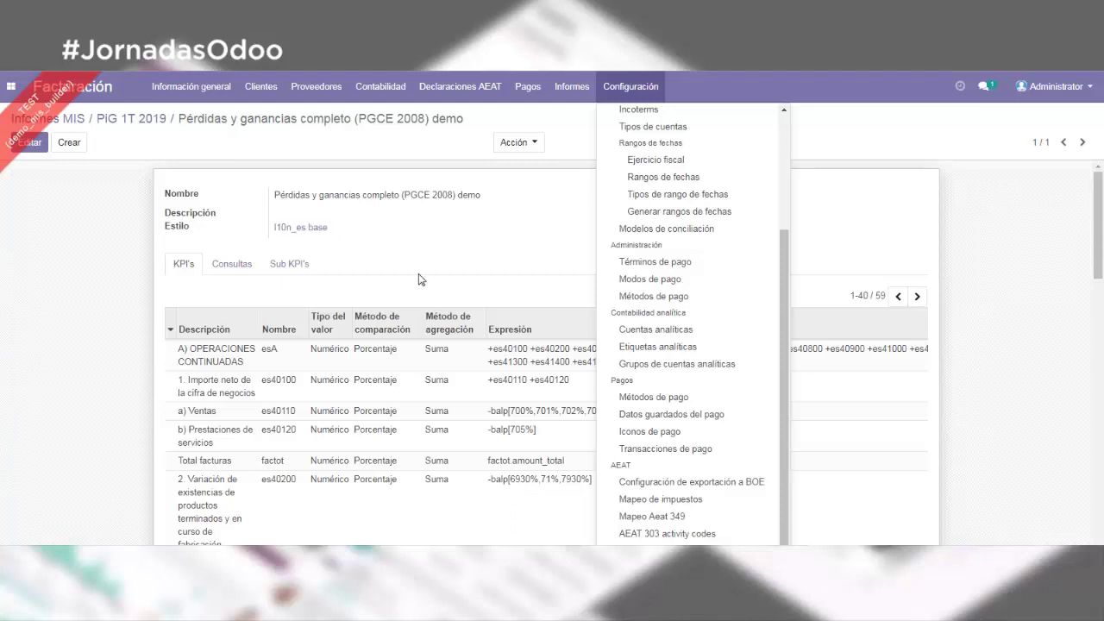
Step: Open the PiG 1T 2019 report from the list of MIS reports
click(420, 279)
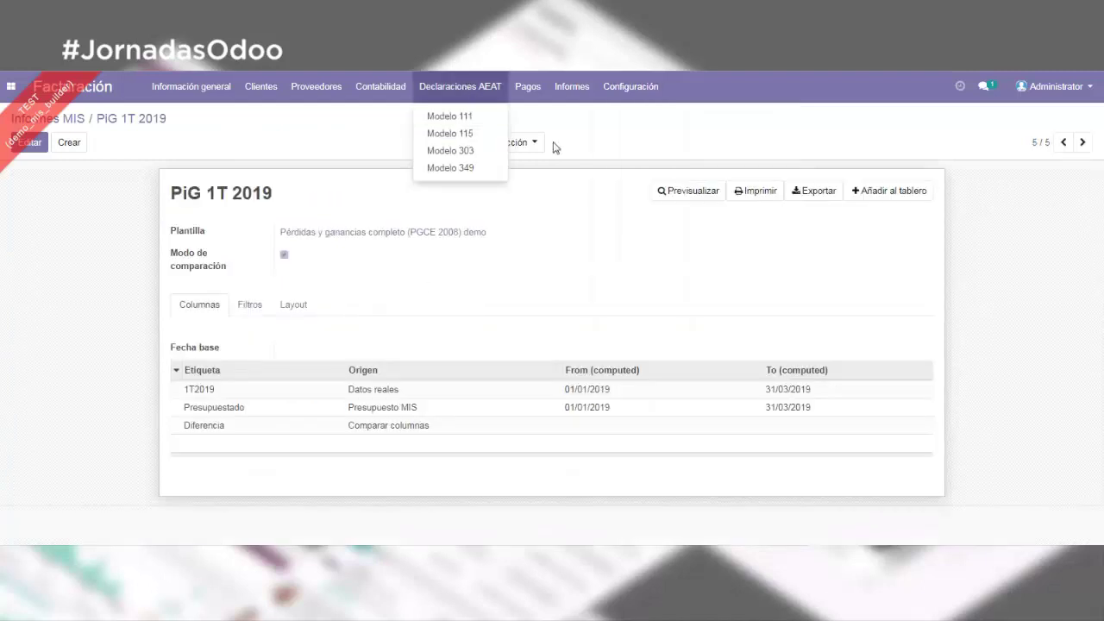
click(561, 88)
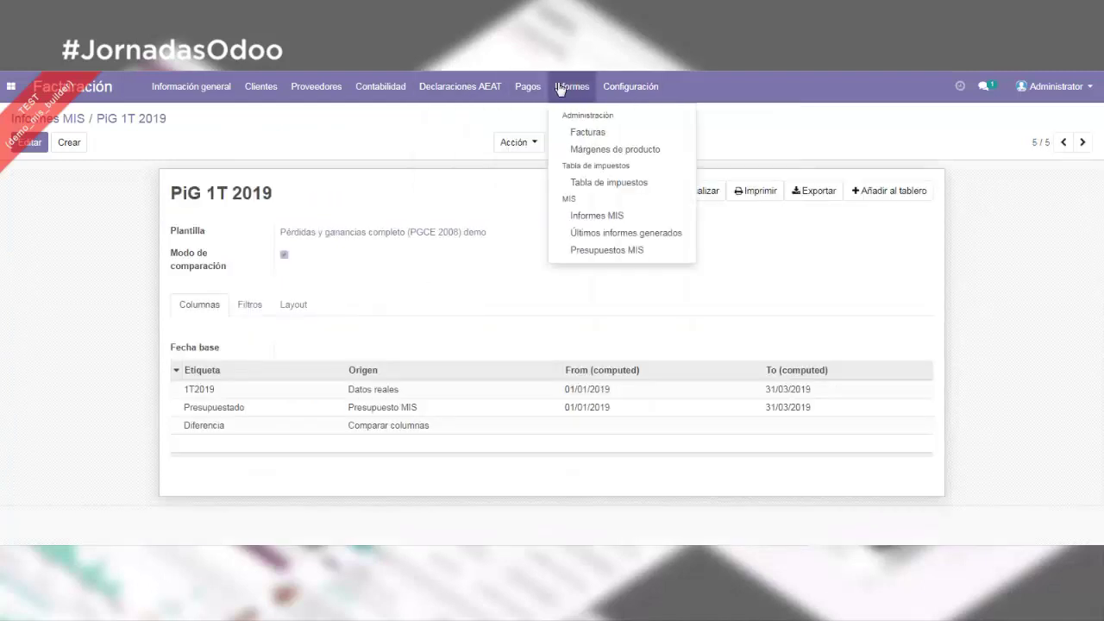
click(595, 216)
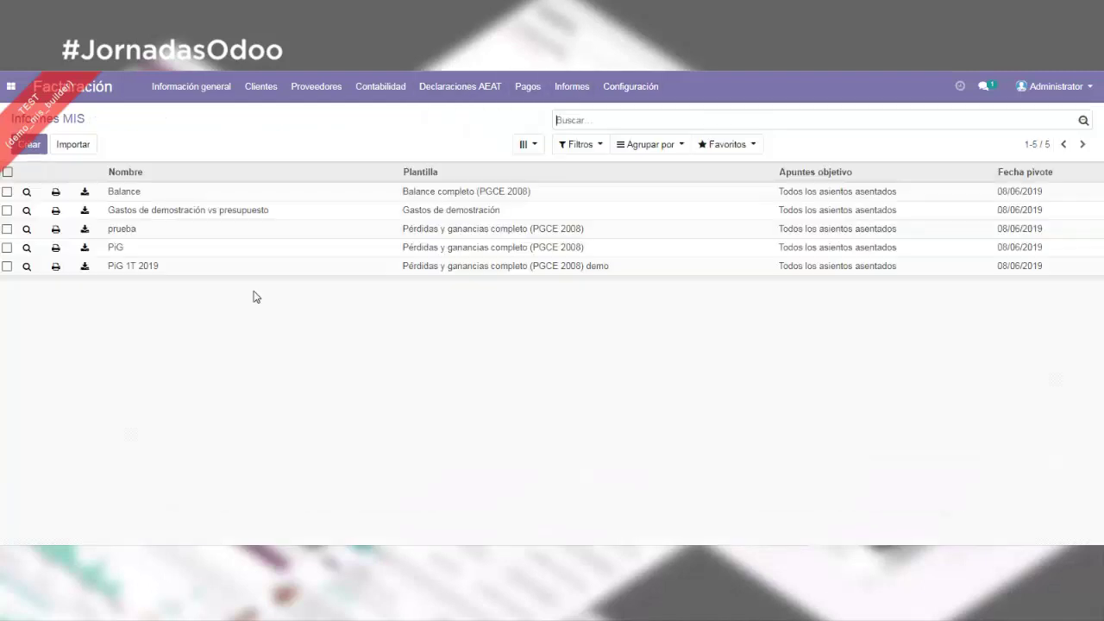
click(160, 270)
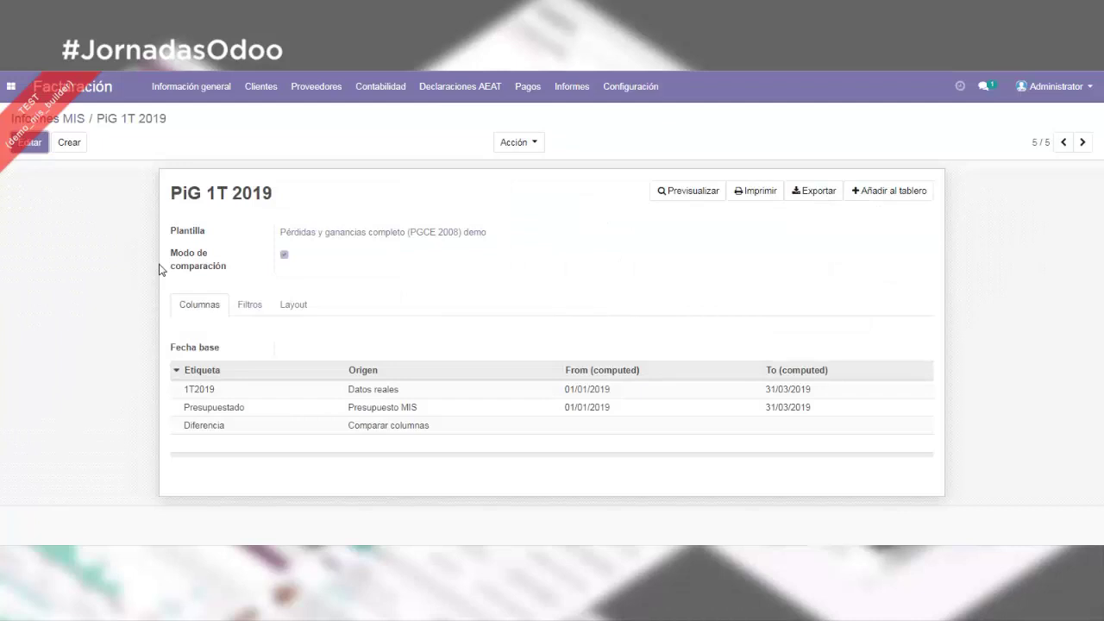
Step: Put the report's template, Pérdidas y ganancias completo (PGCE 2008) demo, into edit mode and open its a) Ventas KPI
click(360, 232)
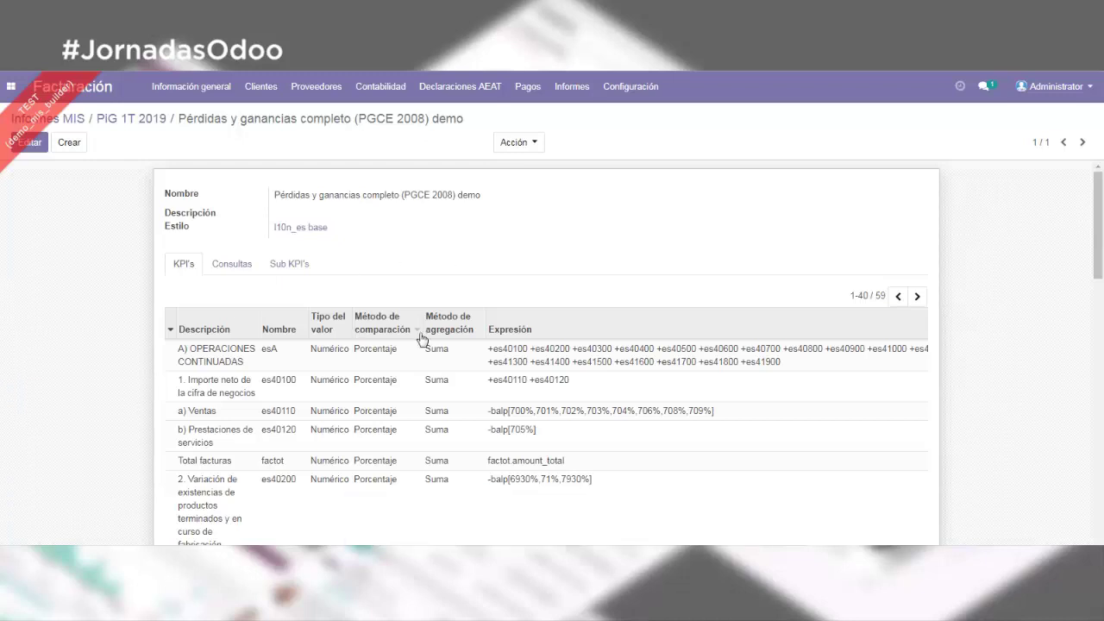
click(35, 142)
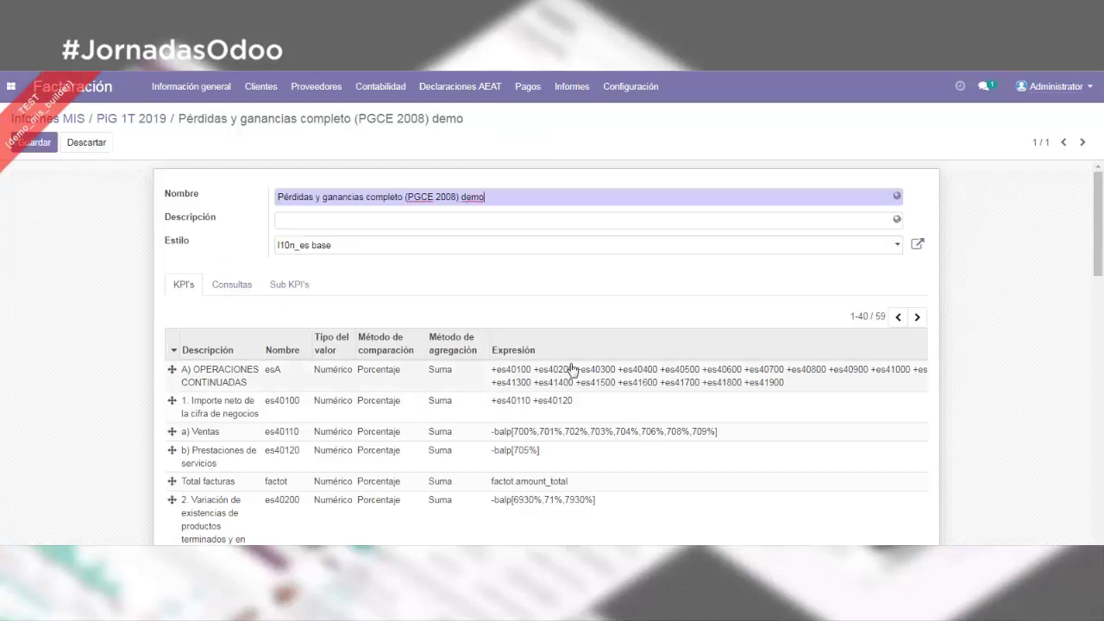
scroll(517, 371, down, 3)
mouse_move(172, 262)
mouse_down()
mouse_move(181, 317)
mouse_move(177, 261)
mouse_up()
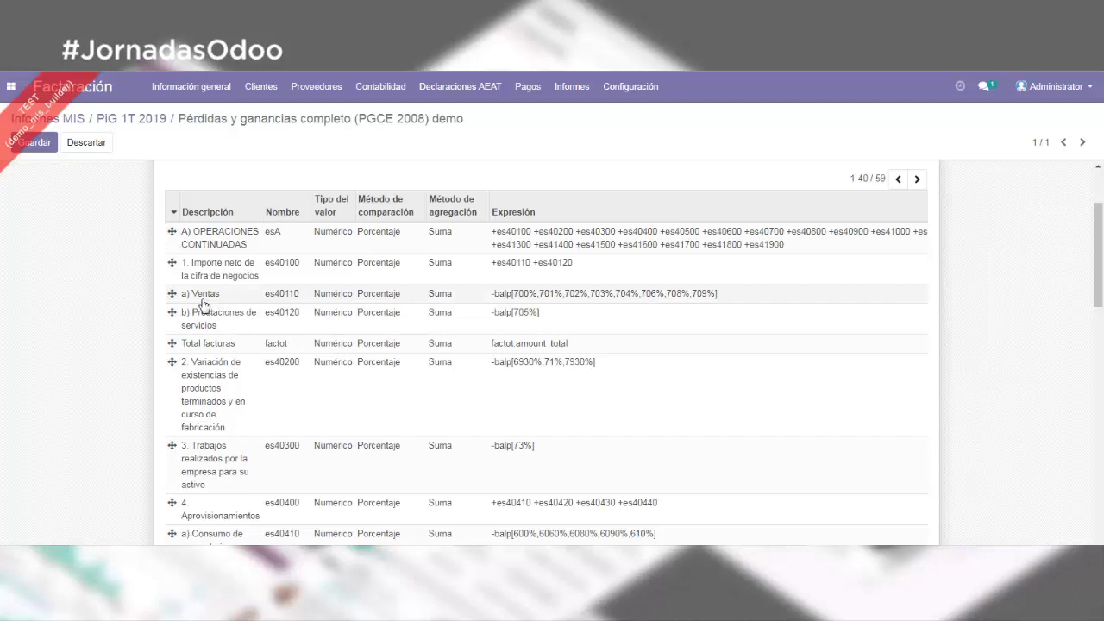
click(662, 301)
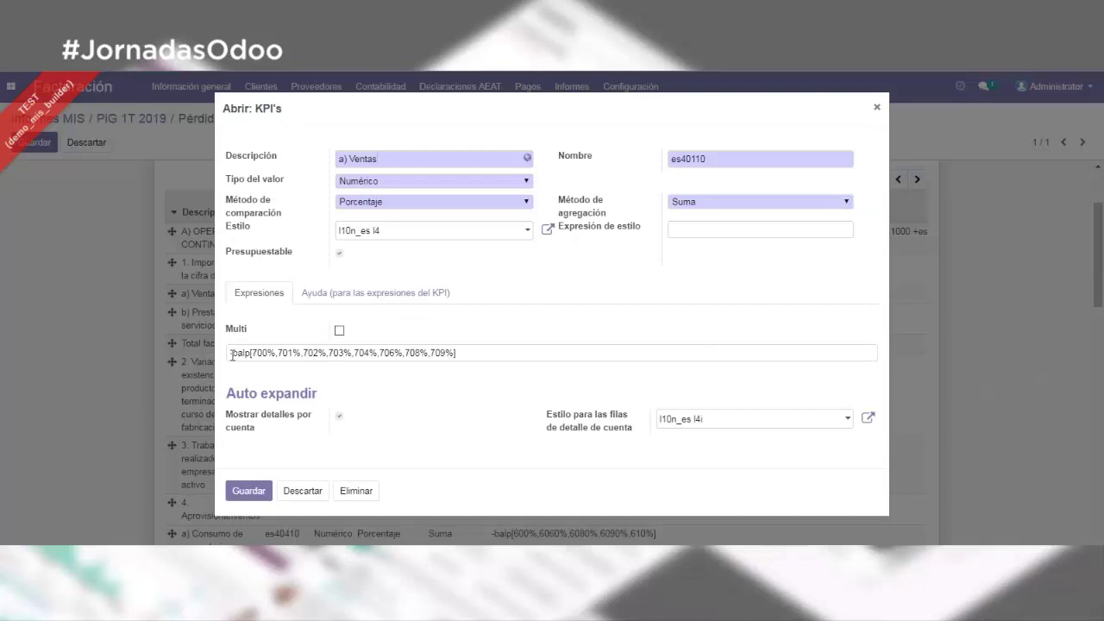
Step: Examine the a) Ventas expression and read the help on KPI expression syntax, variables and examples
drag(231, 355, 470, 350)
click(408, 295)
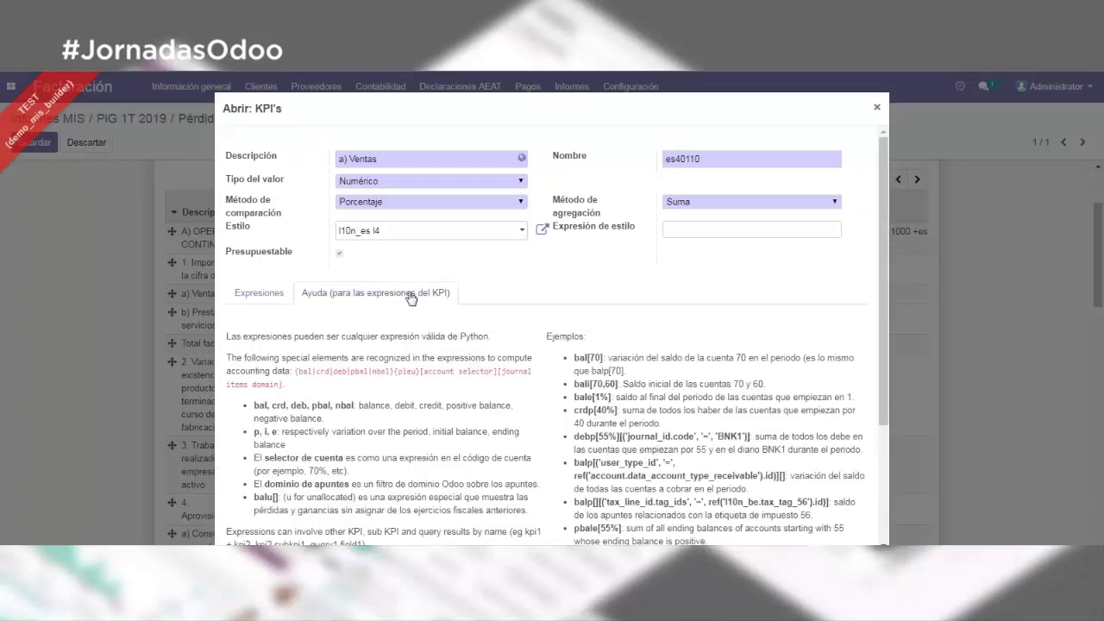
scroll(614, 371, down, 3)
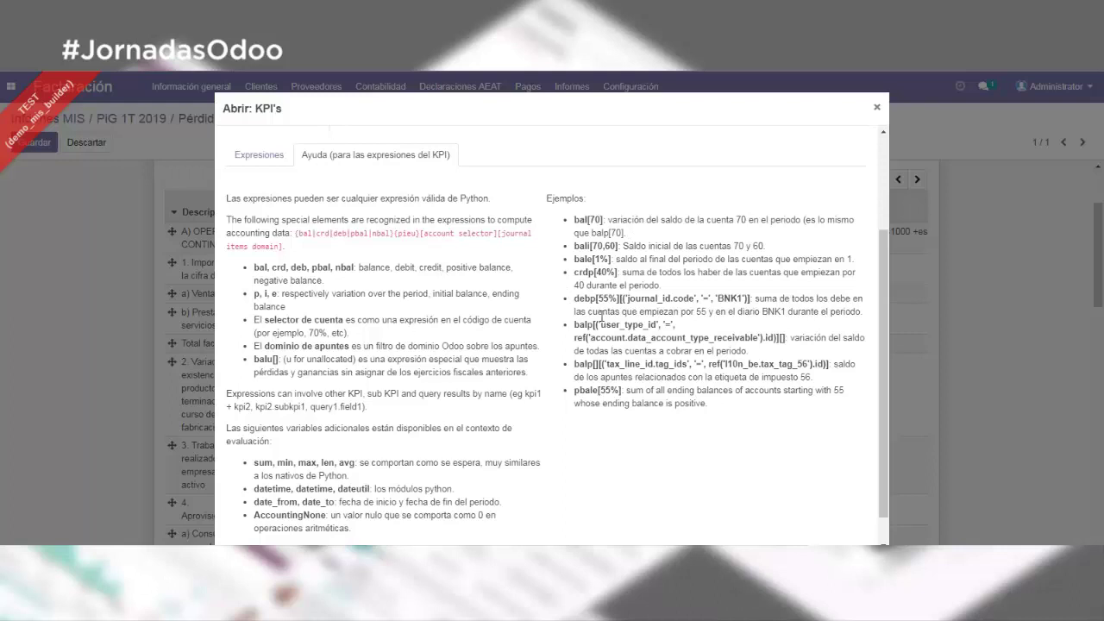
scroll(587, 335, down, 1)
drag(250, 405, 350, 442)
click(262, 434)
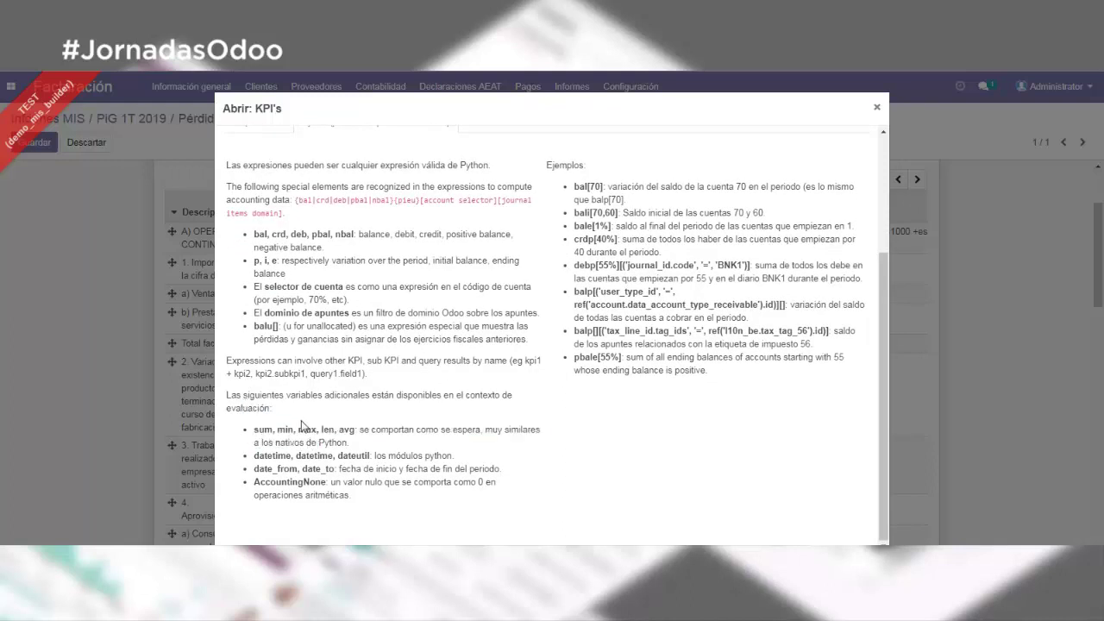
scroll(347, 467, up, 2)
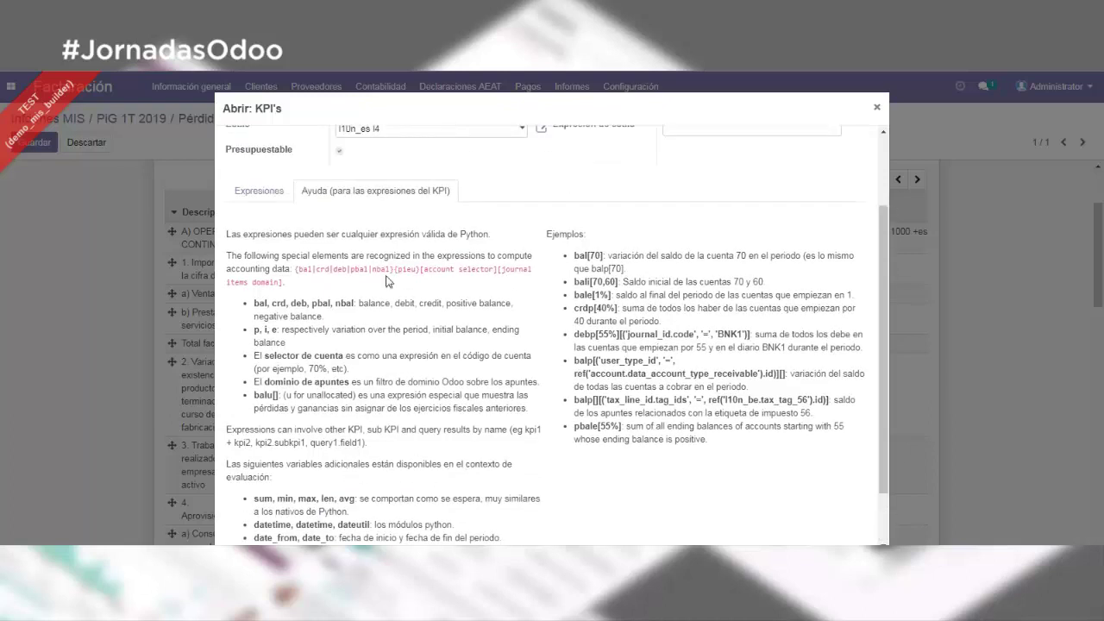
Step: Return to the a) Ventas expression and review its account codes and the auto-expand setting for account details
click(262, 195)
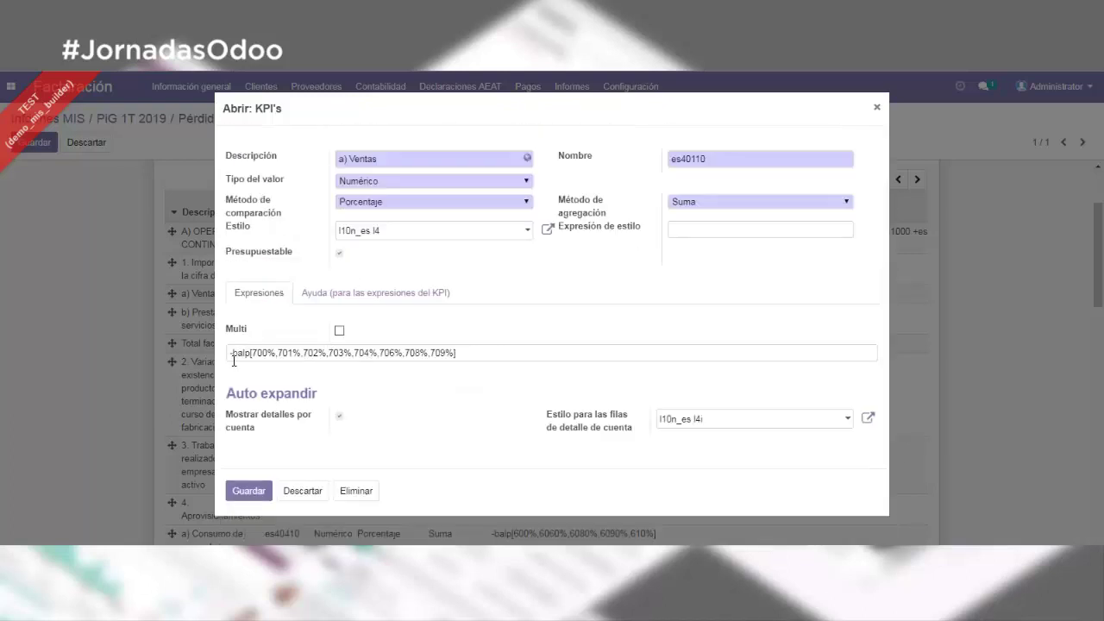
drag(232, 360, 505, 352)
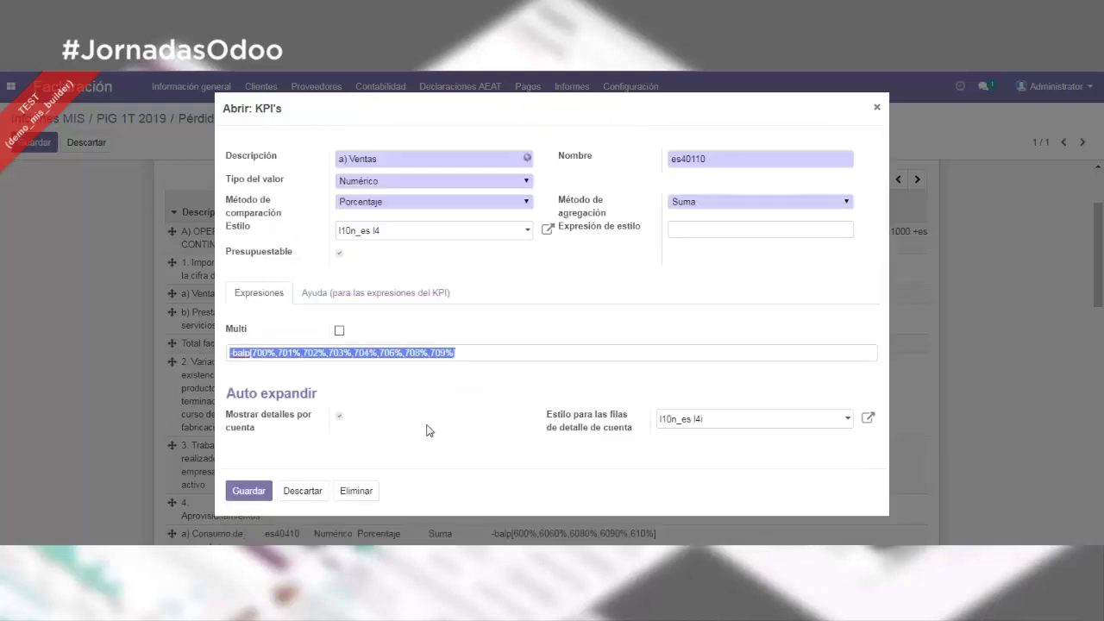
drag(228, 392, 285, 437)
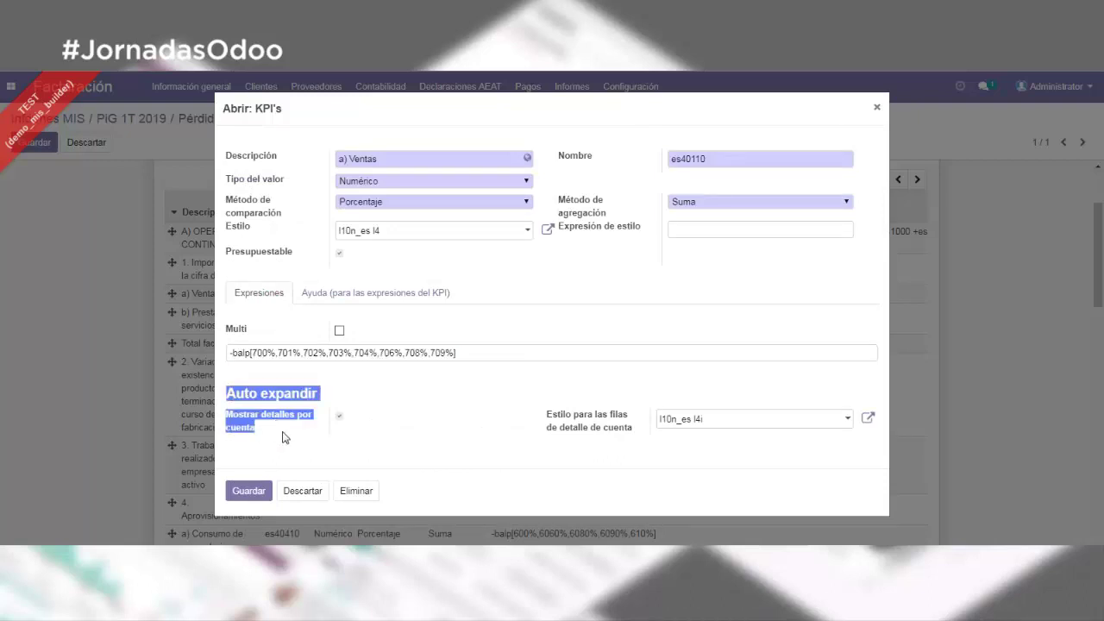
click(284, 438)
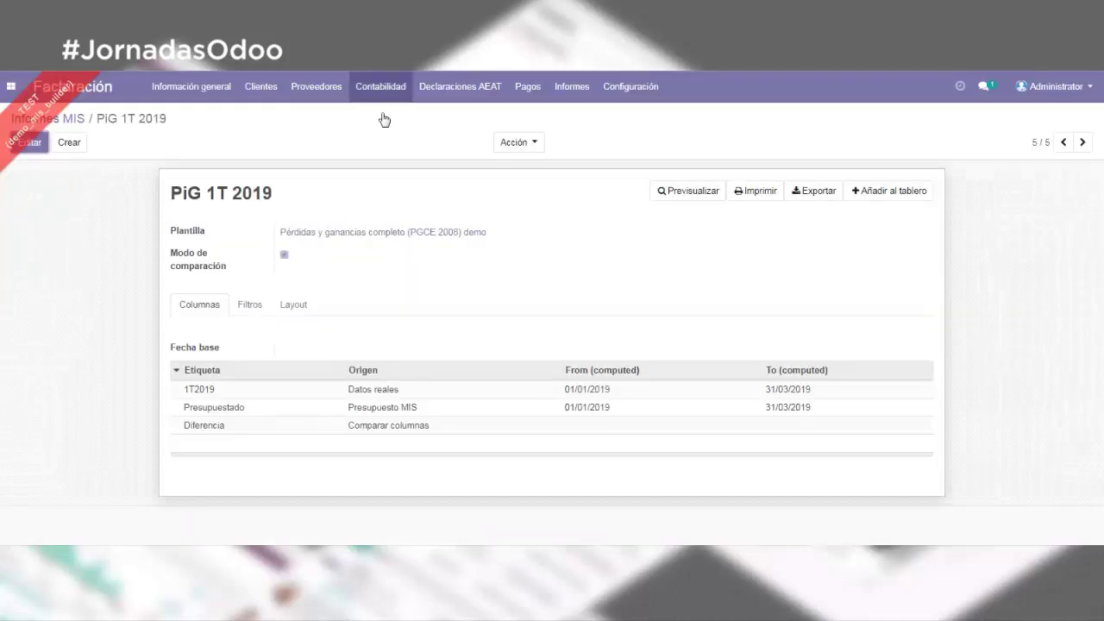
Step: Review the layout options of the PiG 1T 2019 report, including the one that disables account details expansion
click(286, 309)
click(284, 414)
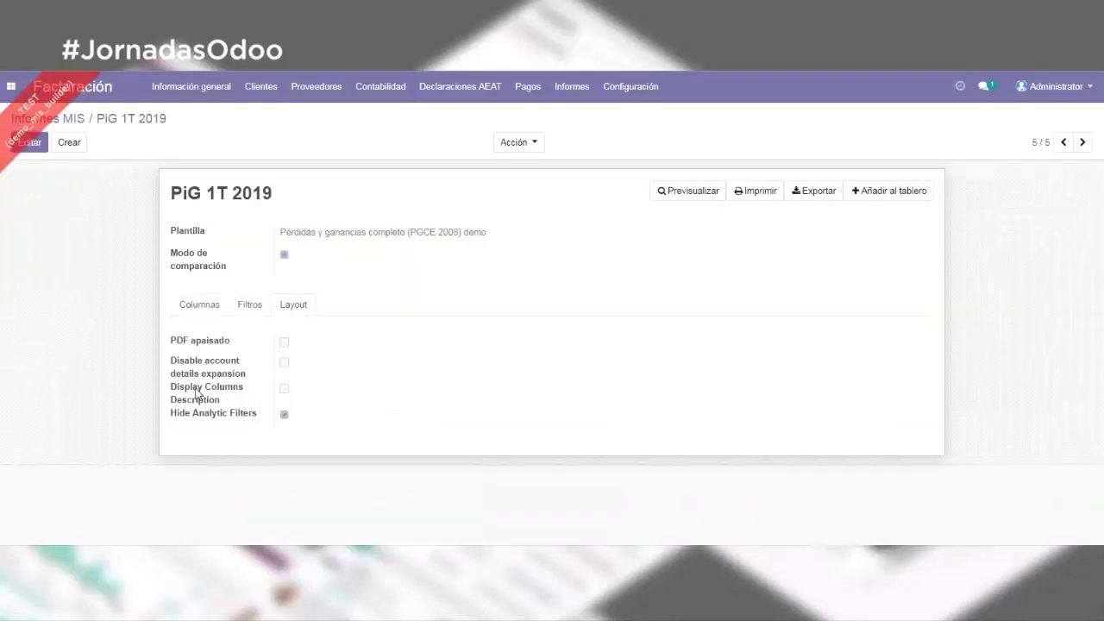
drag(171, 363, 255, 378)
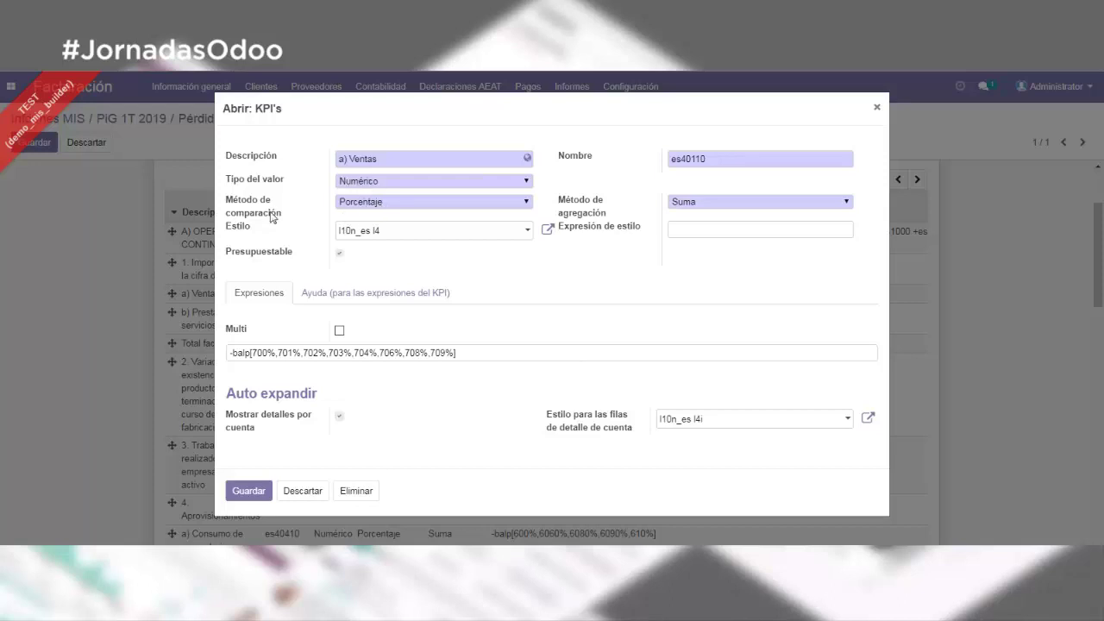
Step: Check the available comparison methods and the technical name of the a) Ventas KPI, and close it without changes
click(412, 205)
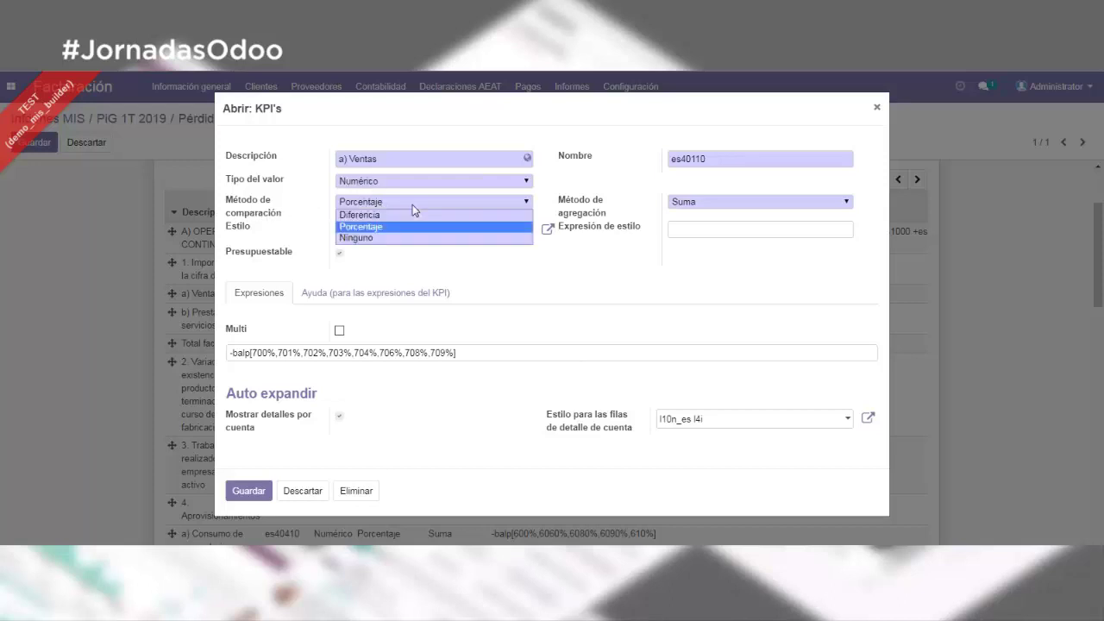
click(412, 204)
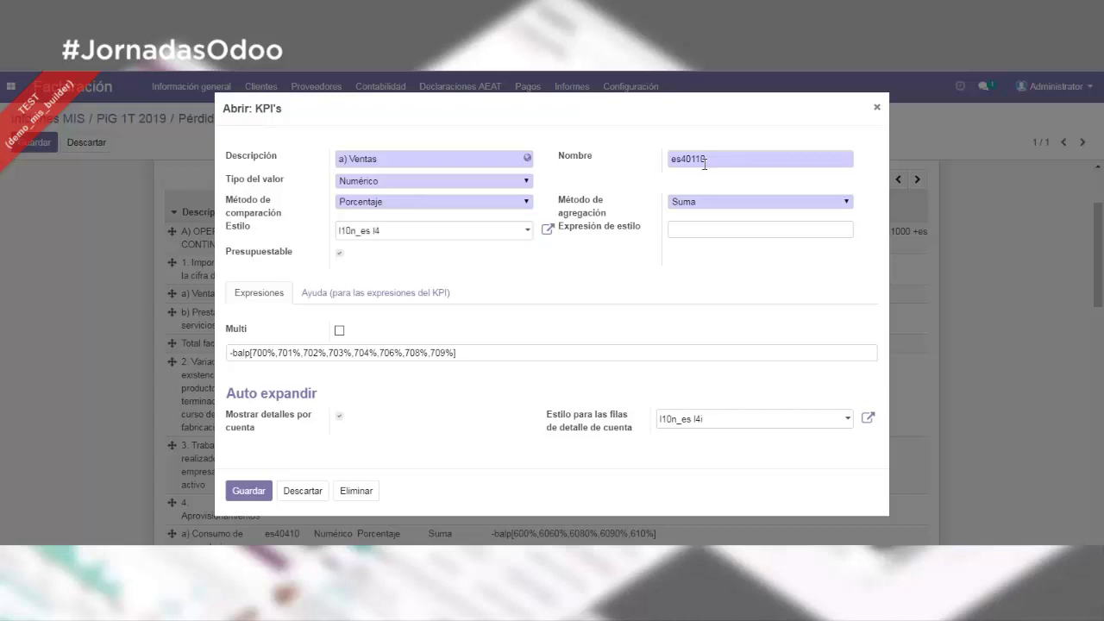
drag(717, 156, 656, 164)
click(877, 108)
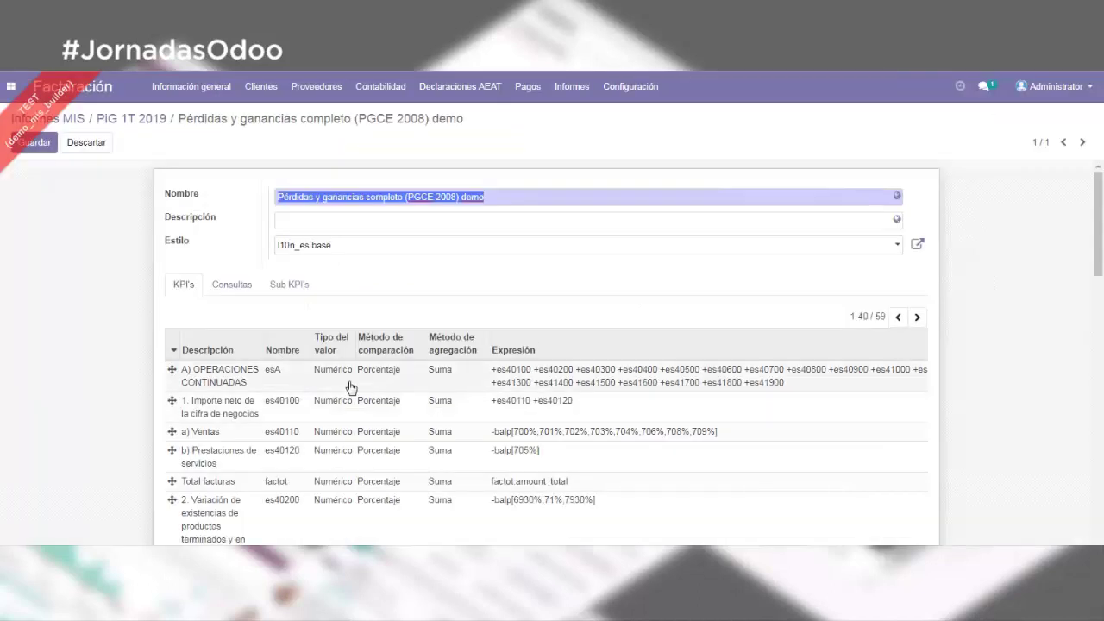
Step: Inspect the details of the 1. Importe neto de la cifra de negocios and a) Ventas KPIs, closing each one unchanged
click(208, 412)
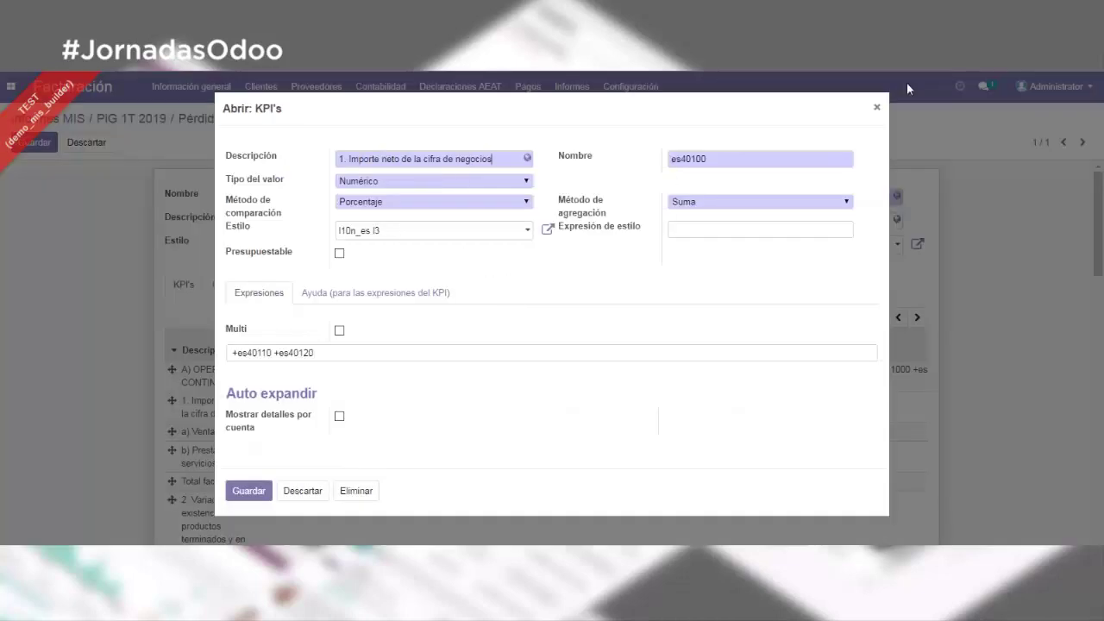
click(877, 109)
click(203, 432)
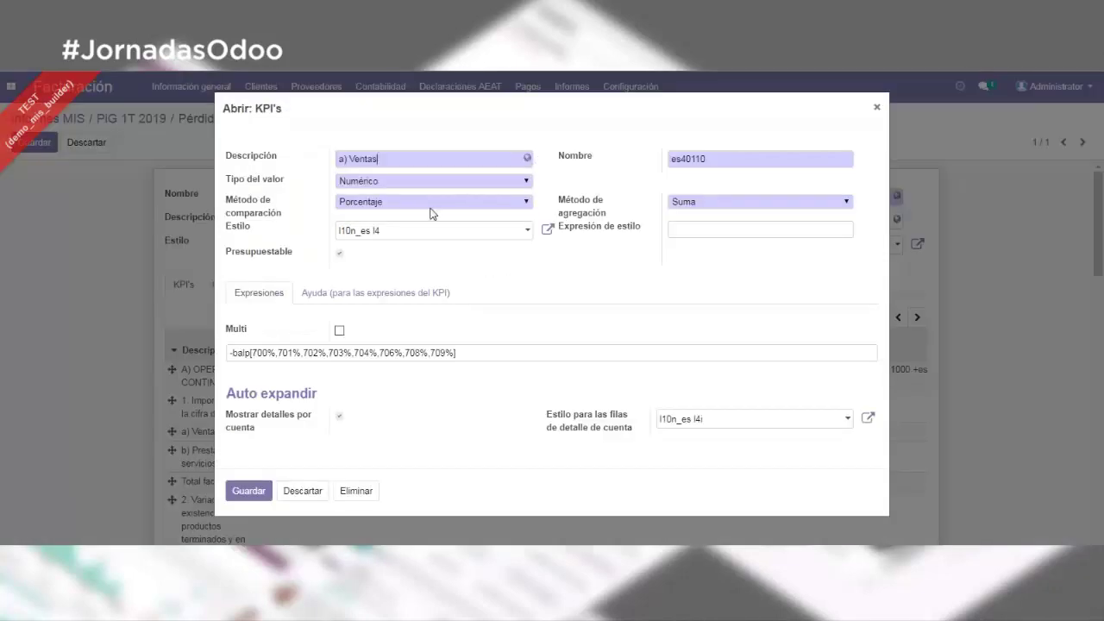
click(877, 110)
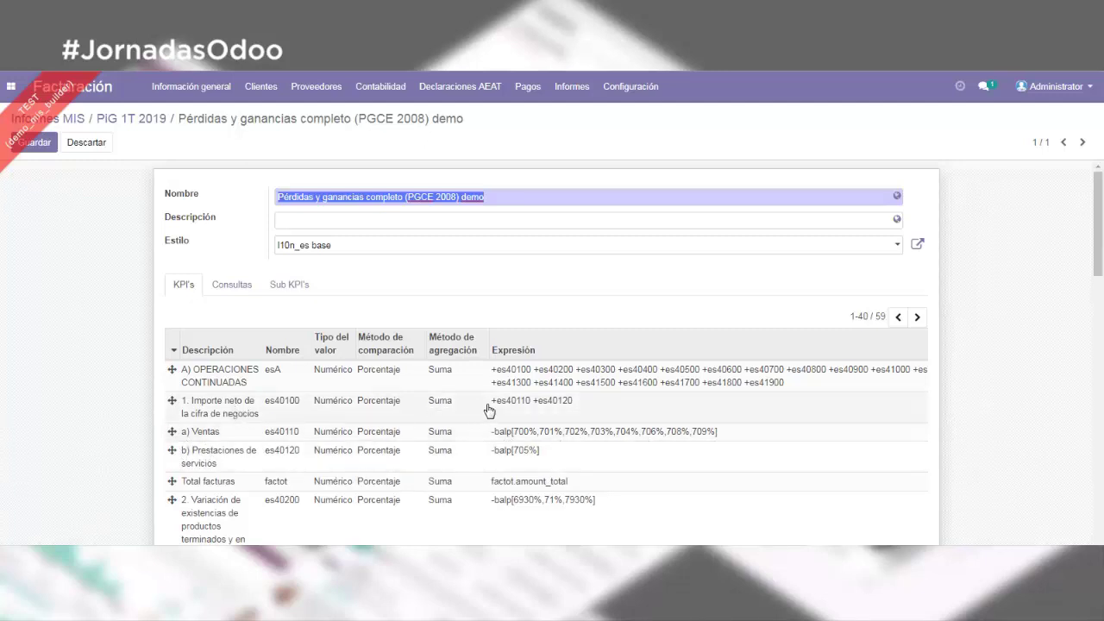
Step: Examine the es40110 reference in the expression of 1. Importe neto de la cifra de negocios
drag(493, 404, 534, 406)
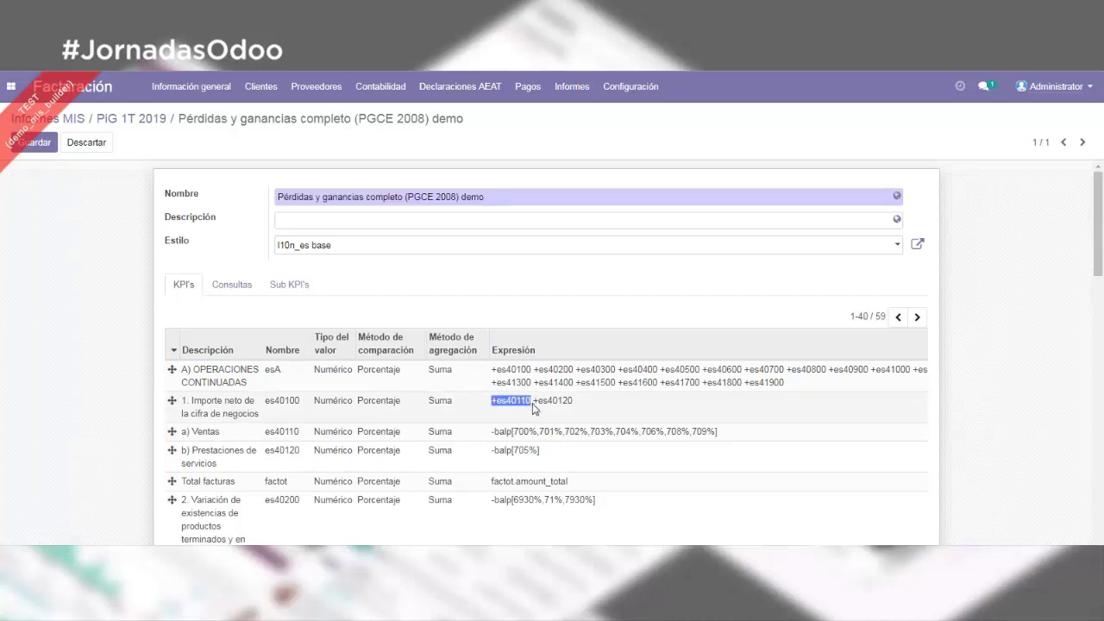
click(535, 409)
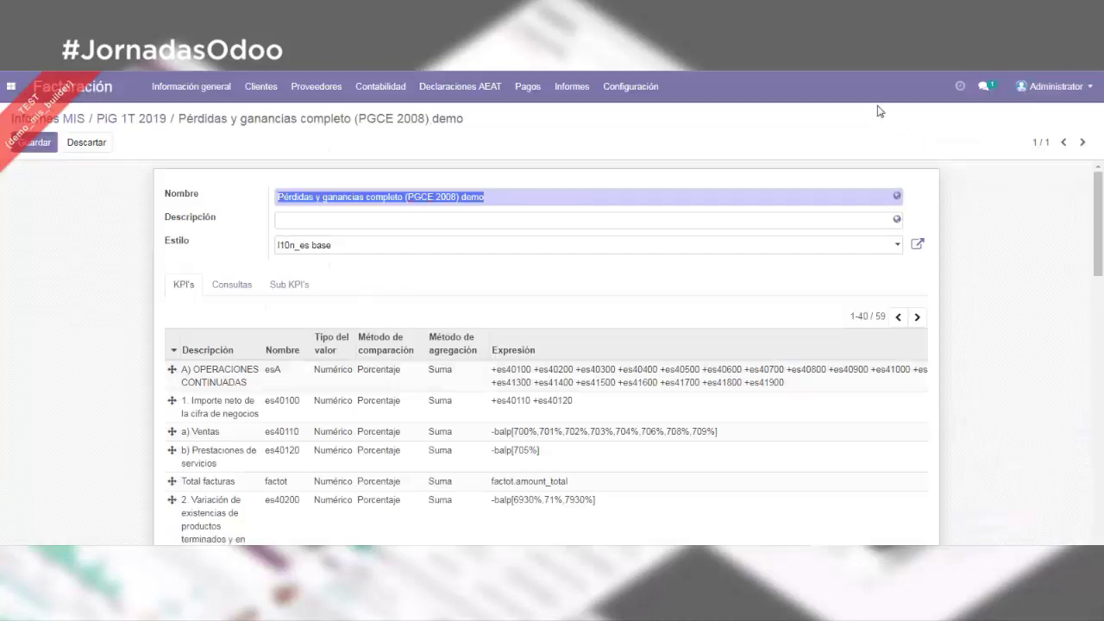
click(877, 107)
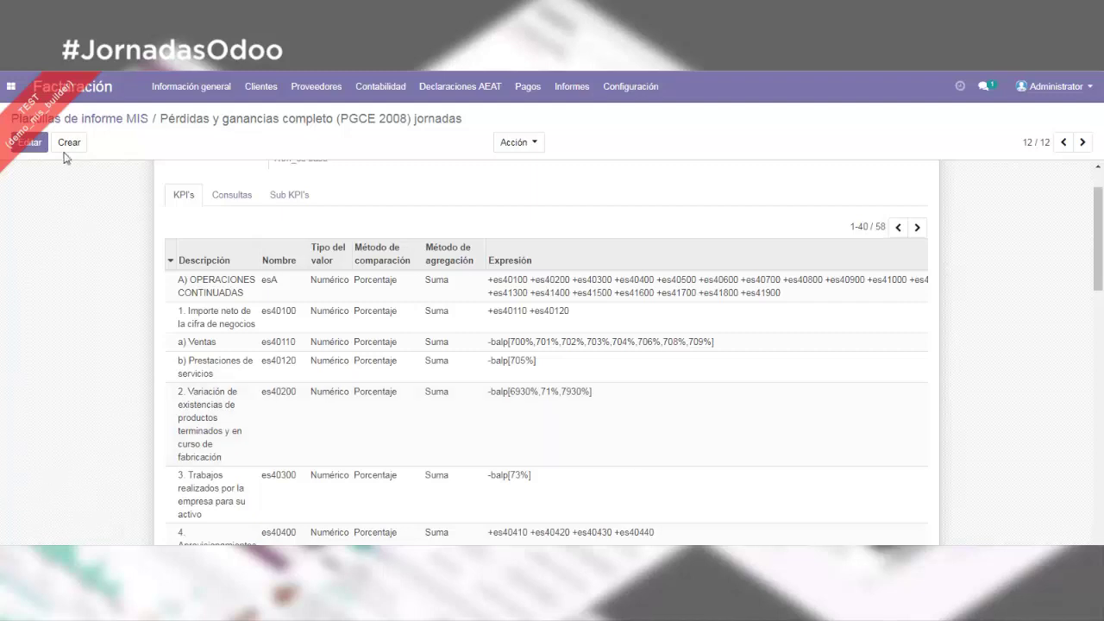
Step: Edit the Pérdidas y ganancias completo (PGCE 2008) jornadas template and add a new KPI described as "a( Ventas Proyectos"
click(32, 142)
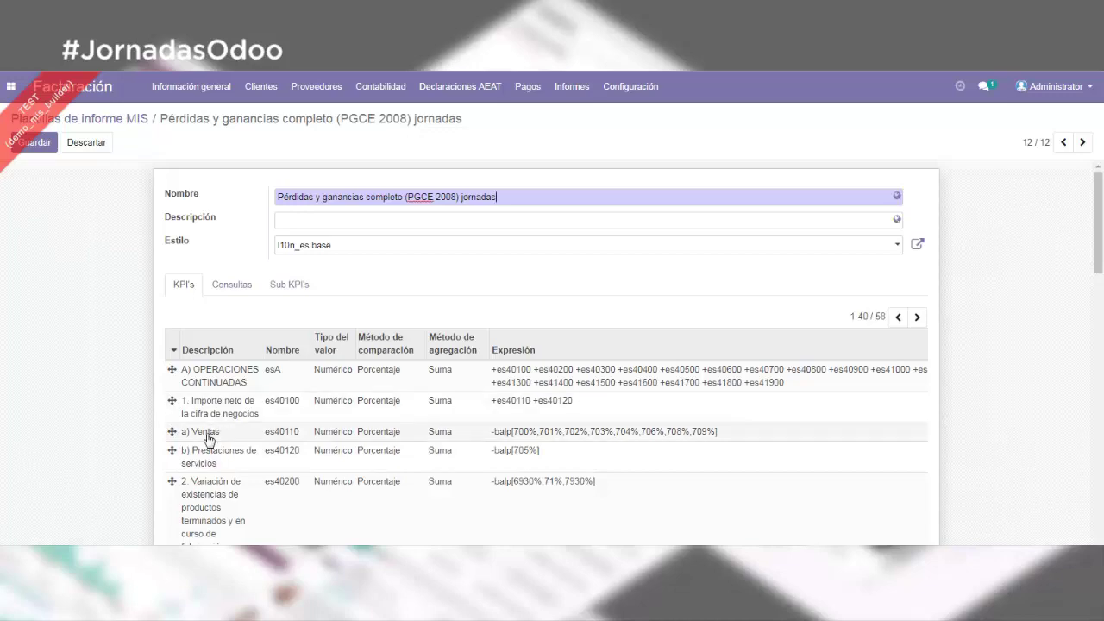
scroll(552, 419, down, 20)
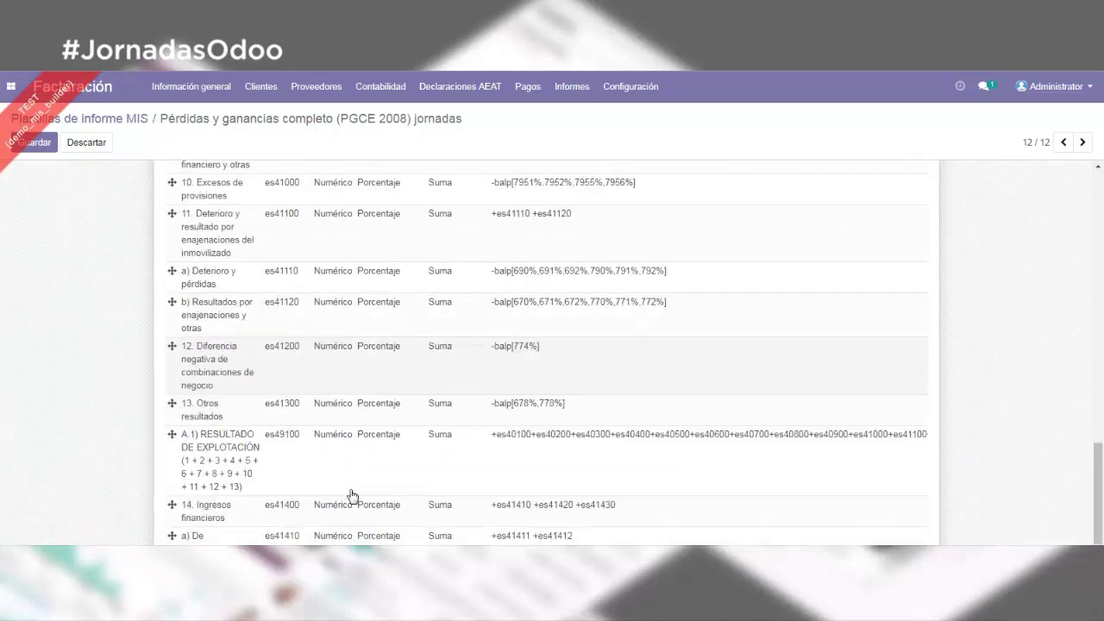
click(218, 543)
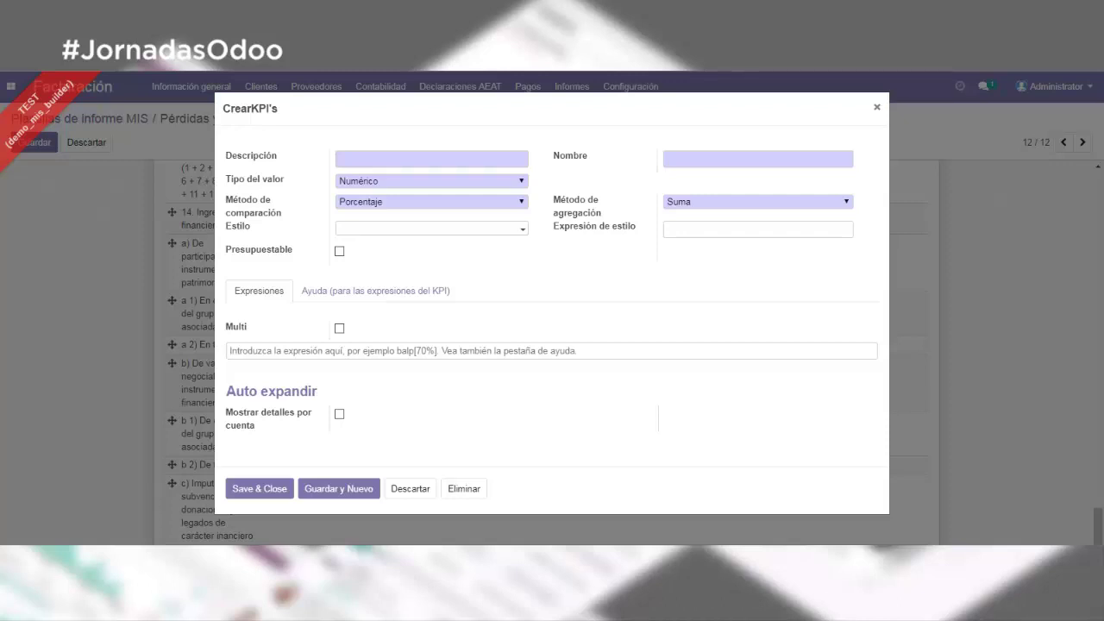
click(392, 162)
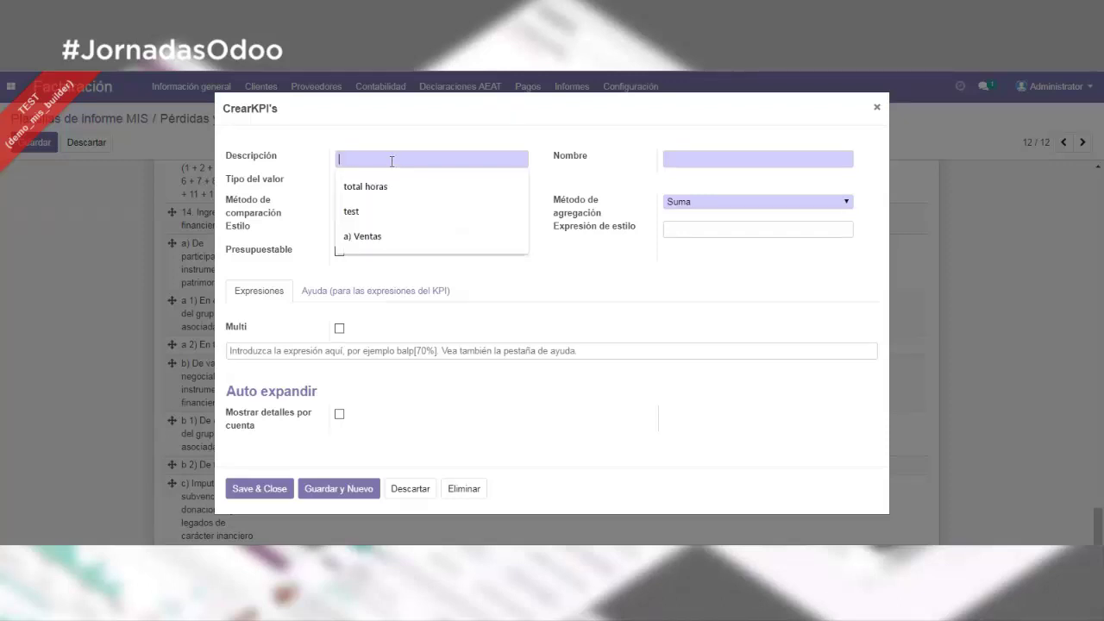
text(a( Ventas)
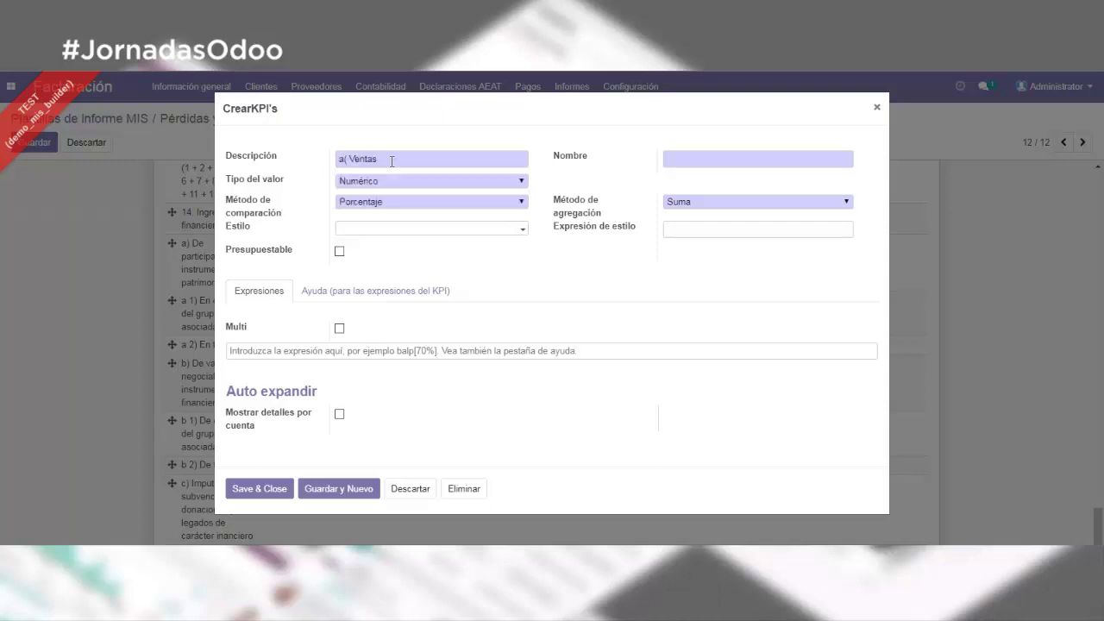
key(Delete)
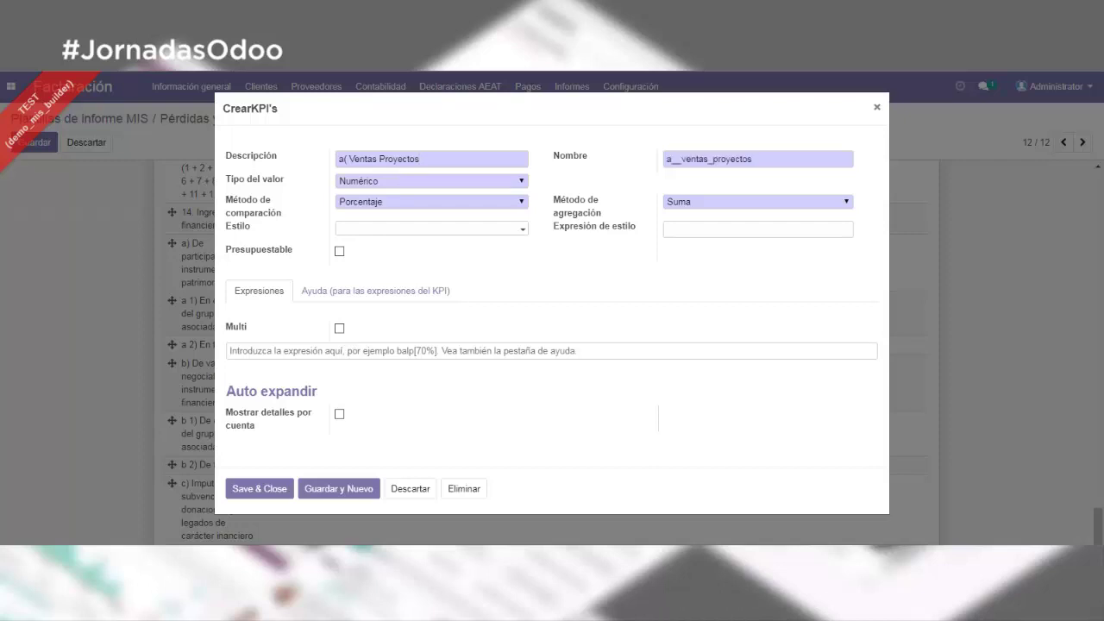
Step: Set the new KPI's expression to -balp[700%,701%,702%,703%,704%,706%,708%,709%] and check its account codes
click(346, 351)
text(-balp[700%,701%,702%,703%,704%,706%,708%,709%])
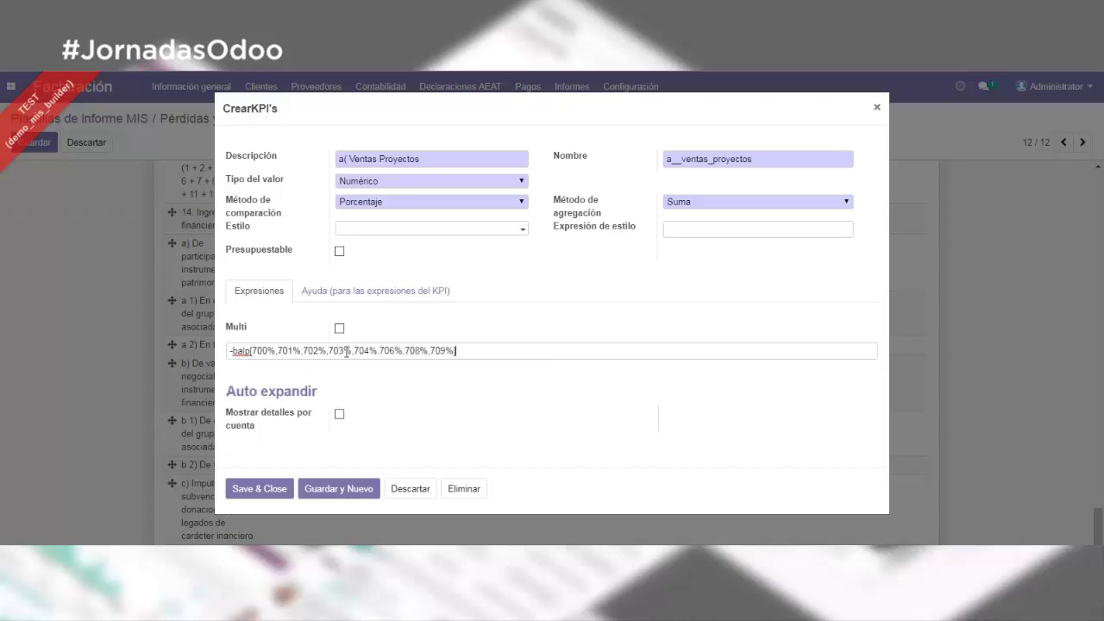
drag(268, 351, 275, 351)
drag(254, 351, 384, 347)
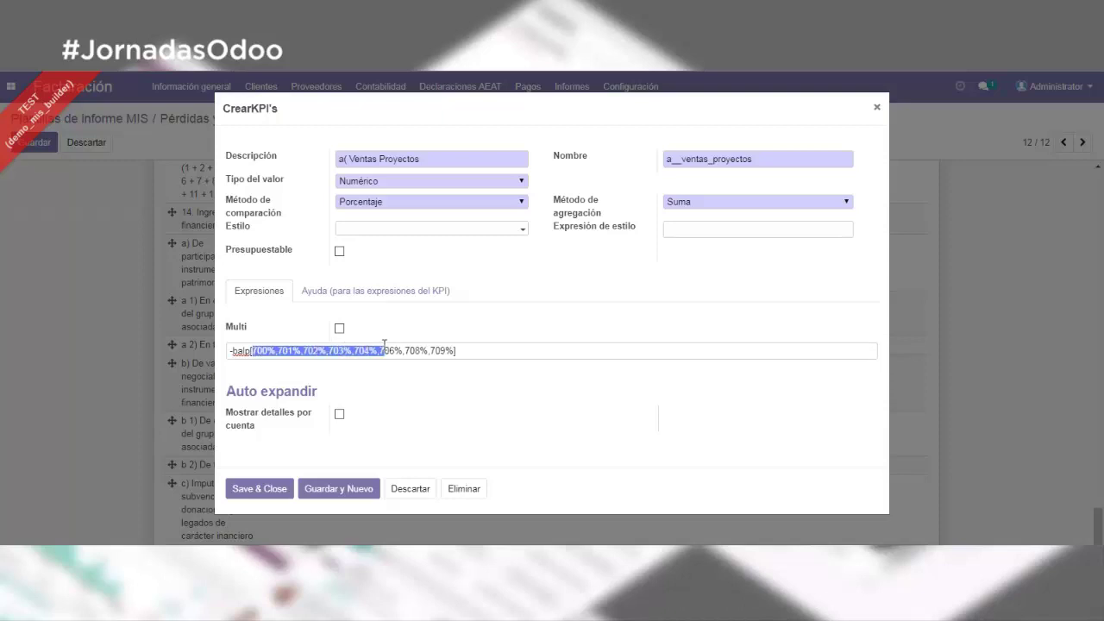
Step: Set the new KPI's expression to -balp[7000001]
drag(267, 351, 451, 349)
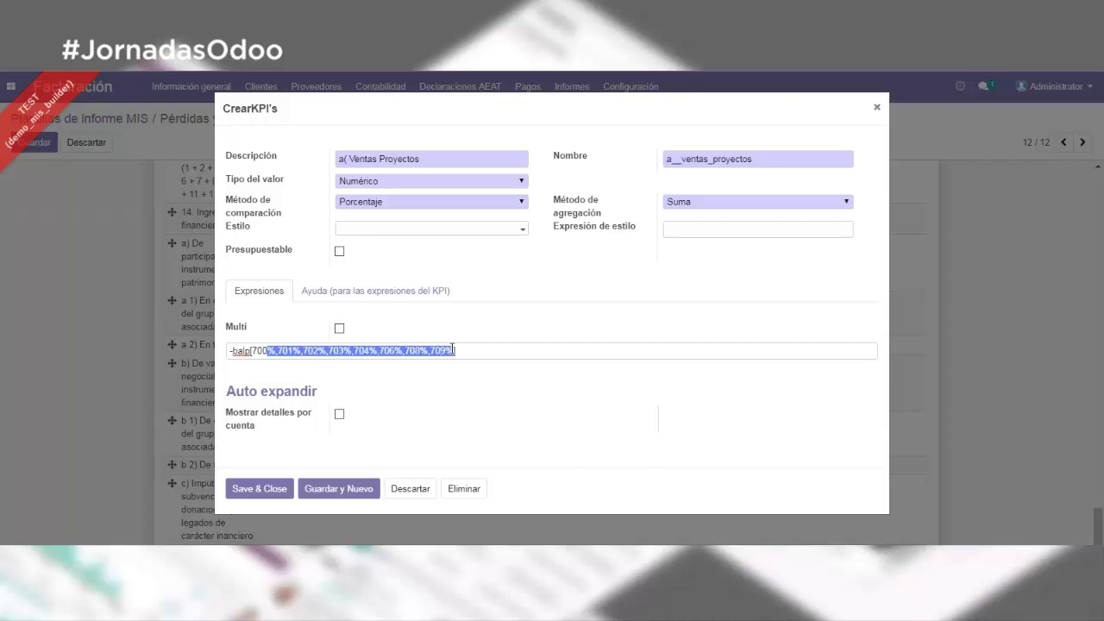
text(000001)
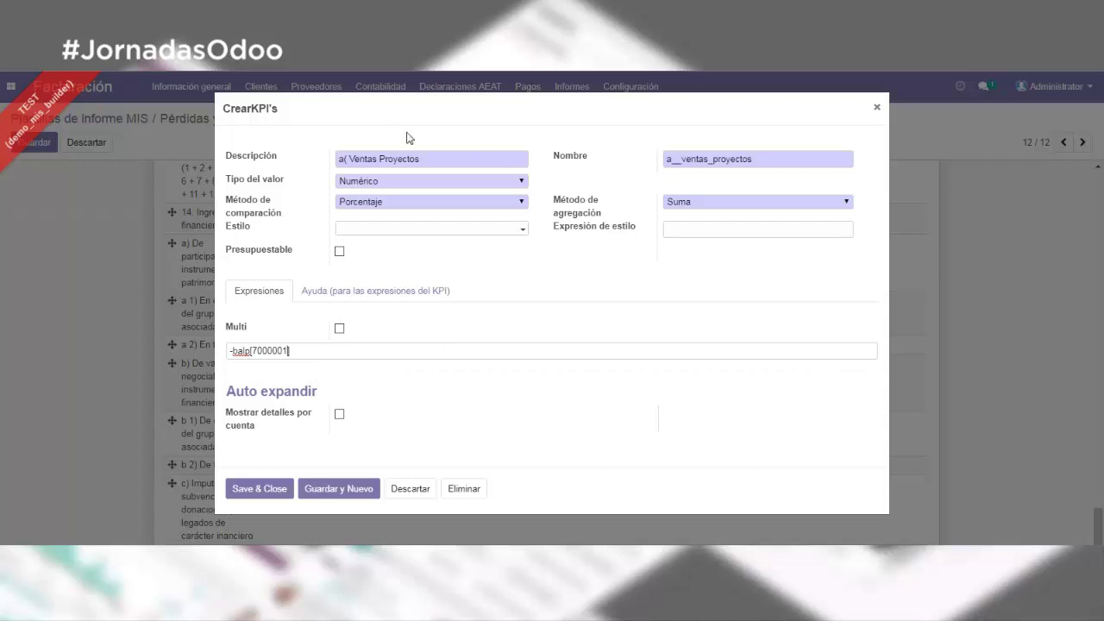
Step: Set the new KPI's description to "Ventas Proyectos" and its name to ventas_proyectos, and save it
click(346, 159)
key(BackSpace)
text(()
key(BackSpace)
key(BackSpace)
key(Delete)
drag(683, 163, 653, 163)
key(Delete)
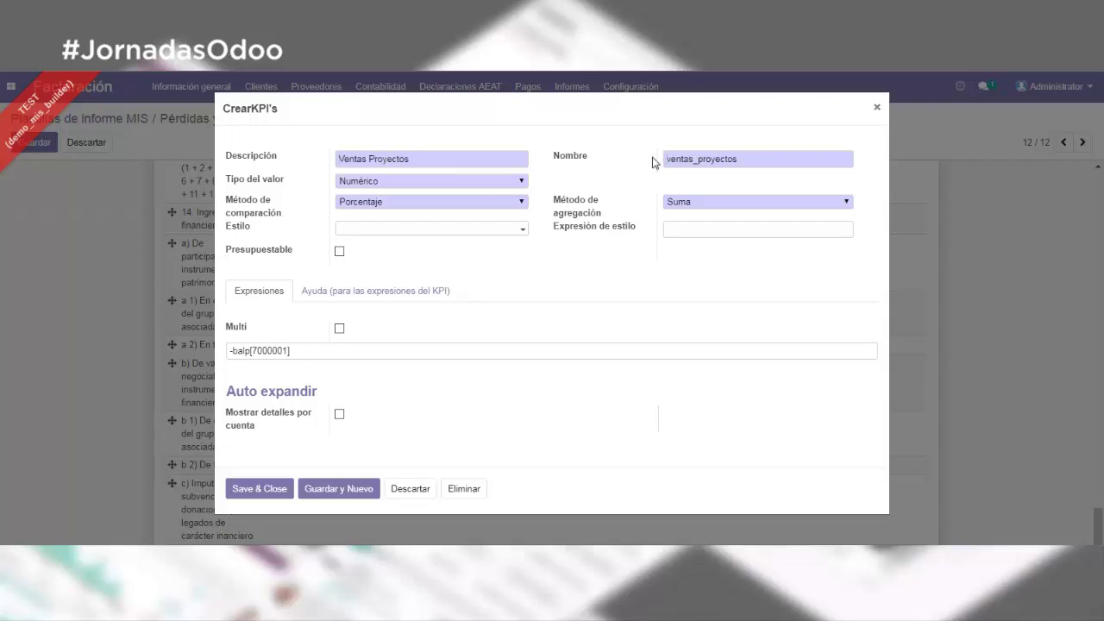
click(259, 490)
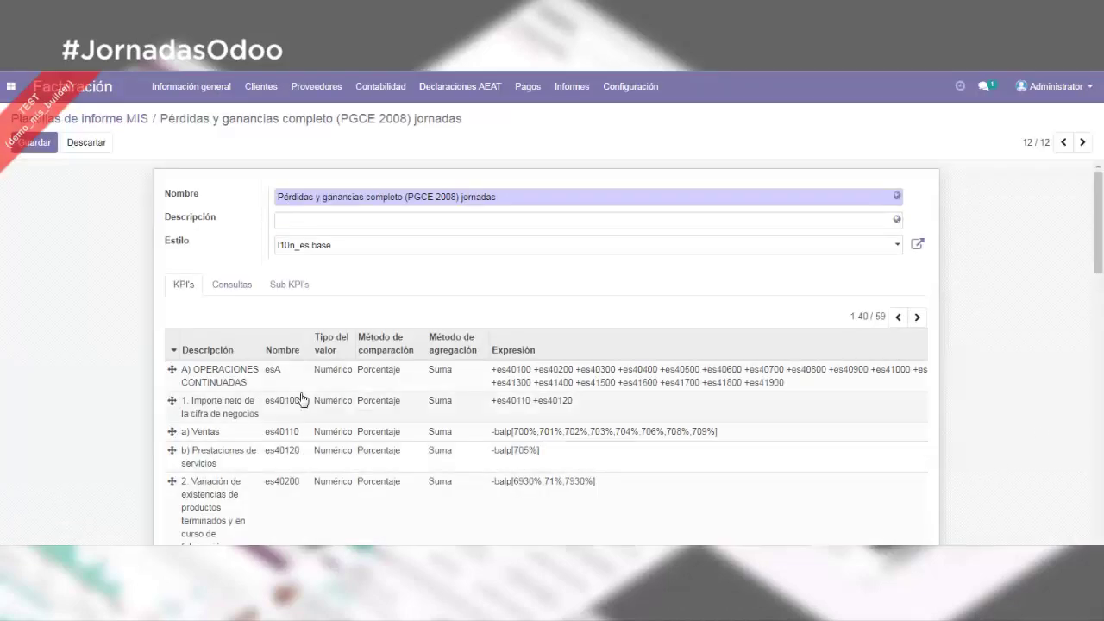
Step: Look for "Ventas" in the template and extend the KPI list to show rows up to 59
scroll(302, 399, down, 10)
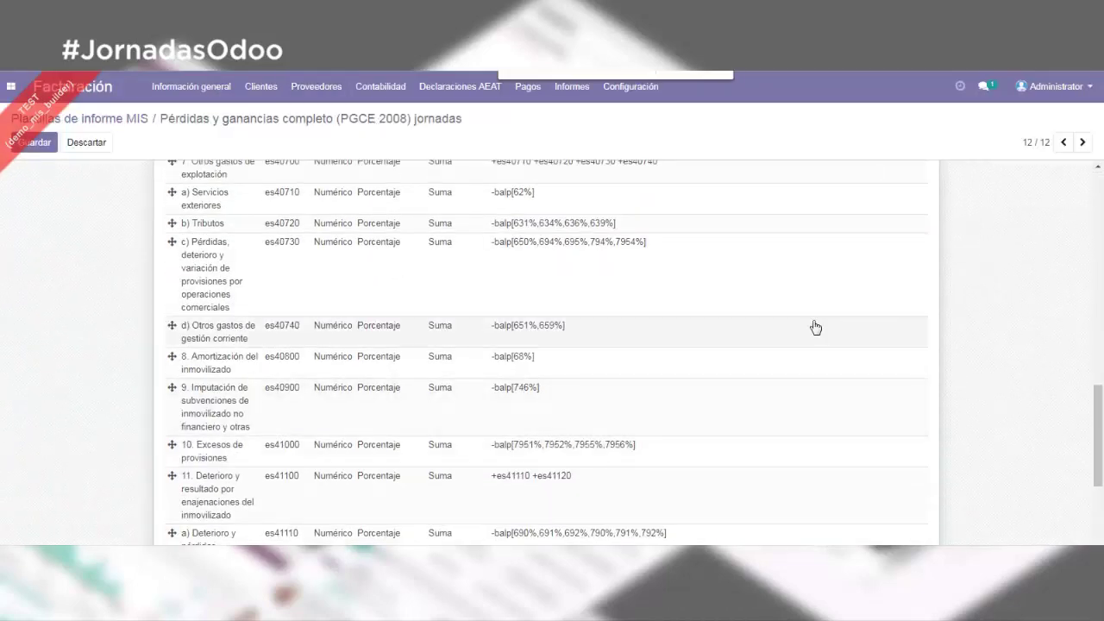
text(Ventas)
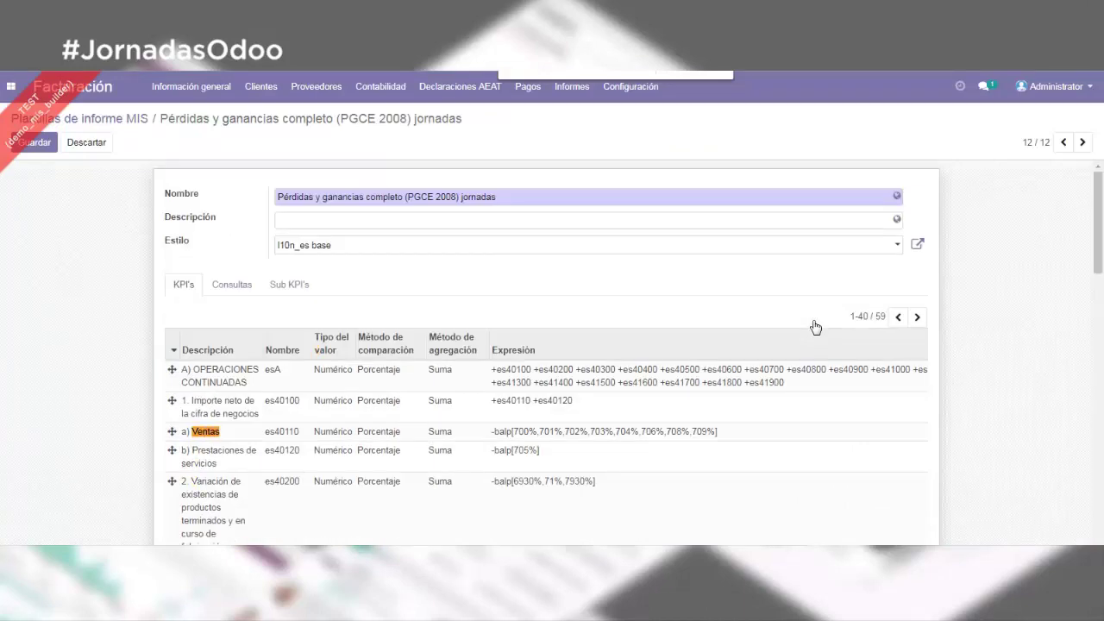
click(859, 320)
key(BackSpace)
key(BackSpace)
text(59)
key(Return)
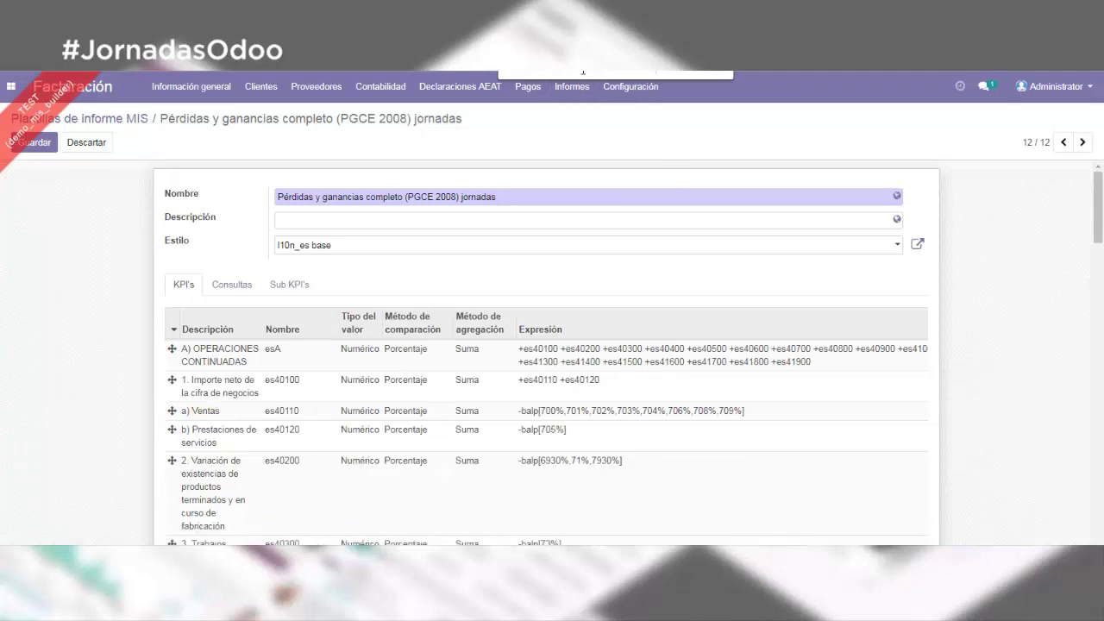
Step: Find the Ventas Proyectos KPI by searching for "ventas" and move it directly below a) Ventas
text(ventas)
key(Return)
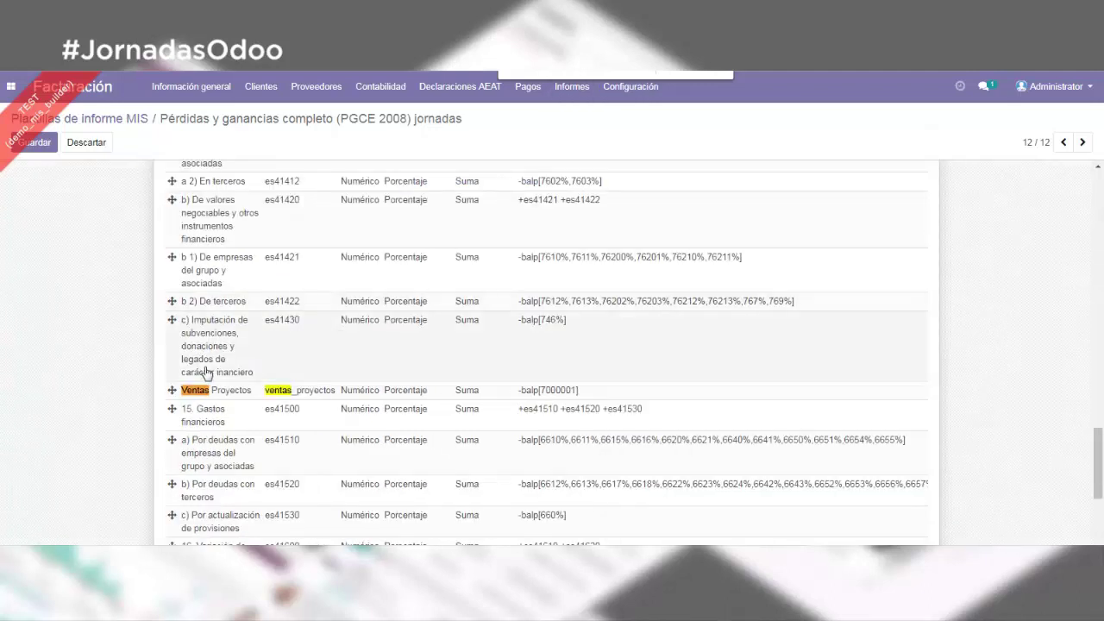
drag(169, 388, 213, 429)
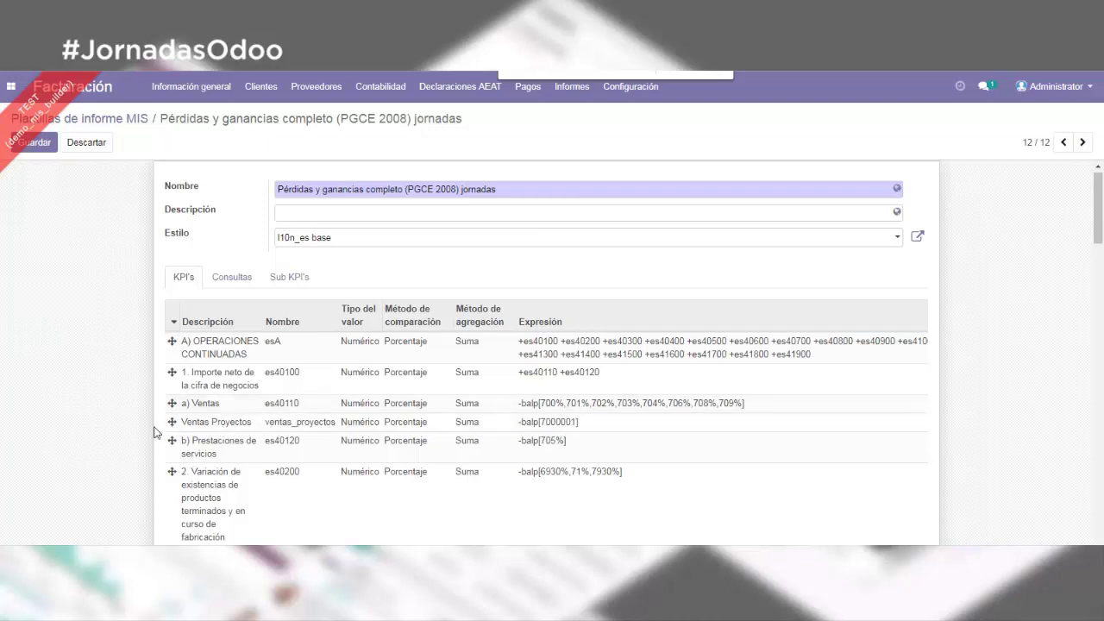
Step: Remove account 700% from the a) Ventas expression, making it -balp[701%,702%,703%,704%,706%,708%,709%], and save the KPI
click(564, 405)
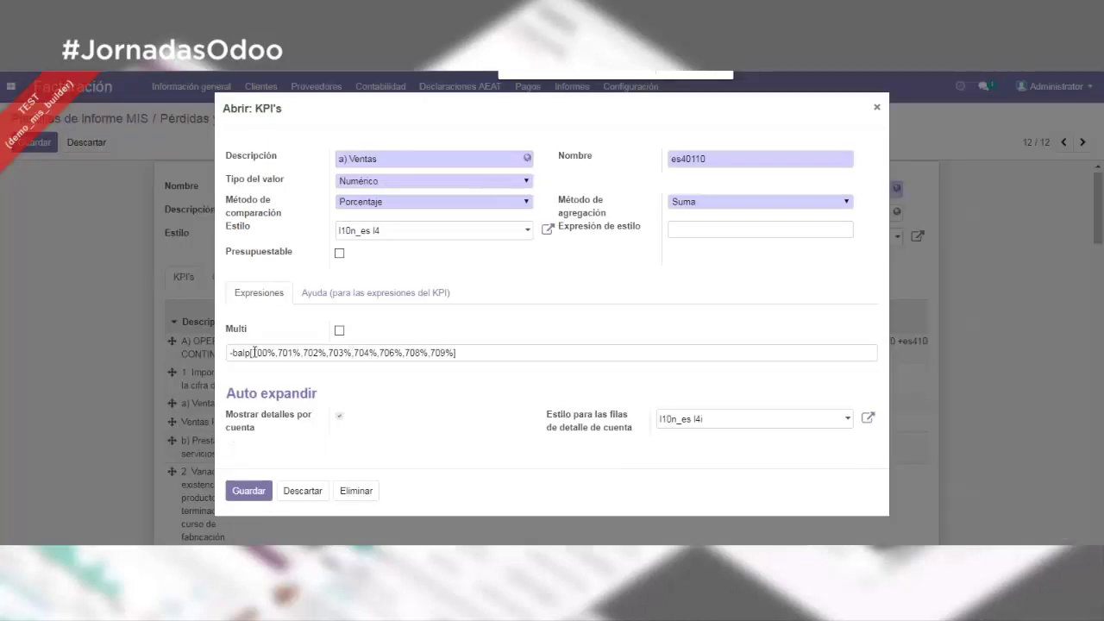
drag(253, 352, 275, 352)
key(BackSpace)
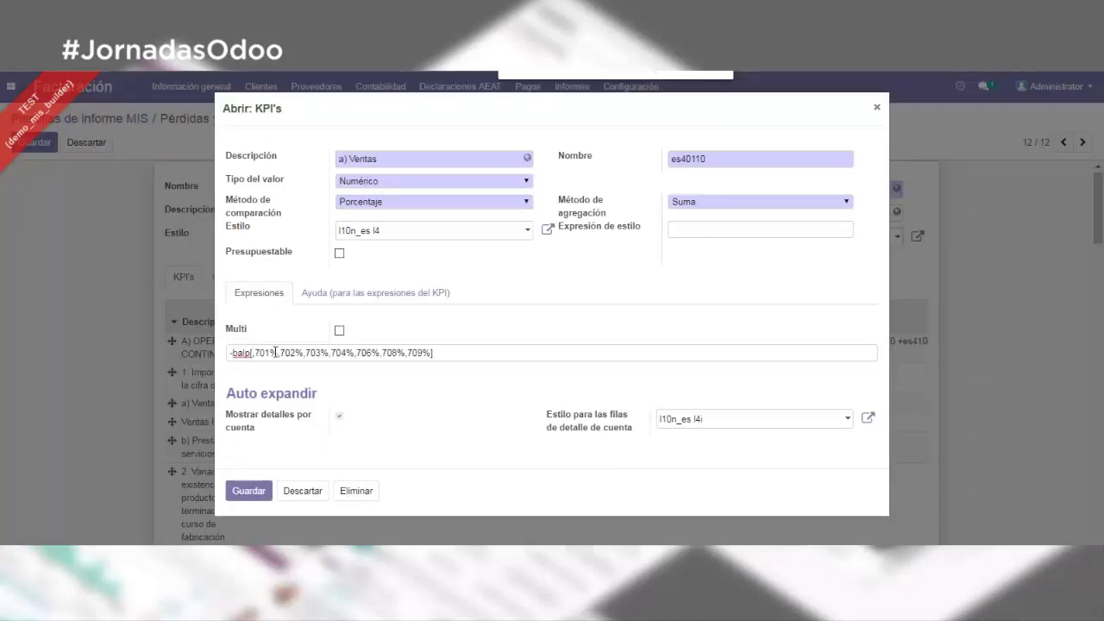
key(Delete)
click(252, 492)
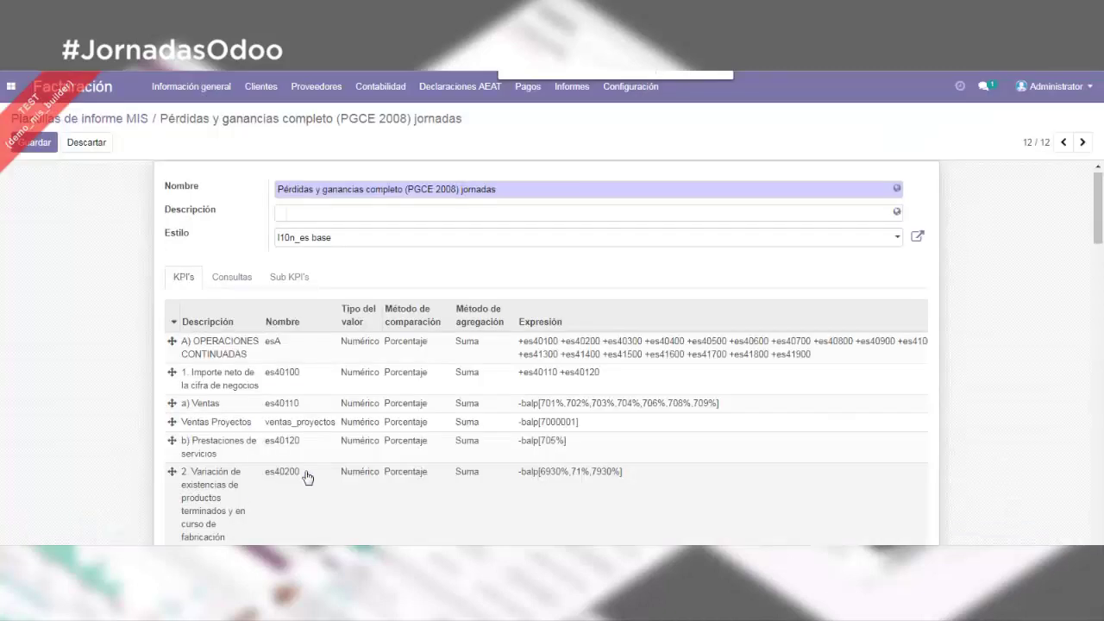
Step: Inspect the details of the Ventas Proyectos and b) Prestaciones de servicios KPIs, closing each one unchanged
click(572, 423)
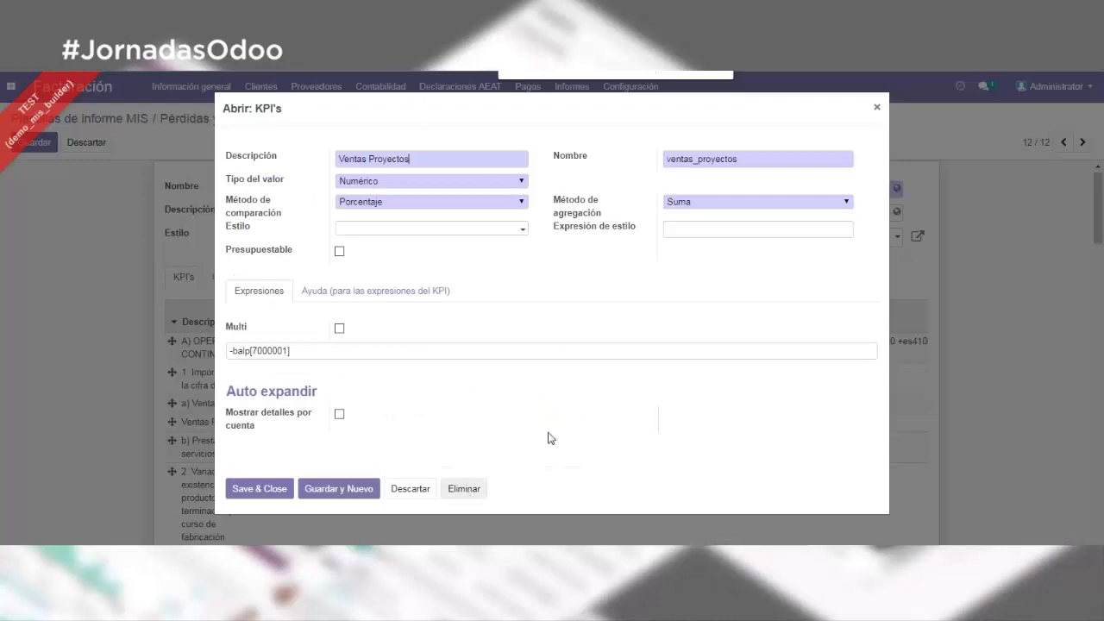
click(877, 107)
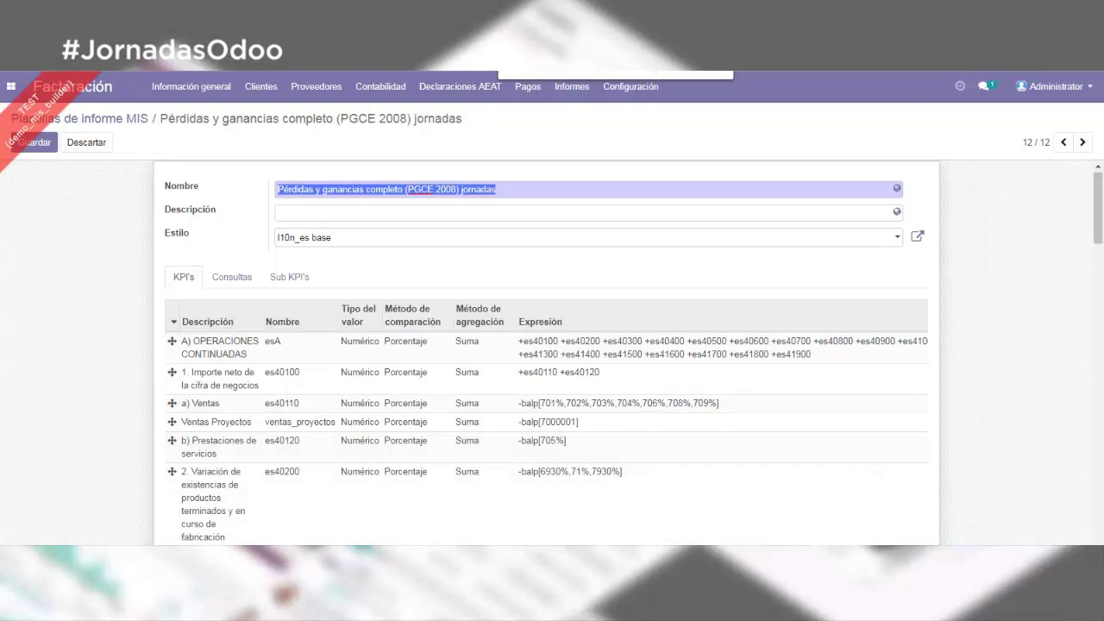
click(599, 442)
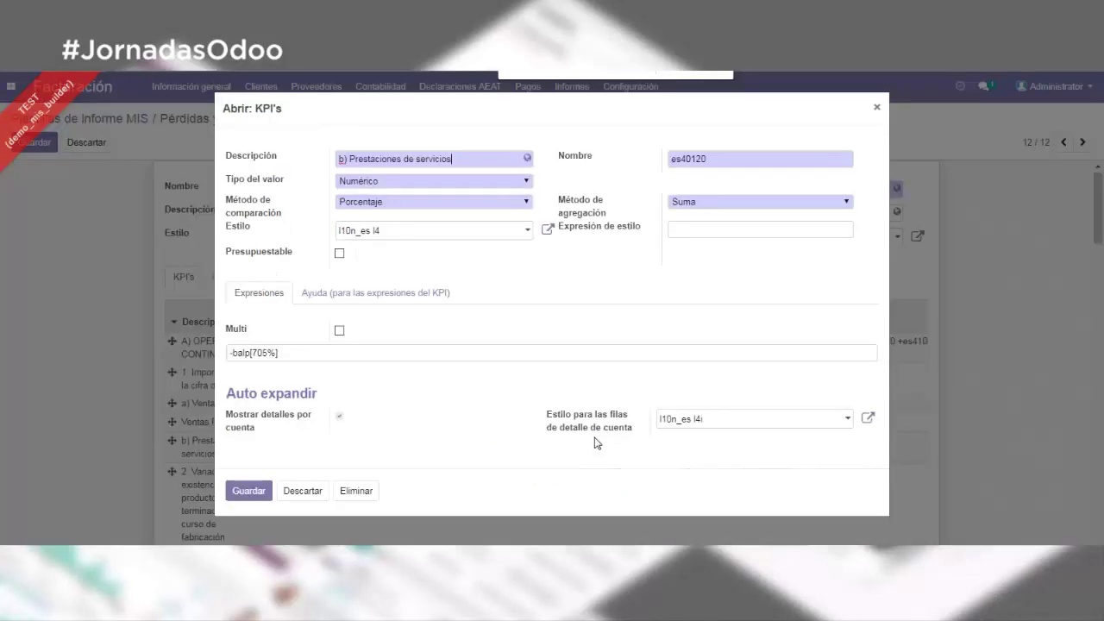
click(876, 108)
Step: Mark the Ventas Proyectos KPI as Presupuestable and save it
click(539, 426)
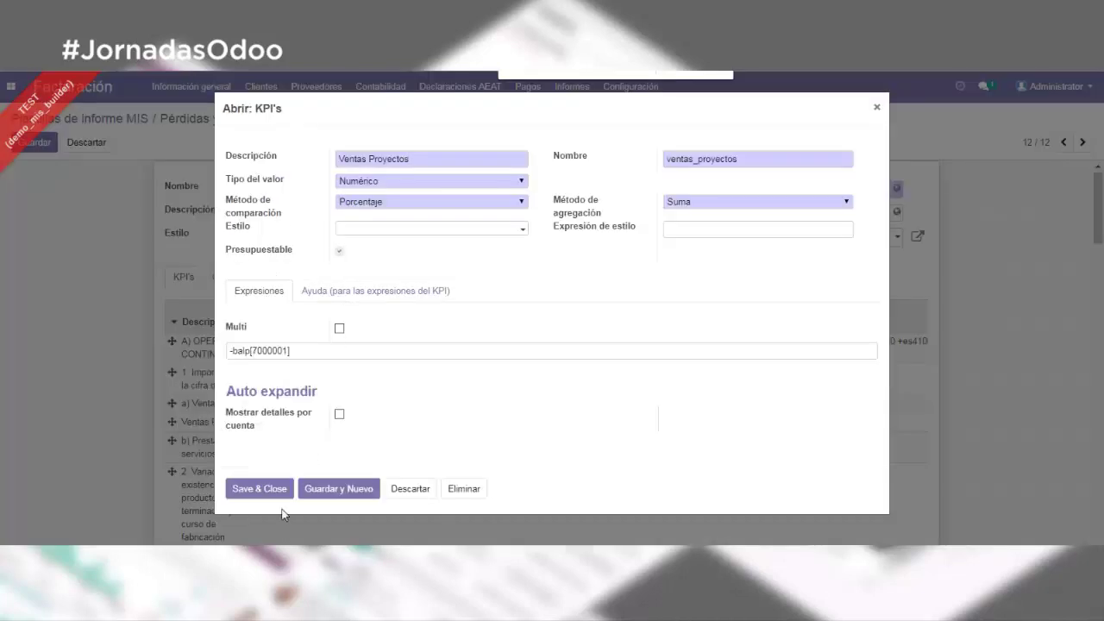
click(263, 490)
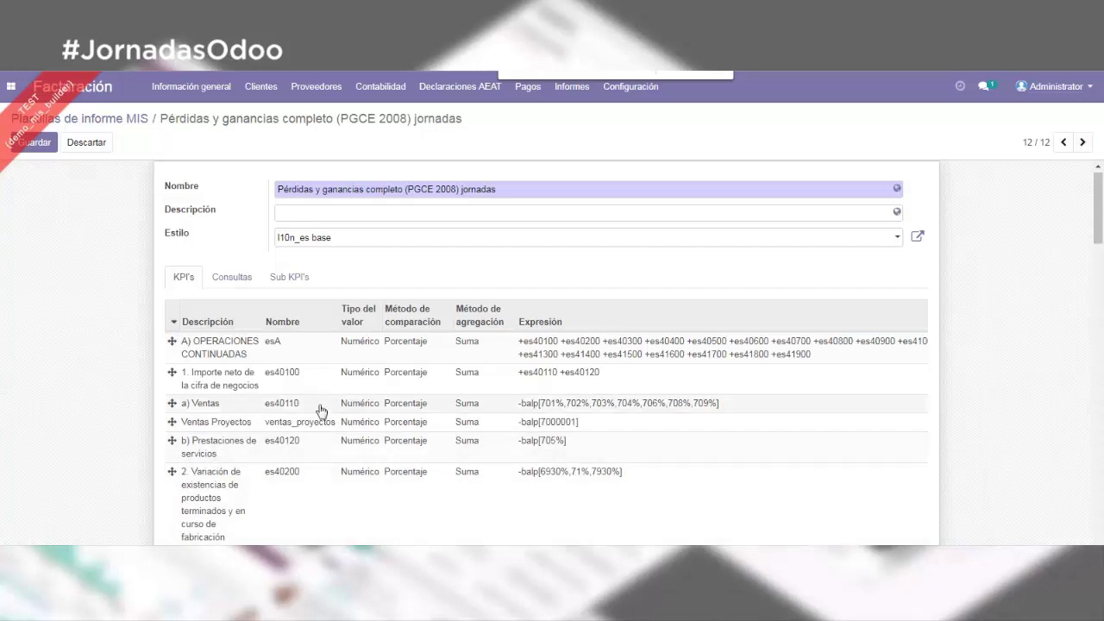
Step: Open the a) Ventas KPI, review its Presupuestable option and save the KPI
scroll(401, 488, down, 5)
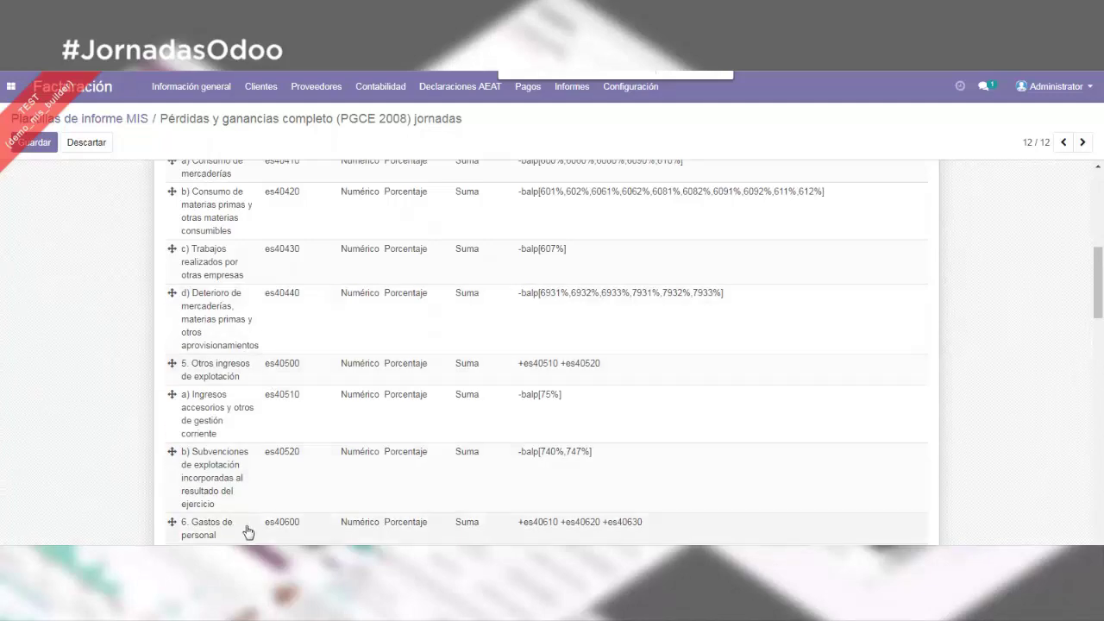
scroll(242, 524, up, 5)
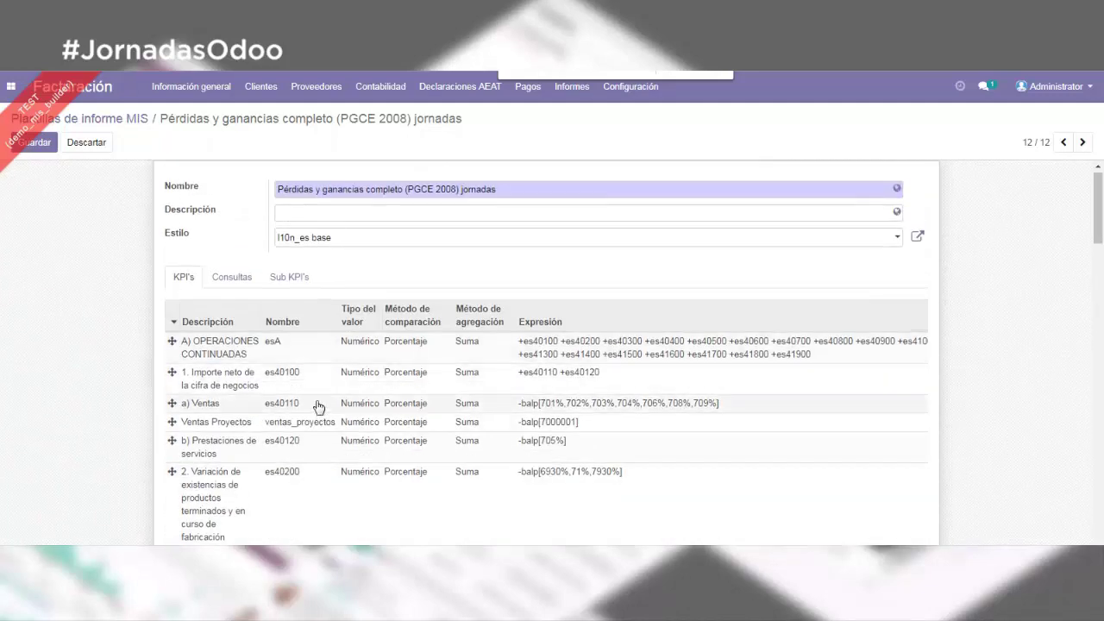
click(318, 407)
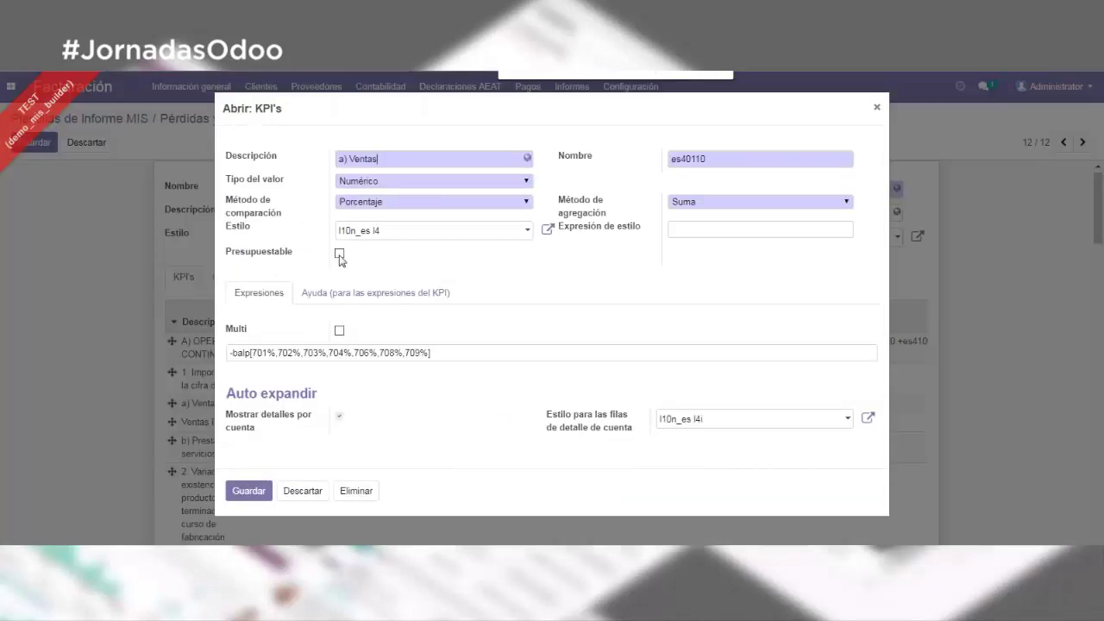
click(238, 490)
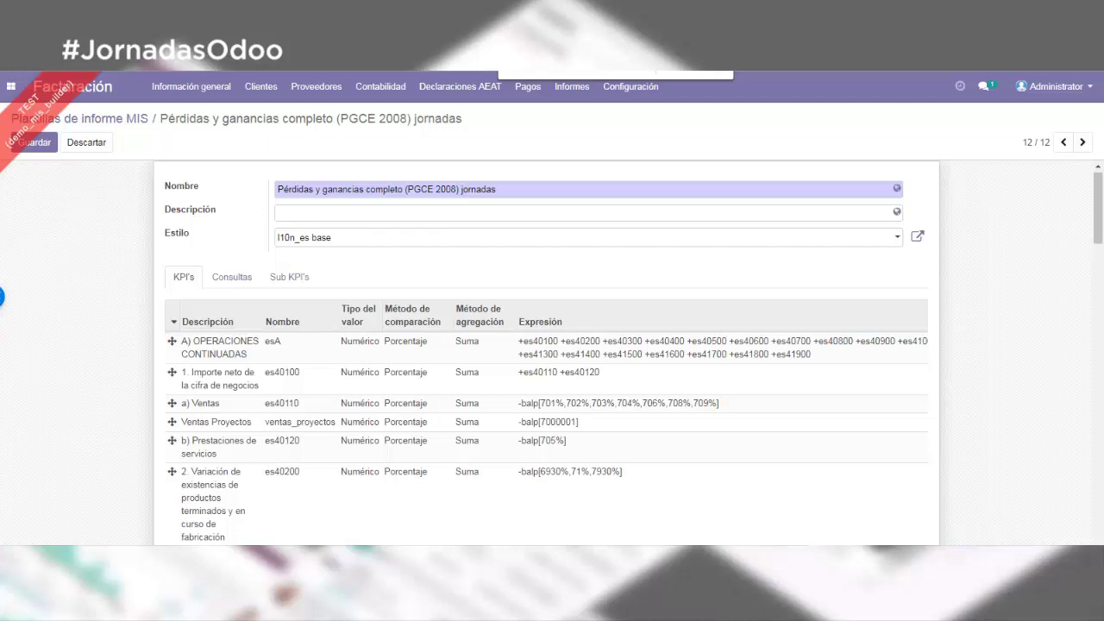
Step: View the Consultas of the jornadas template and save the template
click(237, 284)
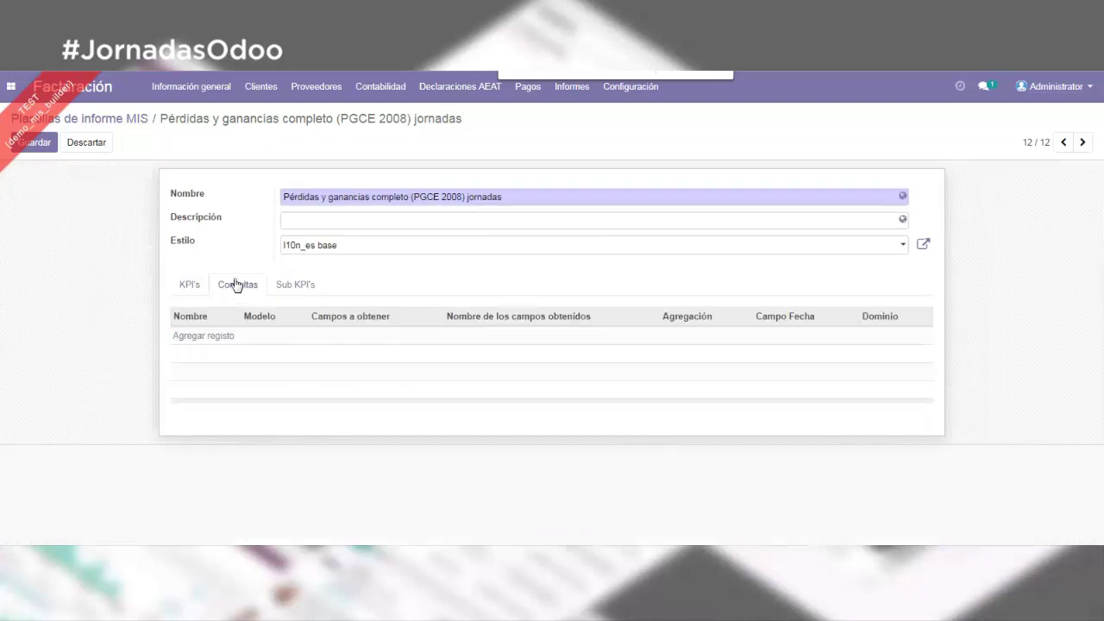
click(34, 142)
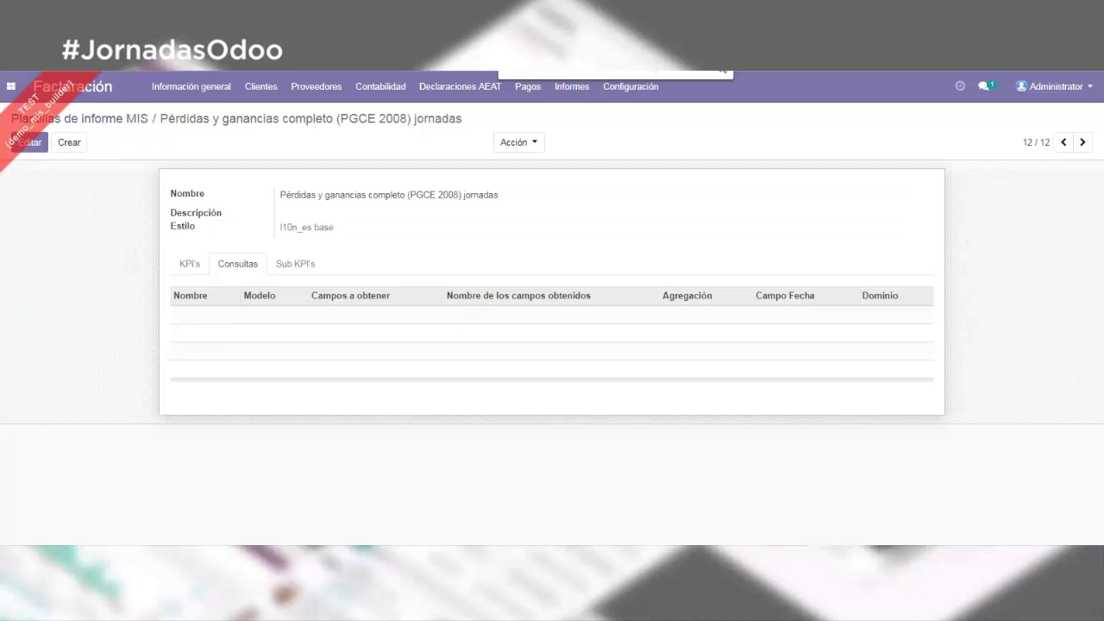
Step: Open the Pérdidas y ganancias completo (PGCE 2008) demo template from the template list and display its Consultas
click(111, 121)
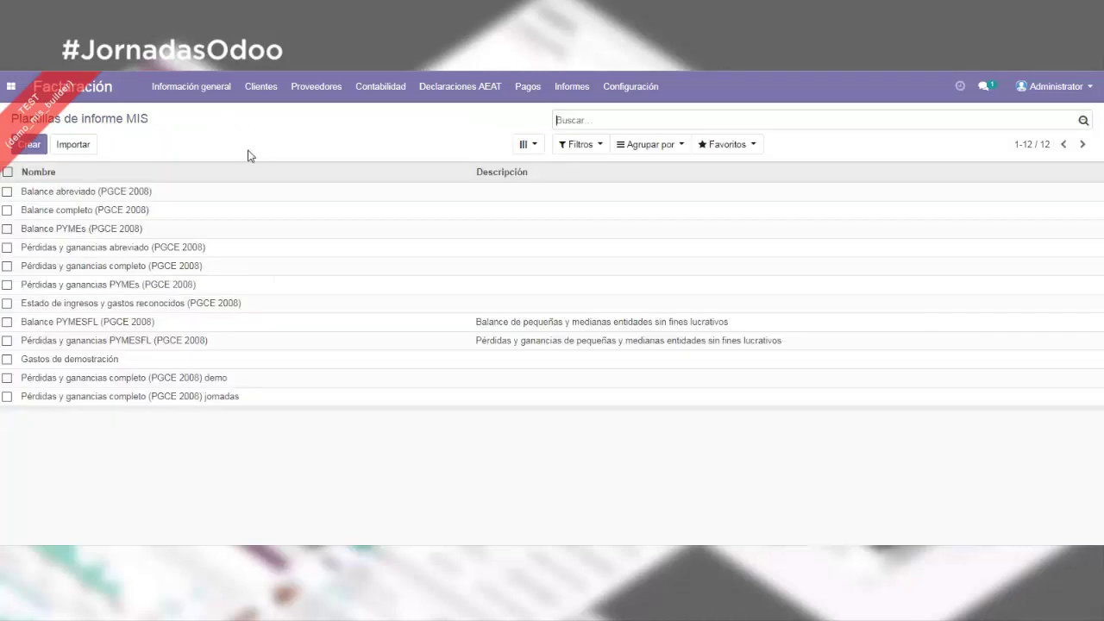
click(223, 399)
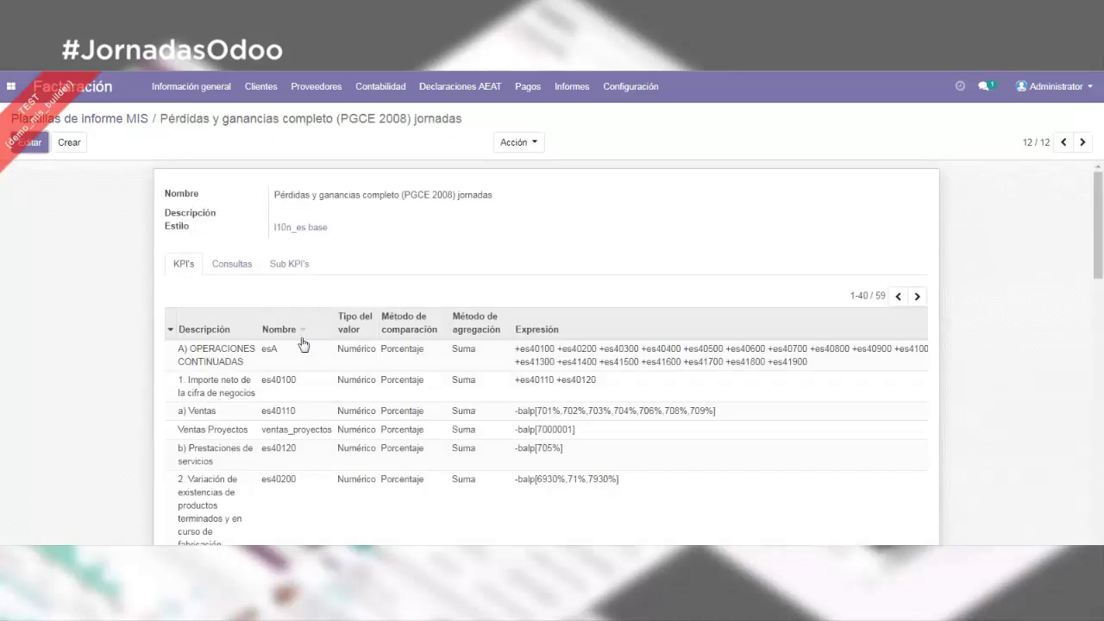
click(238, 268)
click(113, 121)
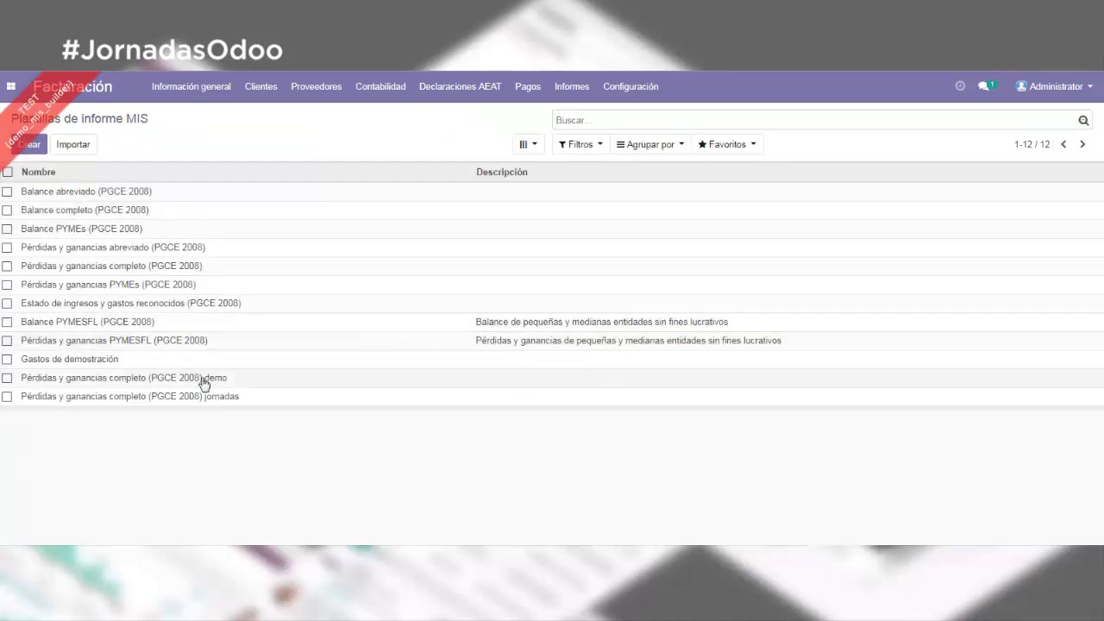
click(239, 378)
click(238, 267)
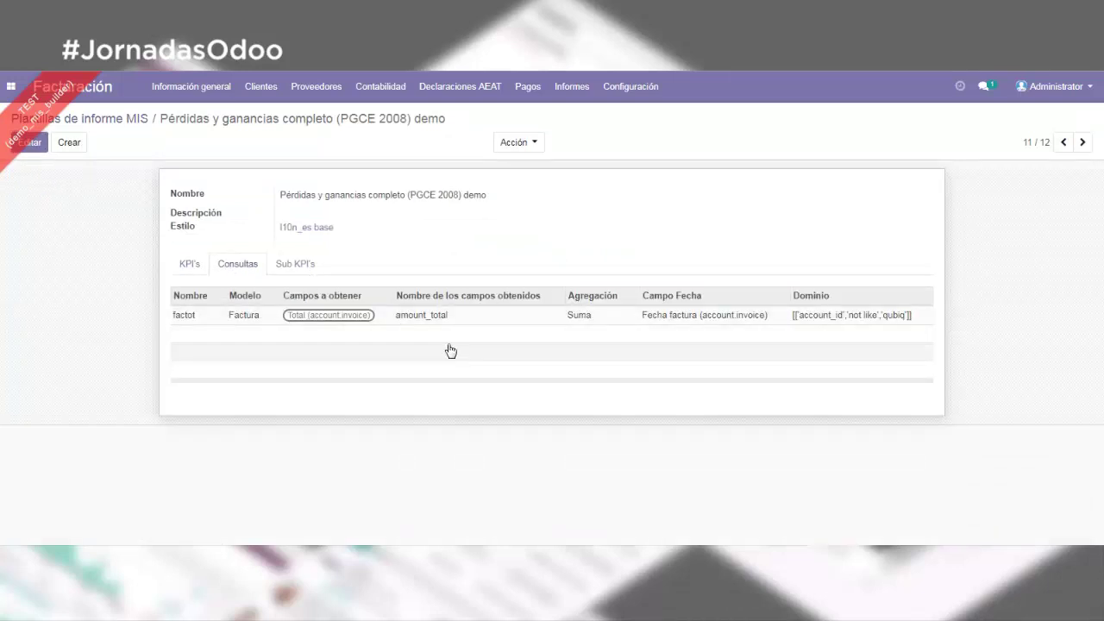
Step: Put the demo template in edit mode and open its factot query for editing
click(34, 149)
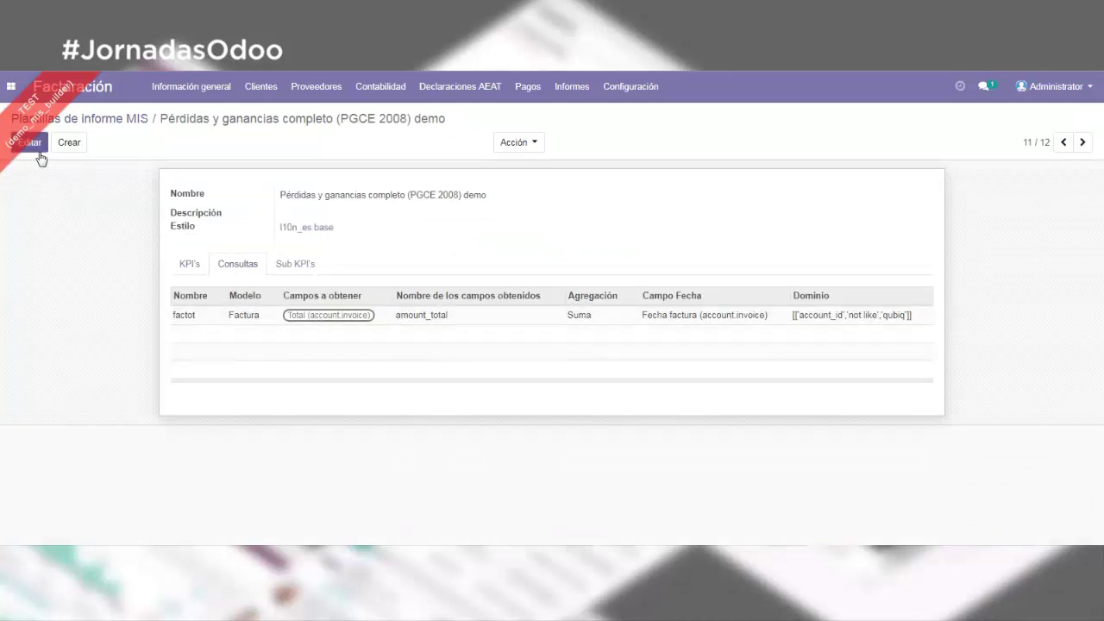
click(42, 152)
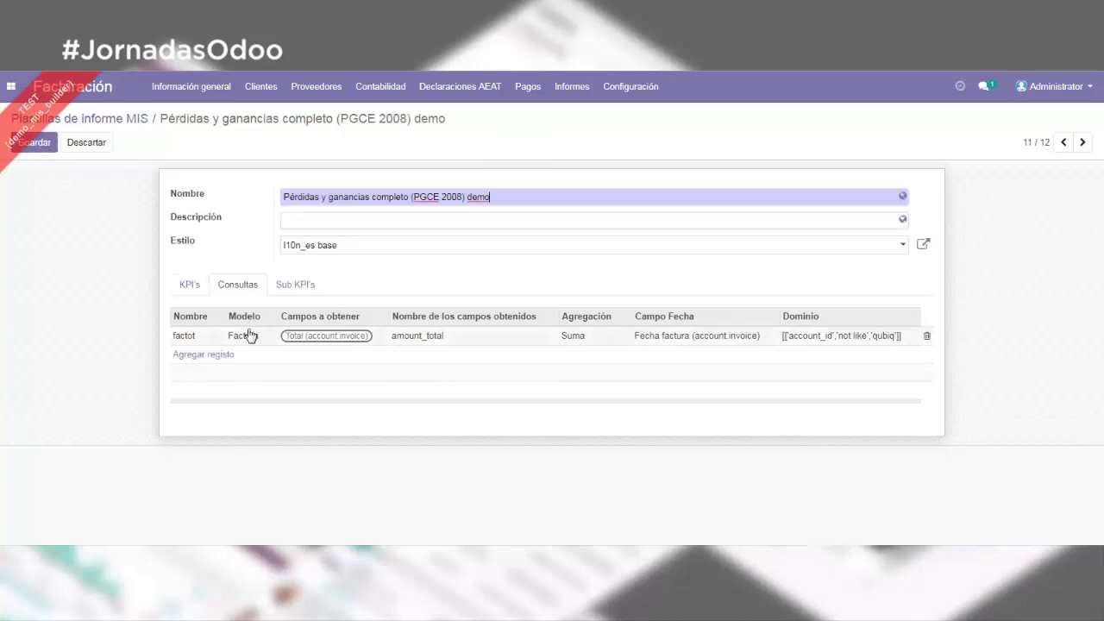
click(190, 339)
click(207, 337)
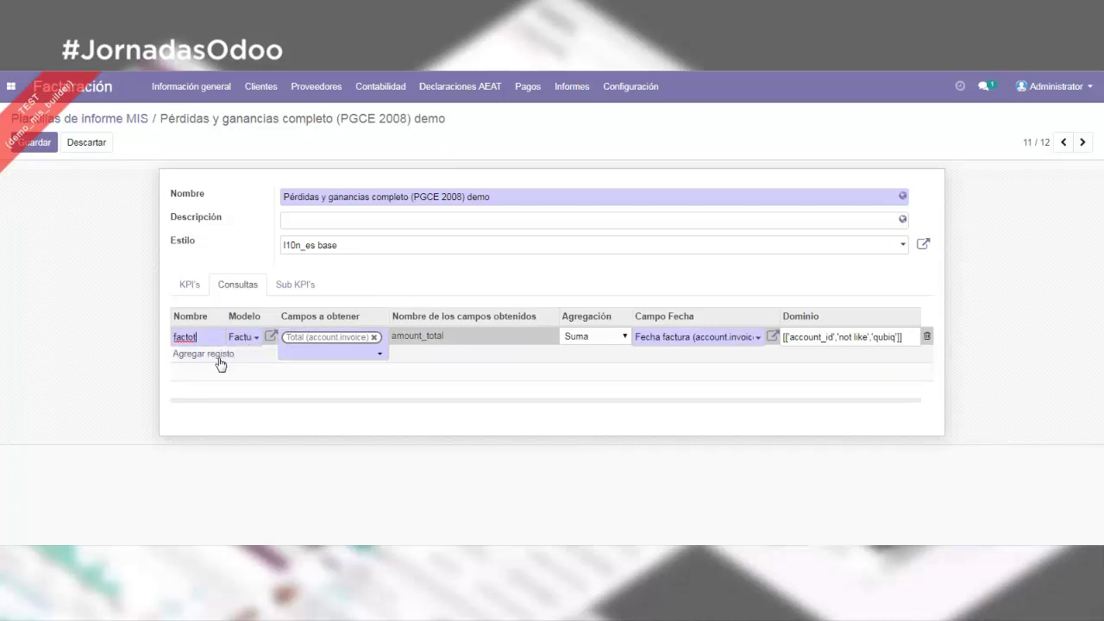
Step: Add a query named test to the demo template and set its model to Factura
click(215, 355)
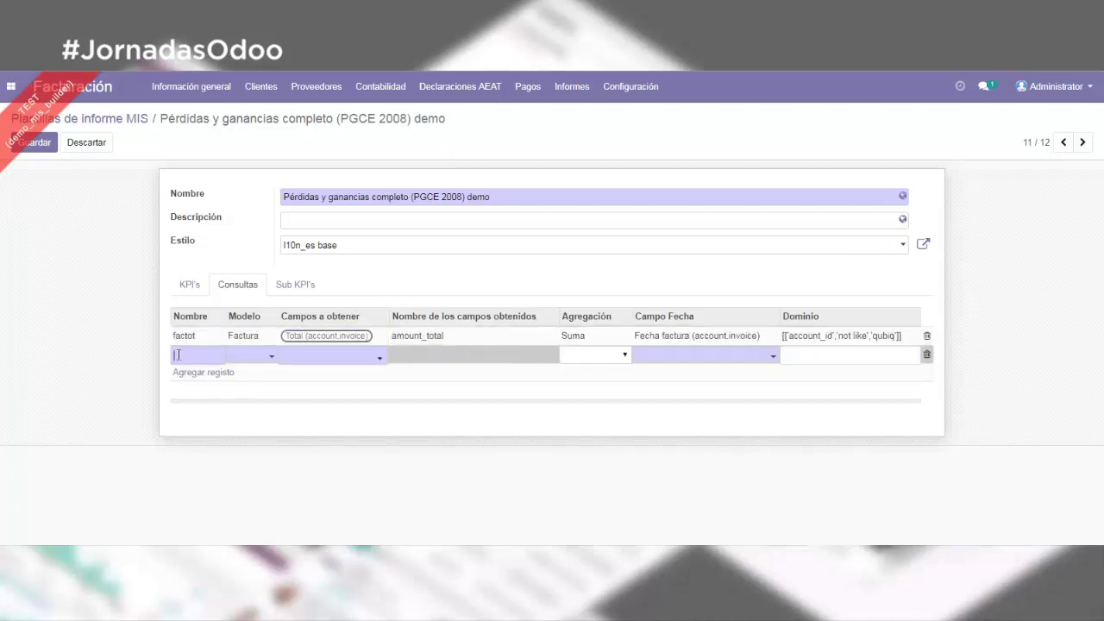
text(test)
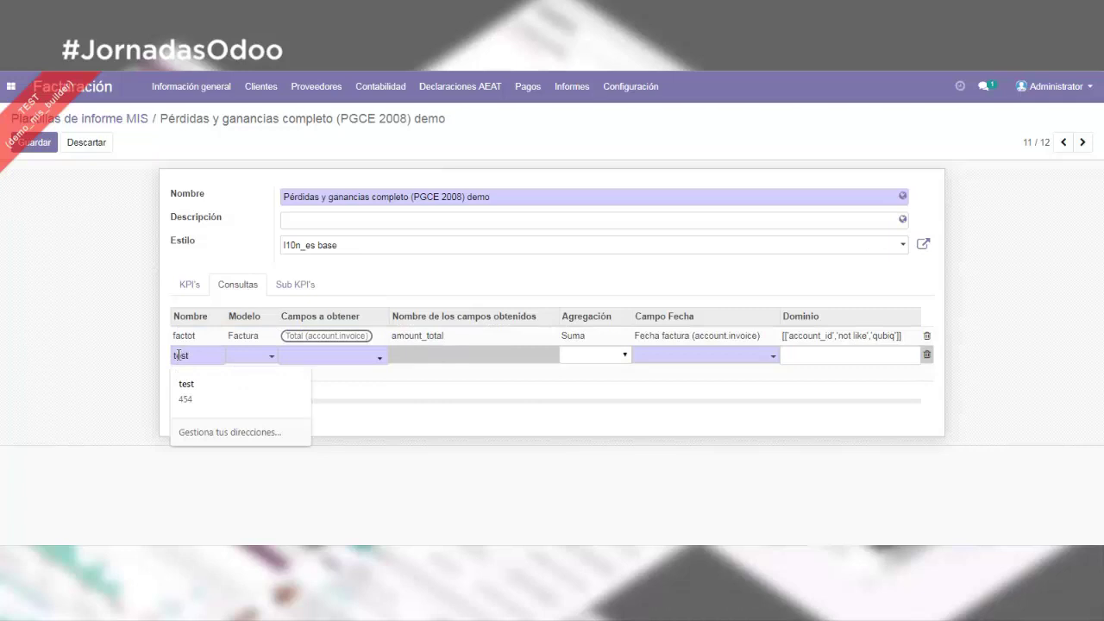
click(247, 356)
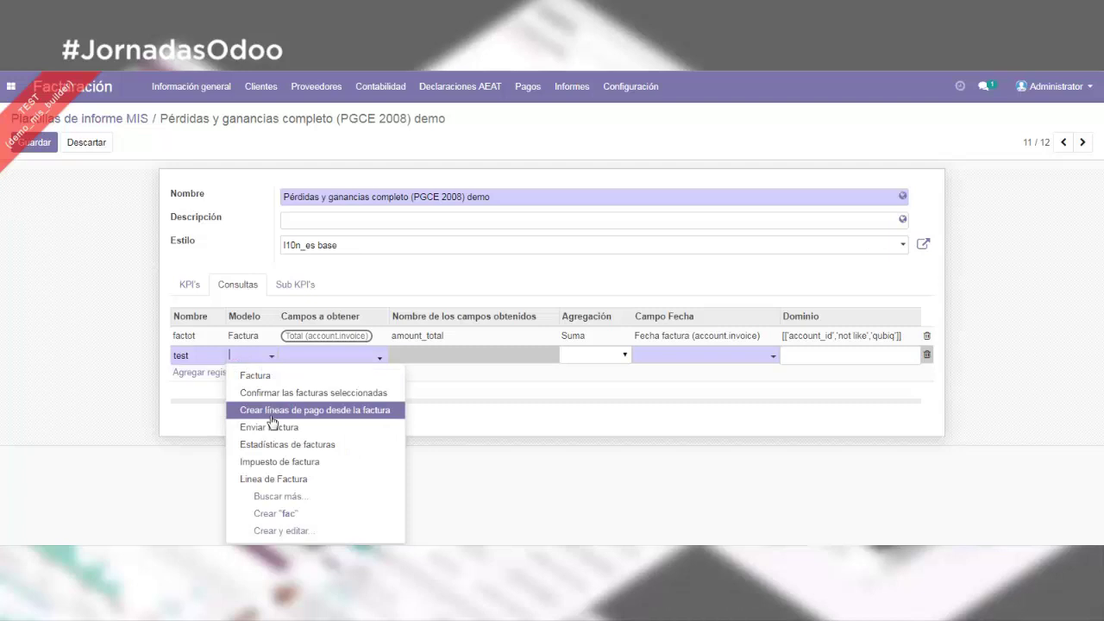
text(pedi)
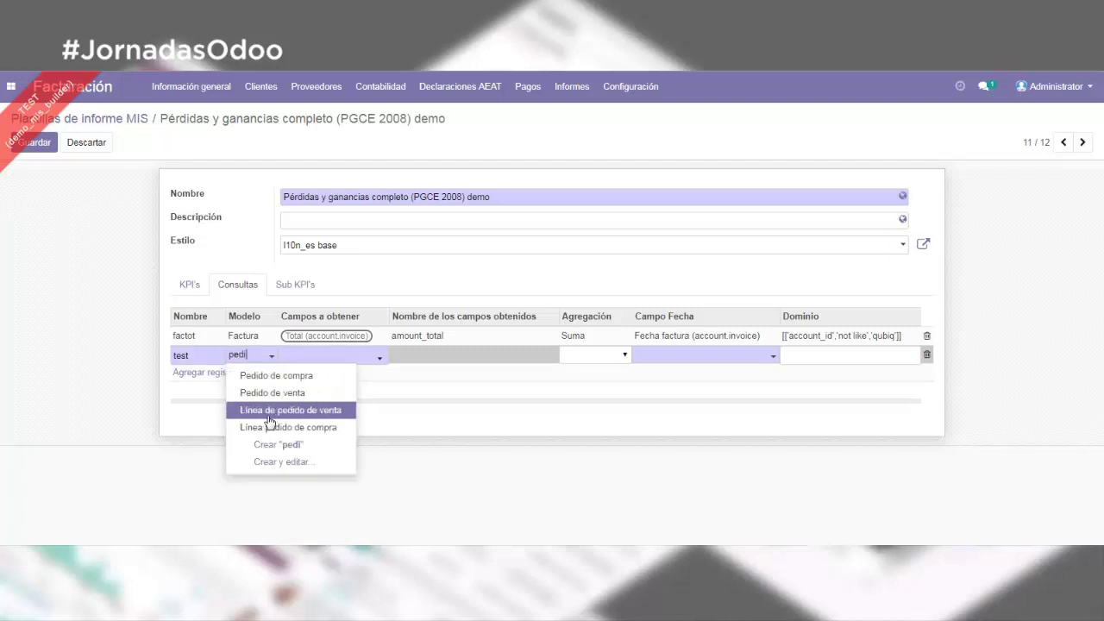
key(BackSpace)
key(BackSpace)
key(BackSpace)
key(BackSpace)
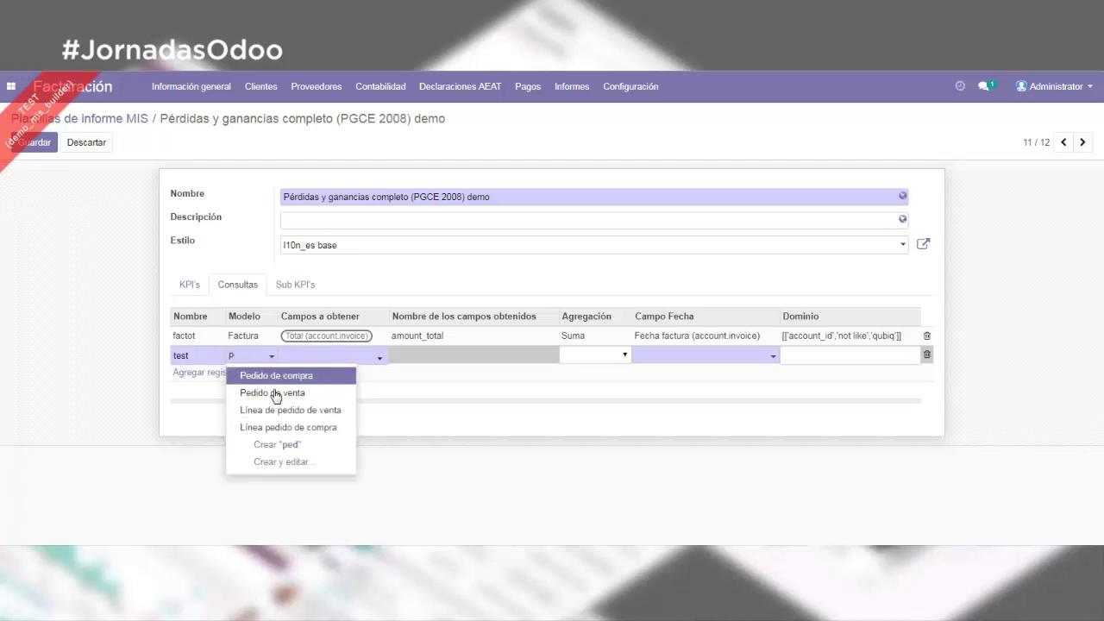
text(fac)
click(284, 376)
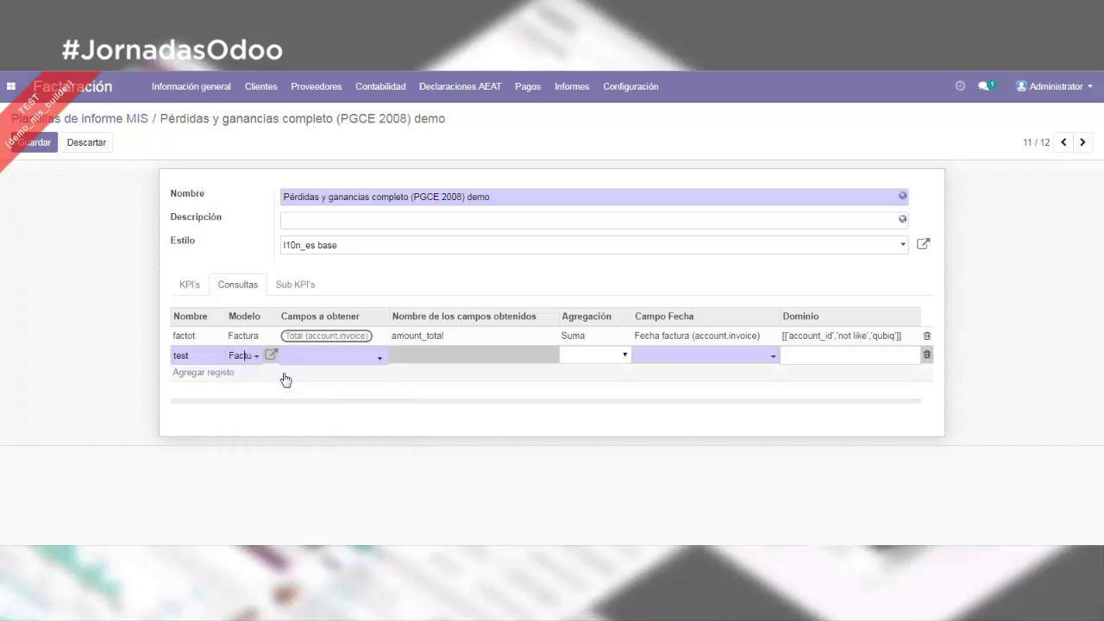
Step: Browse the full list of invoice fields available for the test query and close it without choosing one
click(315, 358)
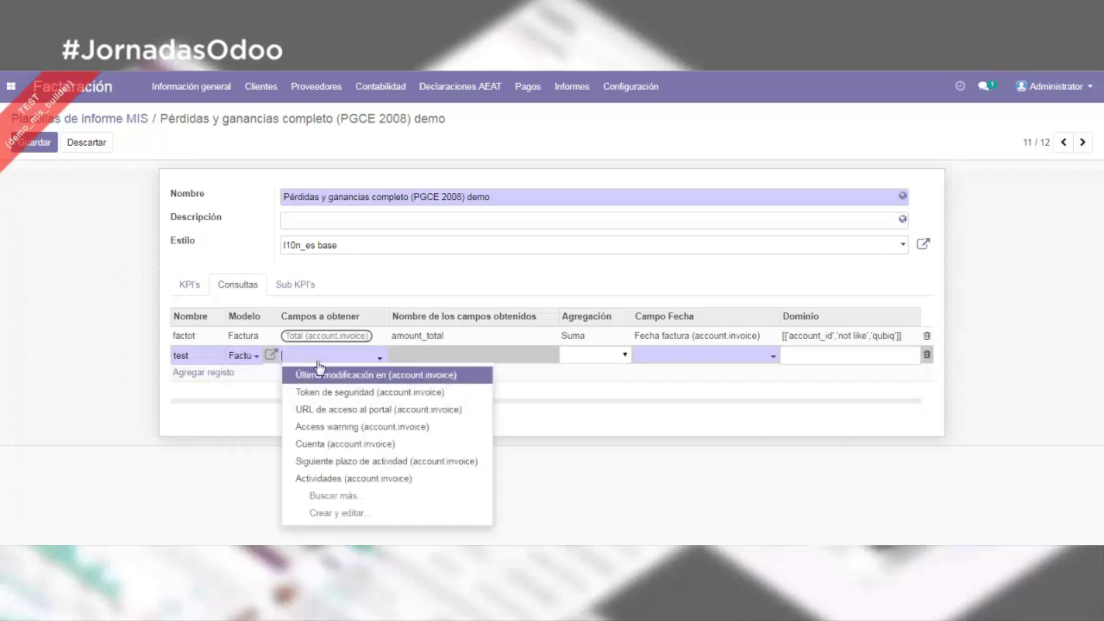
click(363, 498)
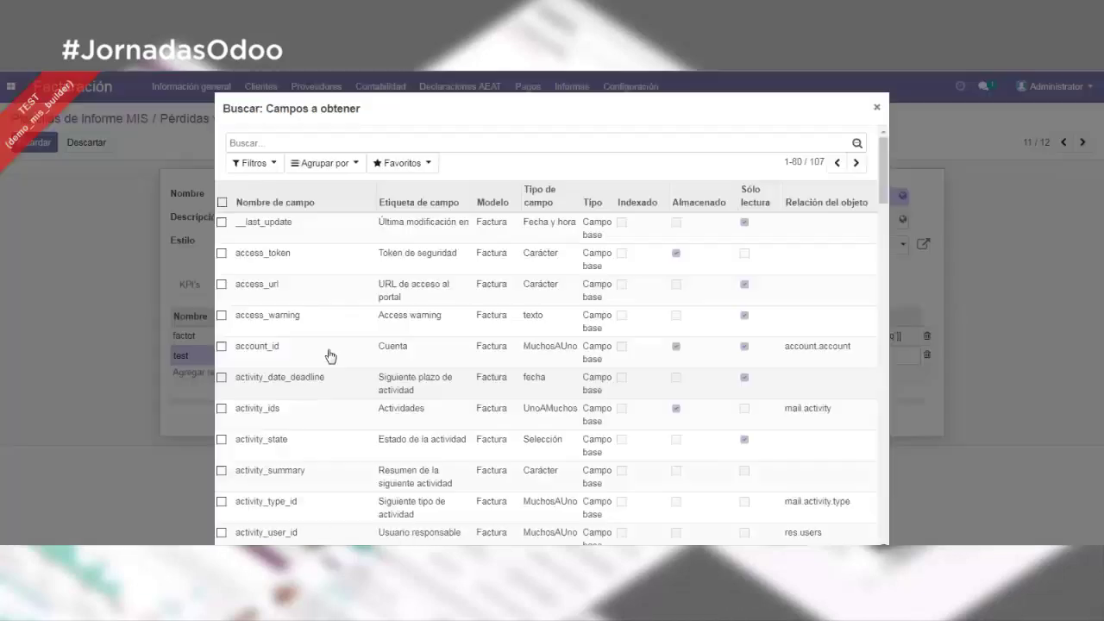
scroll(492, 314, down, 10)
scroll(473, 362, down, 15)
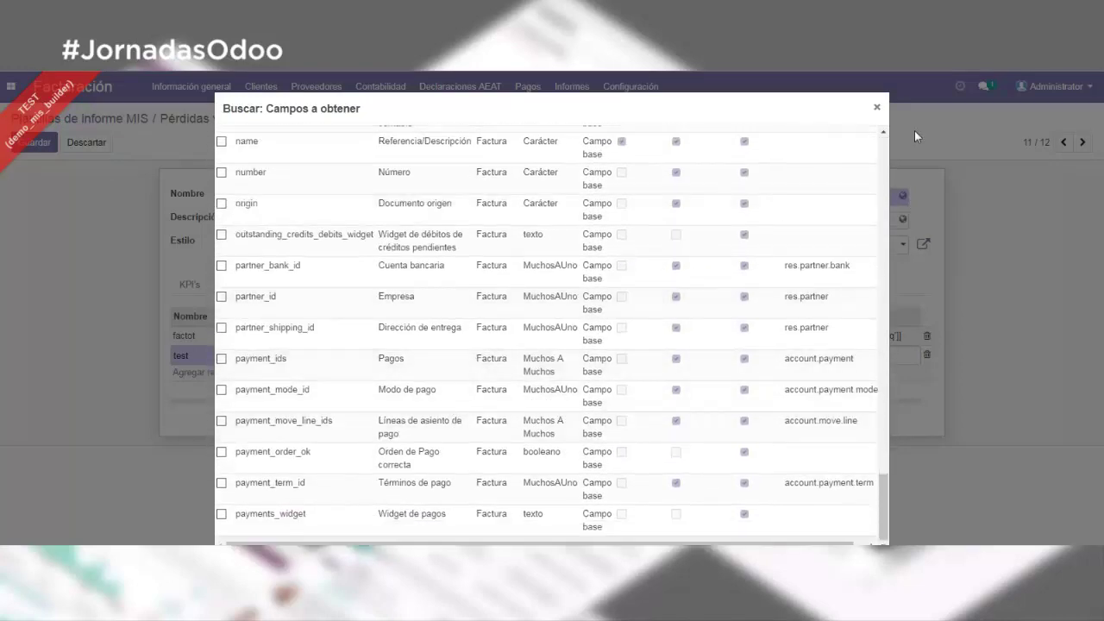
click(877, 107)
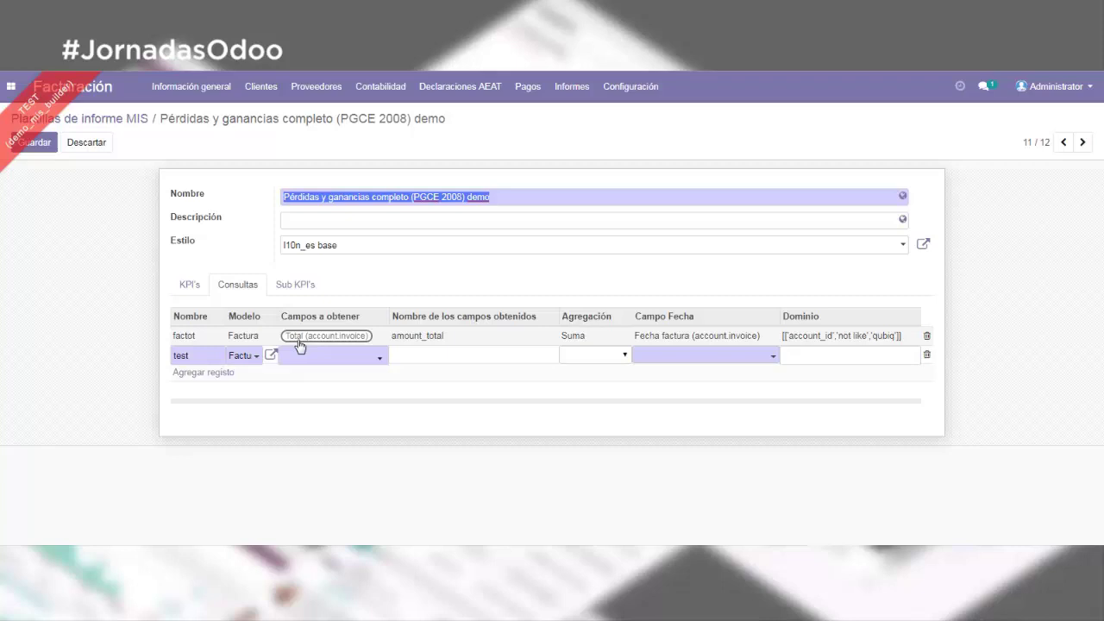
click(350, 359)
text(totl)
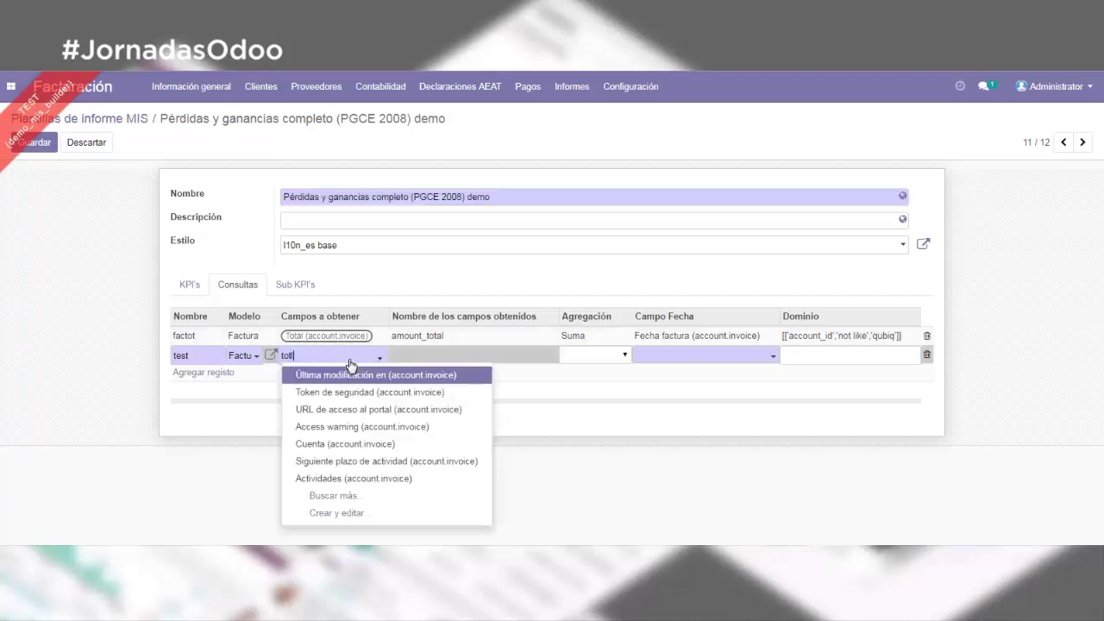
key(BackSpace)
text(al)
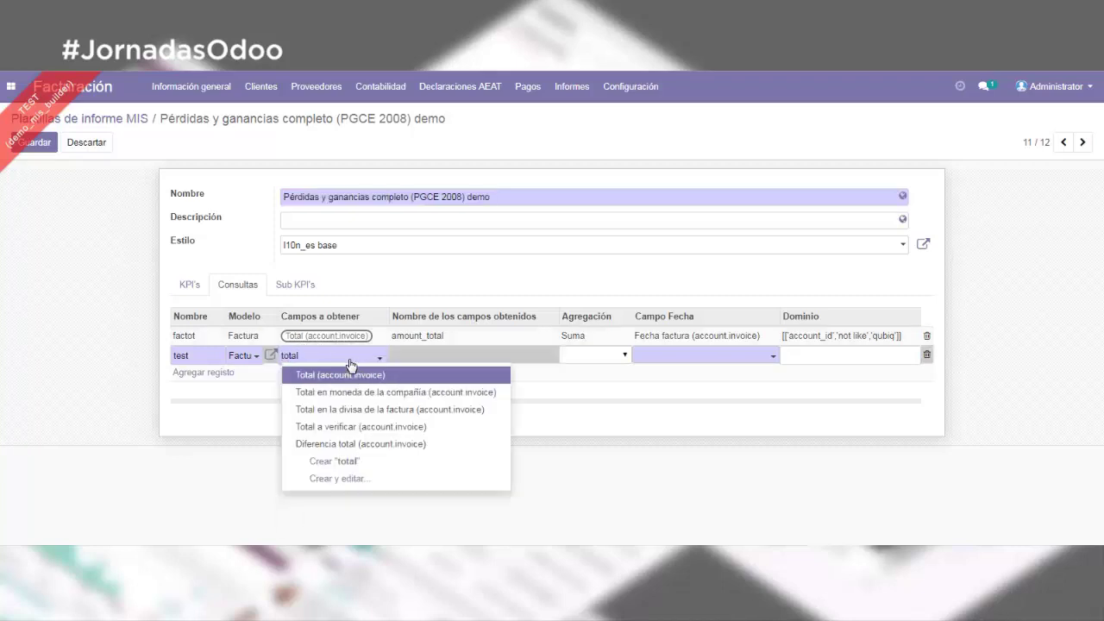
click(121, 359)
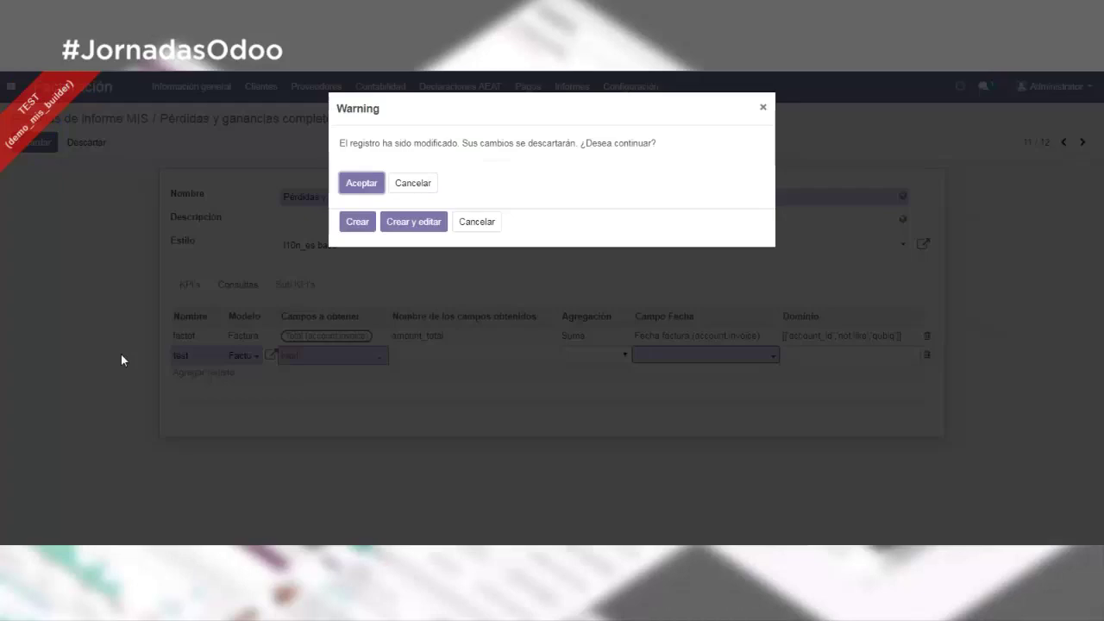
click(762, 107)
click(476, 224)
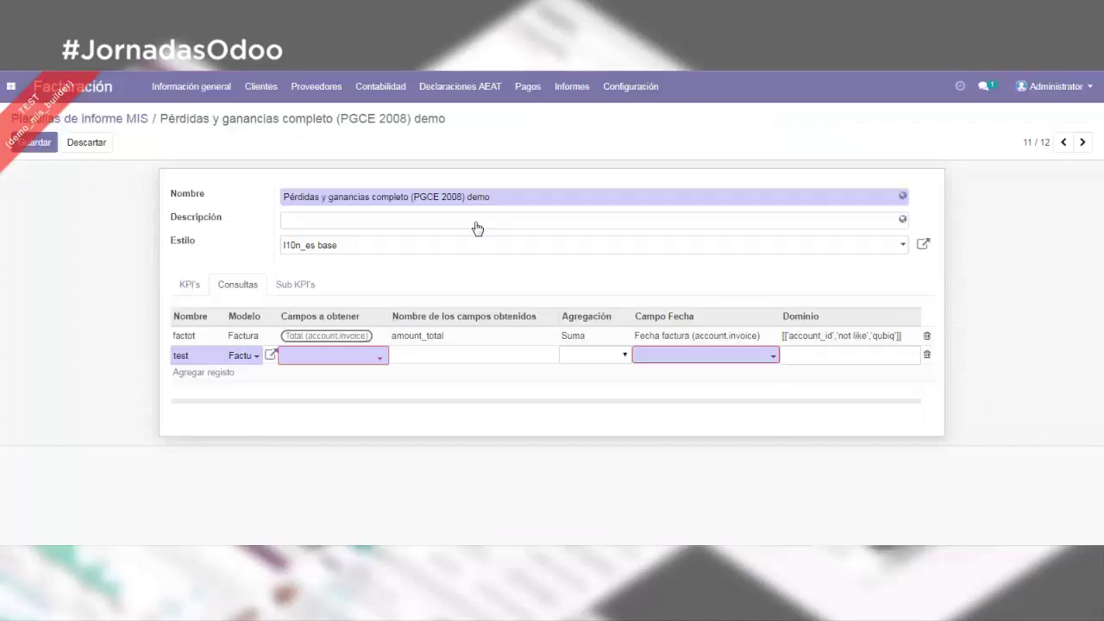
Step: Set Base imponible (account.invoice) as the field to obtain in the test query
click(323, 357)
text(ba)
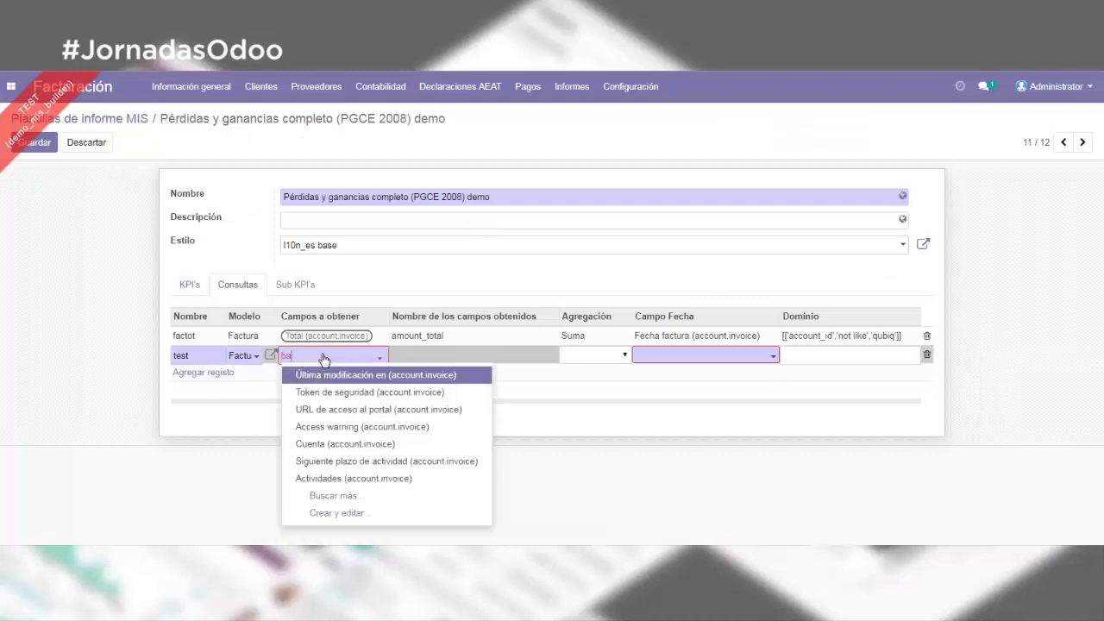
text(s)
click(328, 378)
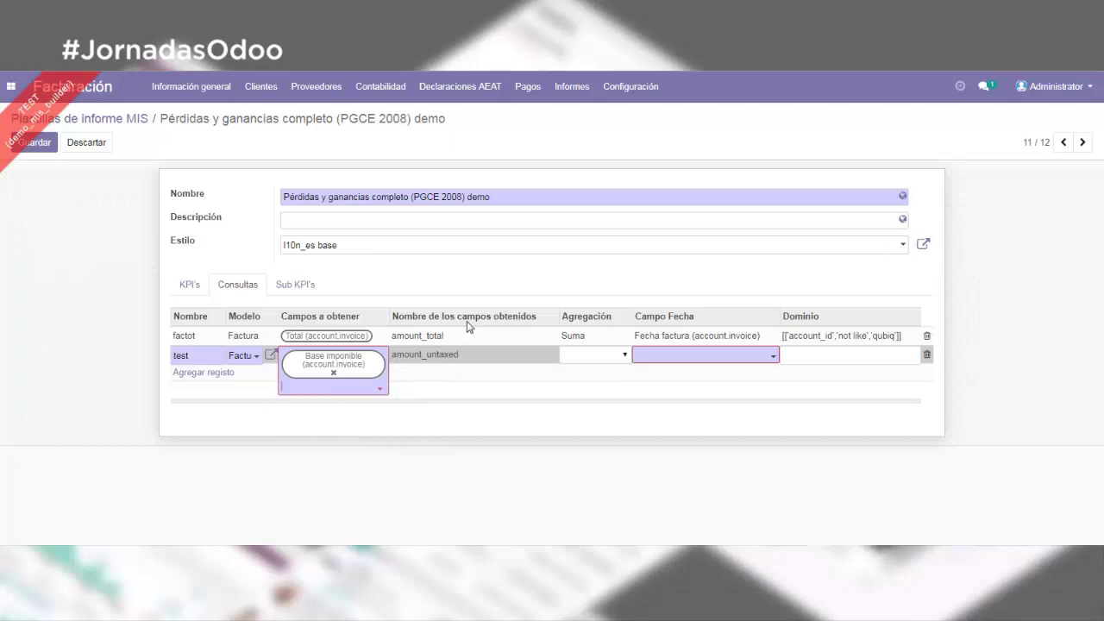
Step: Set the test query's aggregation to Media and its date field to Fecha contable (account.invoice), and save the template
click(600, 359)
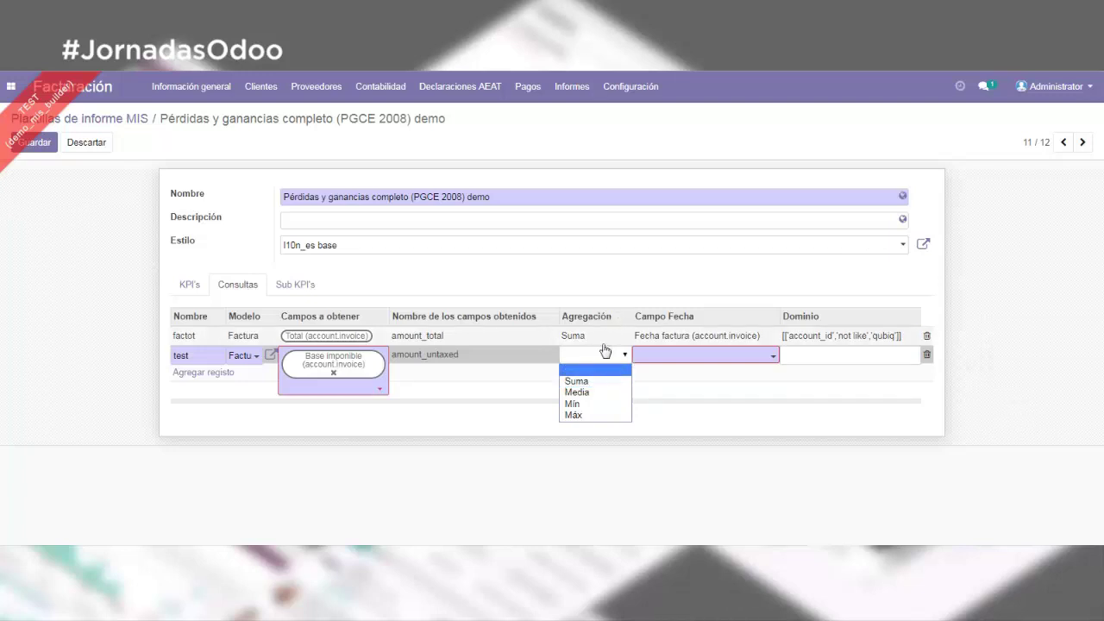
click(601, 393)
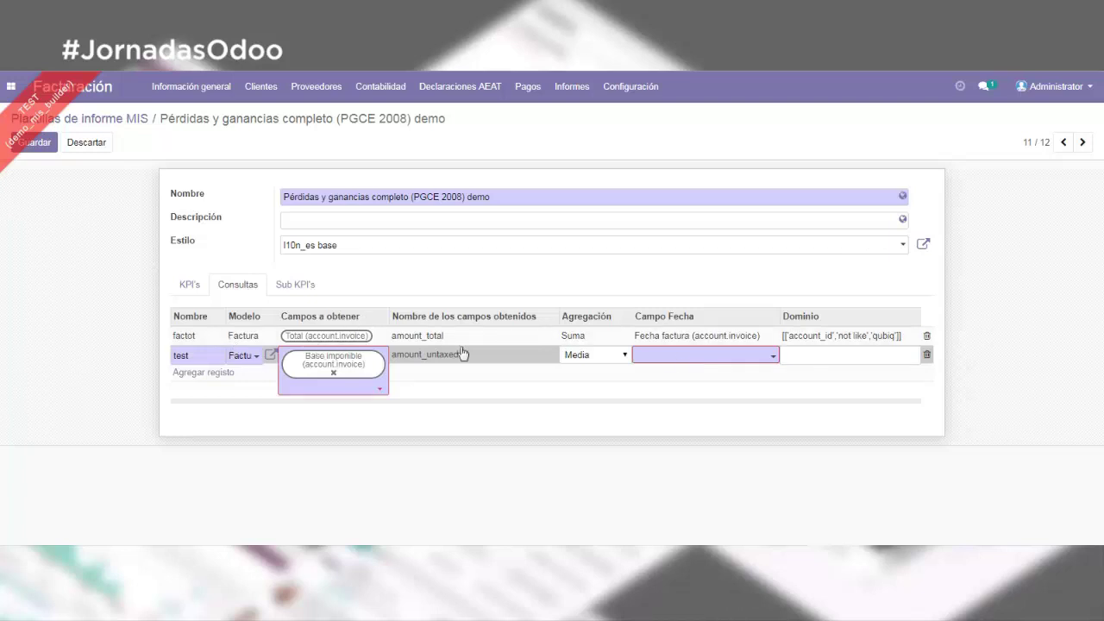
click(681, 363)
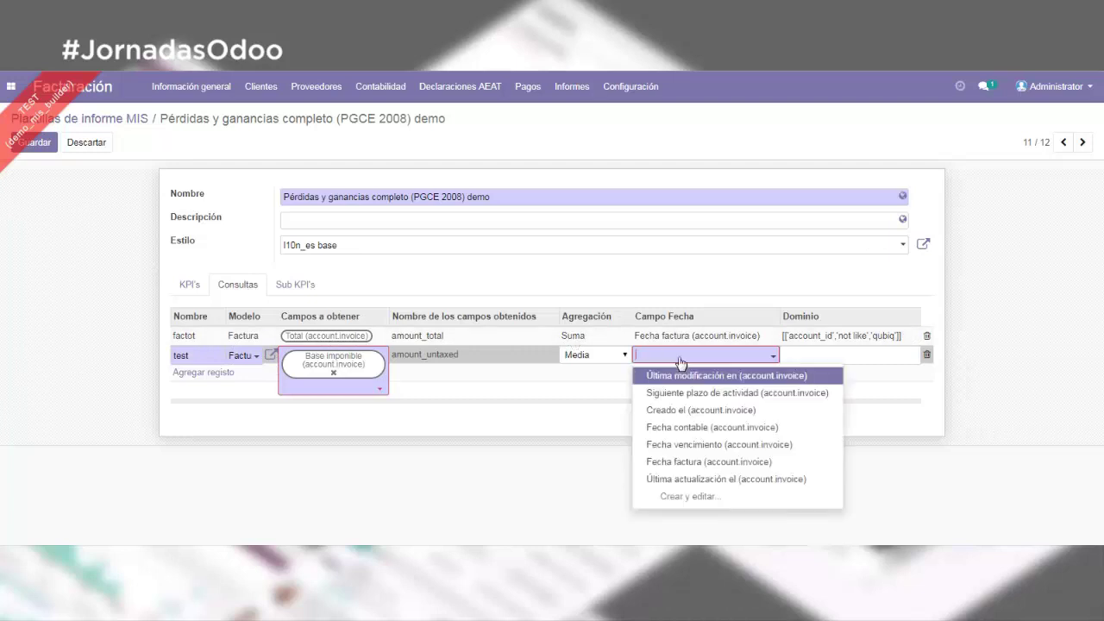
click(700, 427)
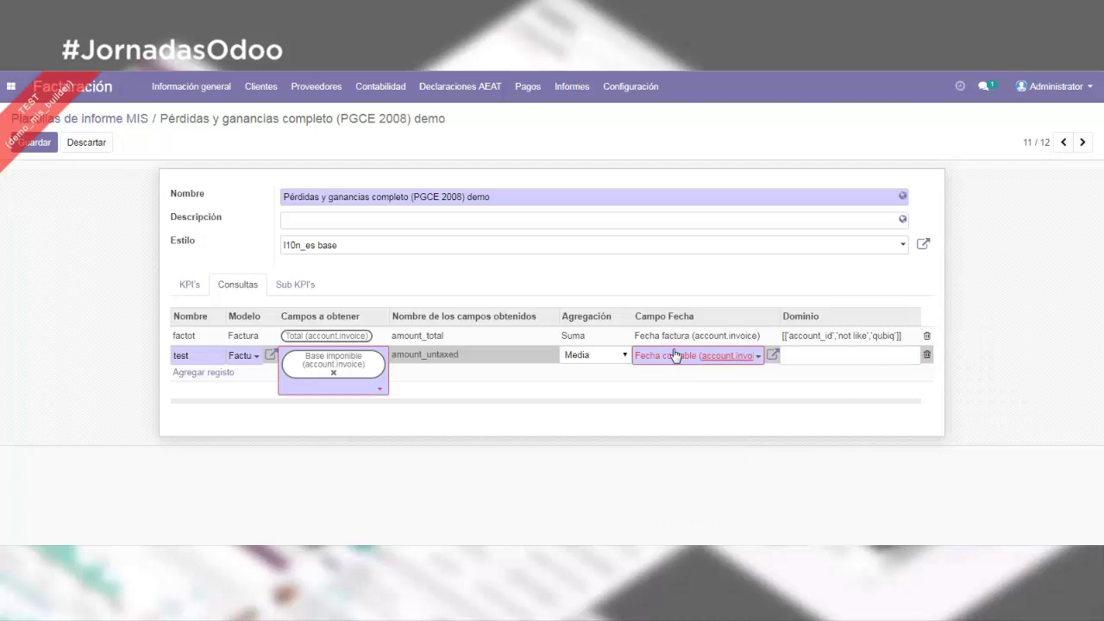
click(47, 148)
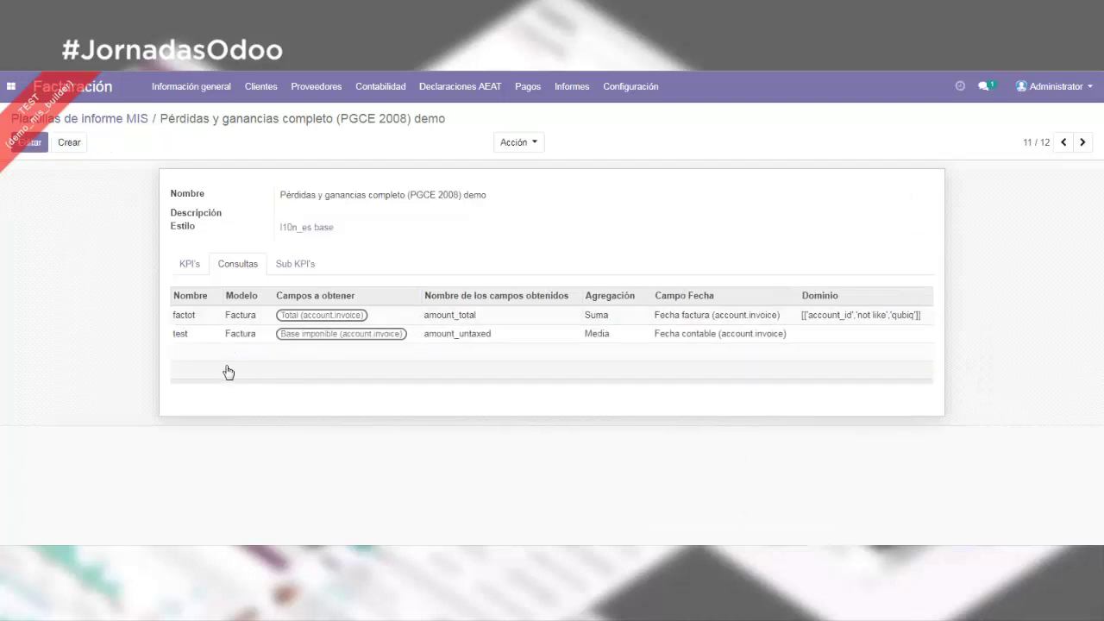
Step: Rename the test query as factumedia and save the template
click(31, 143)
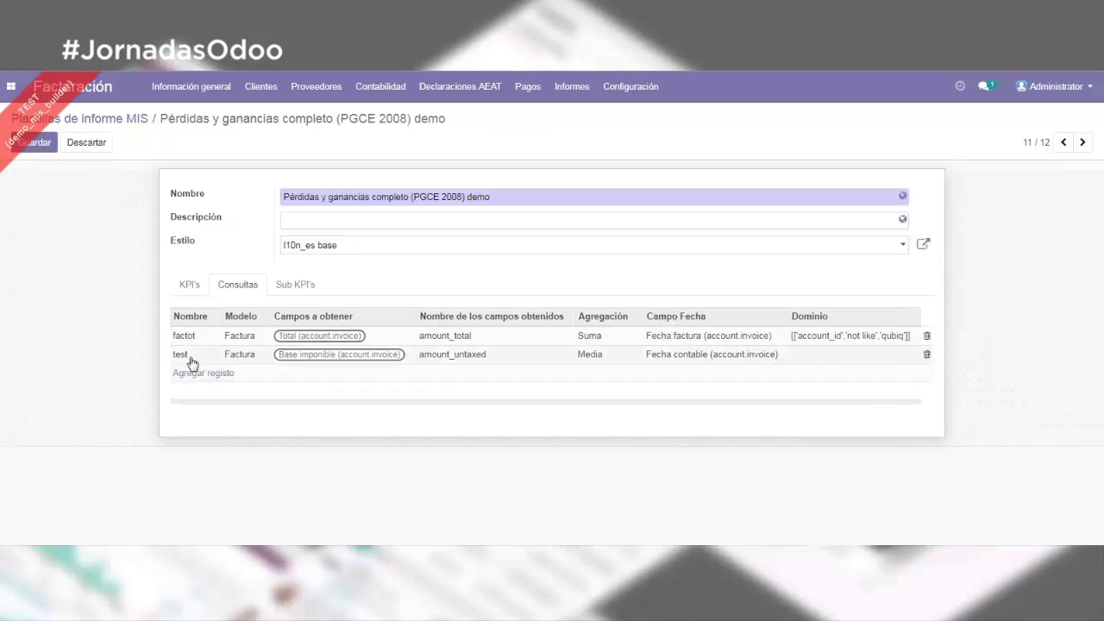
click(187, 356)
text(factu)
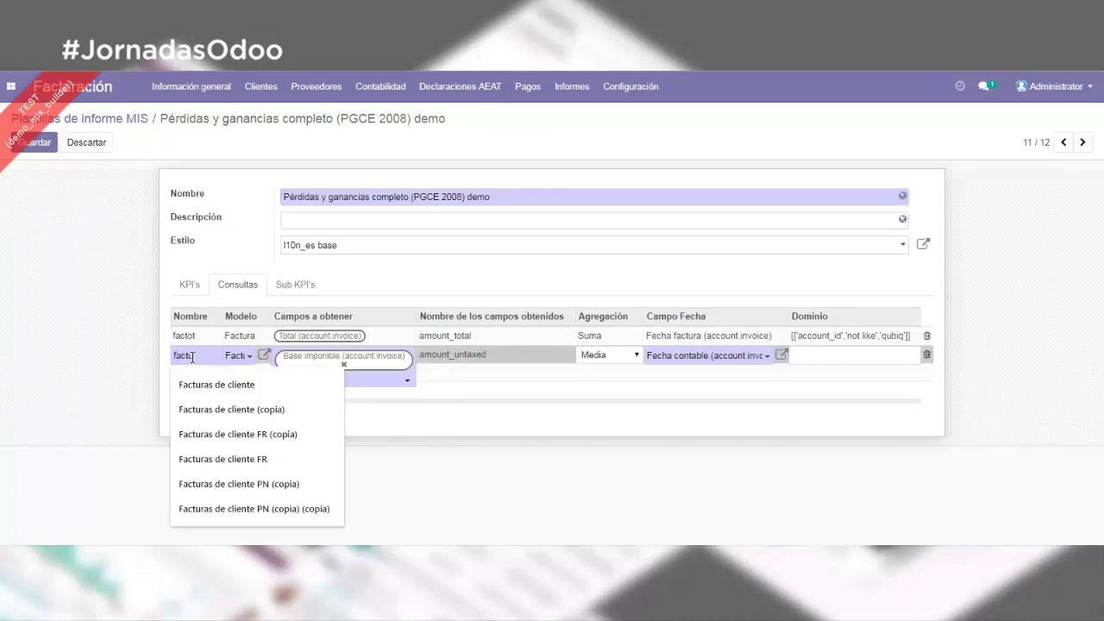
text(r)
text(medi)
text(a)
click(39, 143)
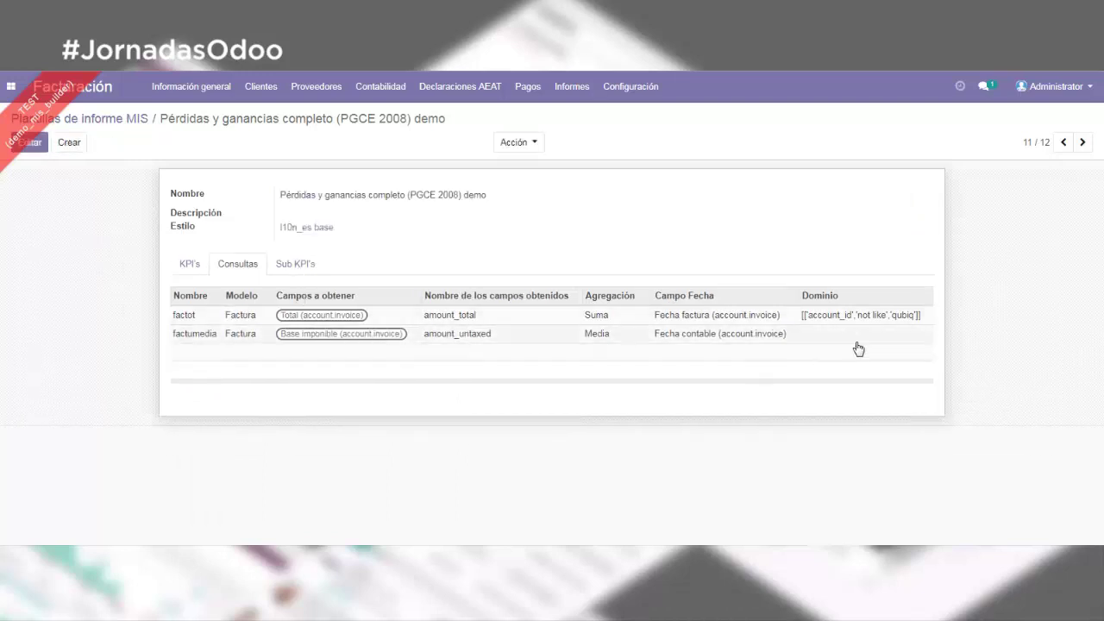
Step: Display the template's KPIs in edit mode and extend the listed range to record 59
click(185, 264)
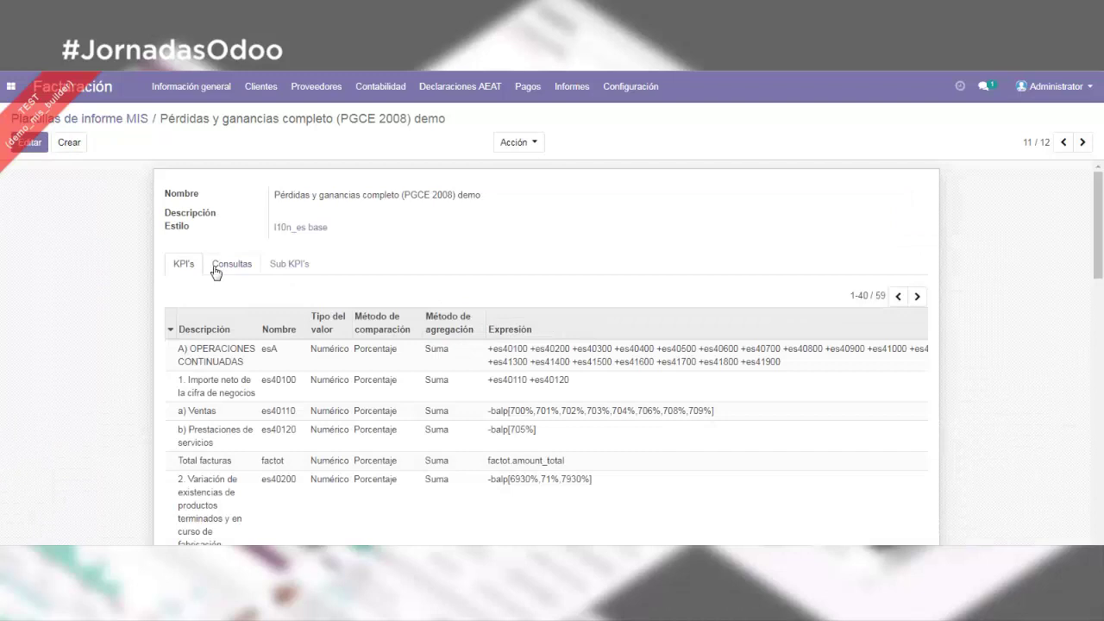
click(35, 141)
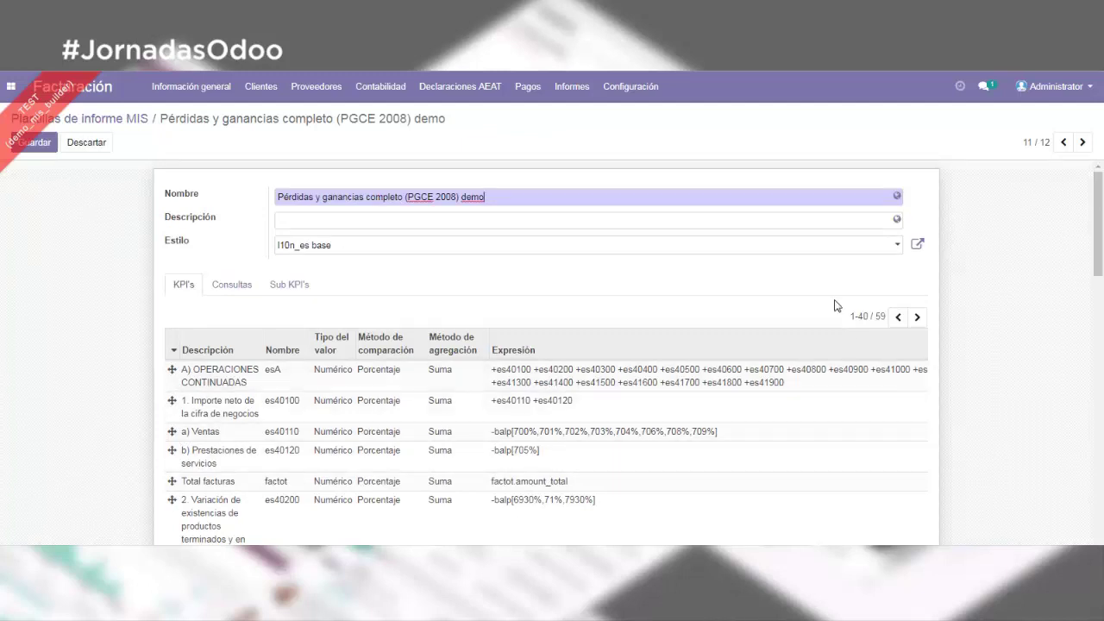
click(856, 317)
click(853, 317)
text(59)
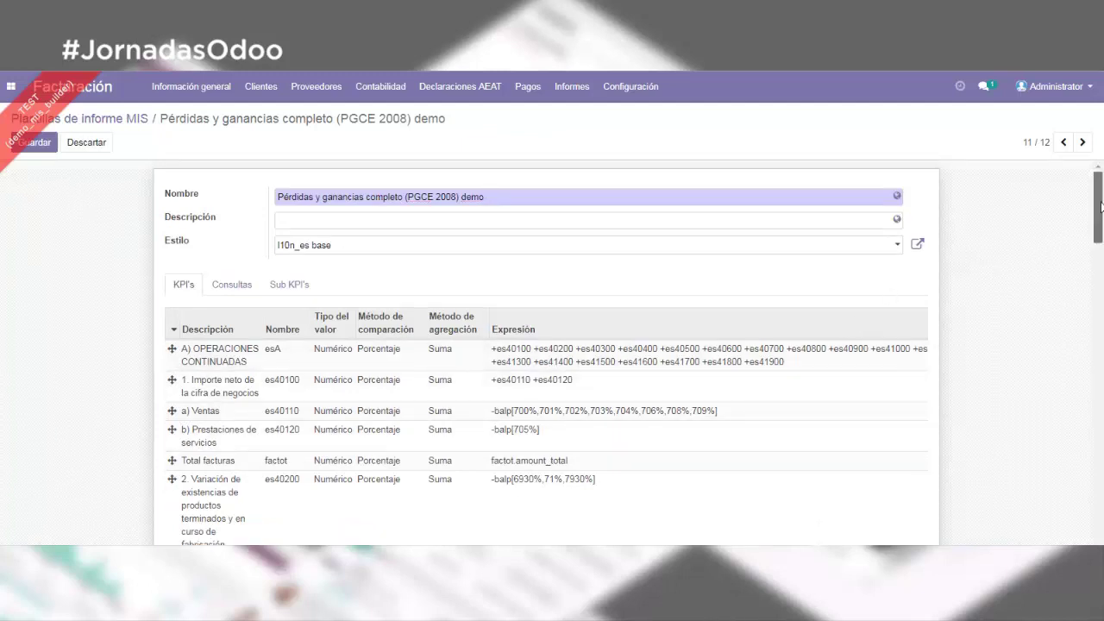
Step: Add a KPI at the end of the list with the description Facturacion media, keeping Porcentaje as its comparison method
drag(1098, 224, 1100, 530)
scroll(1101, 528, down, 4)
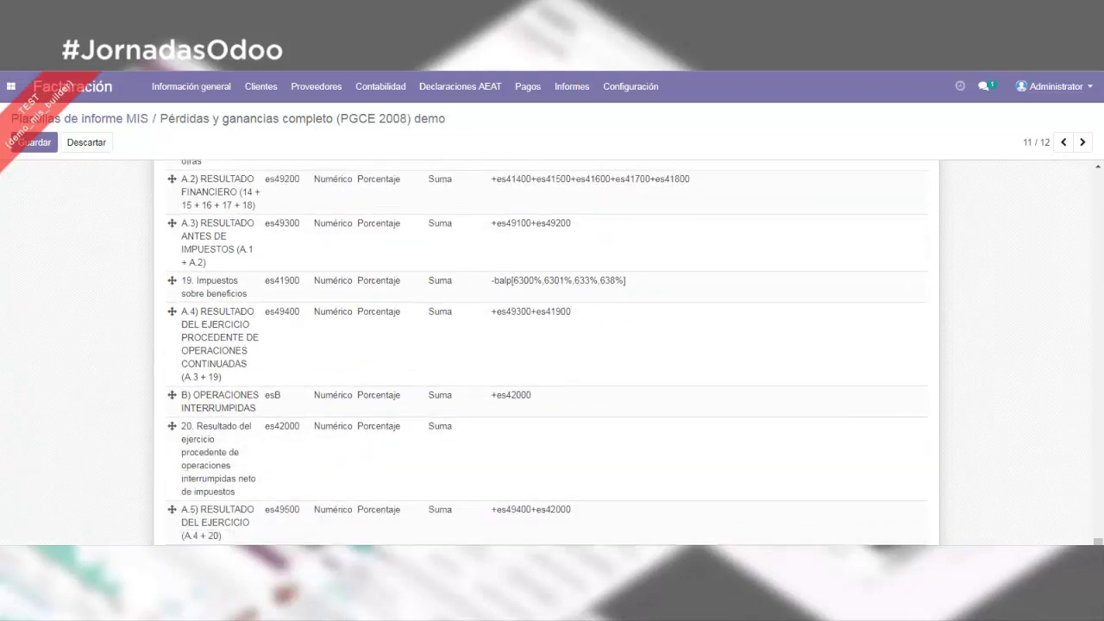
click(200, 543)
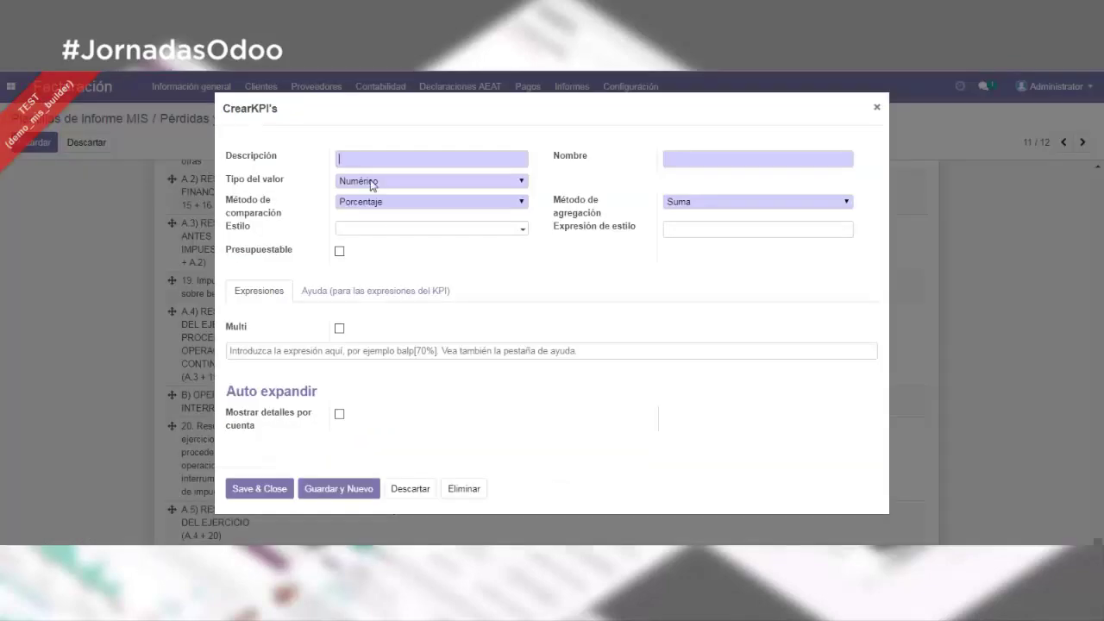
text(Facturacion media)
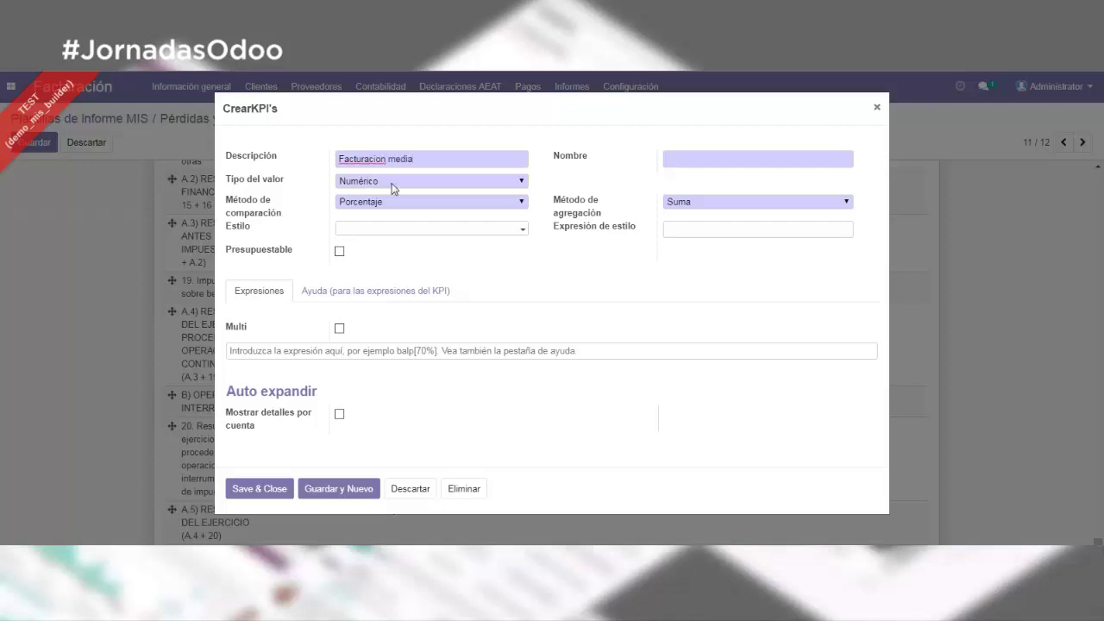
click(413, 205)
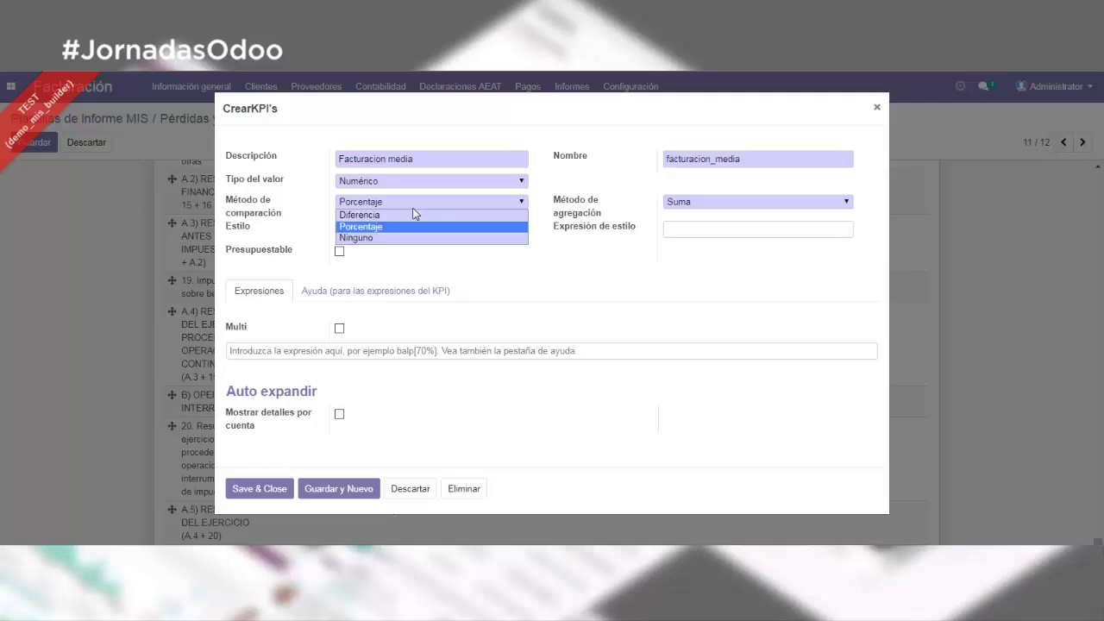
click(413, 208)
Step: Set the new KPI's style to l10n_es l4 and start its expression with f
click(431, 229)
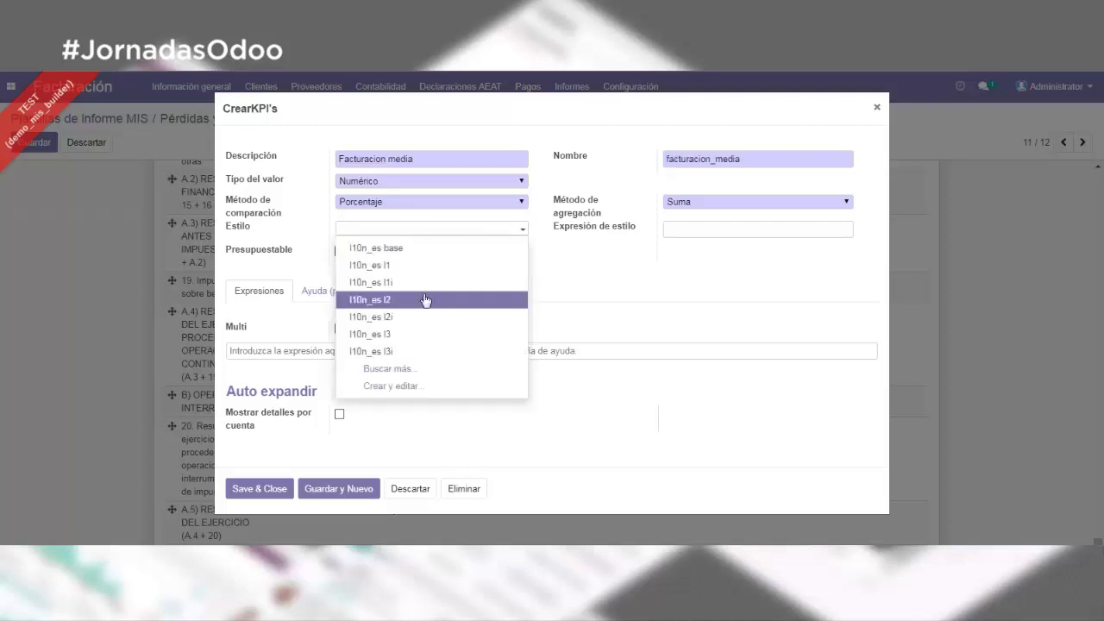
click(423, 369)
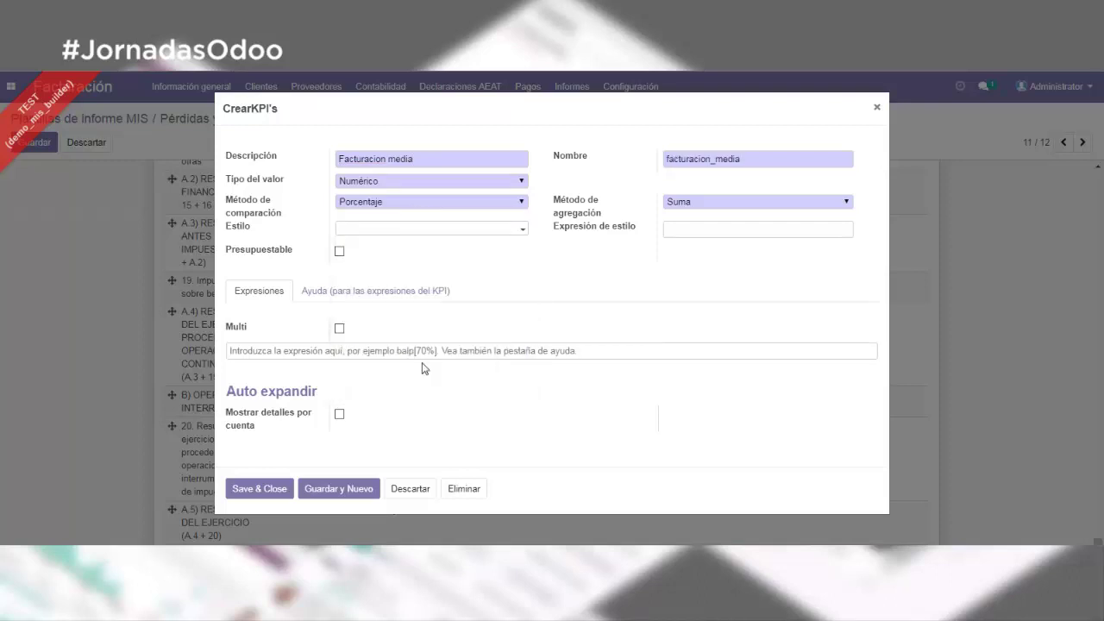
click(281, 339)
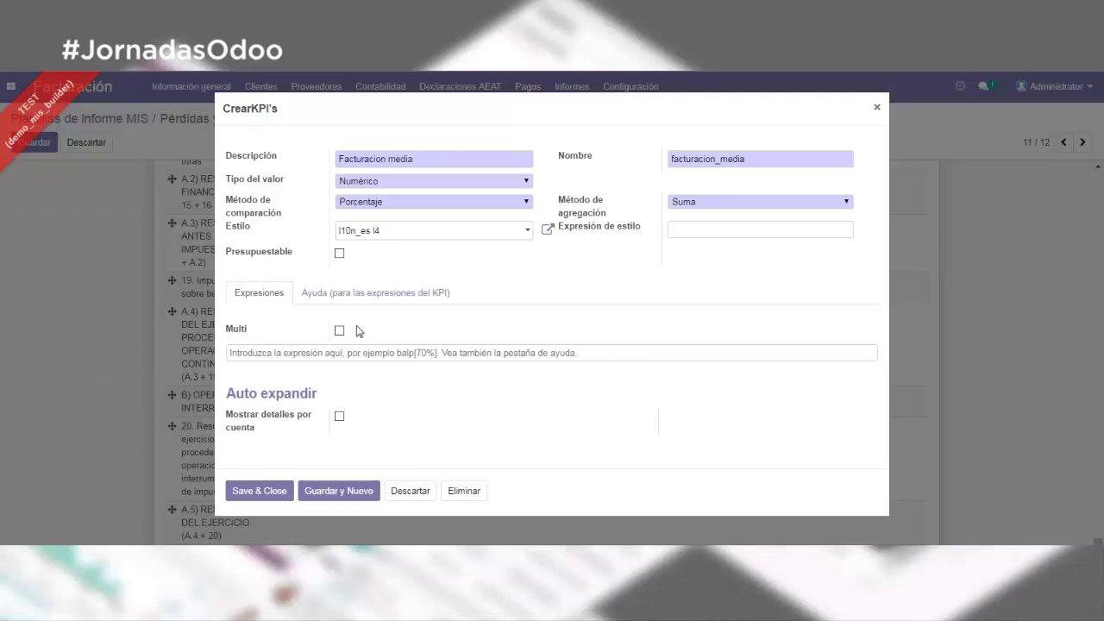
click(324, 360)
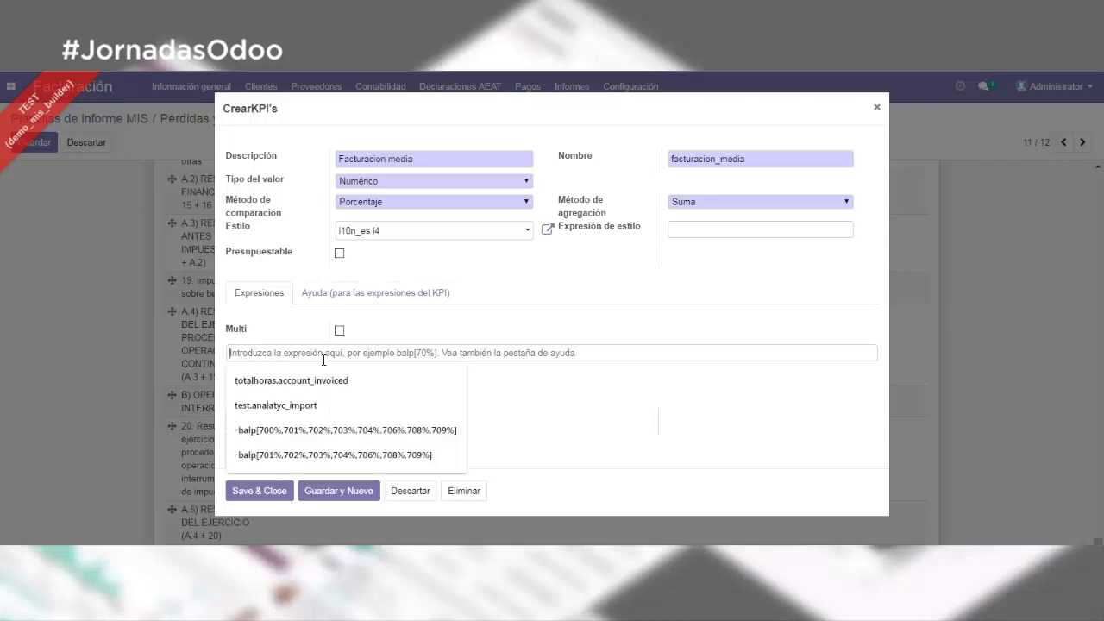
text(f)
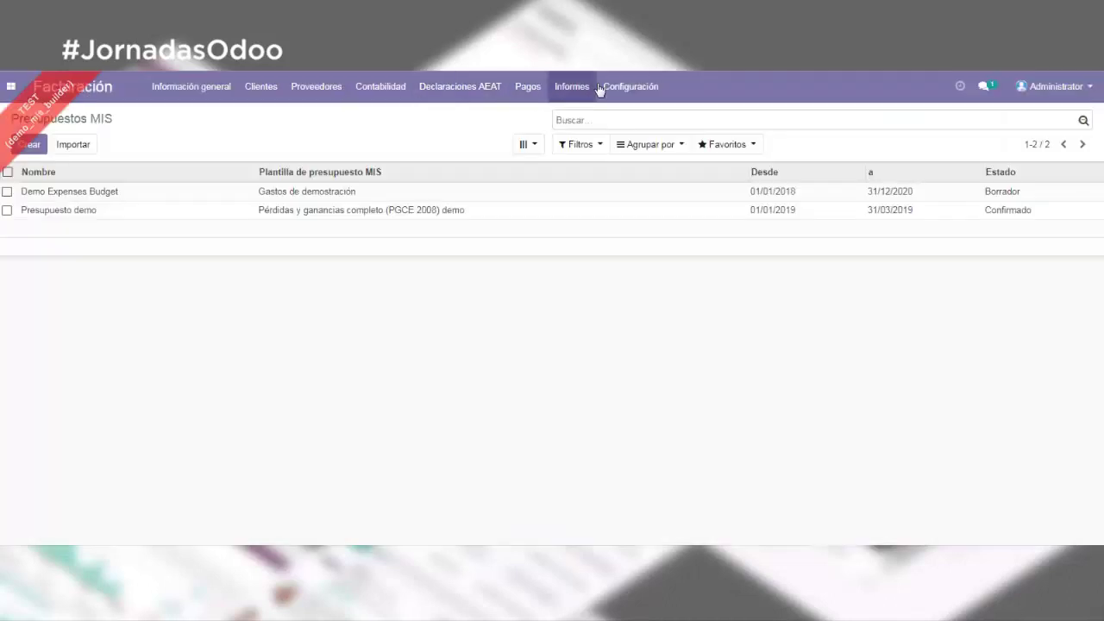
Step: Open the list of MIS report templates in a separate browser tab
click(570, 87)
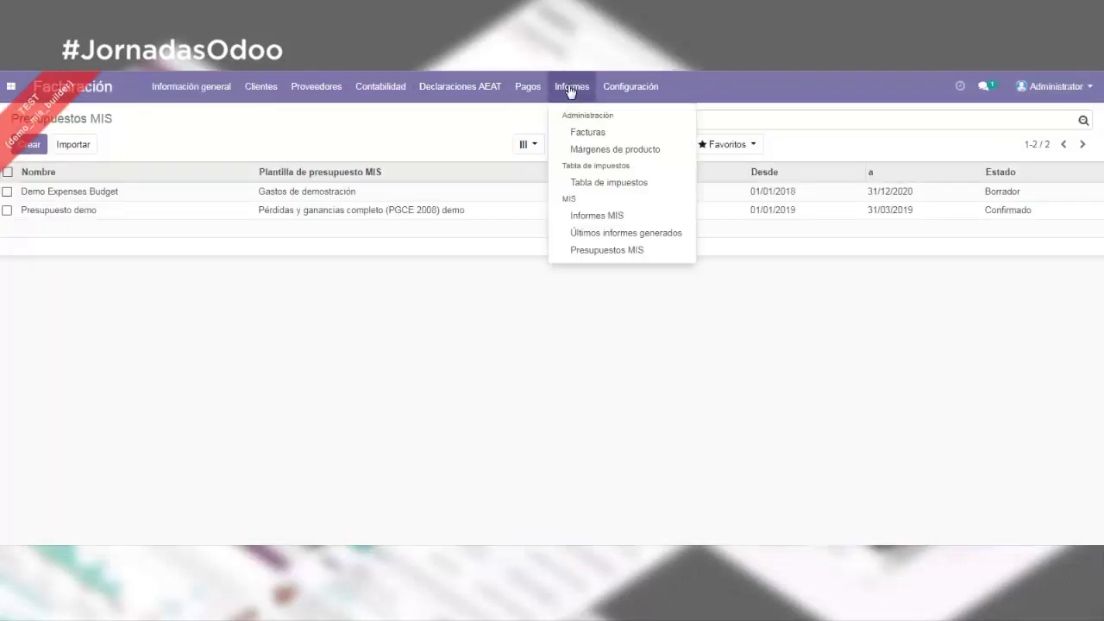
right_click(601, 220)
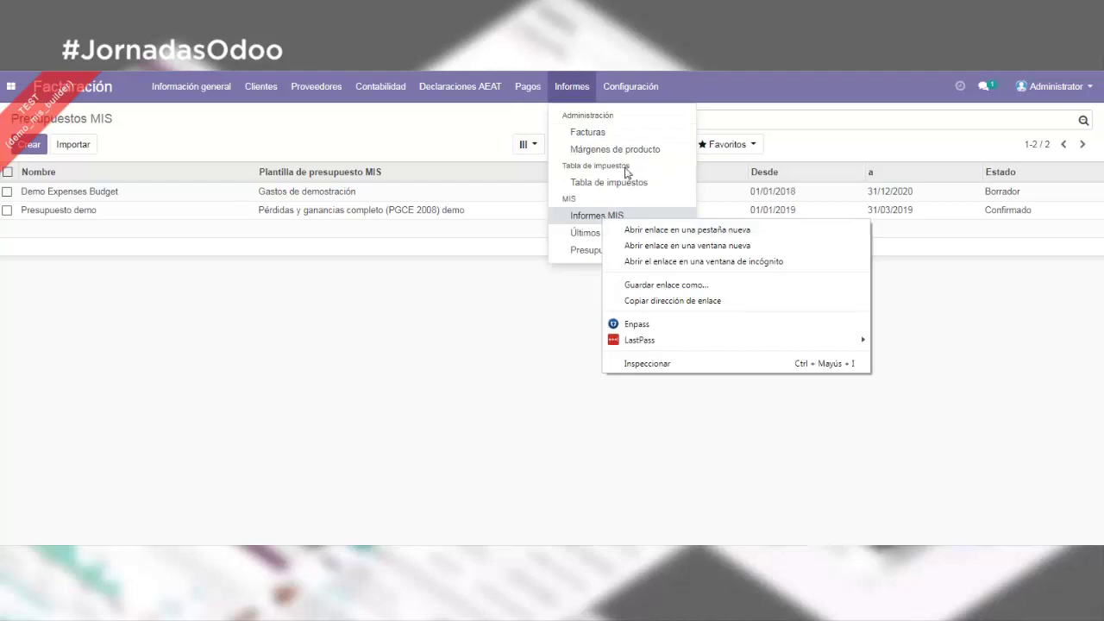
click(631, 96)
click(630, 88)
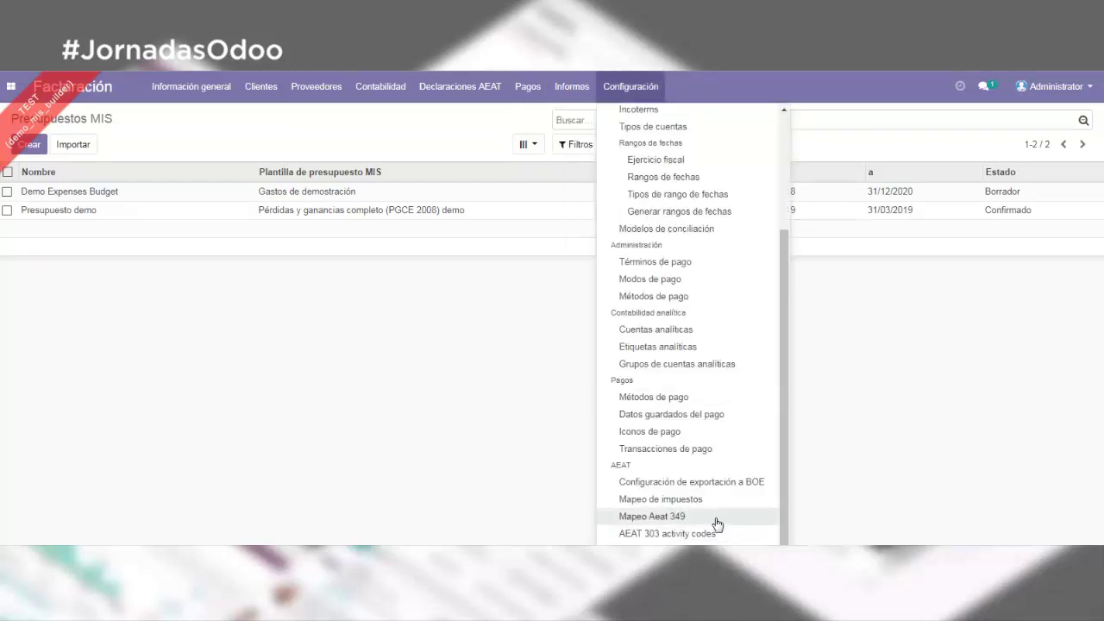
right_click(709, 413)
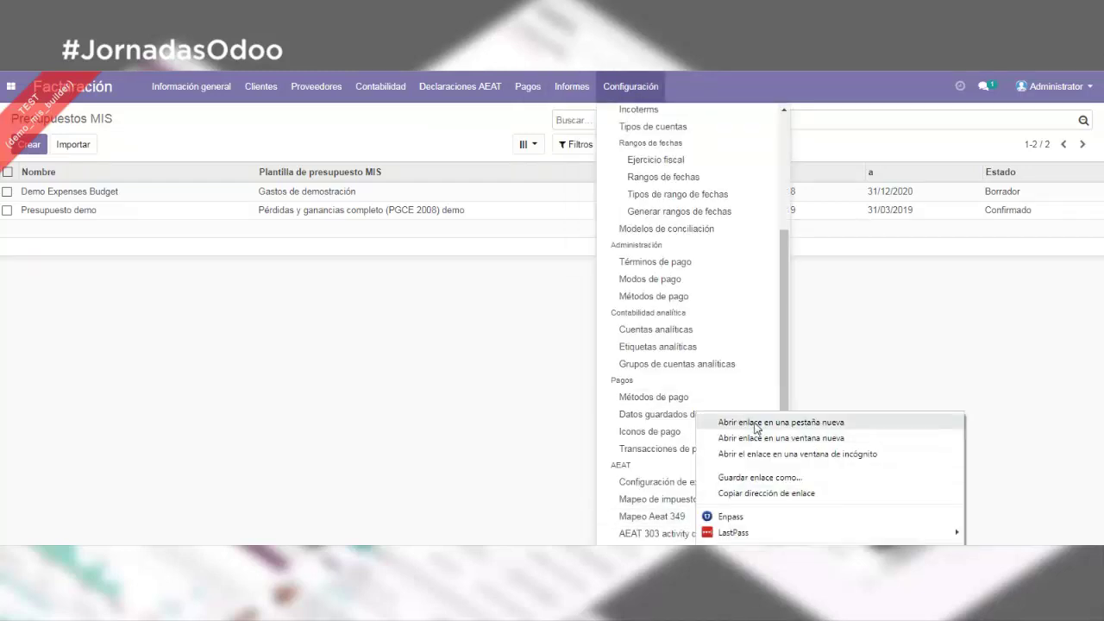
click(380, 87)
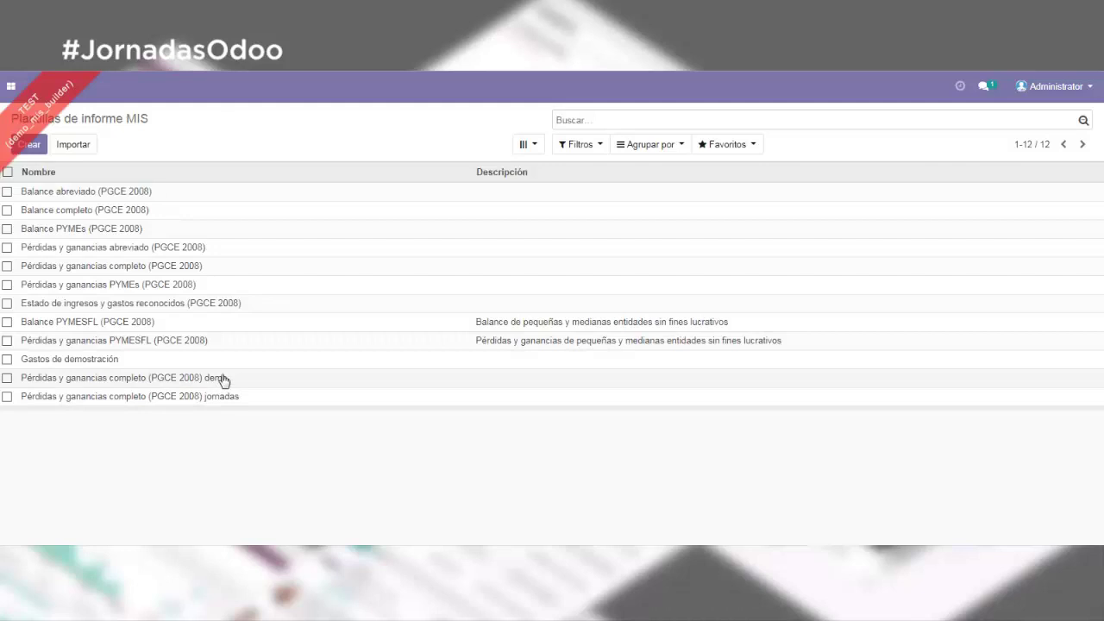
Step: Check the factumedia query's name and obtained field name in the Pérdidas y ganancias completo (PGCE 2008) demo template
click(222, 378)
click(249, 266)
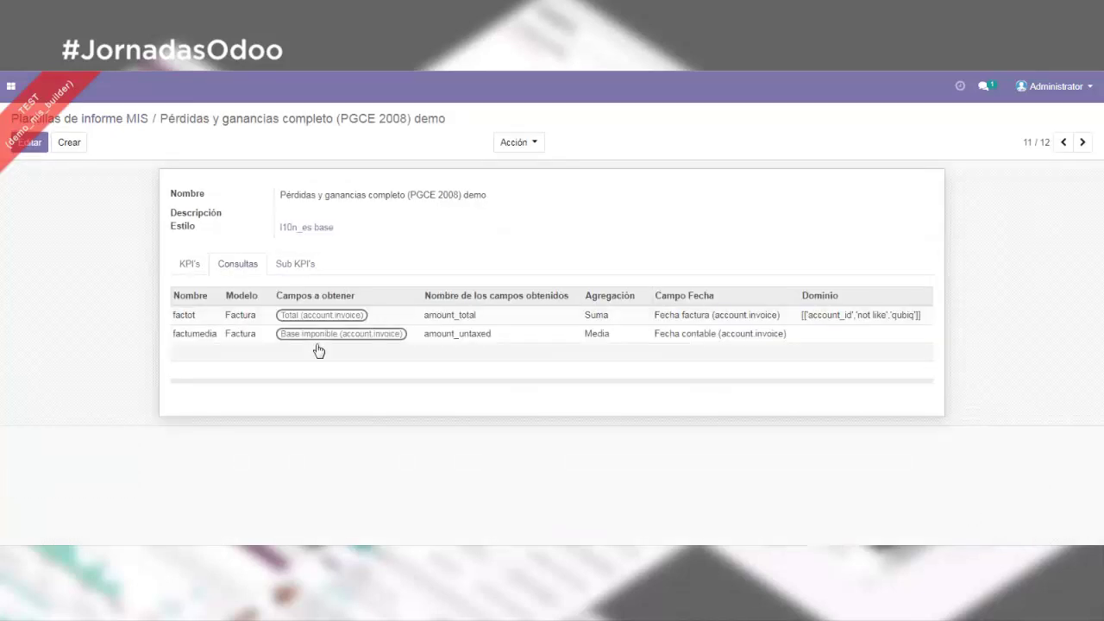
drag(426, 343, 483, 339)
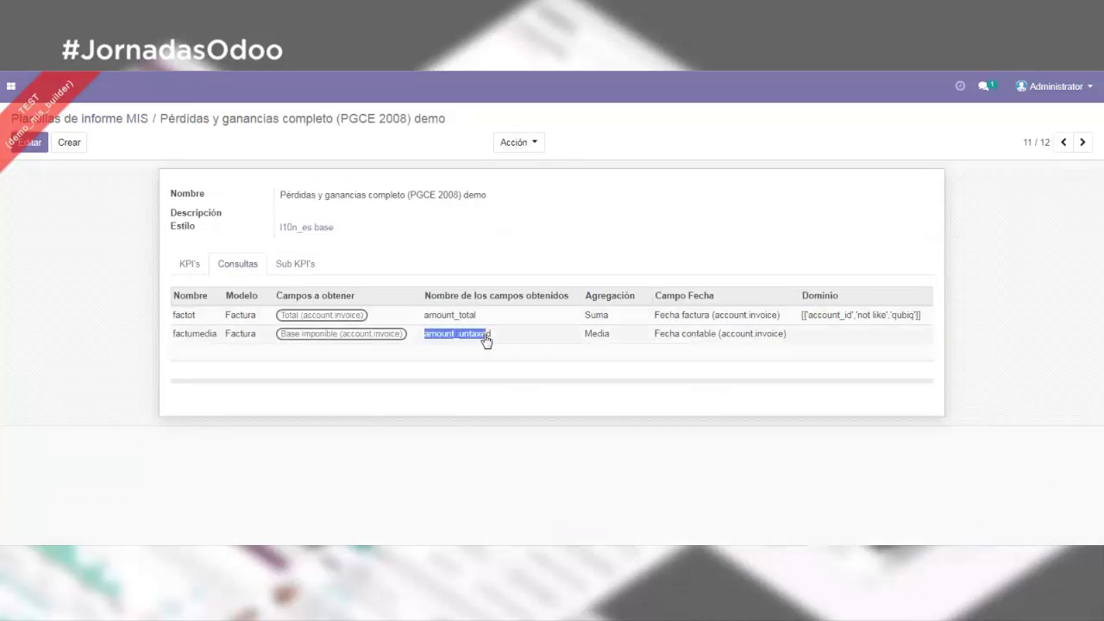
click(212, 336)
click(251, 433)
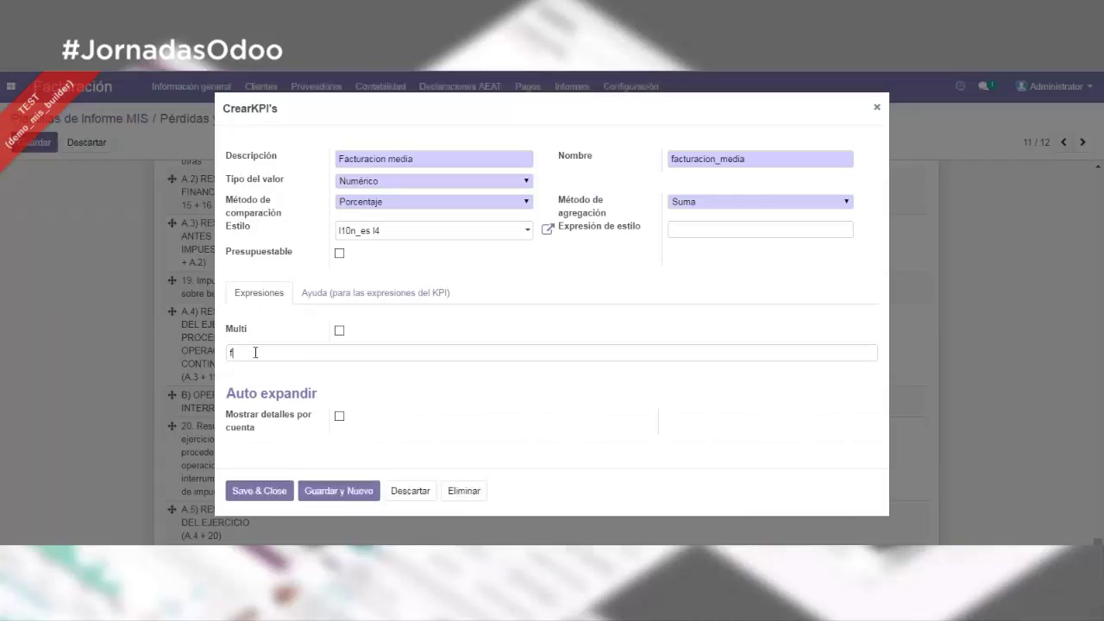
Step: Set the KPI's expression to factumedia.amount_untaxed, copying the field name from the factumedia query's details, and save the KPI
text(r_media.amount?)
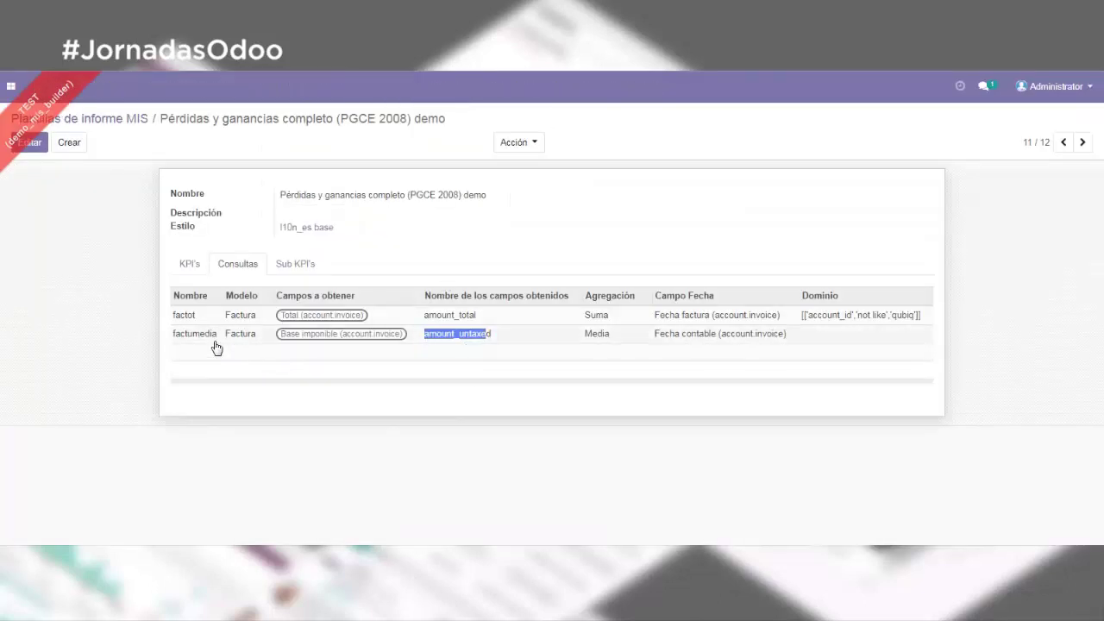
click(502, 342)
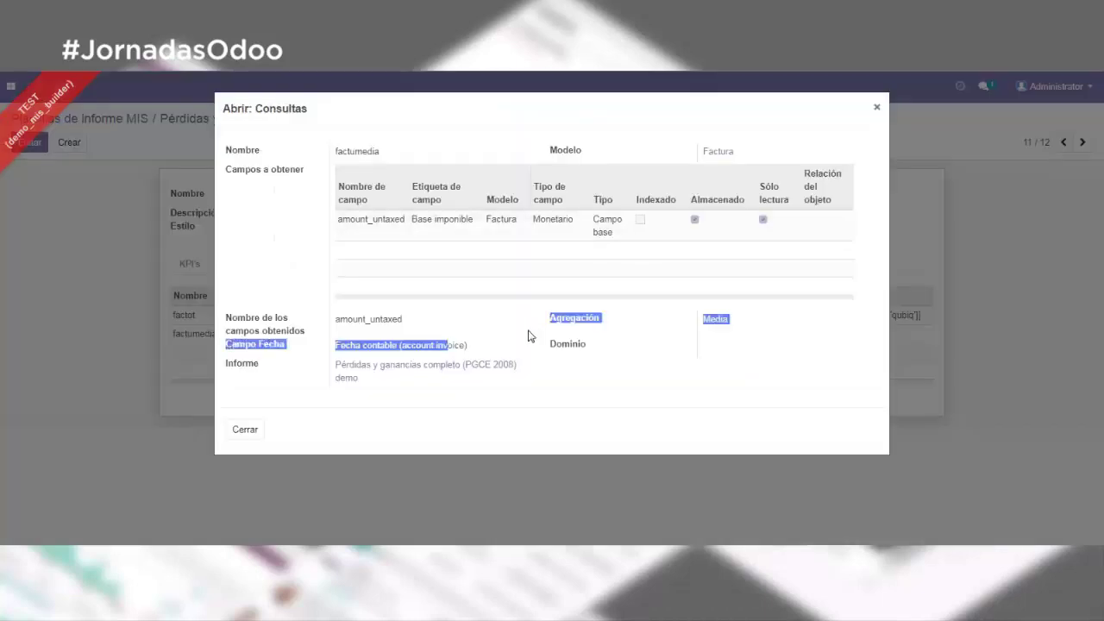
drag(419, 325, 336, 321)
key(ctrl+c)
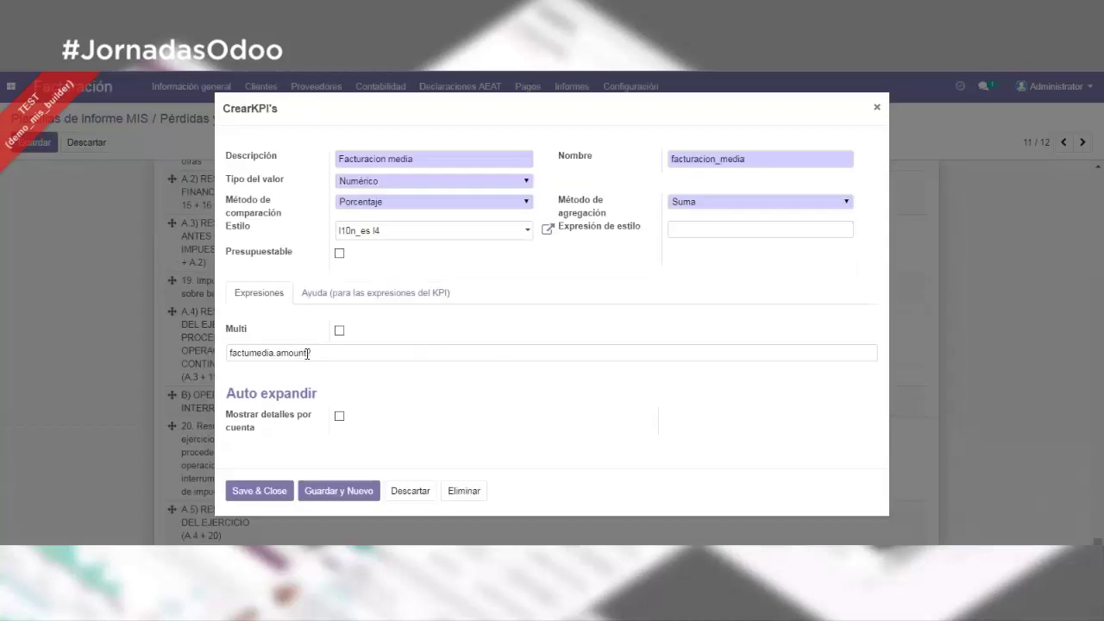
drag(309, 353, 276, 353)
key(ctrl+v)
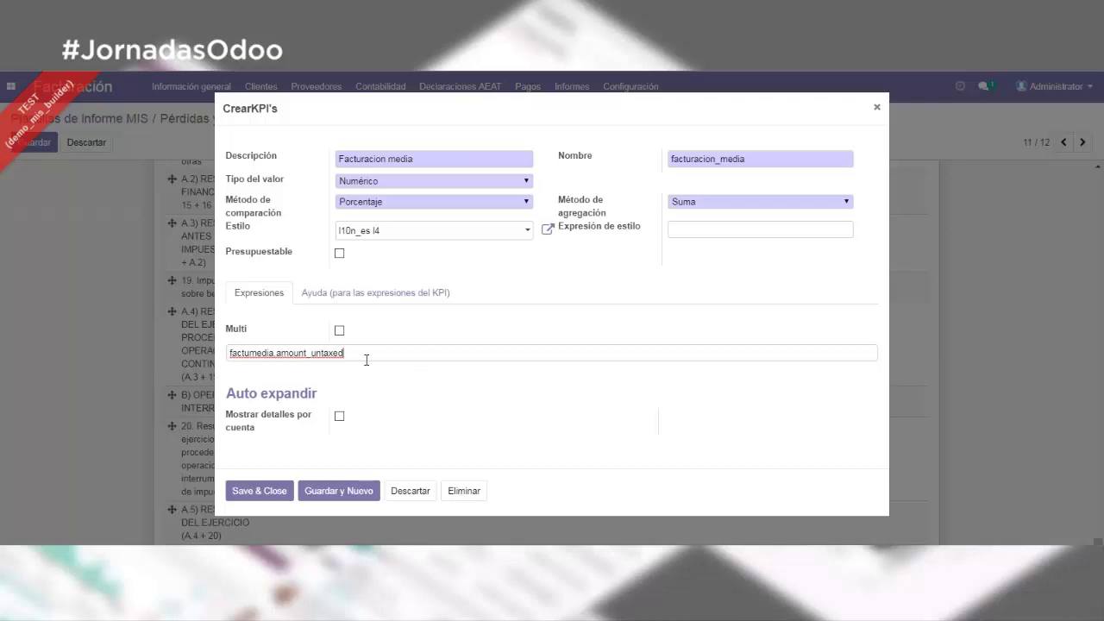
click(251, 492)
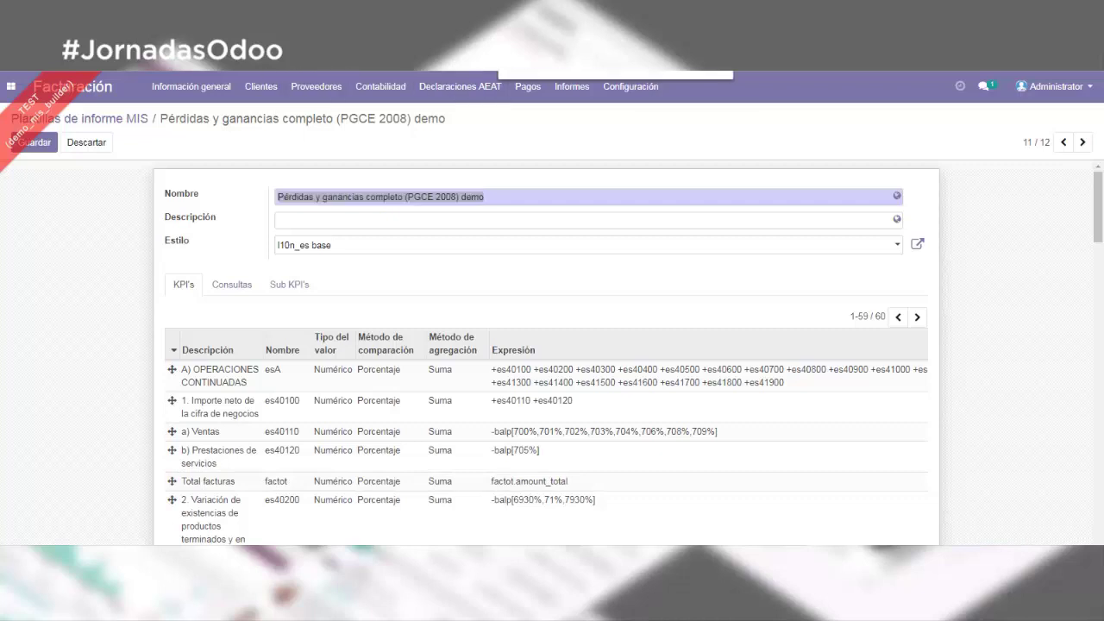
Step: Search the template page for fact and go through the matches
text(fac)
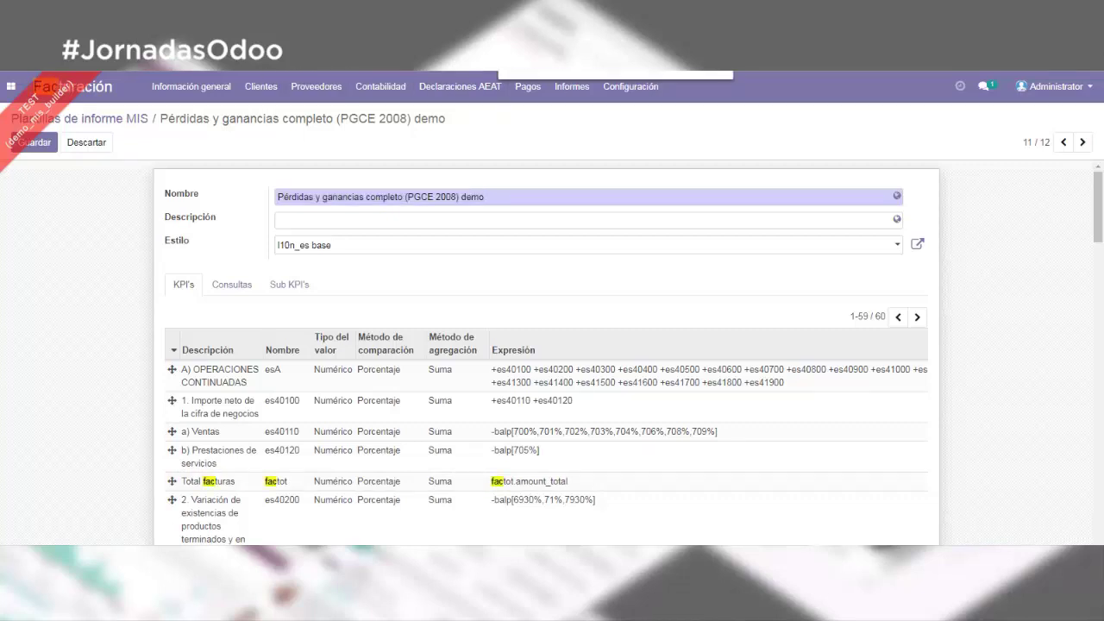
click(690, 72)
click(690, 71)
click(690, 71)
click(690, 72)
click(690, 72)
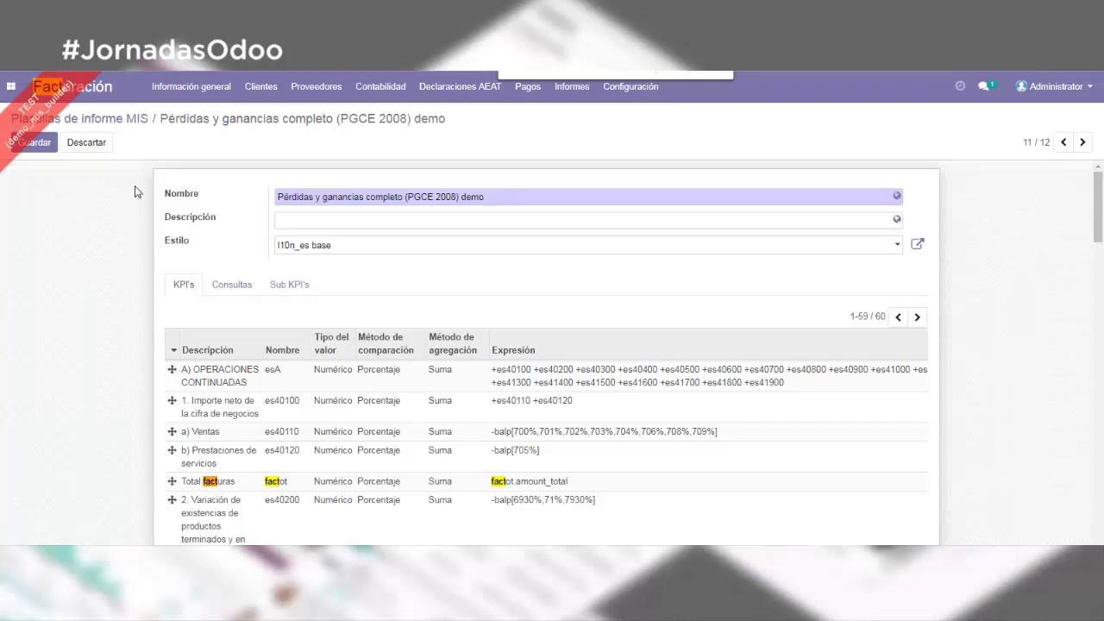
Step: Save the template, reopen it for editing, and extend the listed KPI range to record 60
click(34, 143)
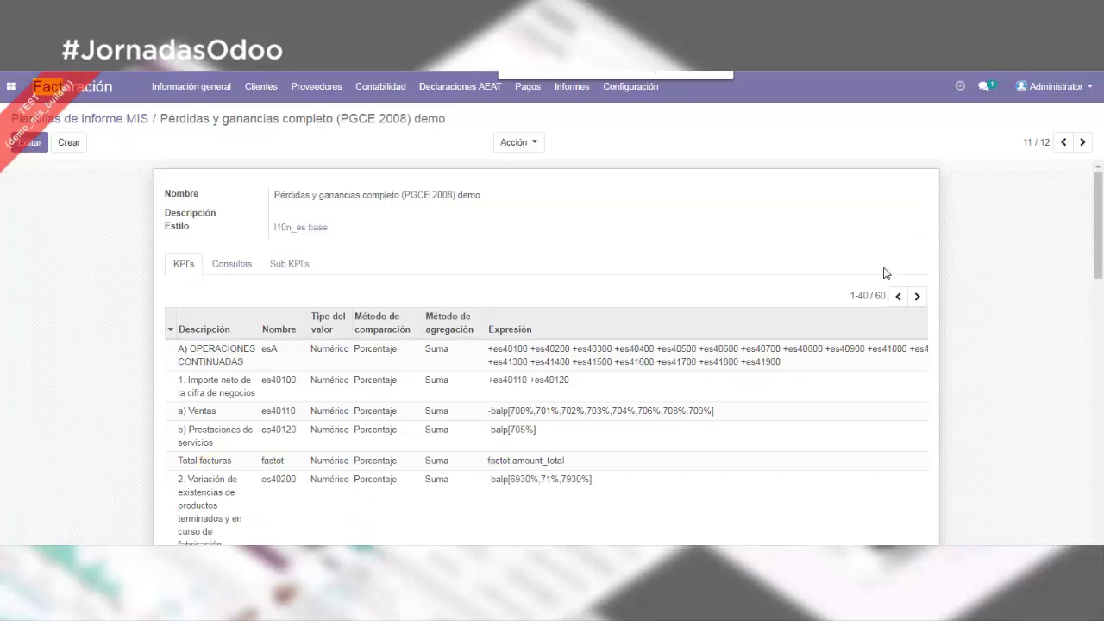
click(860, 295)
click(45, 142)
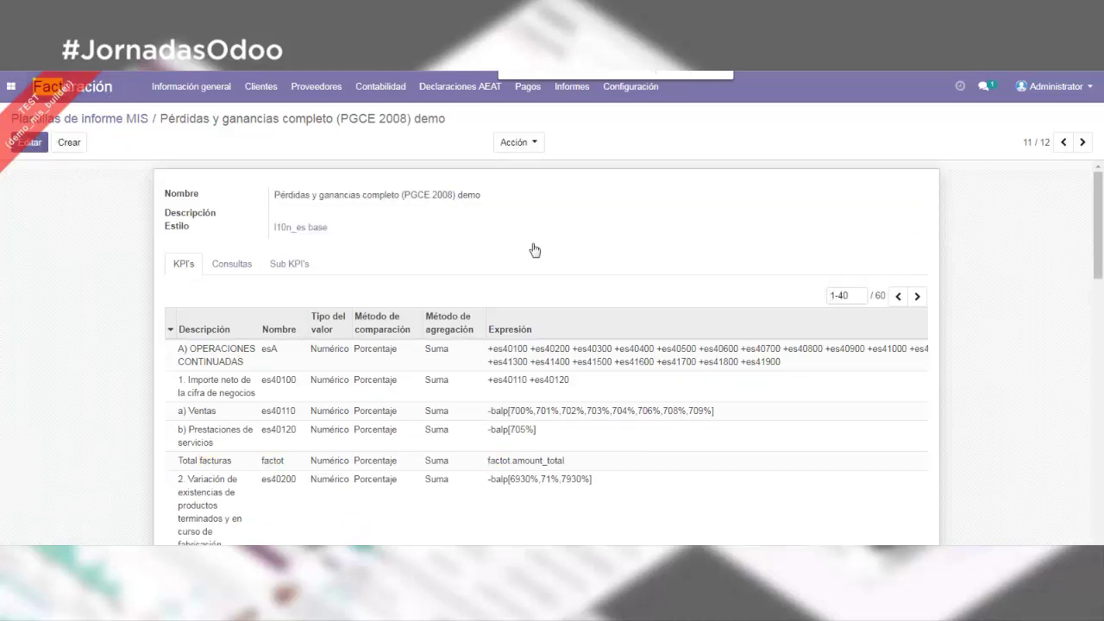
click(863, 317)
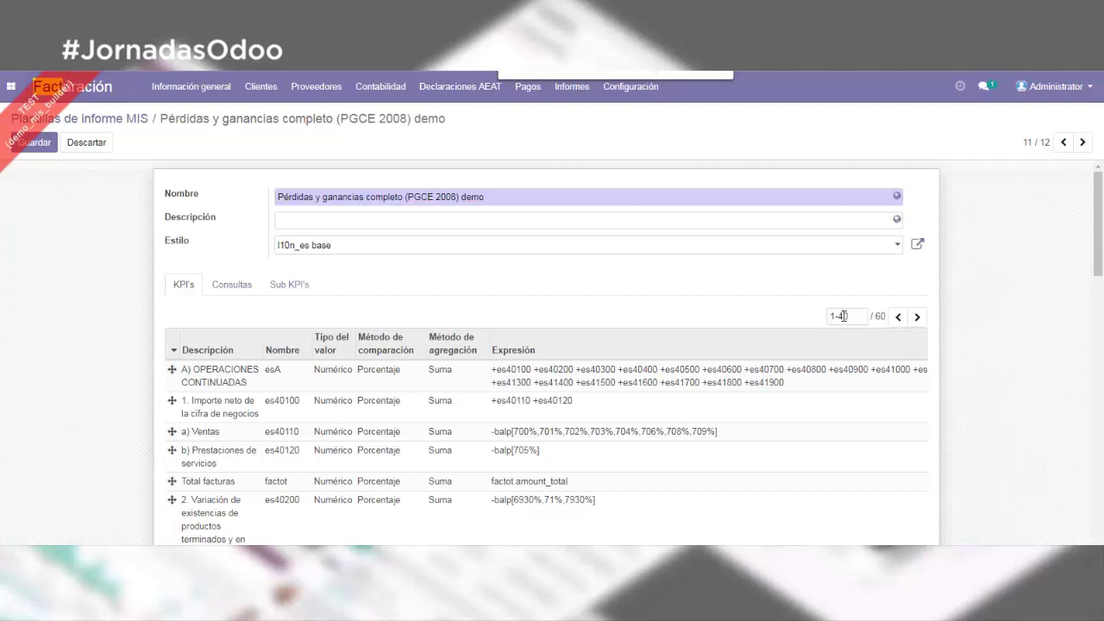
double_click(863, 317)
text(60)
Step: Find the Facturacion media KPI by searching for fact and move it between Prestaciones de servicios and Total facturas
key(ctrl+f)
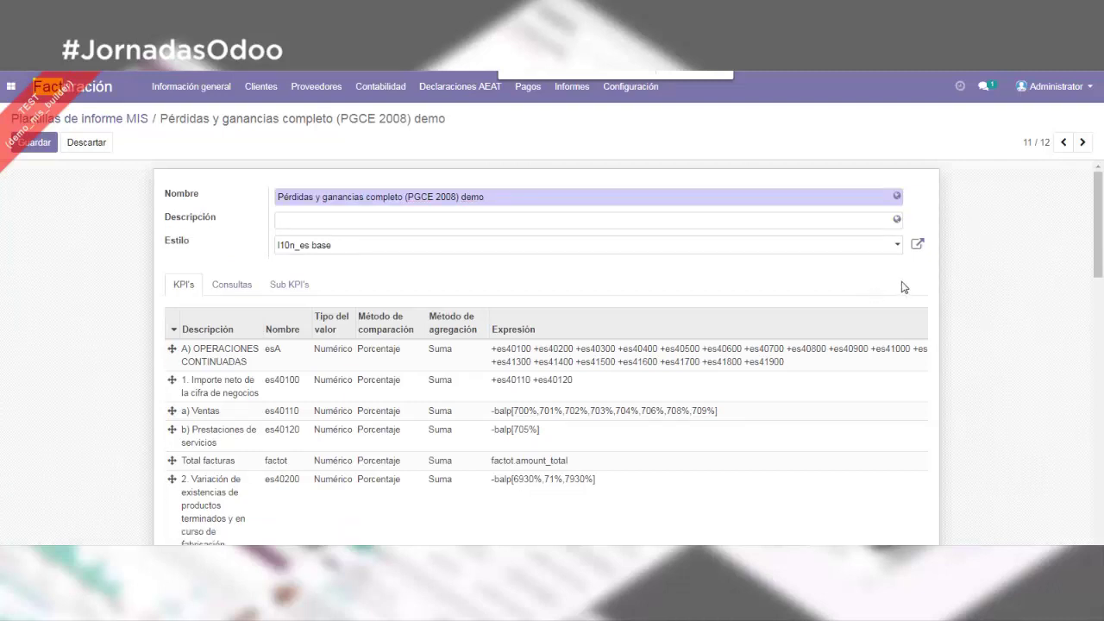
text(fact)
key(Return)
key(Return)
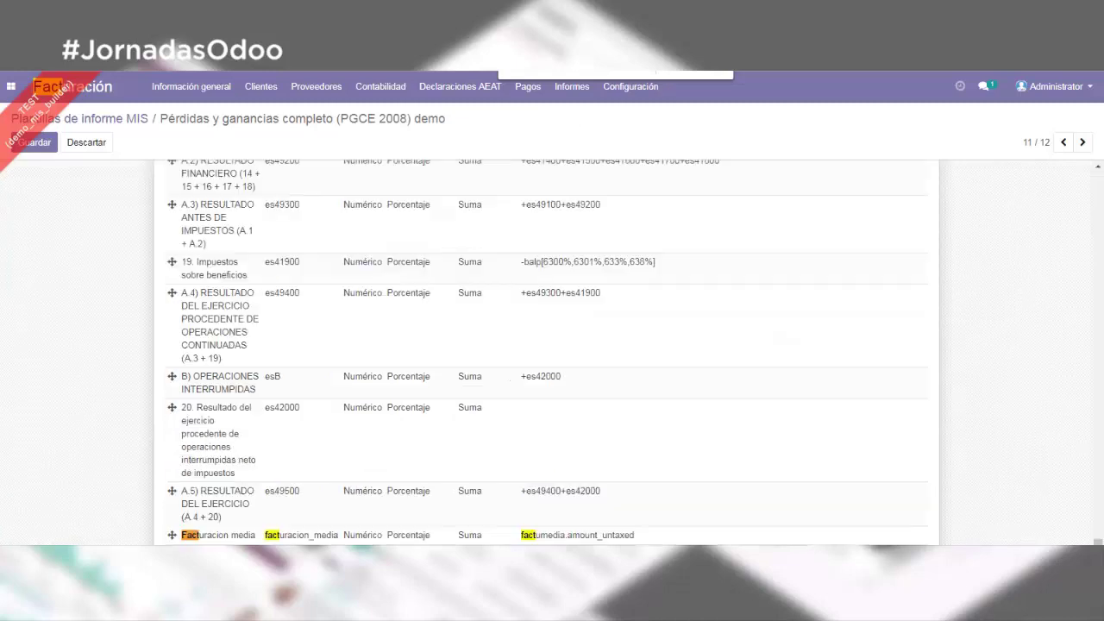
drag(169, 536, 172, 229)
scroll(230, 282, up, 5)
drag(231, 282, 202, 343)
scroll(183, 352, up, 10)
scroll(221, 349, up, 10)
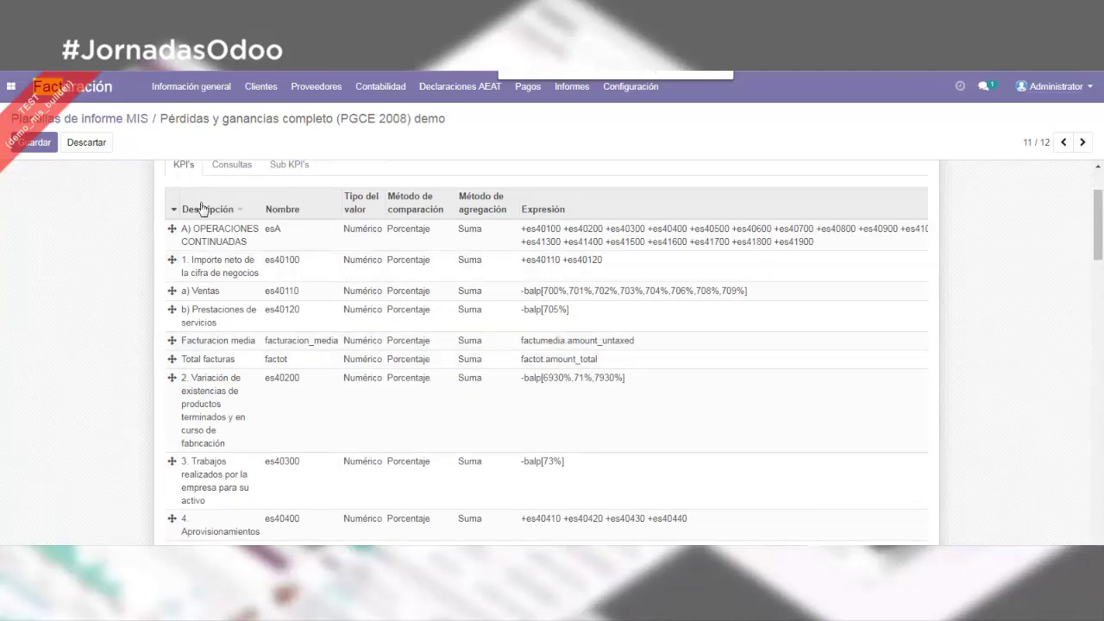
Step: Compare the template's list of queries with its list of KPIs
click(224, 169)
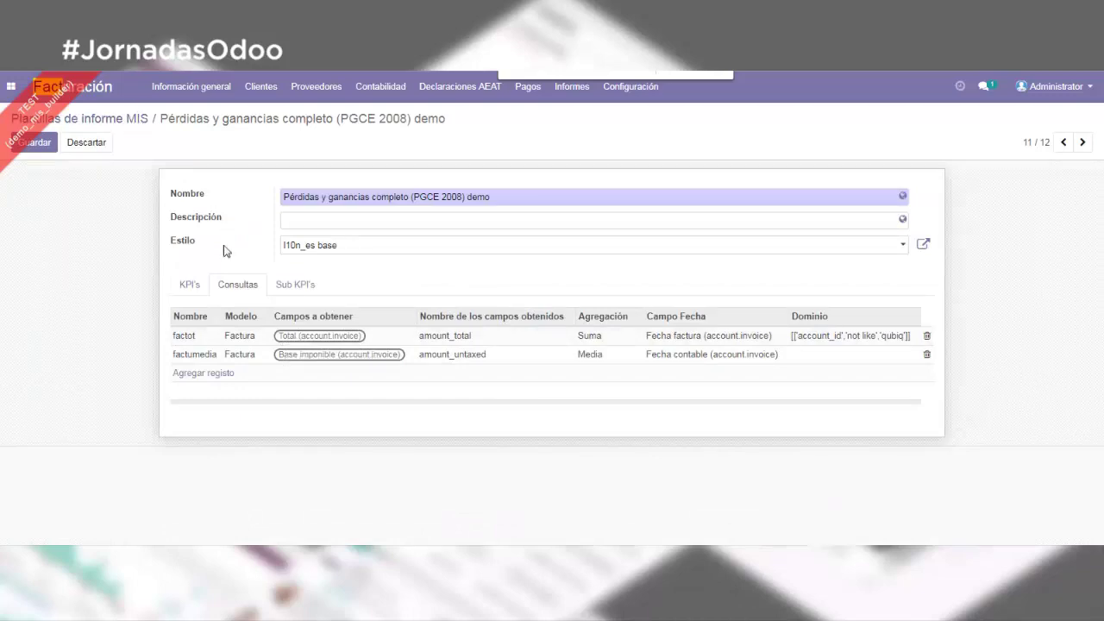
click(197, 286)
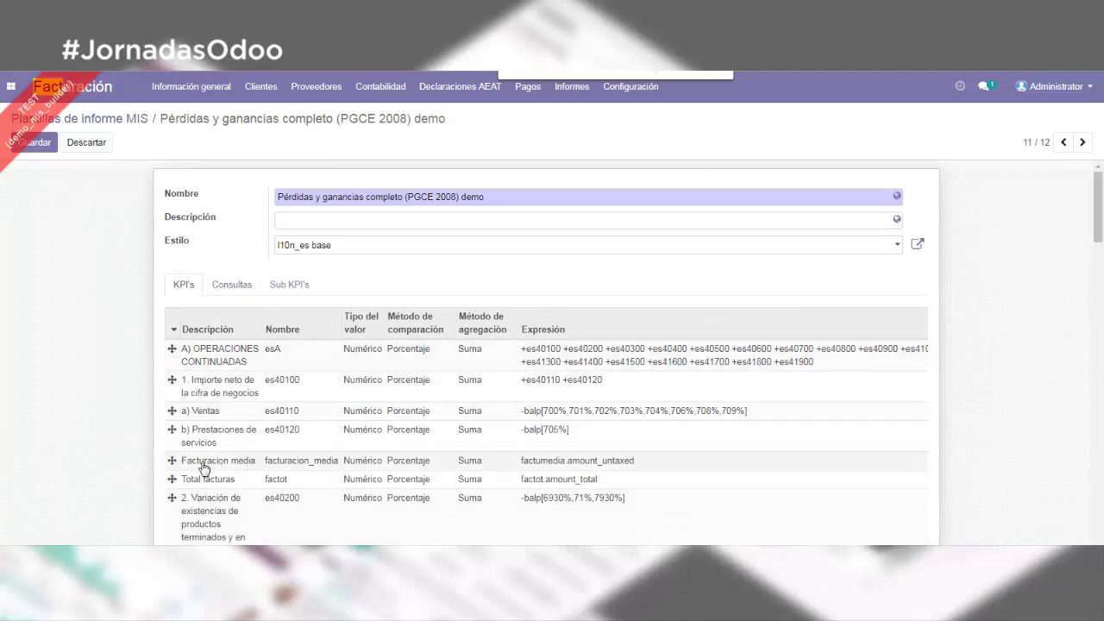
click(231, 293)
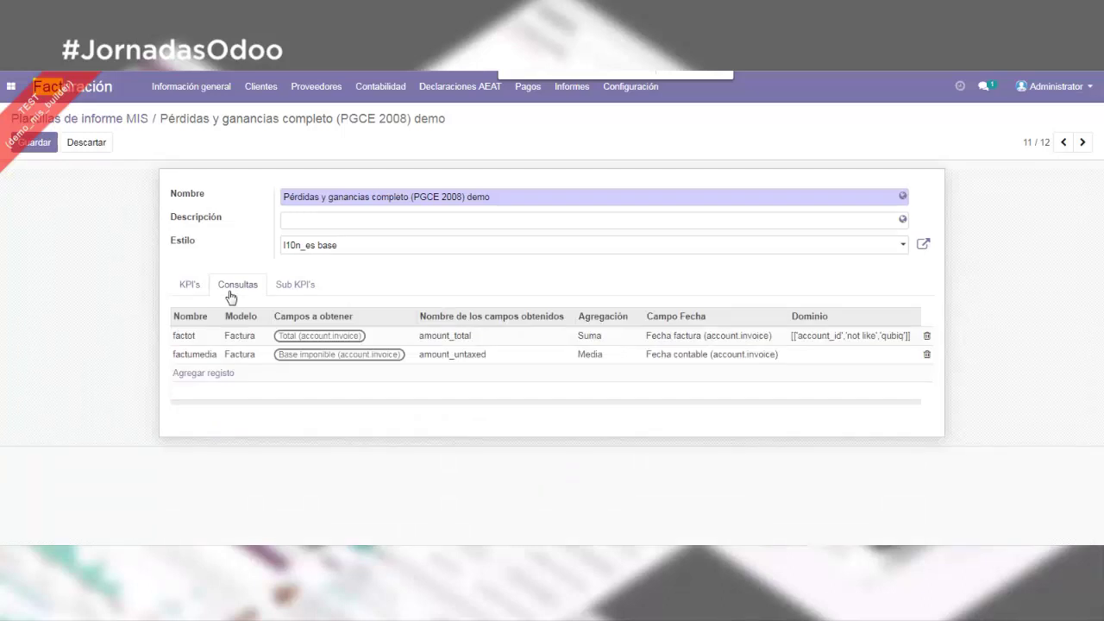
Step: Clear the domain of the factot query, leaving the factumedia query's domain empty
click(888, 336)
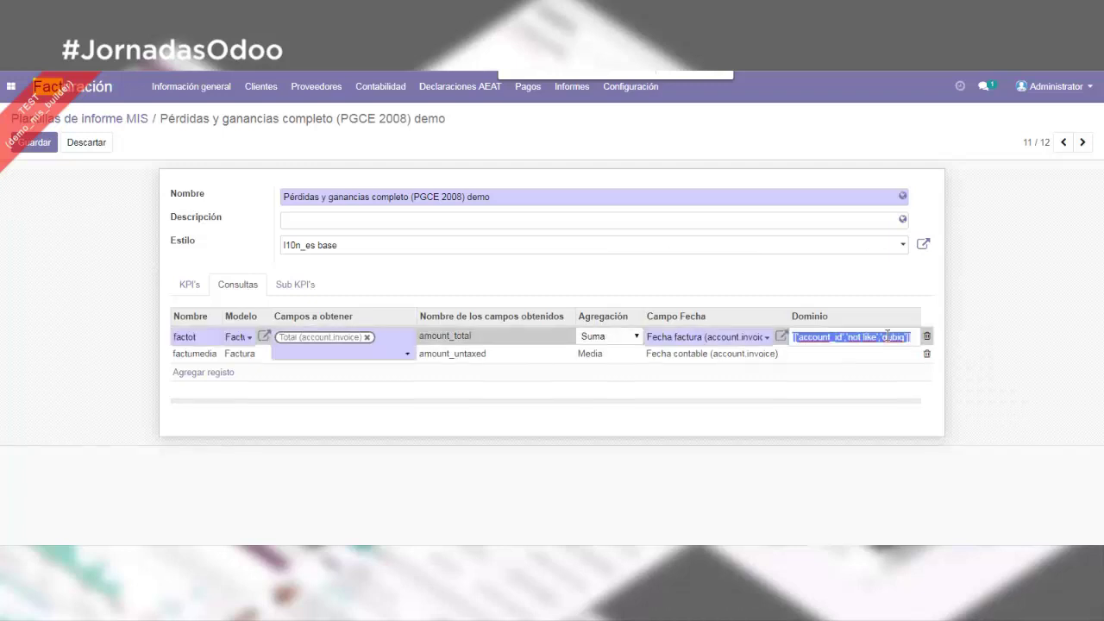
triple_click(889, 336)
click(889, 336)
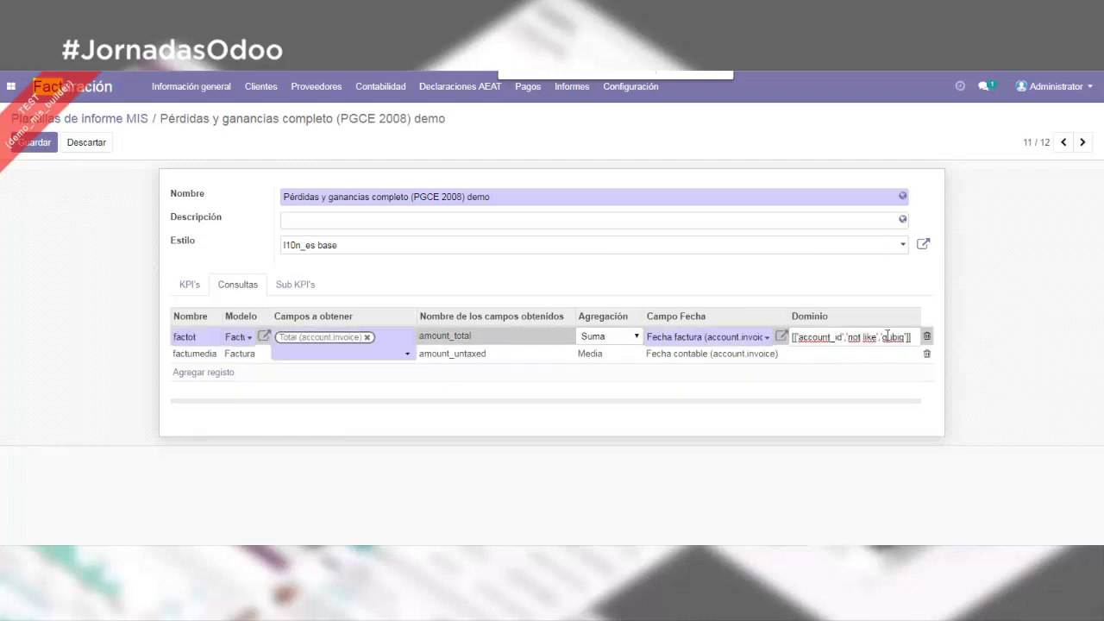
key(ctrl+a)
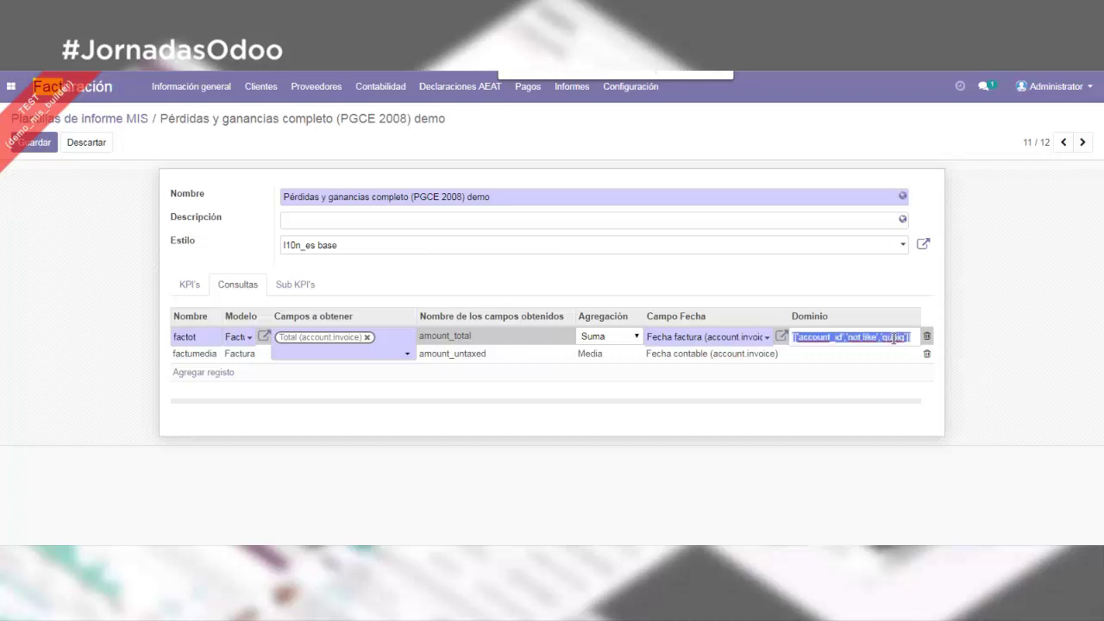
key(BackSpace)
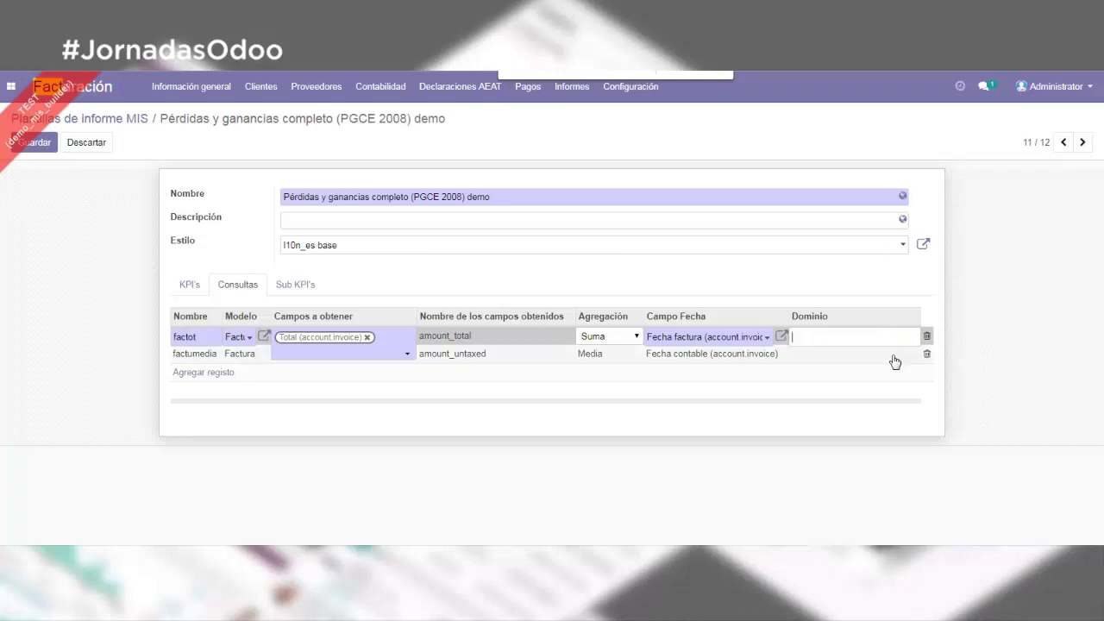
click(859, 355)
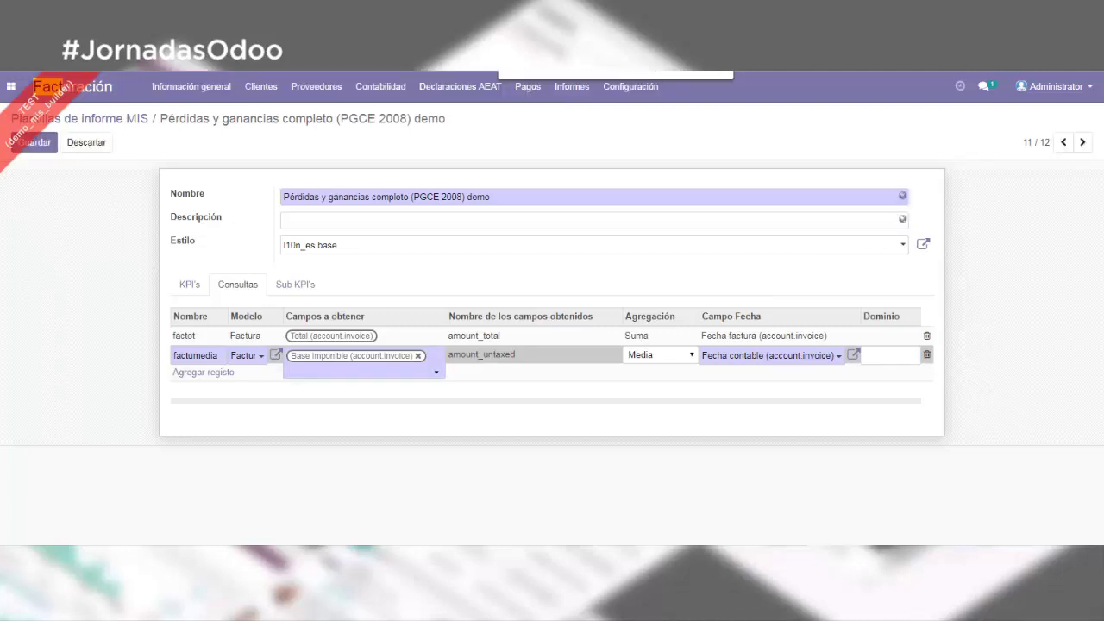
click(388, 284)
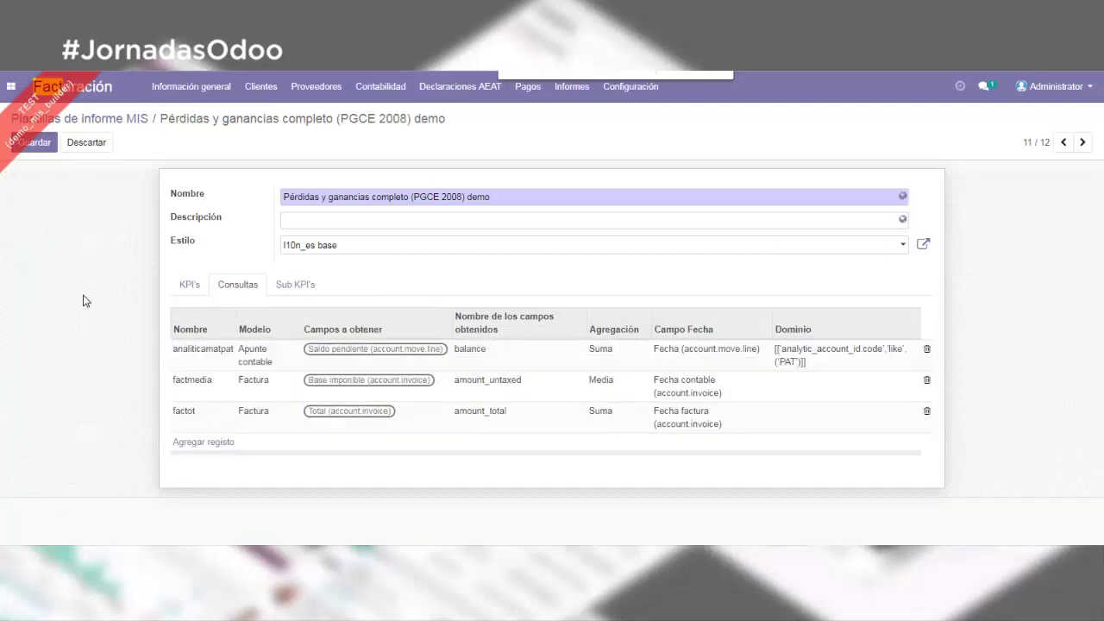
Step: Set the analiticamatpat query's domain to [['analytic_account_id.code','in',('PAT','MAT')]], save the template, and reopen it for editing
key(alt)
click(34, 146)
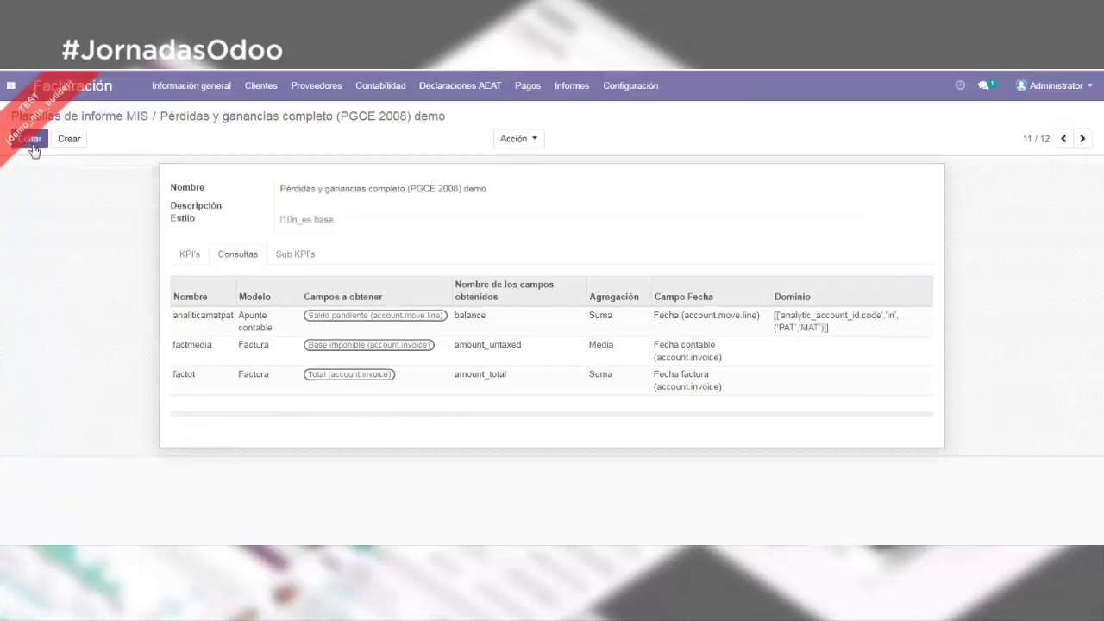
click(31, 141)
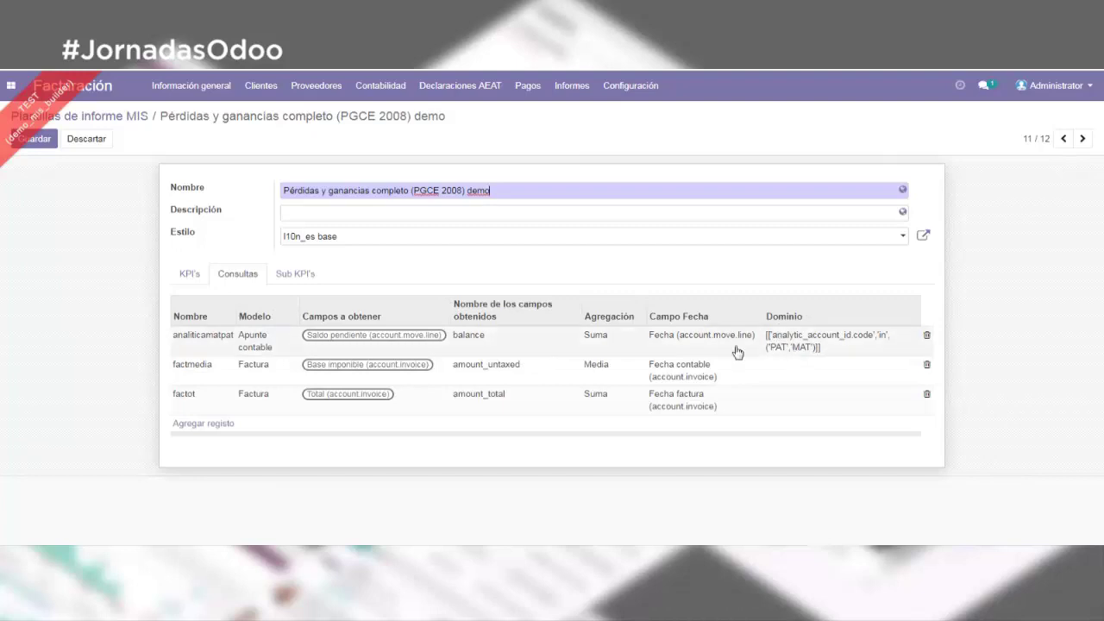
Step: Examine the analiticamatpat query's model, and a rental income journal item with the reference of its Patrimonial analytic account
click(205, 338)
click(256, 338)
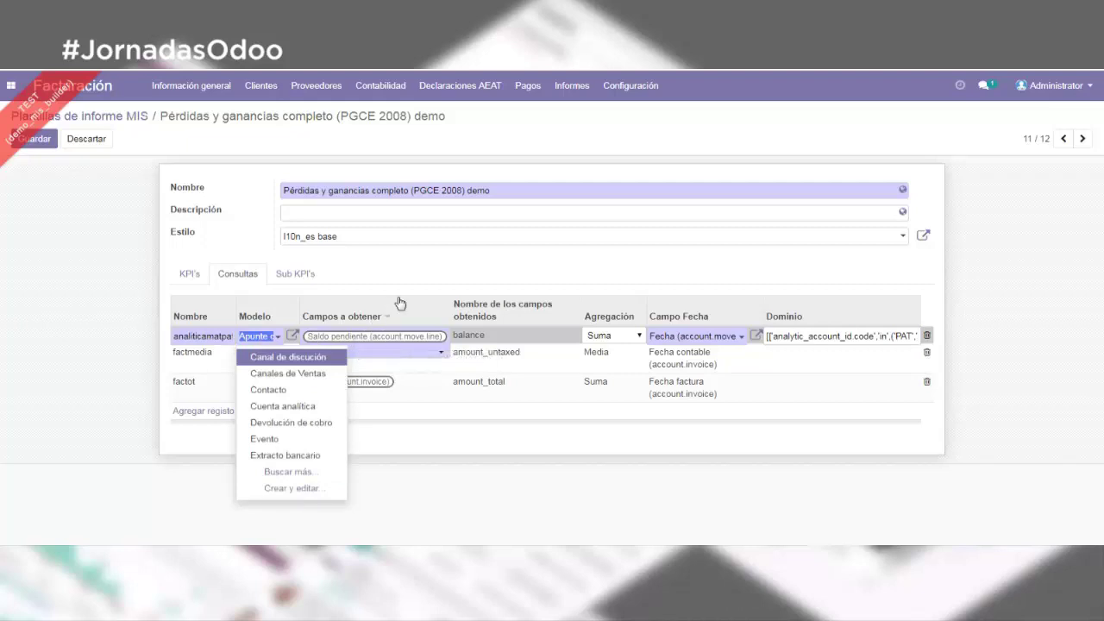
click(1022, 298)
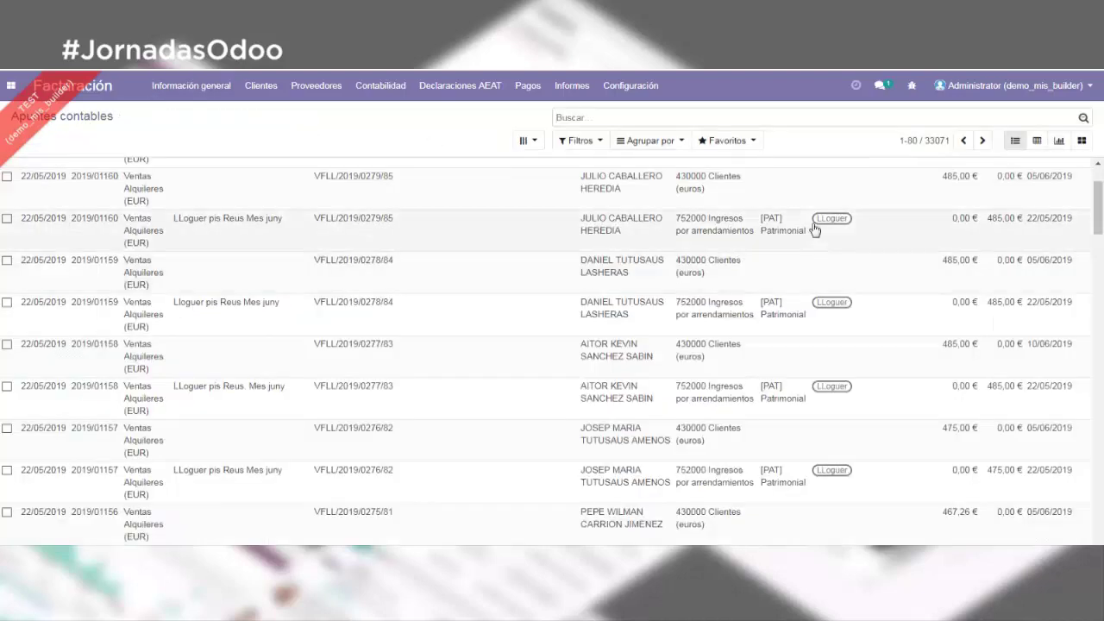
click(722, 232)
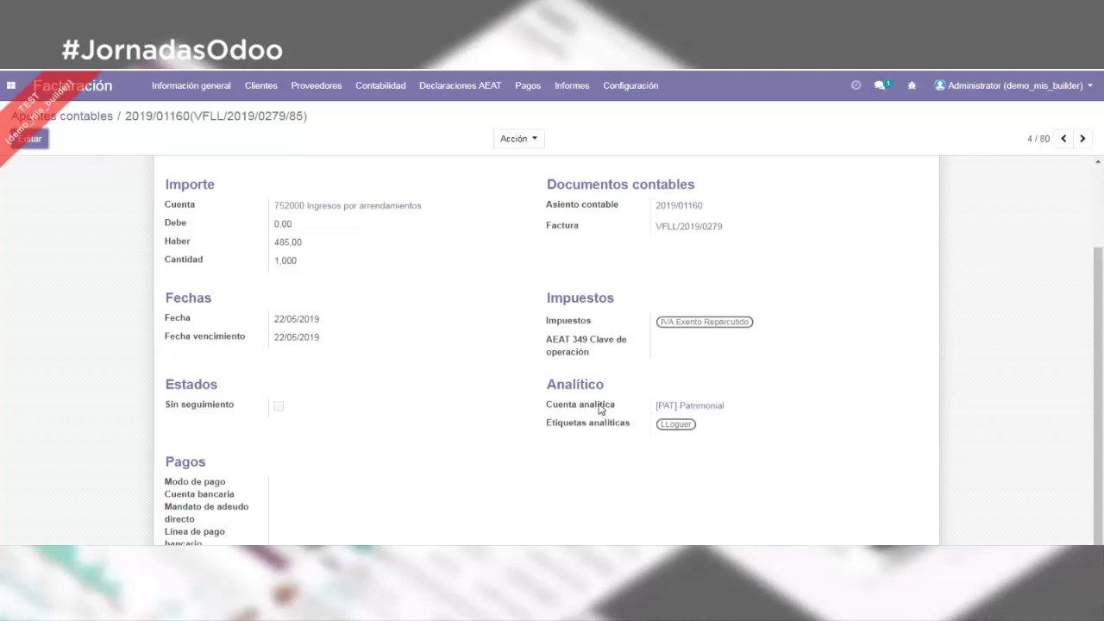
mouse_move(601, 410)
click(704, 406)
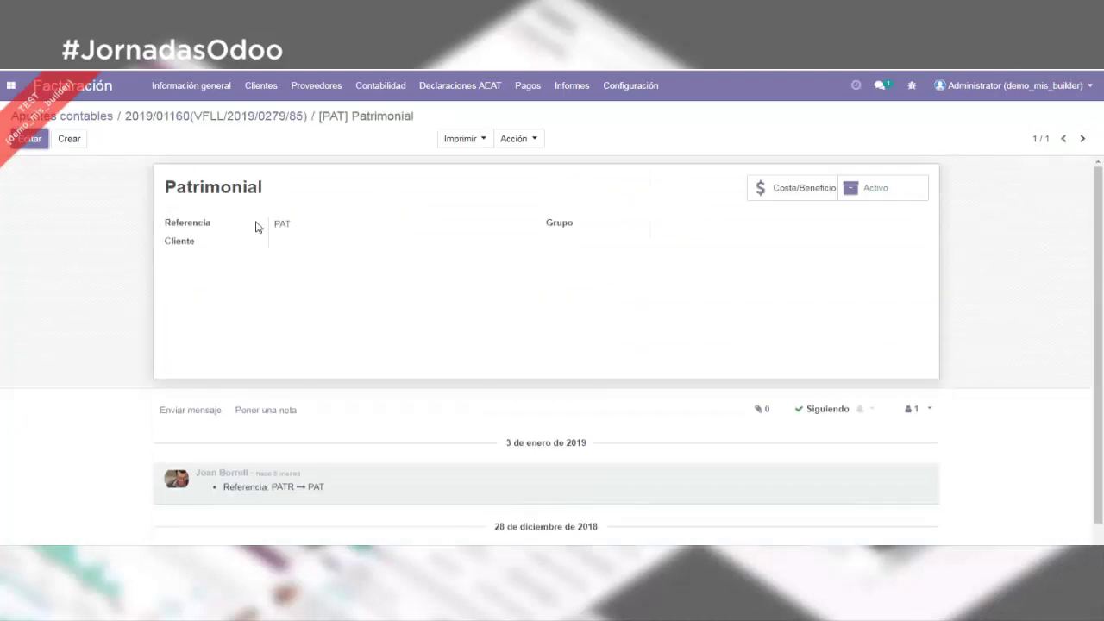
mouse_move(198, 227)
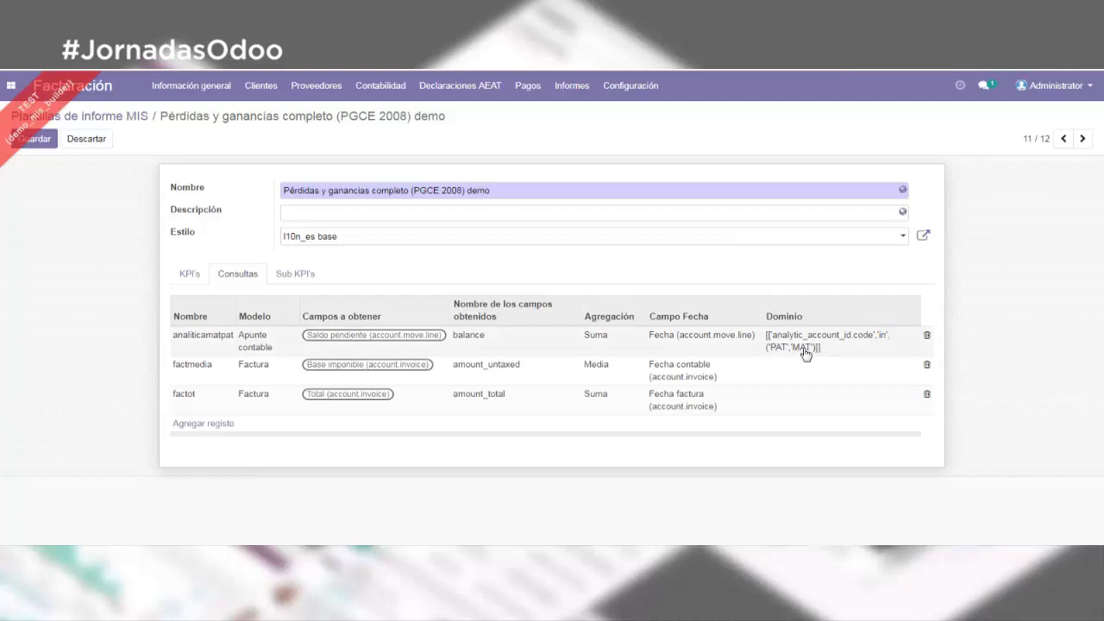
Step: Display the template's KPI list and extend the listed range to record 60
click(188, 274)
scroll(333, 465, down, 5)
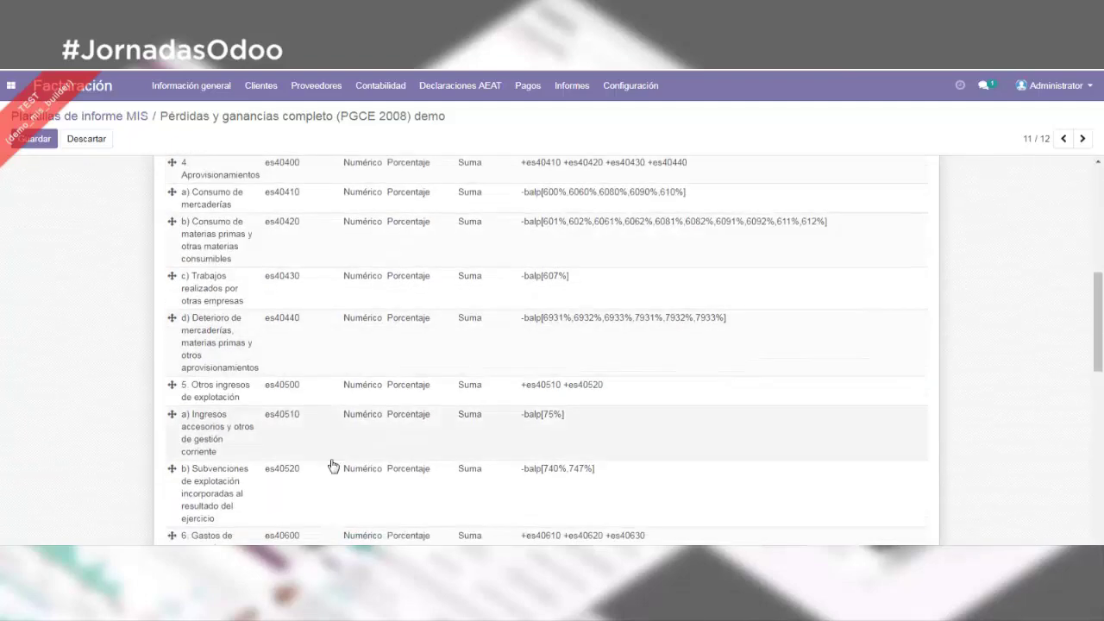
scroll(334, 466, down, 4)
scroll(325, 411, up, 10)
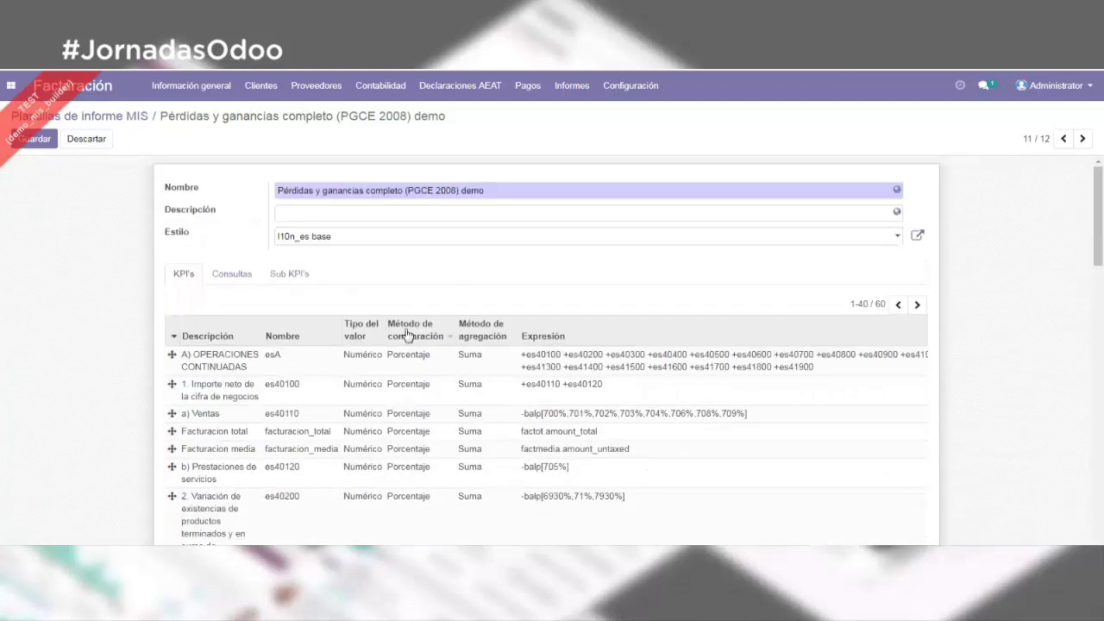
click(861, 303)
double_click(842, 303)
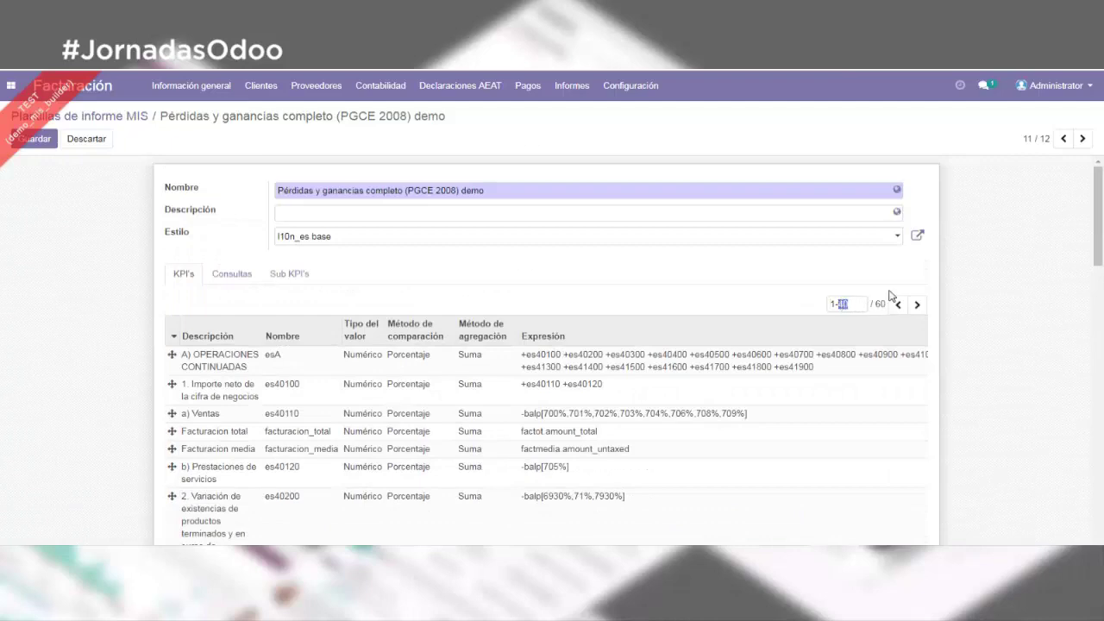
text(60)
click(929, 286)
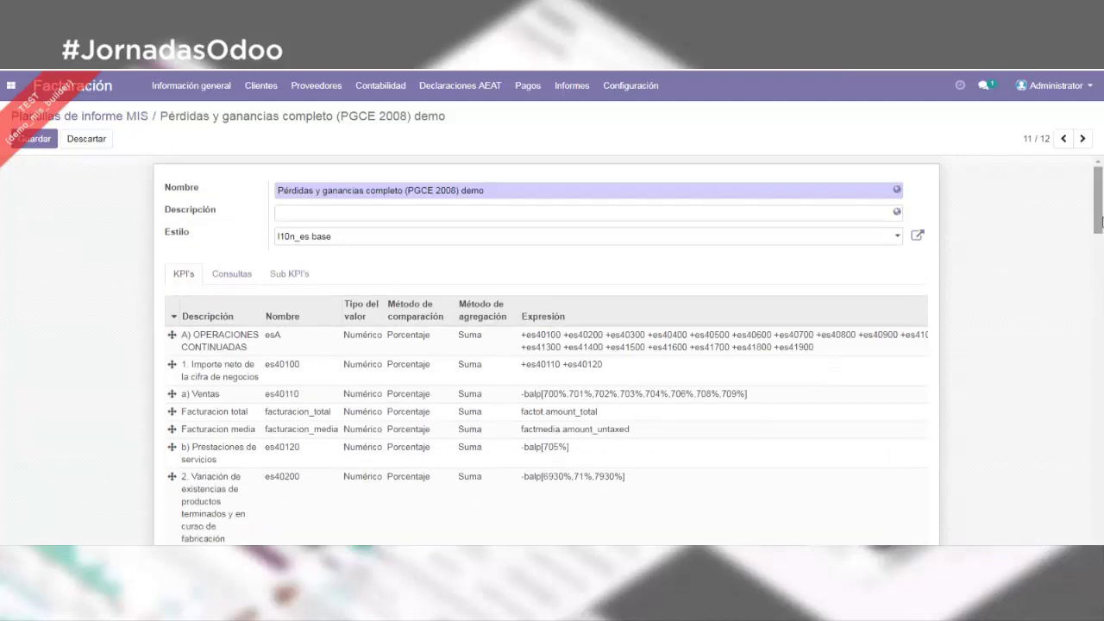
Step: Add a KPI at the end of the list with the description Saldo Analitico Patrimonial y Material and the name saldo_analitico_patrimonial_y_ma
drag(1099, 216, 1099, 522)
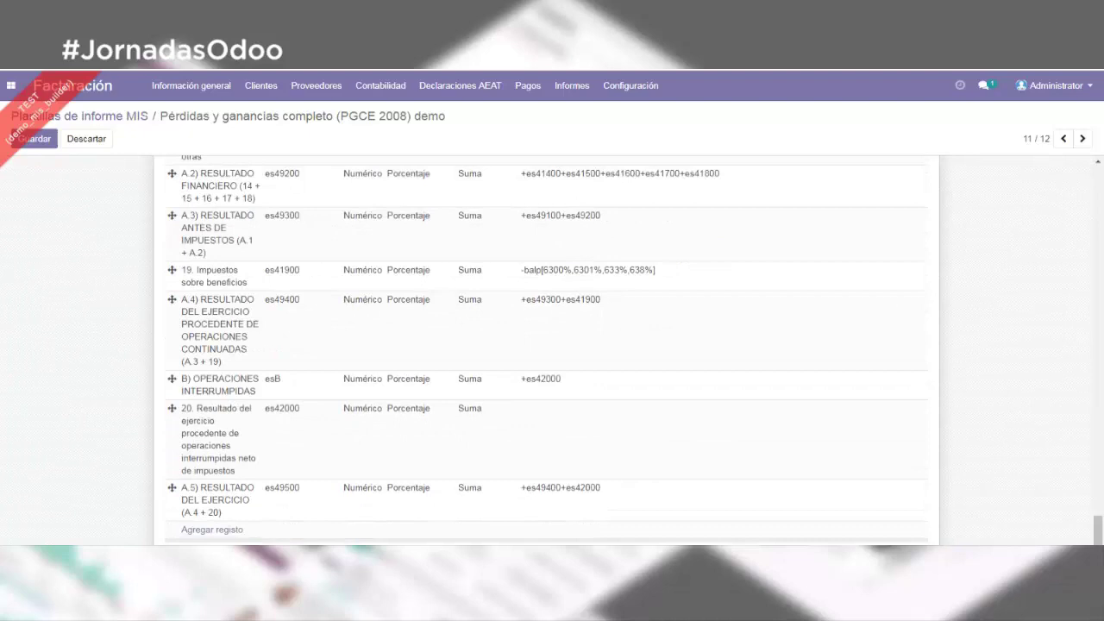
click(234, 532)
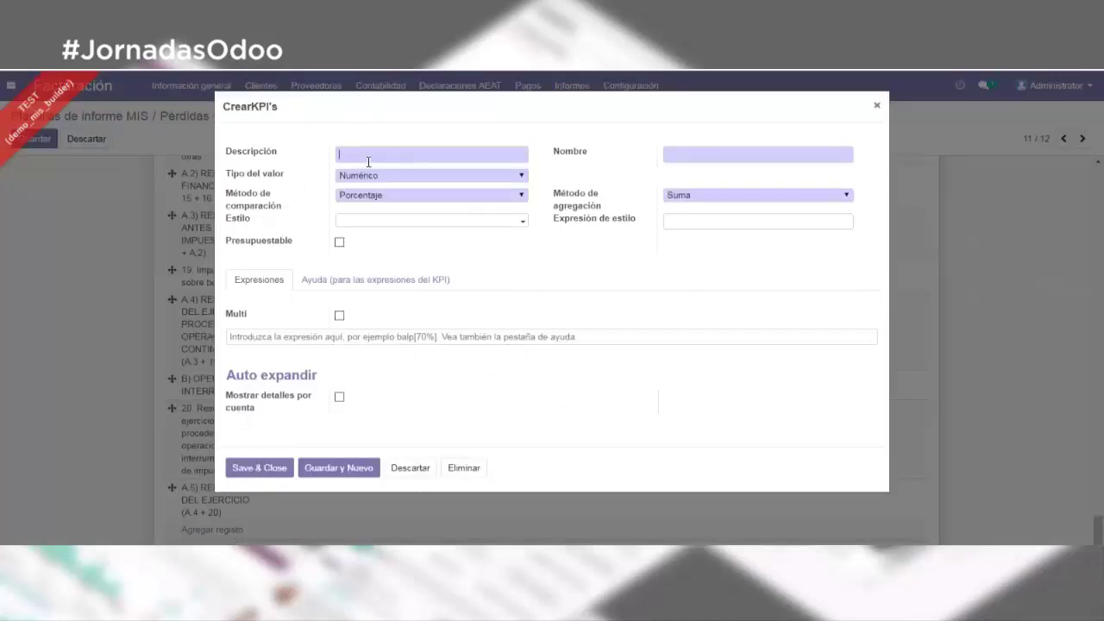
text(Anal)
key(BackSpace)
key(BackSpace)
key(BackSpace)
key(BackSpace)
text(Suma an)
key(BackSpace)
key(BackSpace)
key(BackSpace)
key(BackSpace)
key(BackSpace)
key(BackSpace)
key(BackSpace)
text(Saldo Ana)
text(lític)
text(cot)
text(tico Pa)
text(trimonial y)
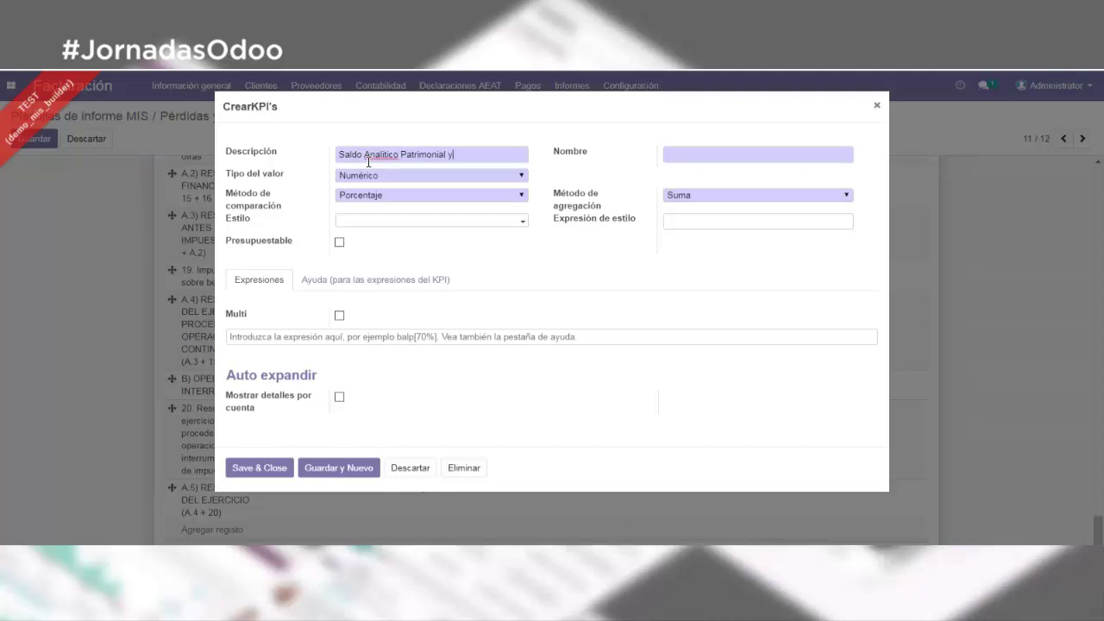
text( Mae)
text(erial)
click(689, 154)
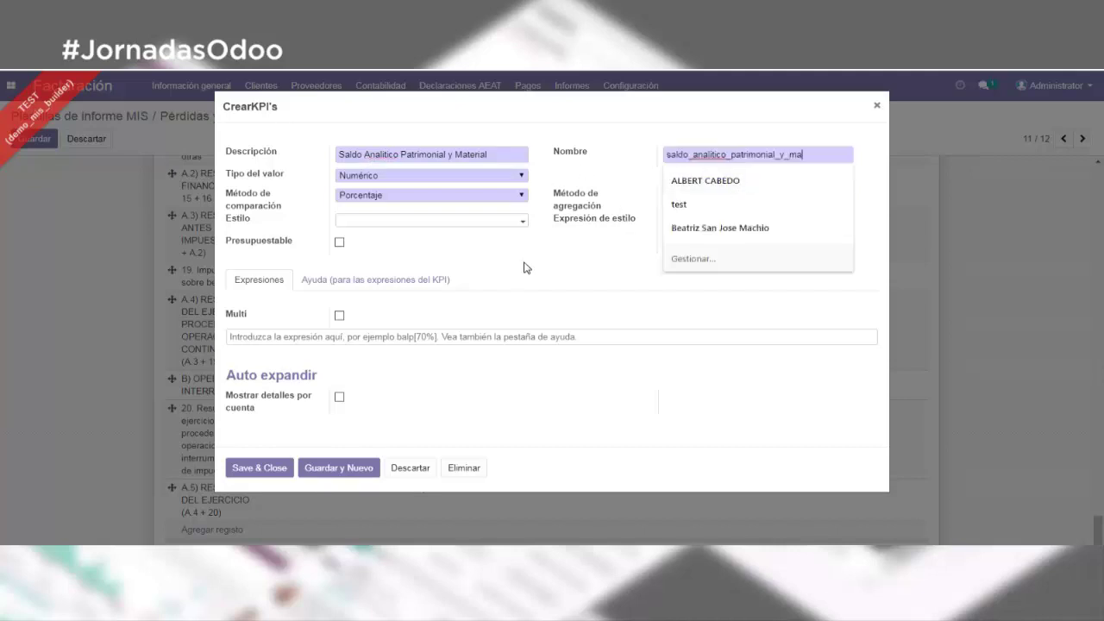
Step: Assign the l10n_es l4i style to the new KPI
click(556, 274)
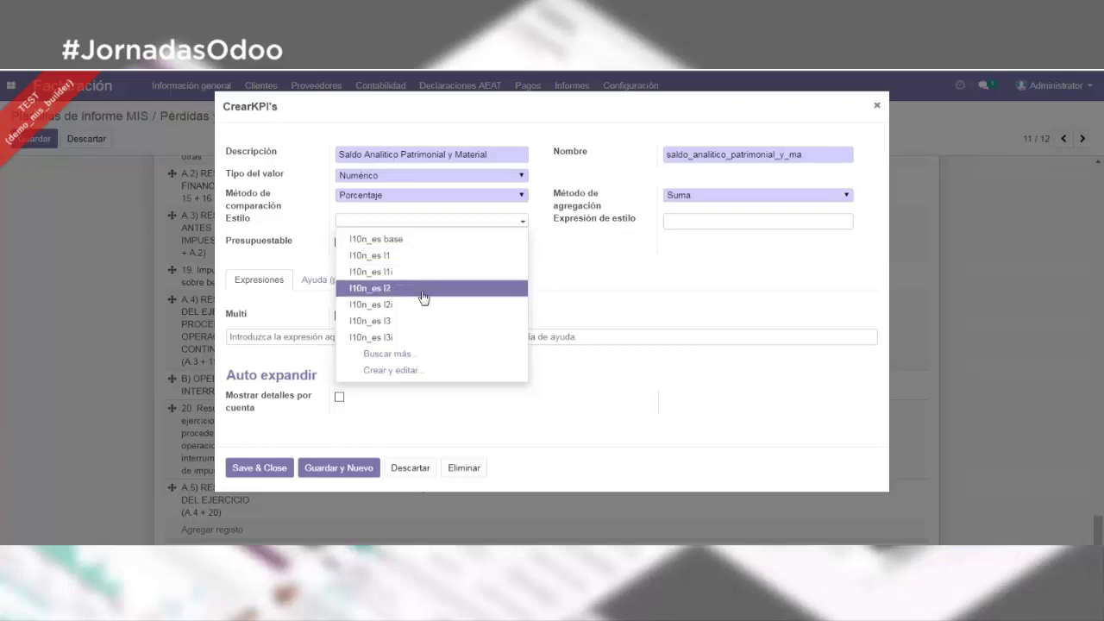
text(4)
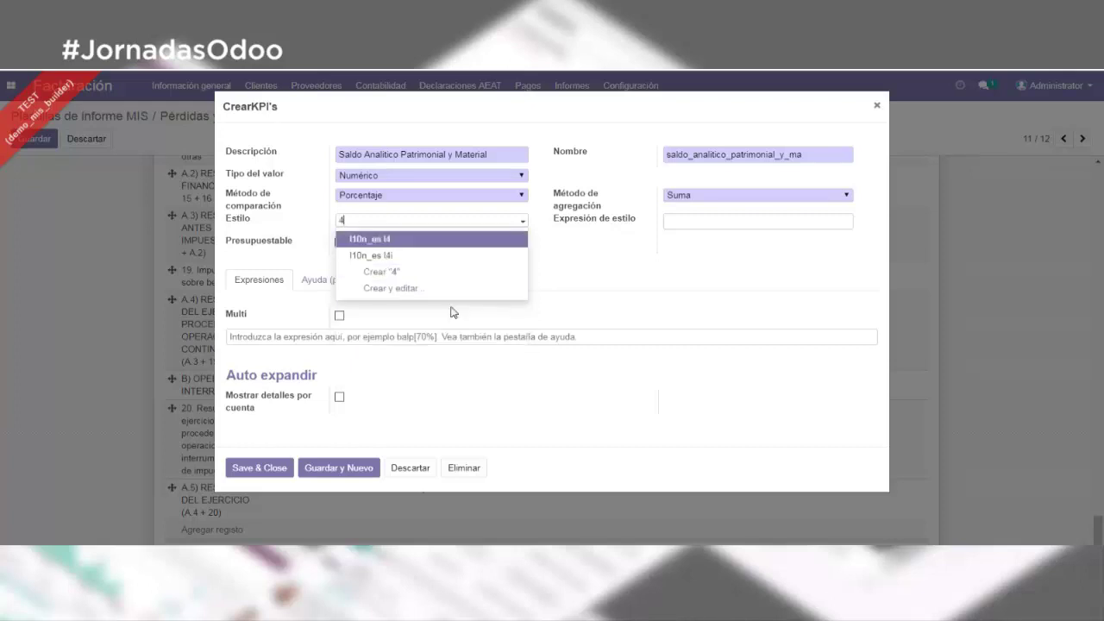
click(417, 256)
Step: Check the query's name in the saved demo template, enter analiticamatpat.balance as the KPI's expression, and save the KPI
click(388, 338)
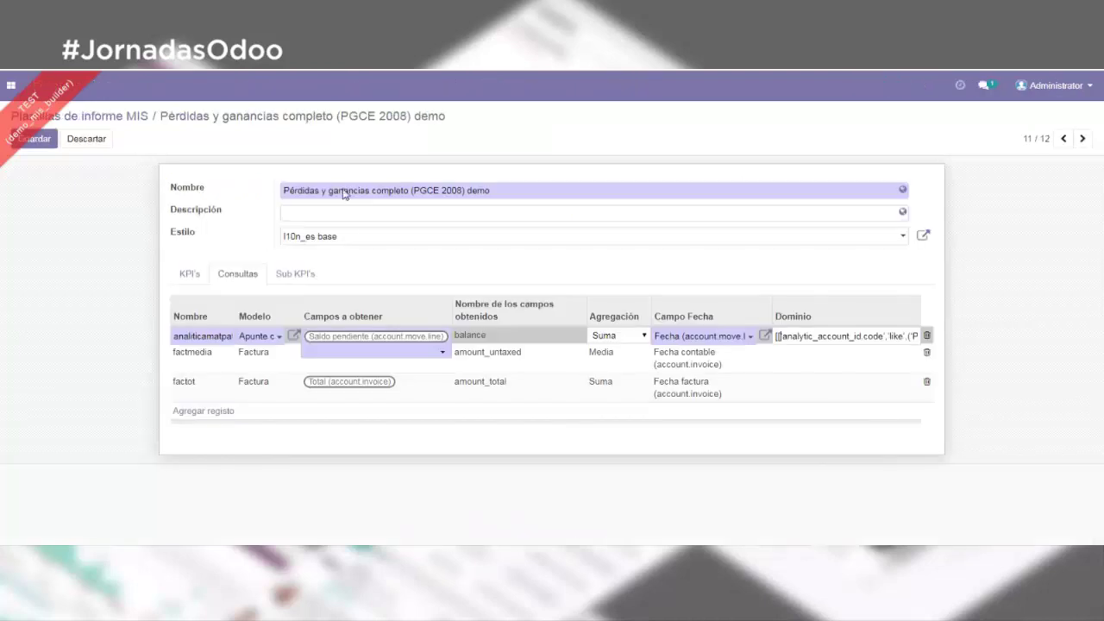
click(96, 116)
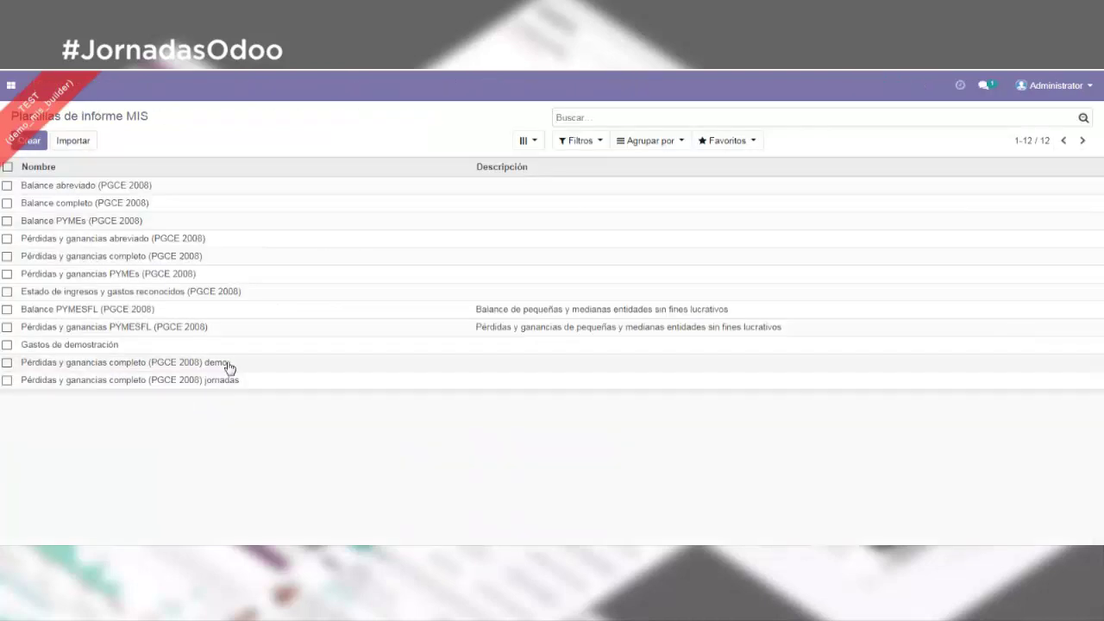
click(226, 363)
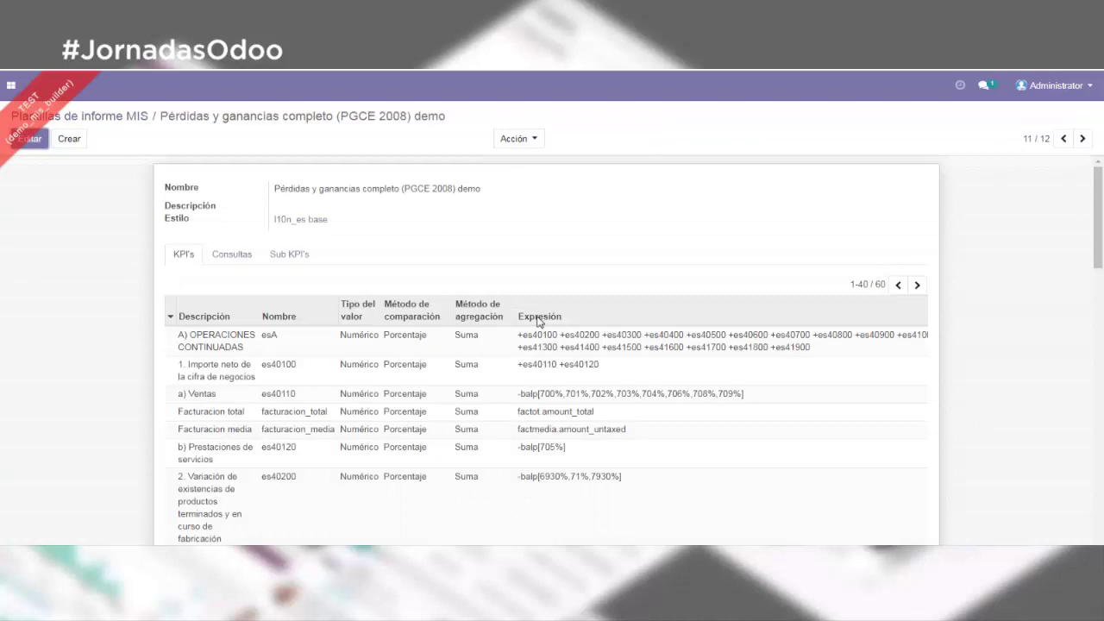
click(236, 257)
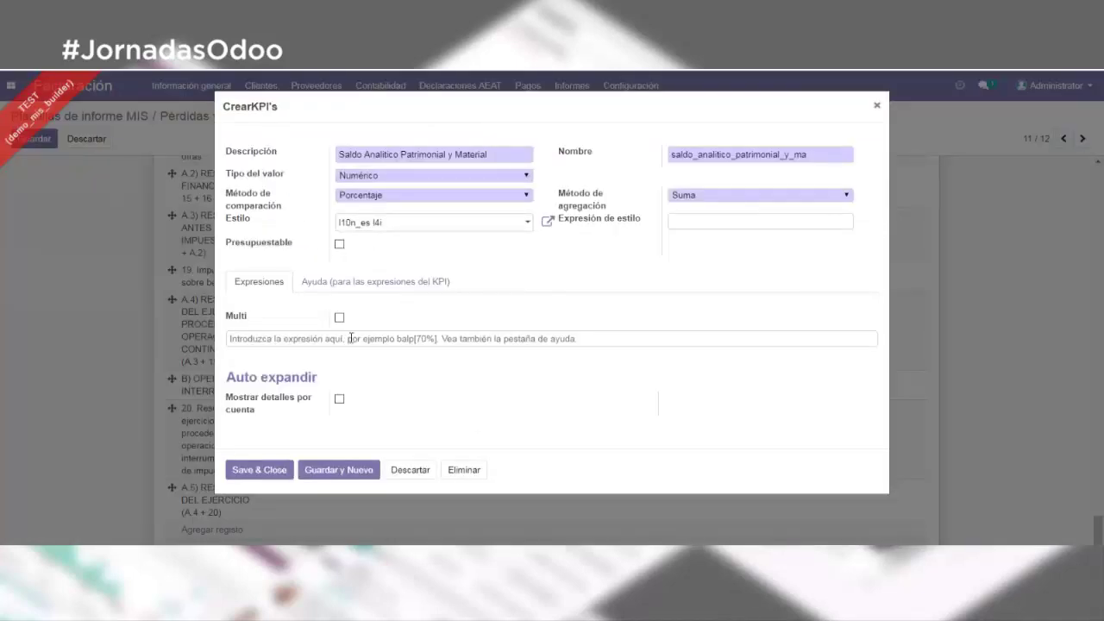
click(338, 338)
text(analiticam)
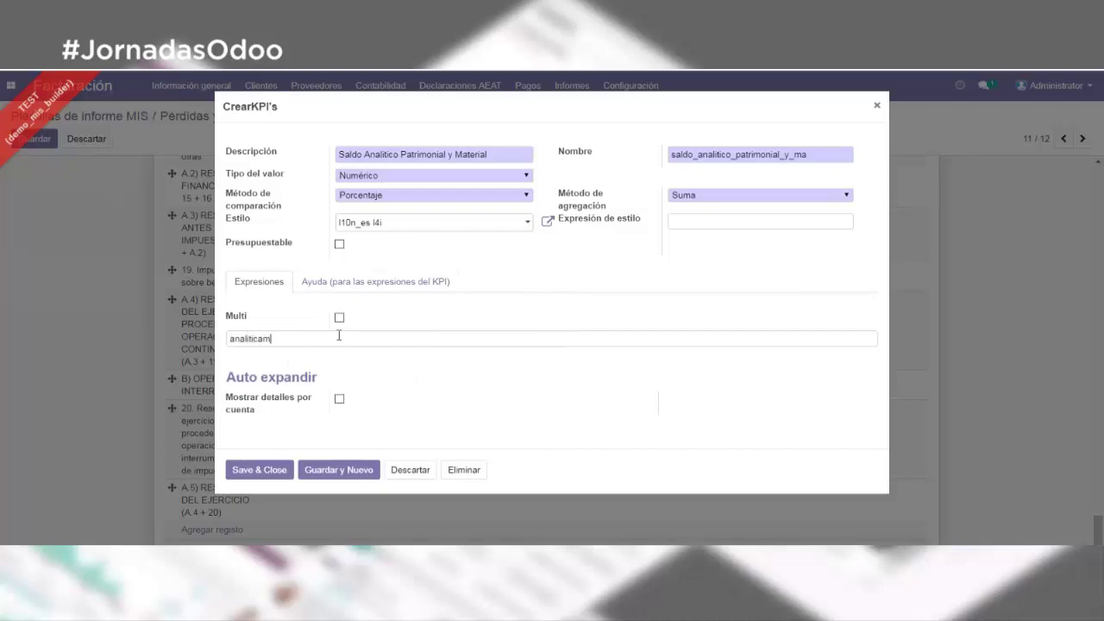
text(atpat.balance)
click(265, 468)
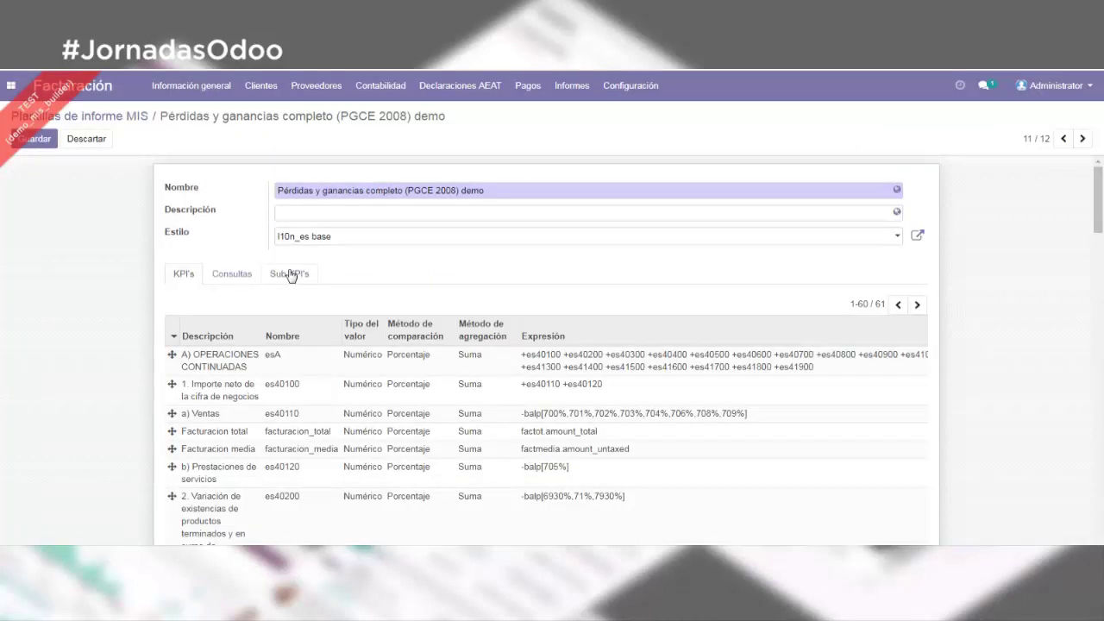
Step: Find the Saldo Analitico KPI by searching for ana, move it between Facturacion media and Prestaciones de servicios, and save the template
click(860, 305)
click(1001, 284)
drag(1096, 203, 1099, 528)
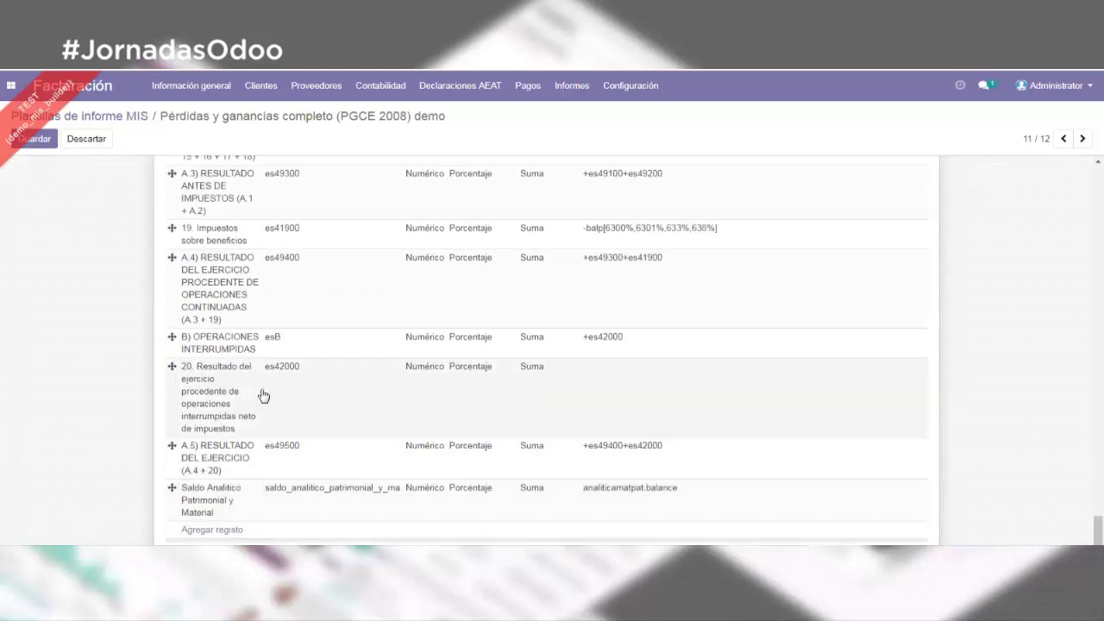
scroll(298, 345, up, 5)
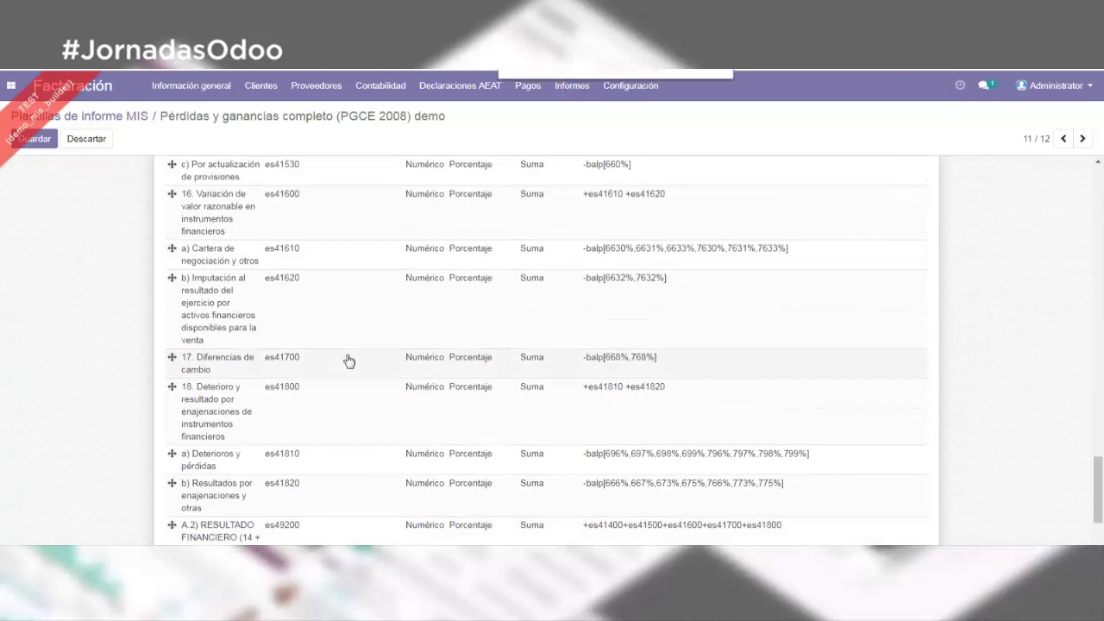
text(ana)
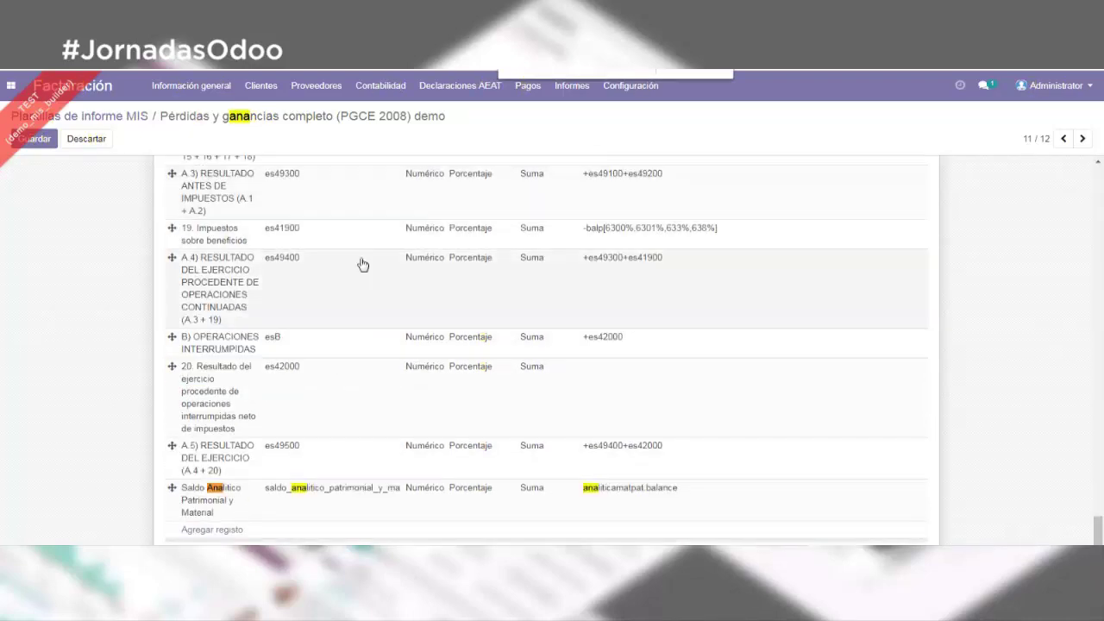
drag(173, 487, 218, 380)
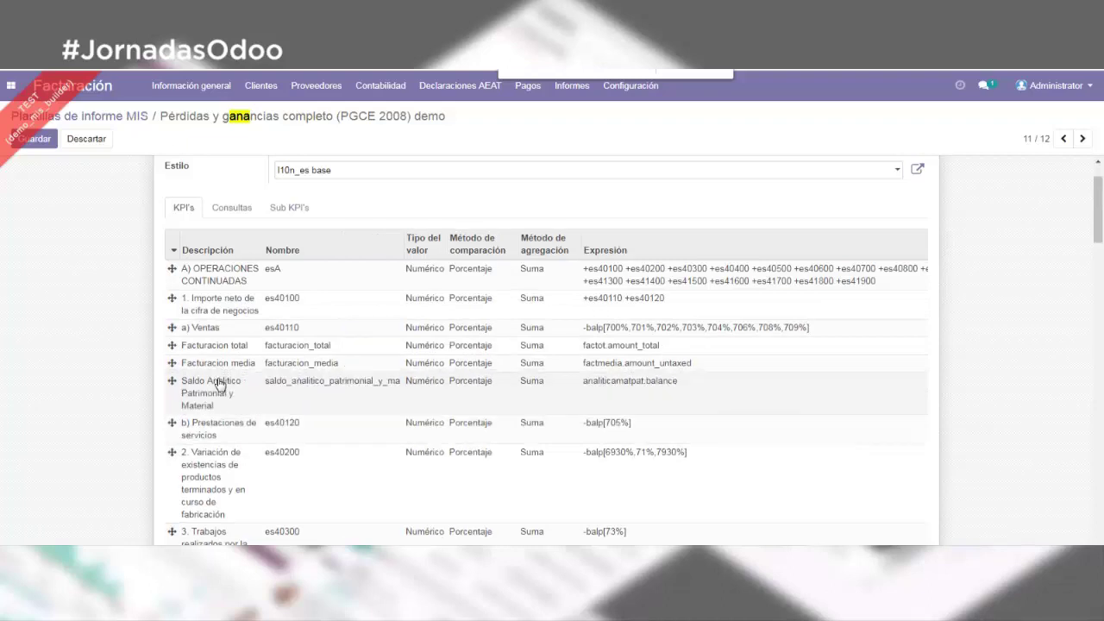
click(43, 142)
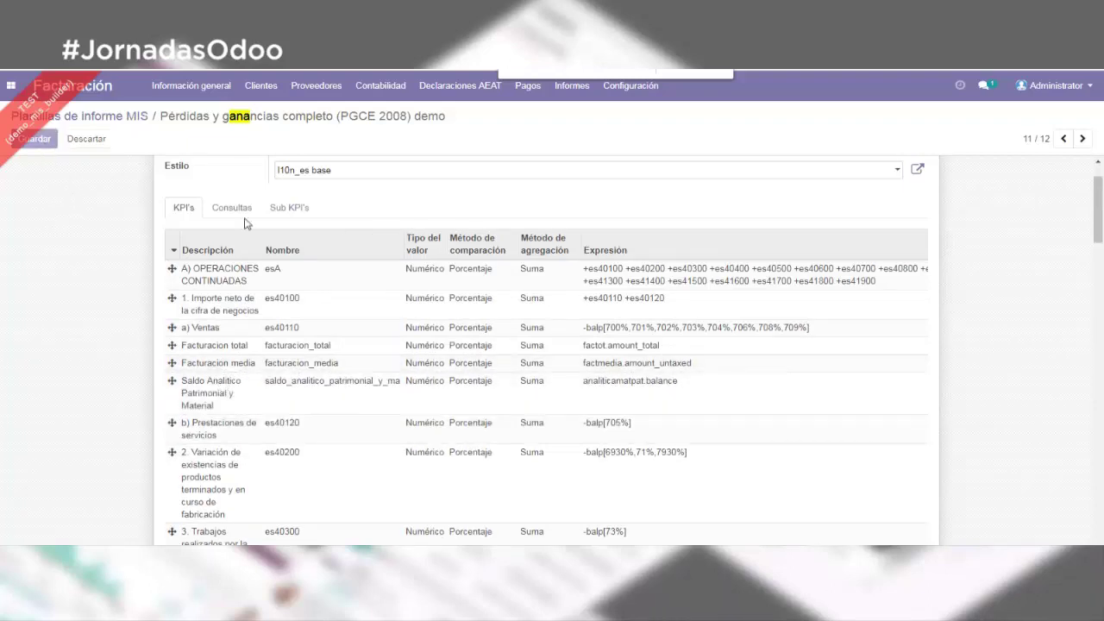
Step: Review the analiticamatpat query's domain and the details of the Saldo Analitico Patrimonial y Material KPI
click(230, 189)
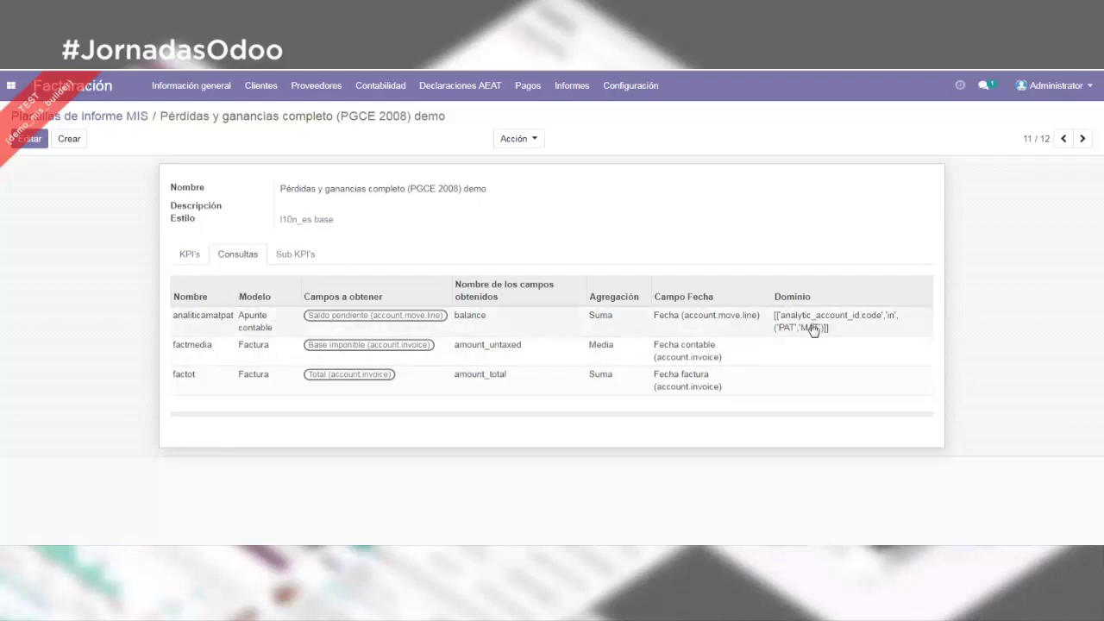
click(186, 258)
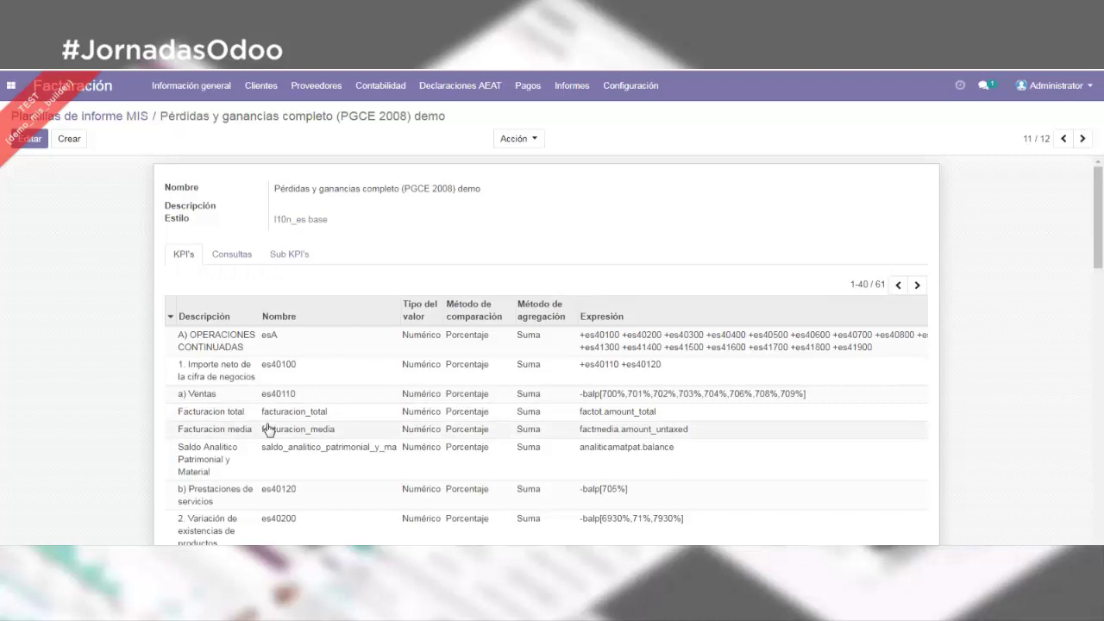
click(243, 452)
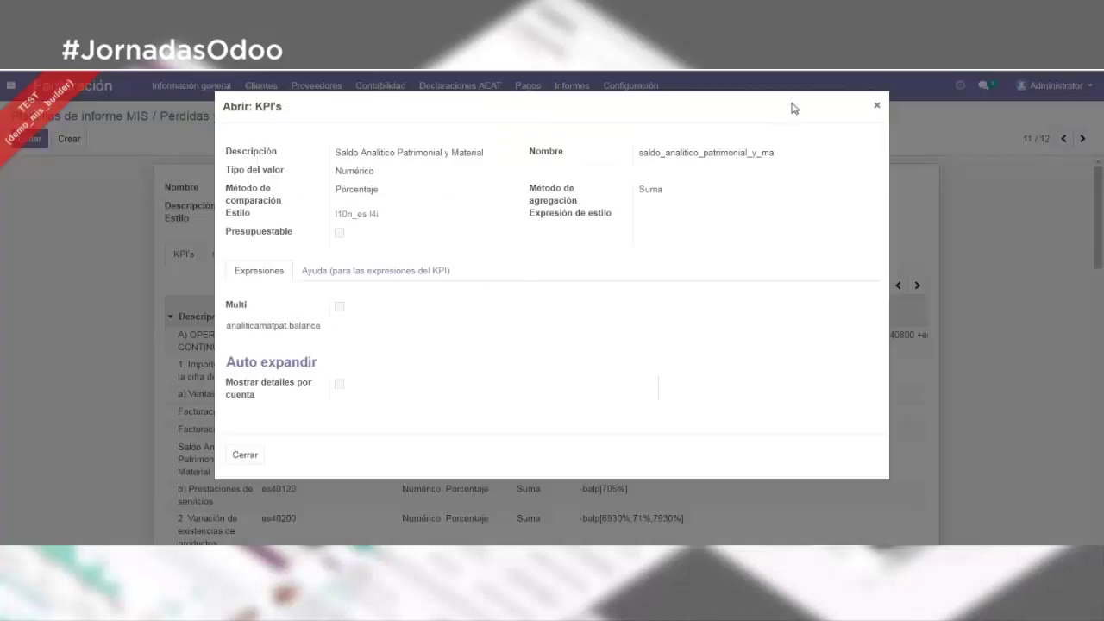
click(876, 105)
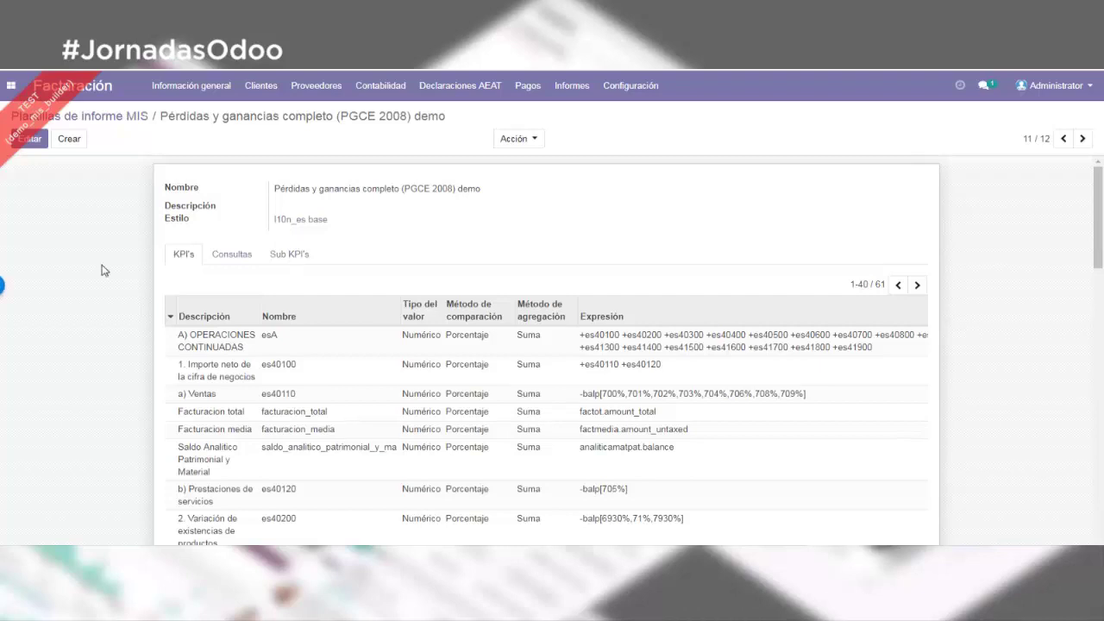
Step: Examine the template's Sub KPIs list in edit mode and save without adding a record
click(308, 256)
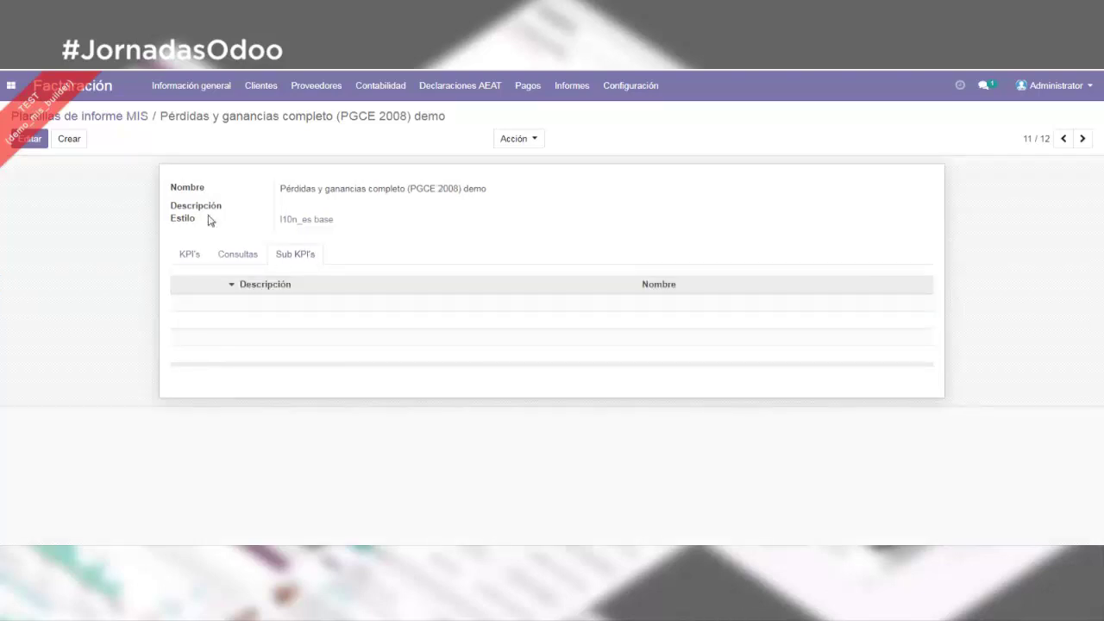
click(293, 306)
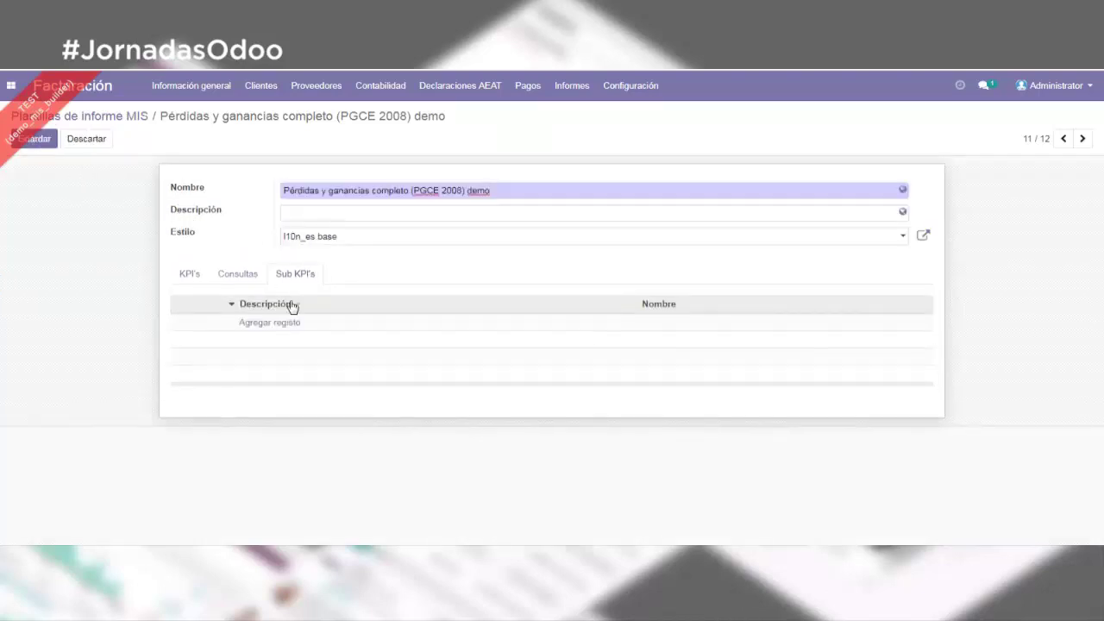
click(41, 143)
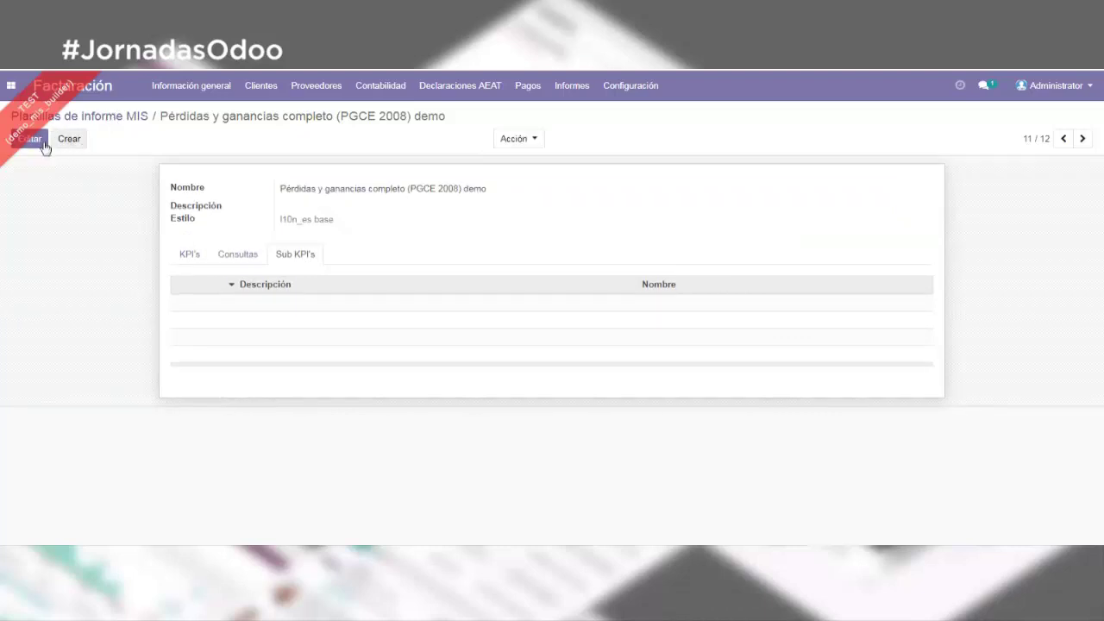
Step: Create a new MIS report template named balance de sumas y saldos con MIS
click(73, 142)
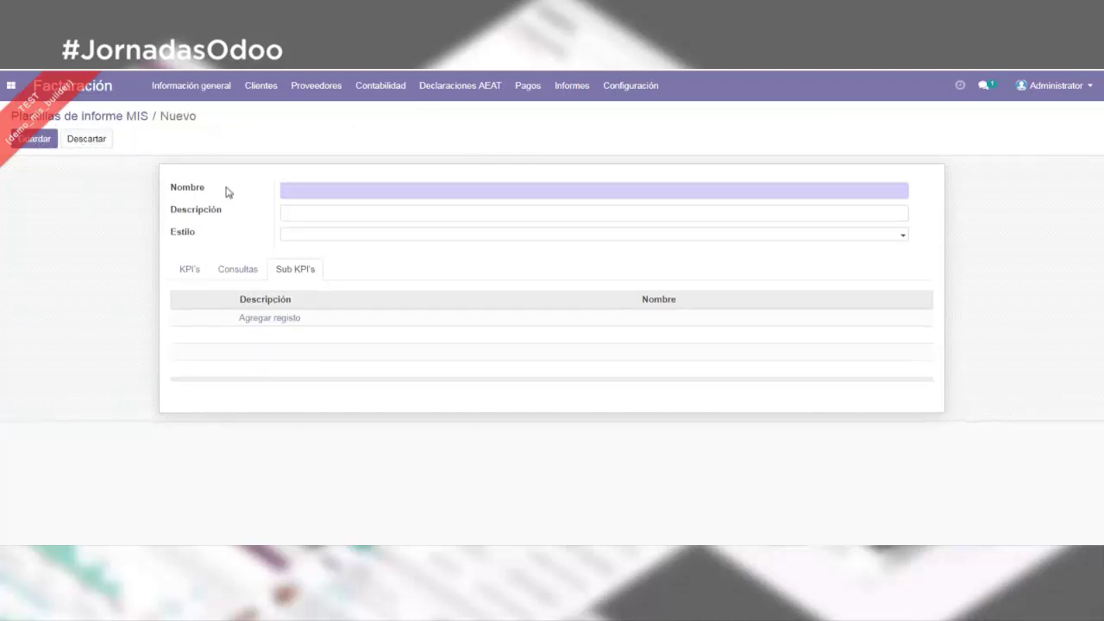
click(190, 270)
click(351, 192)
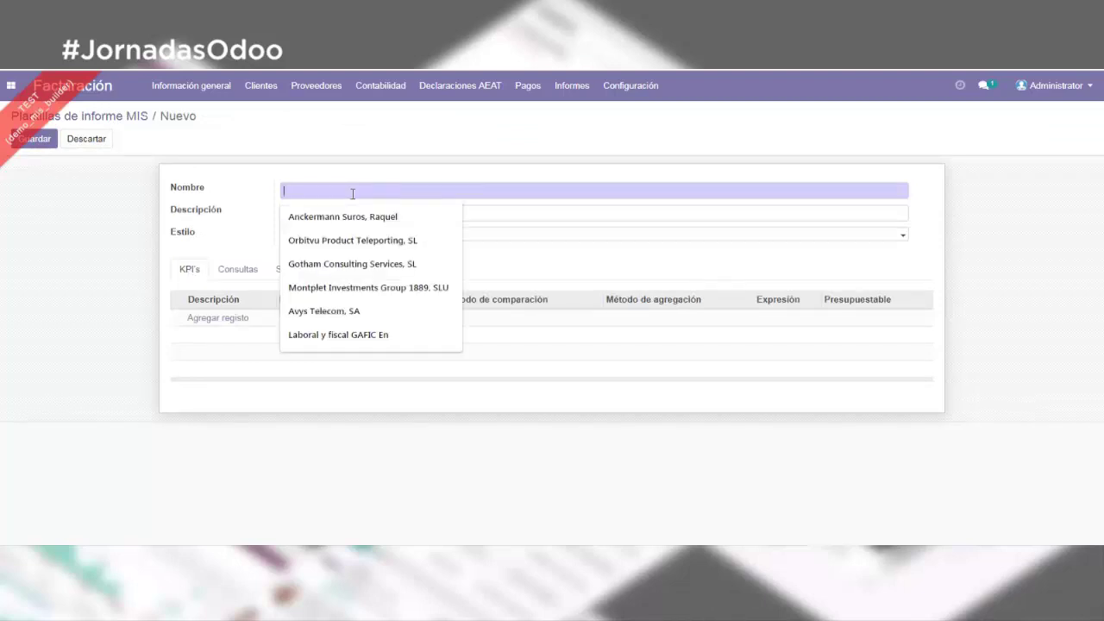
text(balance d)
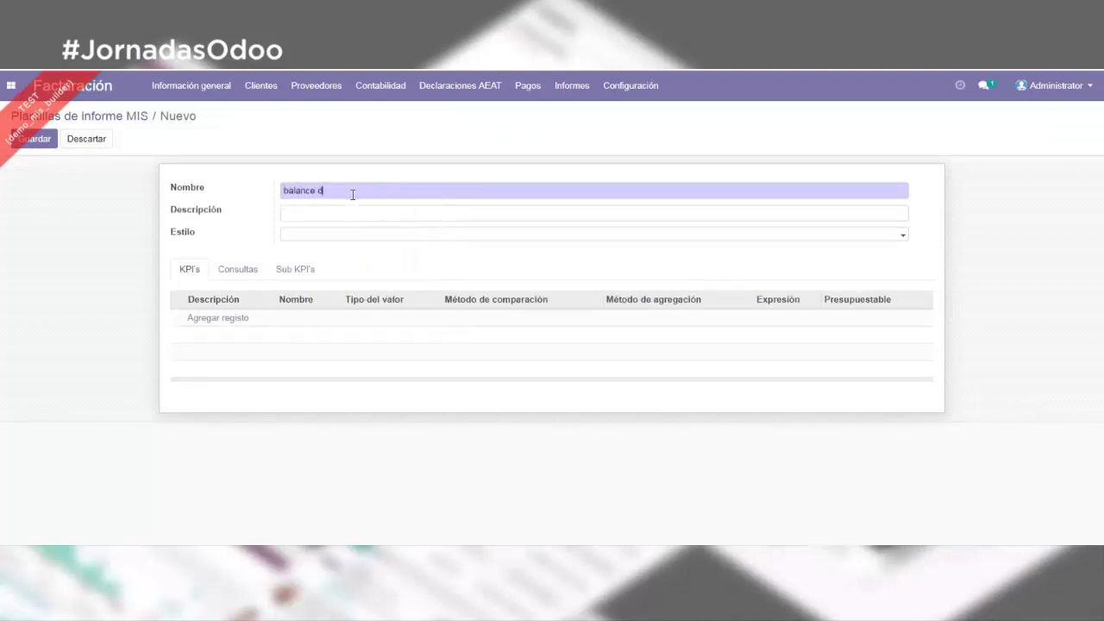
text(e sumas y saldos con MIS)
Step: Add a sub KPI to the new template with description Saldo inicial and name bali
click(294, 276)
click(294, 318)
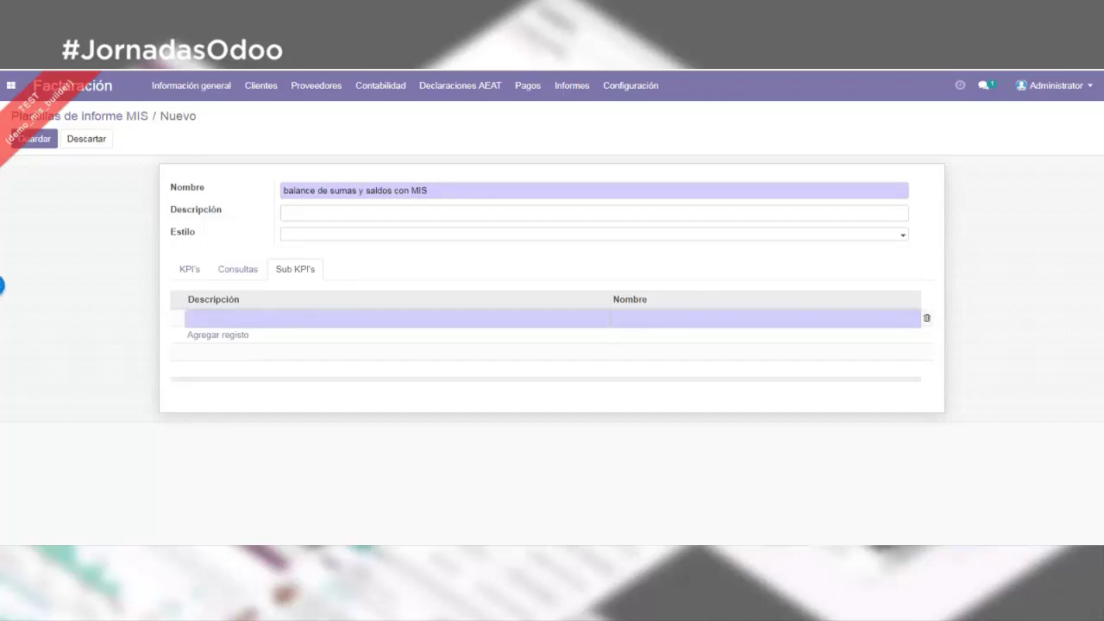
click(247, 321)
click(248, 321)
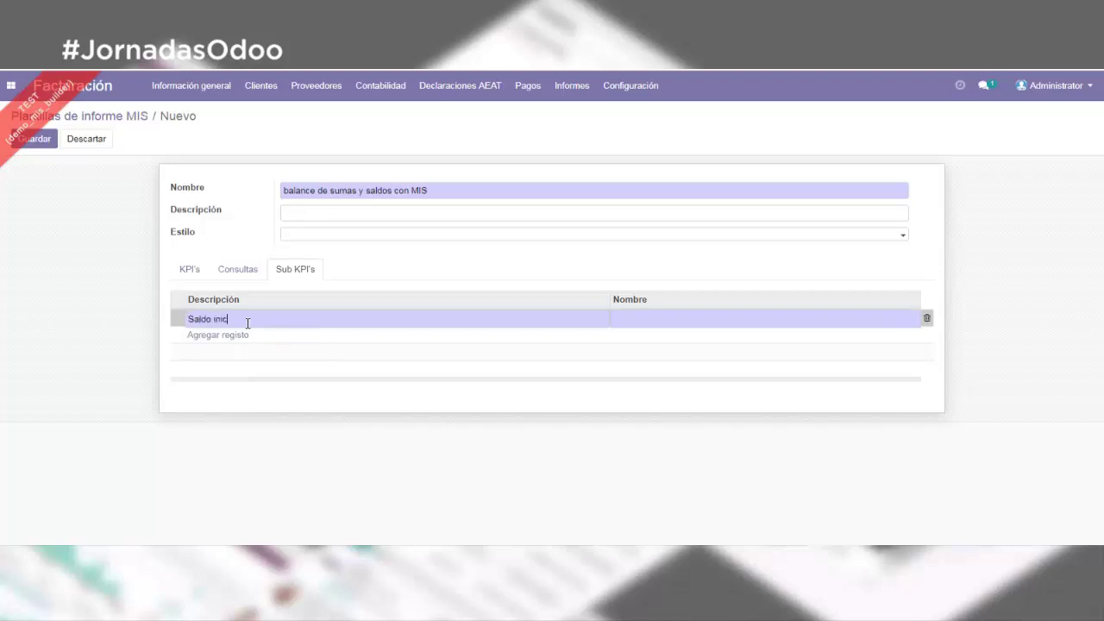
key(Tab)
double_click(655, 319)
text(bali)
Step: Add a second sub KPI with description debe and name debp
click(215, 336)
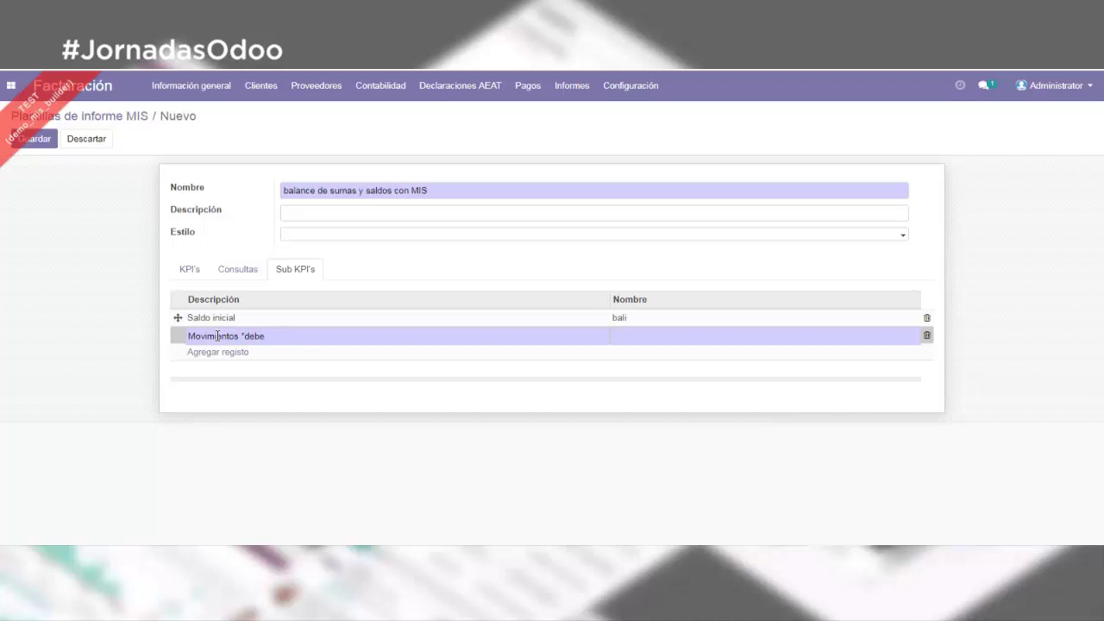
key(BackSpace)
key(BackSpace)
key(BackSpace)
key(BackSpace)
key(BackSpace)
key(BackSpace)
key(BackSpace)
key(BackSpace)
key(BackSpace)
key(BackSpace)
key(BackSpace)
key(BackSpace)
key(BackSpace)
key(BackSpace)
key(BackSpace)
text(be)
key(Home)
key(Delete)
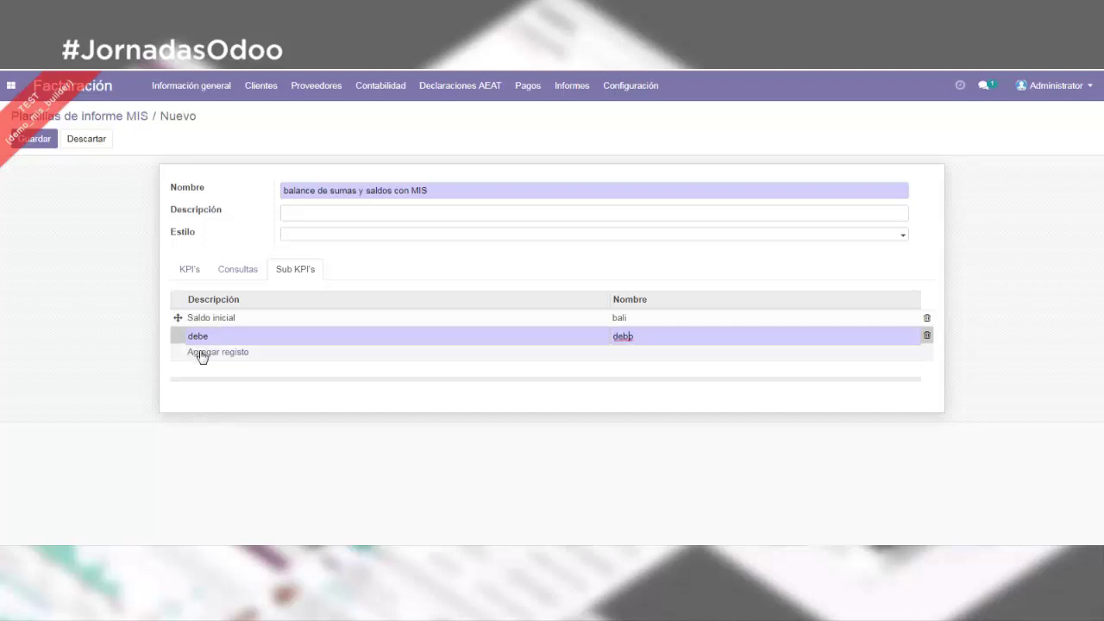
Step: Add a third sub KPI, haber, named crdp after consulting the demo template's KPIs, and save the new template
click(199, 352)
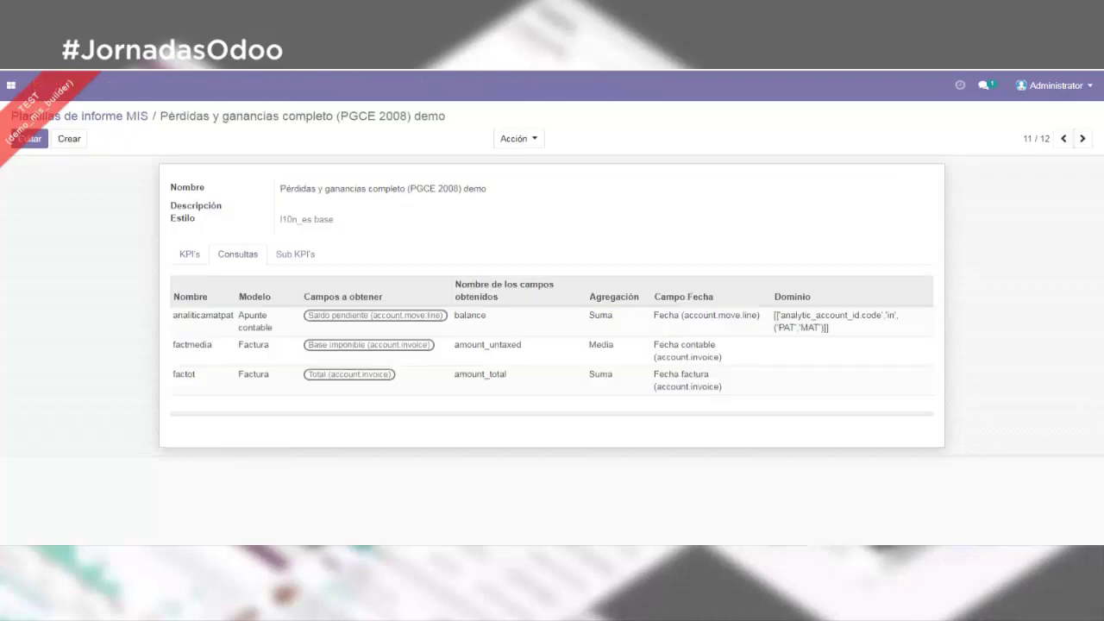
click(194, 256)
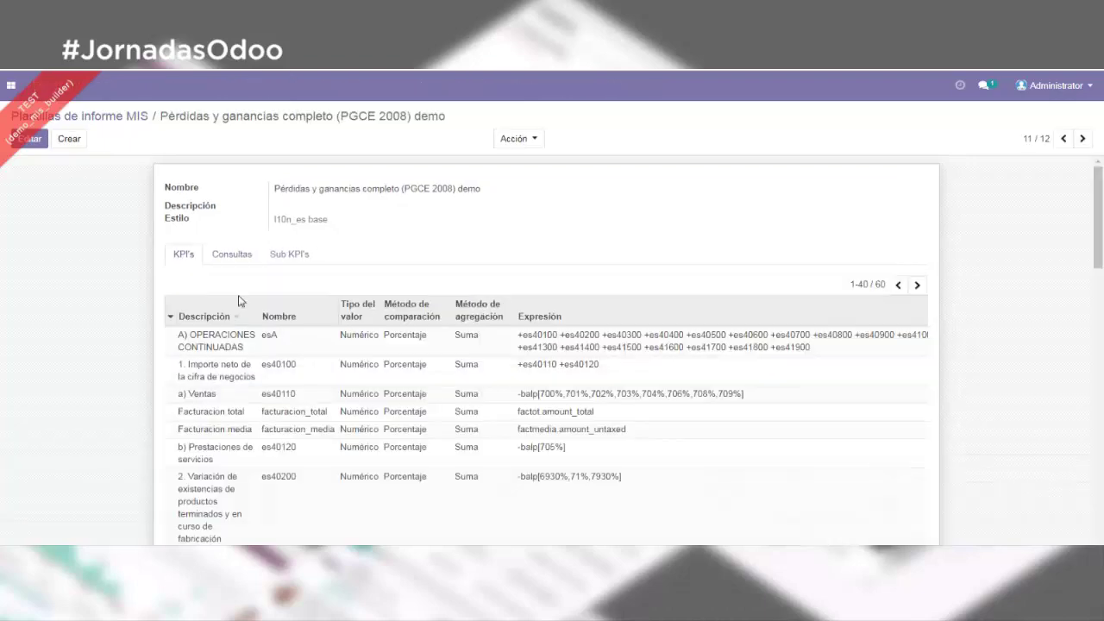
click(330, 331)
click(347, 273)
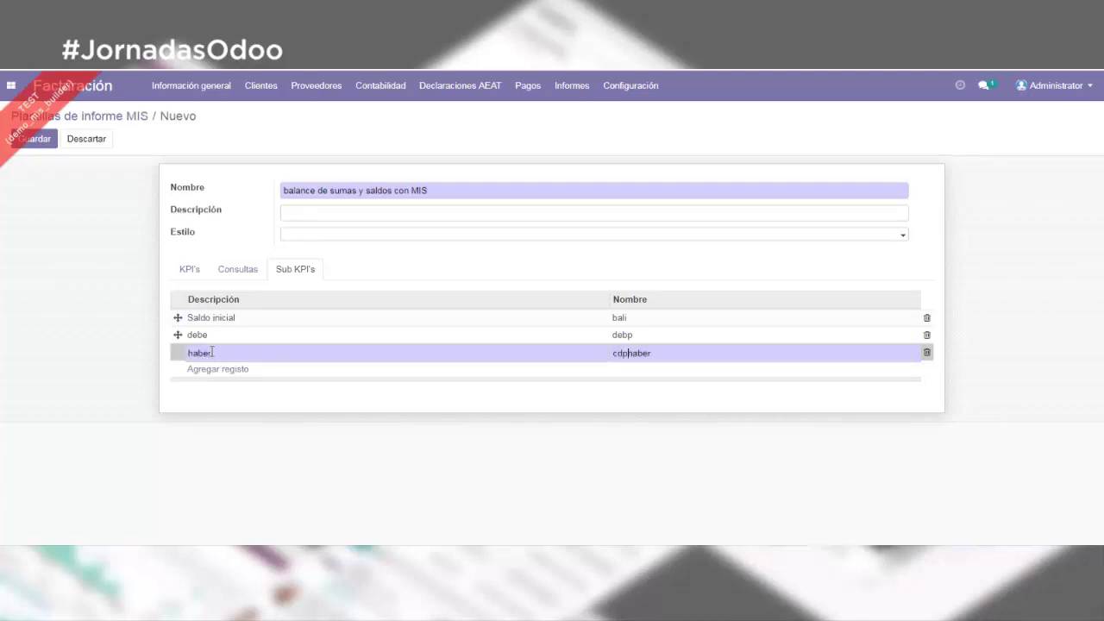
key(BackSpace)
key(BackSpace)
key(BackSpace)
click(48, 142)
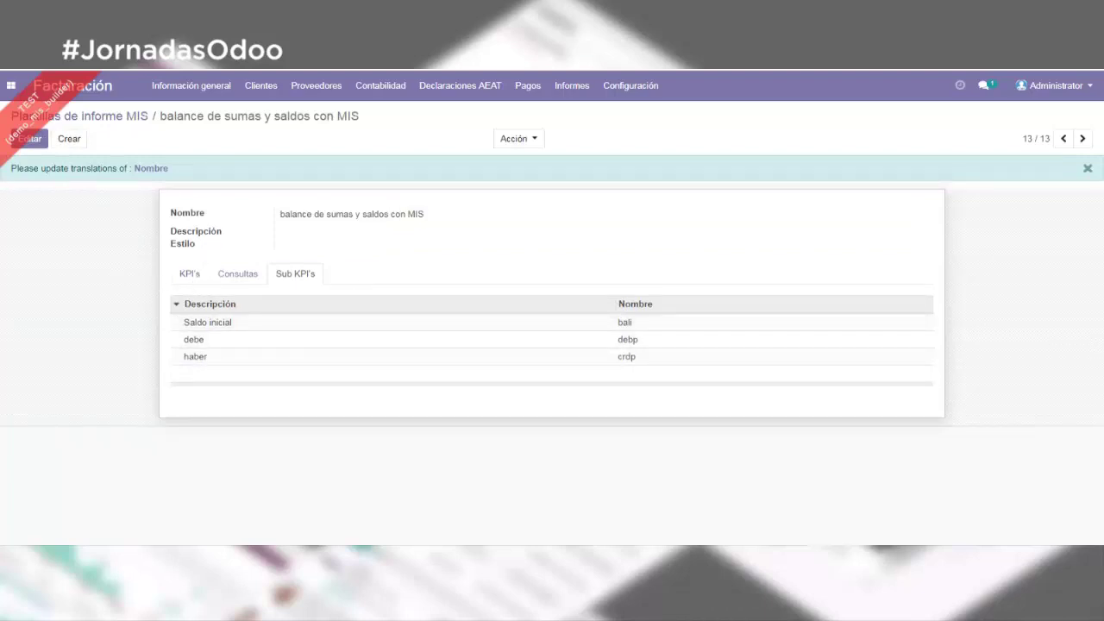
Step: Start a KPI with description and name capital in the template, and enable multiple expressions for it
click(189, 274)
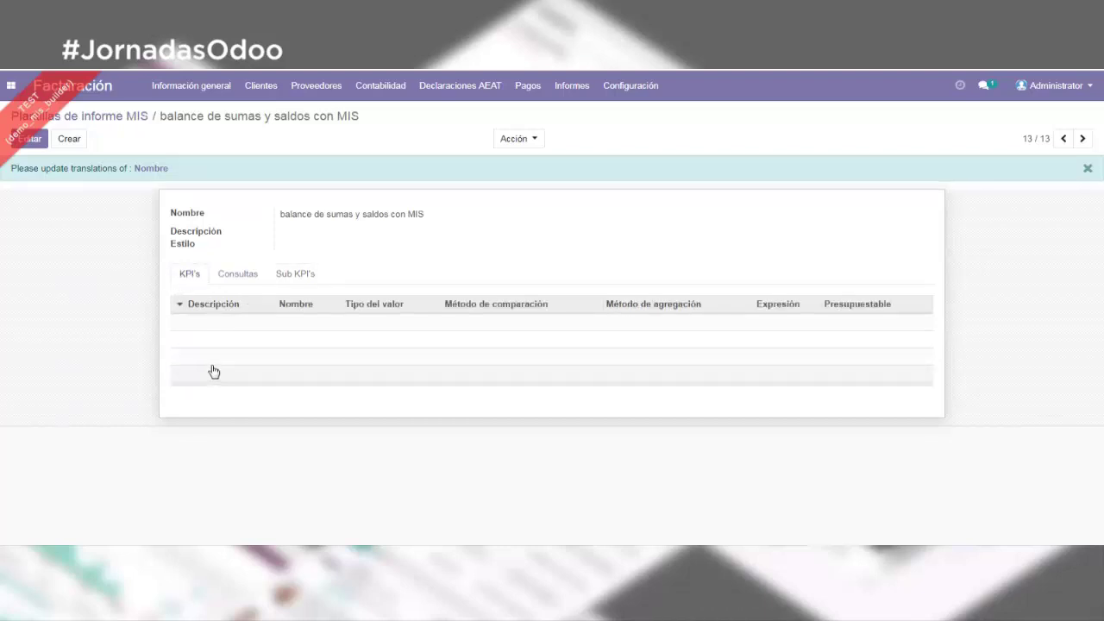
click(31, 139)
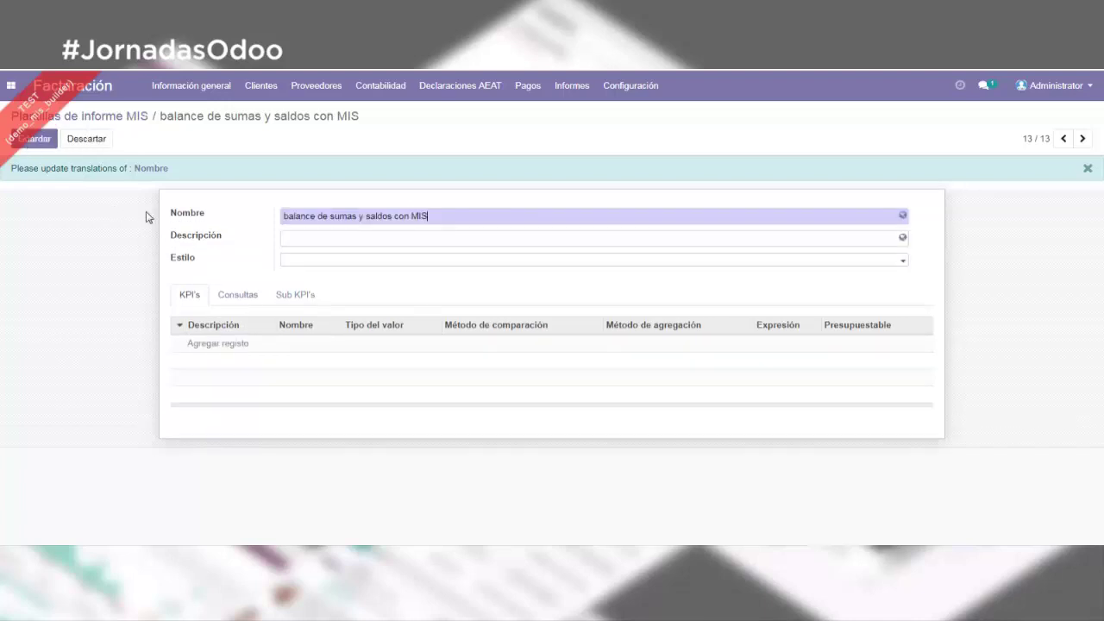
click(231, 348)
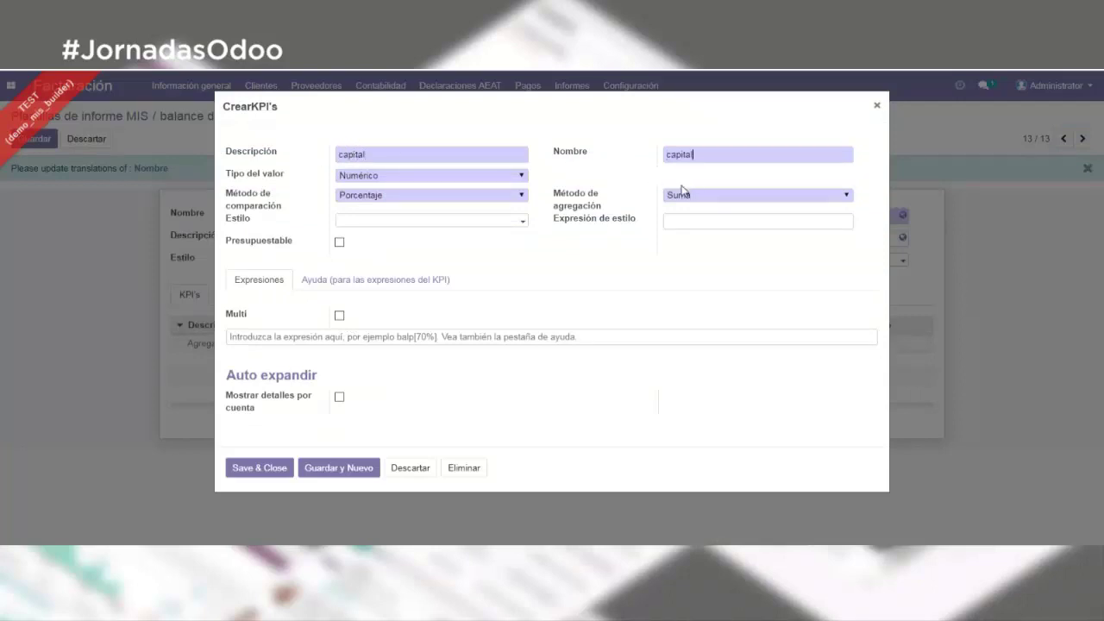
click(356, 338)
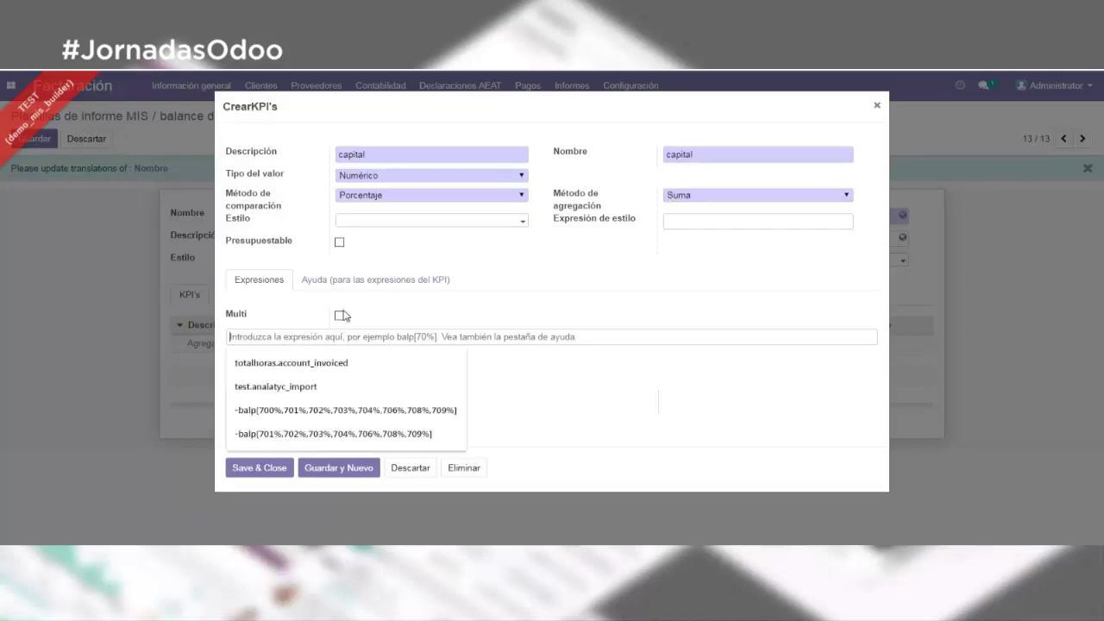
click(340, 315)
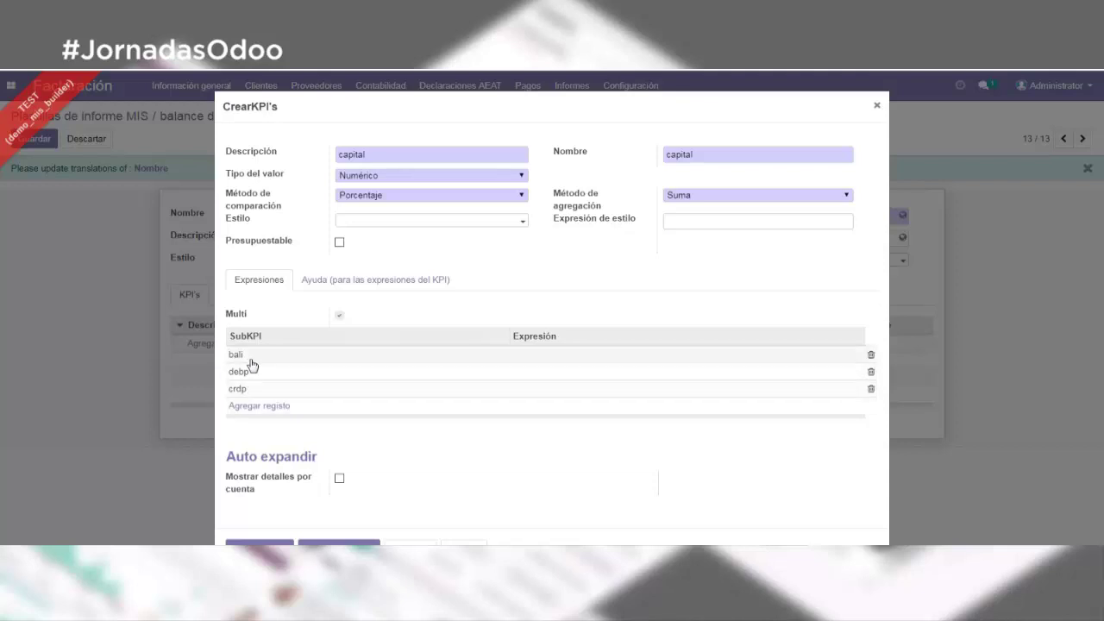
Step: Set the expression of the bali sub KPI to bali[1%]
click(545, 355)
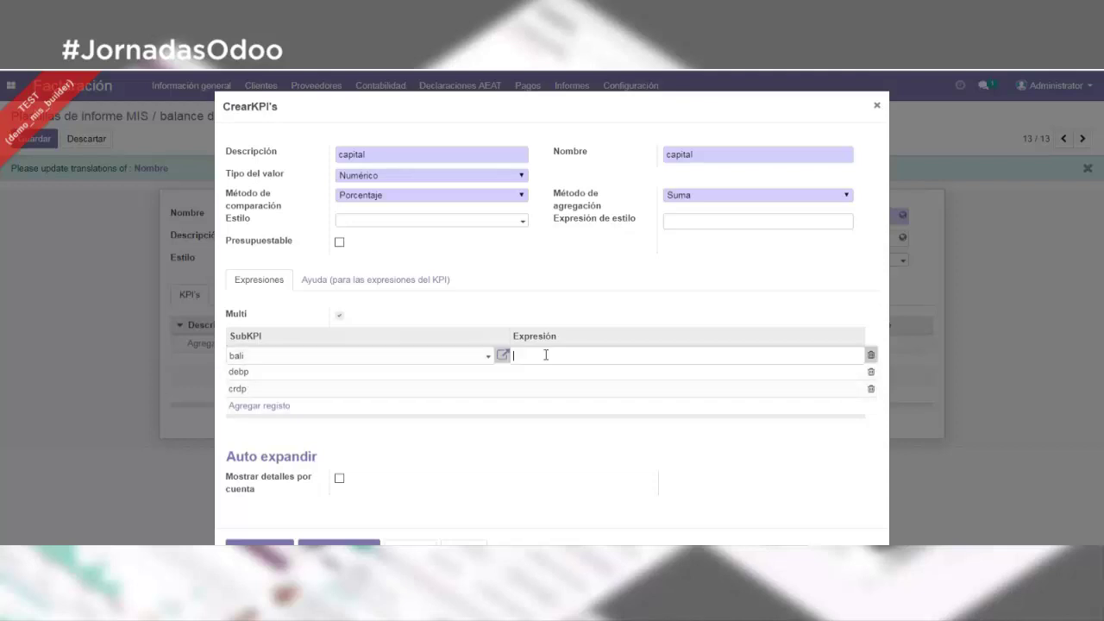
text(bali)
key(alt)
text(1)
key(alt)
click(467, 467)
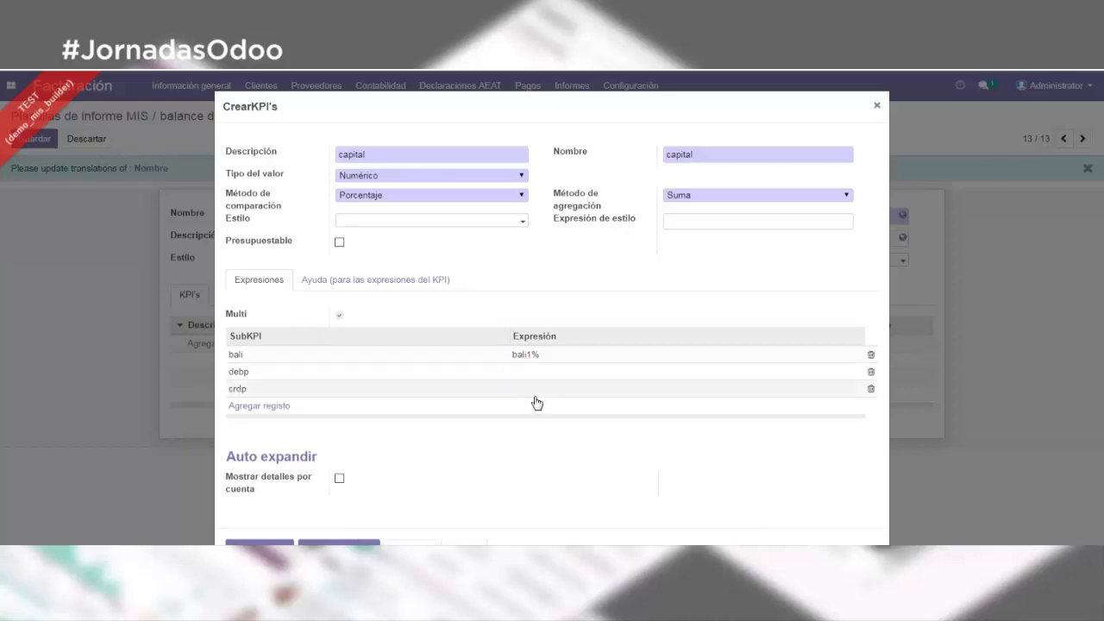
click(536, 355)
click(528, 355)
text([)
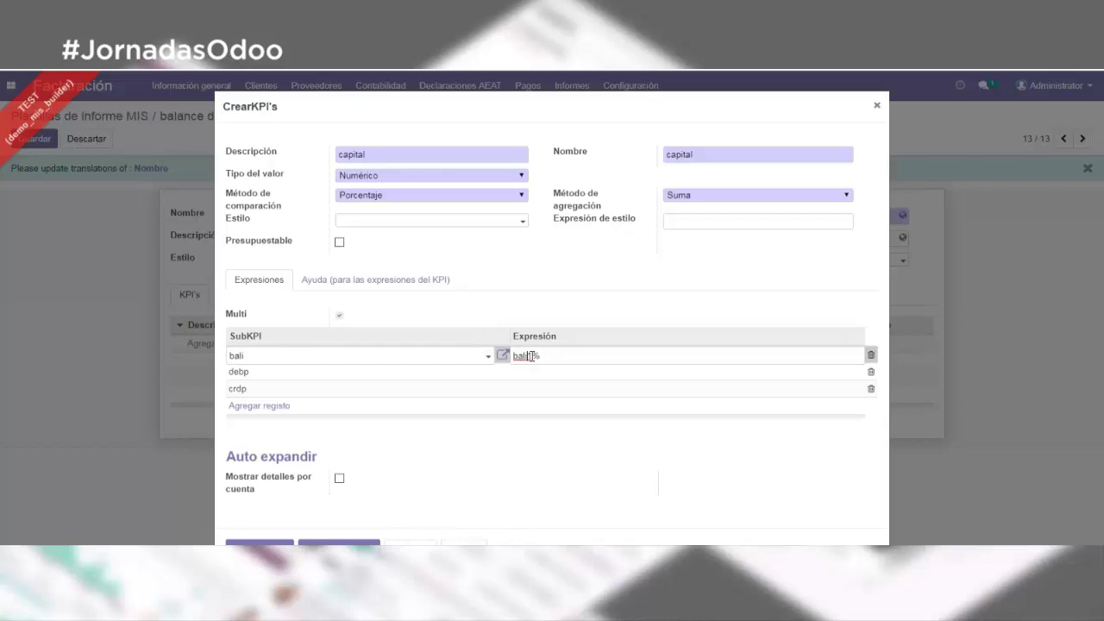
click(576, 354)
text(])
Step: Set the debp and crdp expressions to debp[1%] and crdp[1%], save the KPI and template, and review the saved capital KPI
click(546, 371)
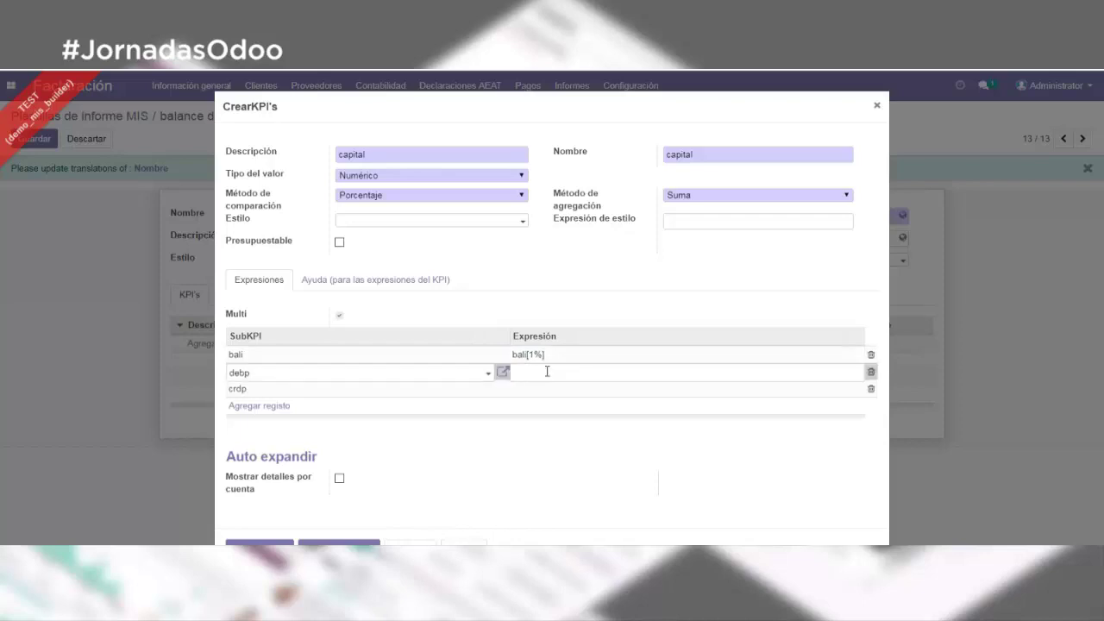
text(debp[1%])
click(526, 389)
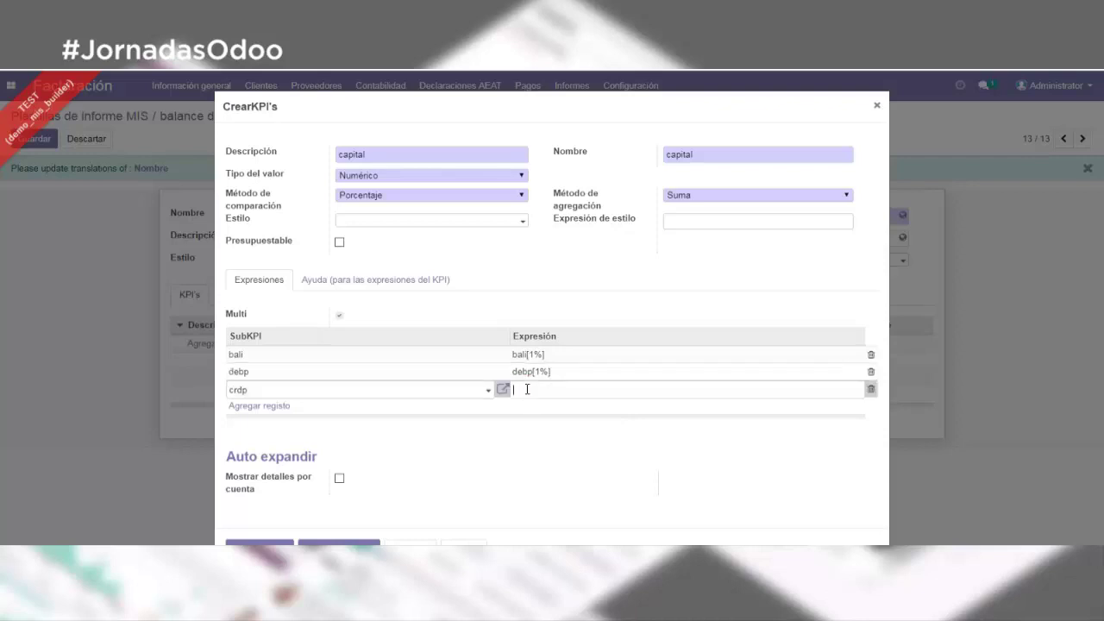
text(crdp[1%])
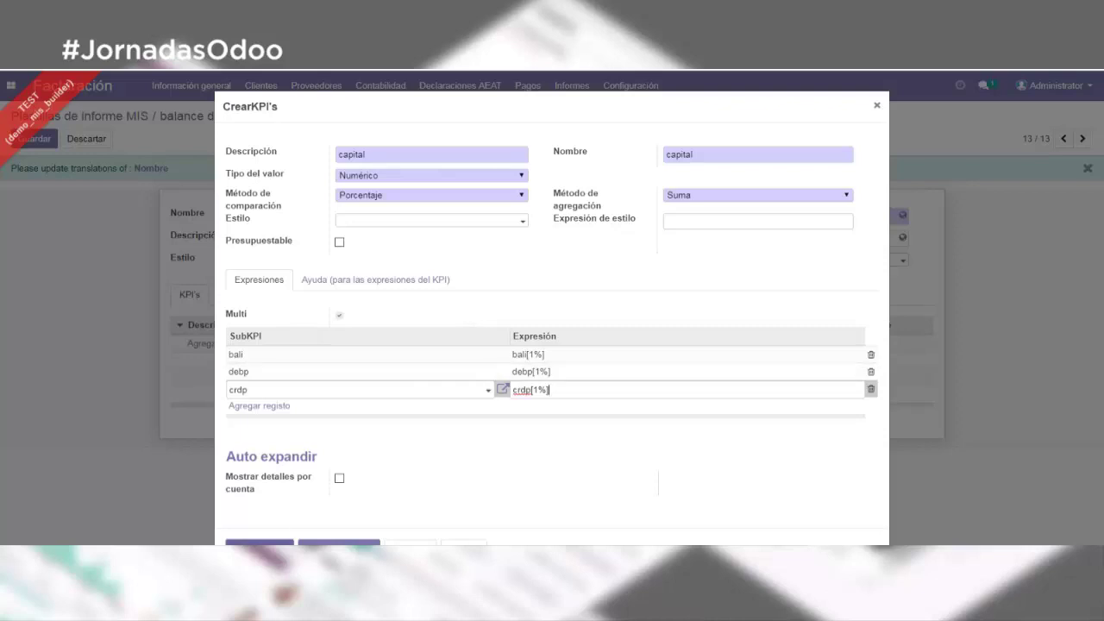
click(259, 542)
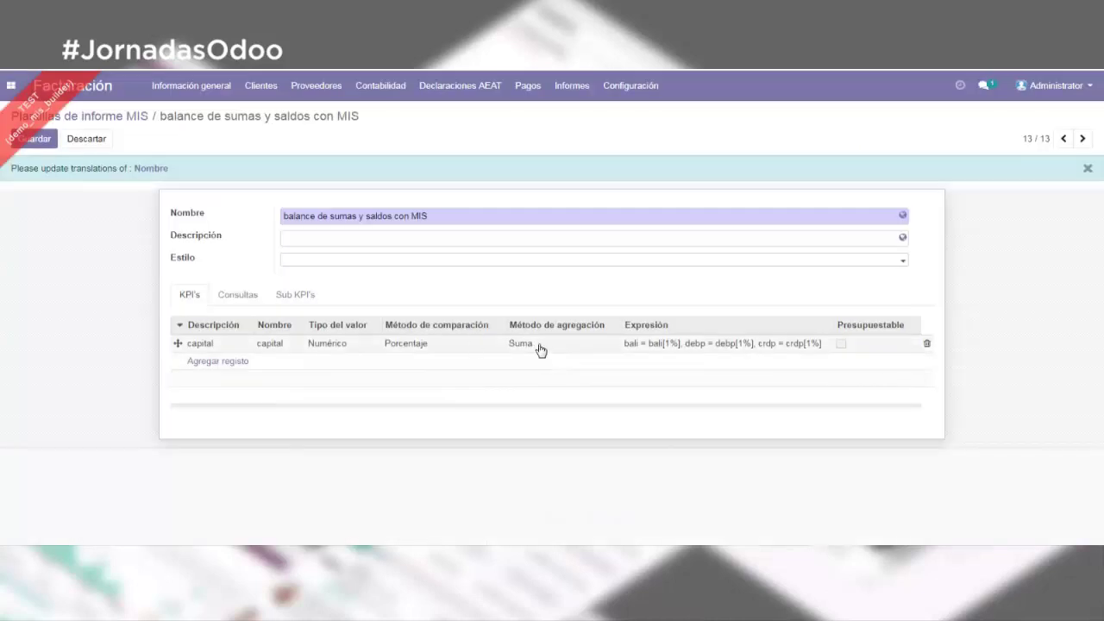
click(49, 147)
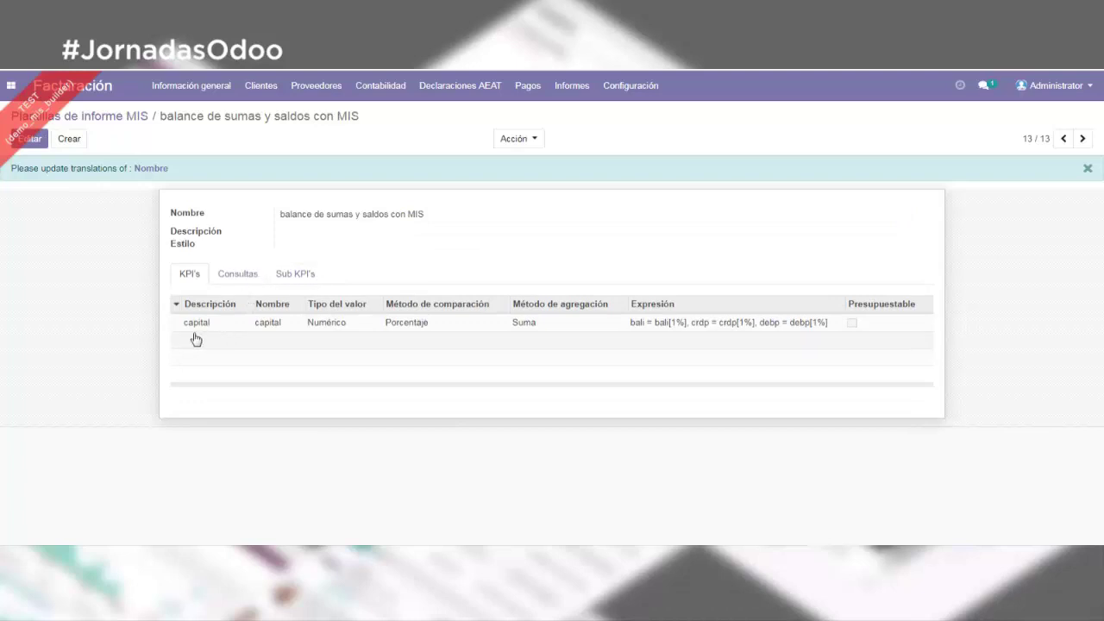
click(671, 324)
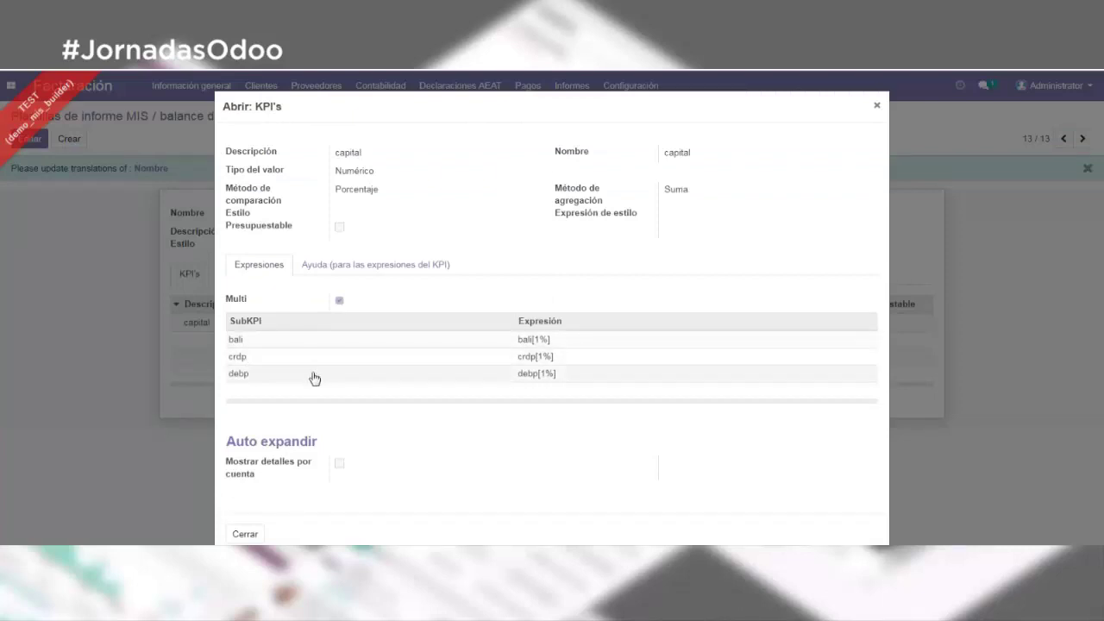
click(878, 107)
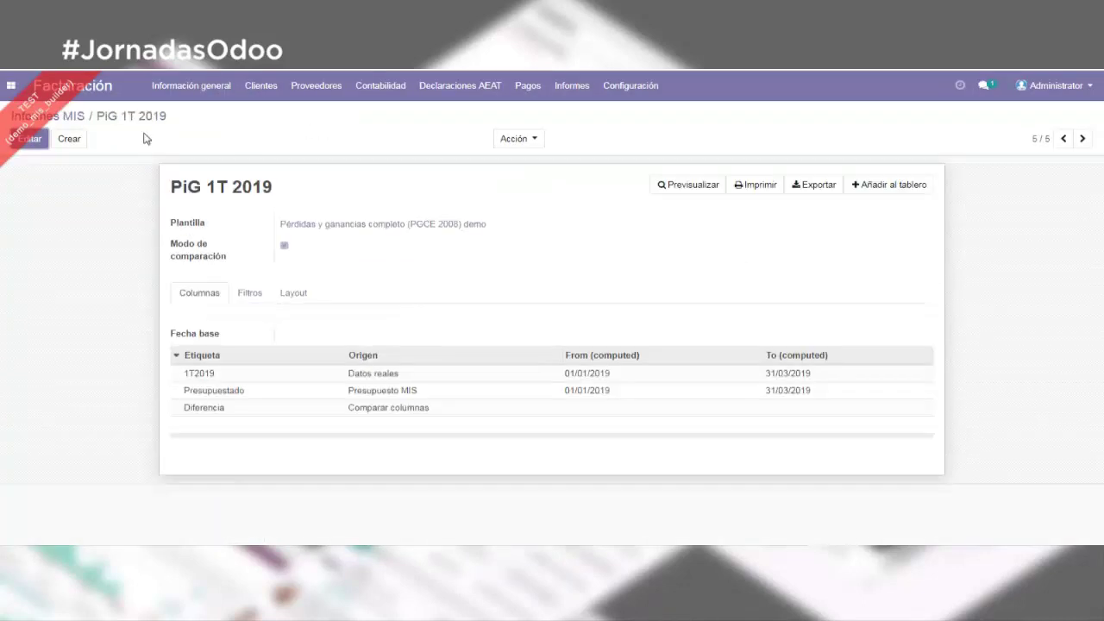
Step: Create a new MIS report named informe capital con subkpis
click(79, 116)
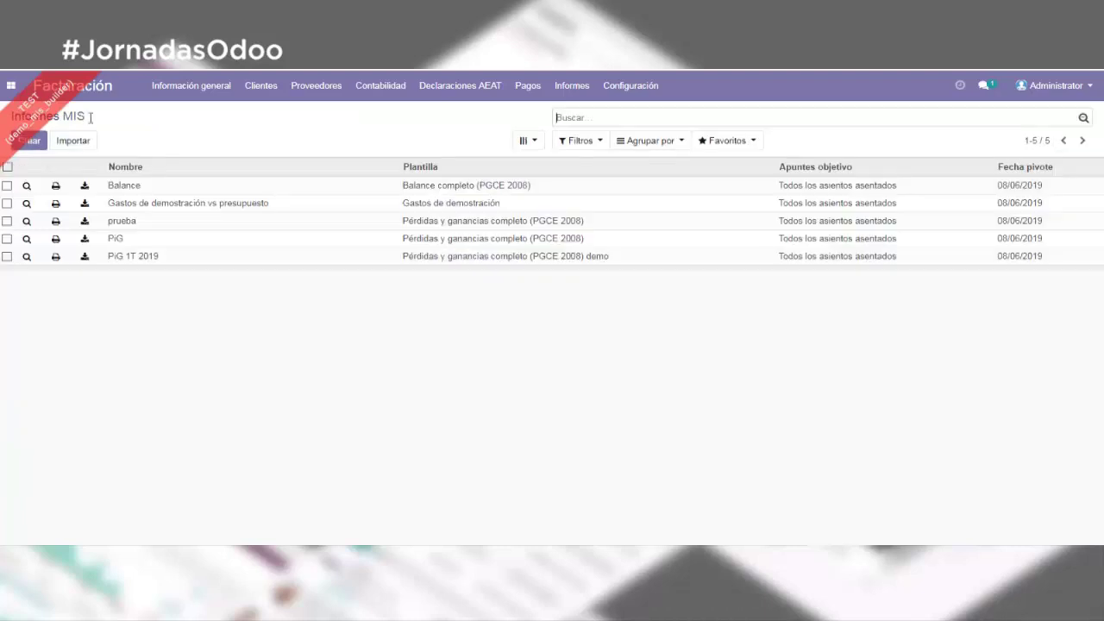
click(32, 141)
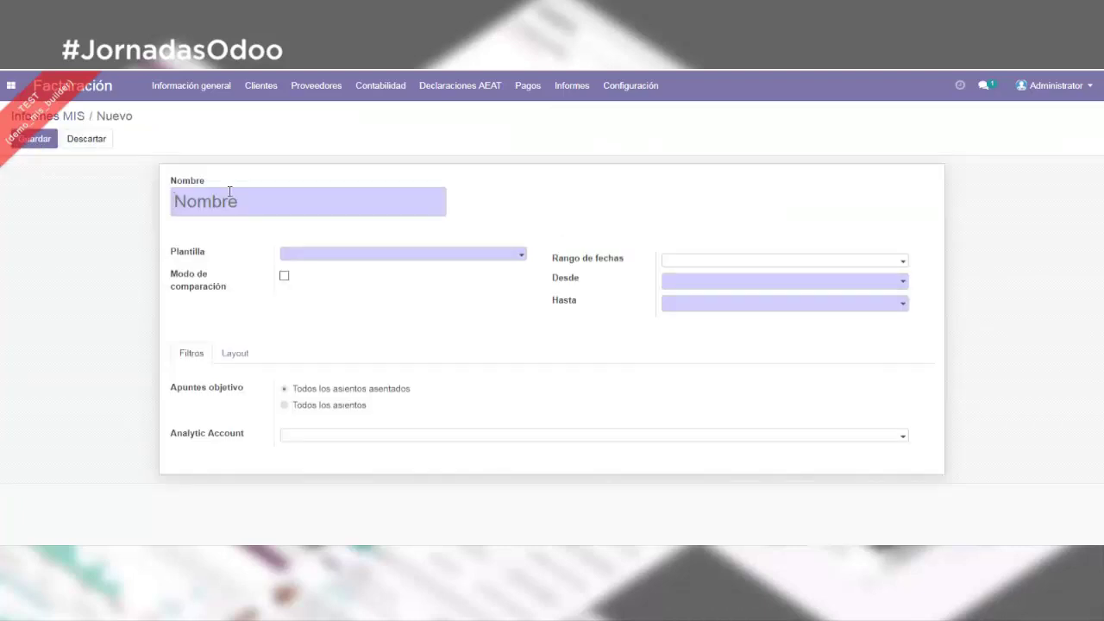
text(informe c)
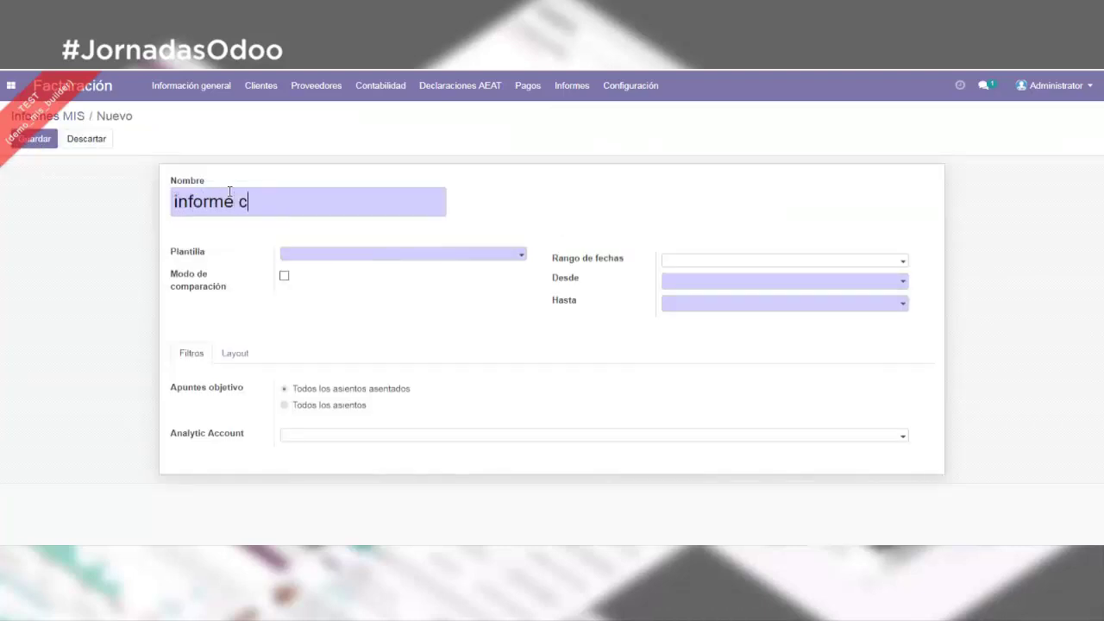
text(apital con subk)
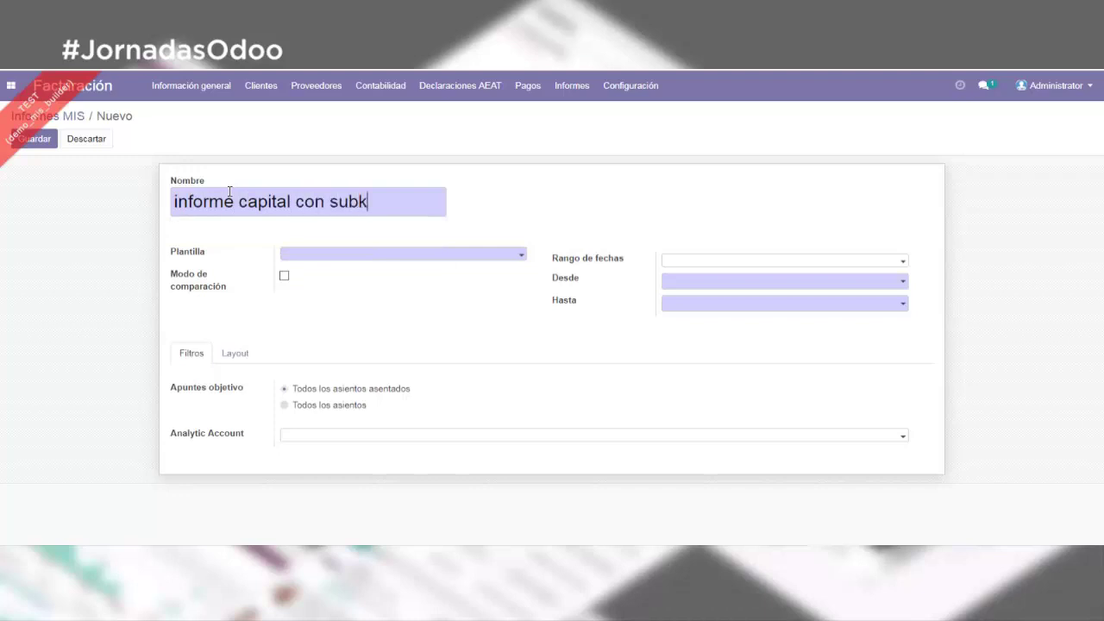
text(pis)
click(335, 256)
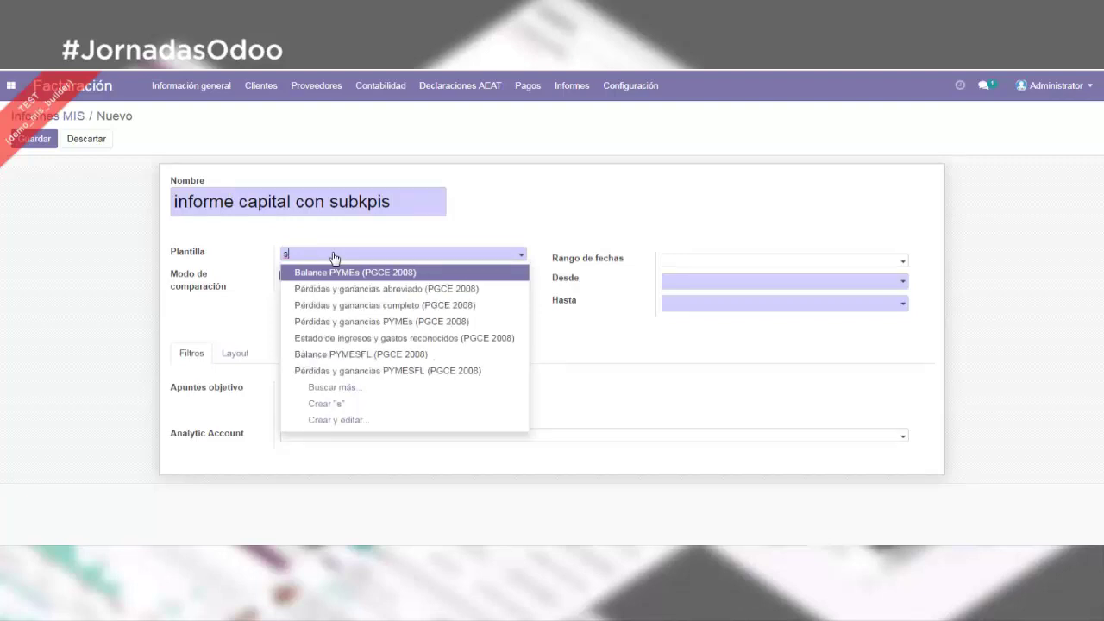
text(sub)
key(BackSpace)
key(BackSpace)
key(BackSpace)
text(ca)
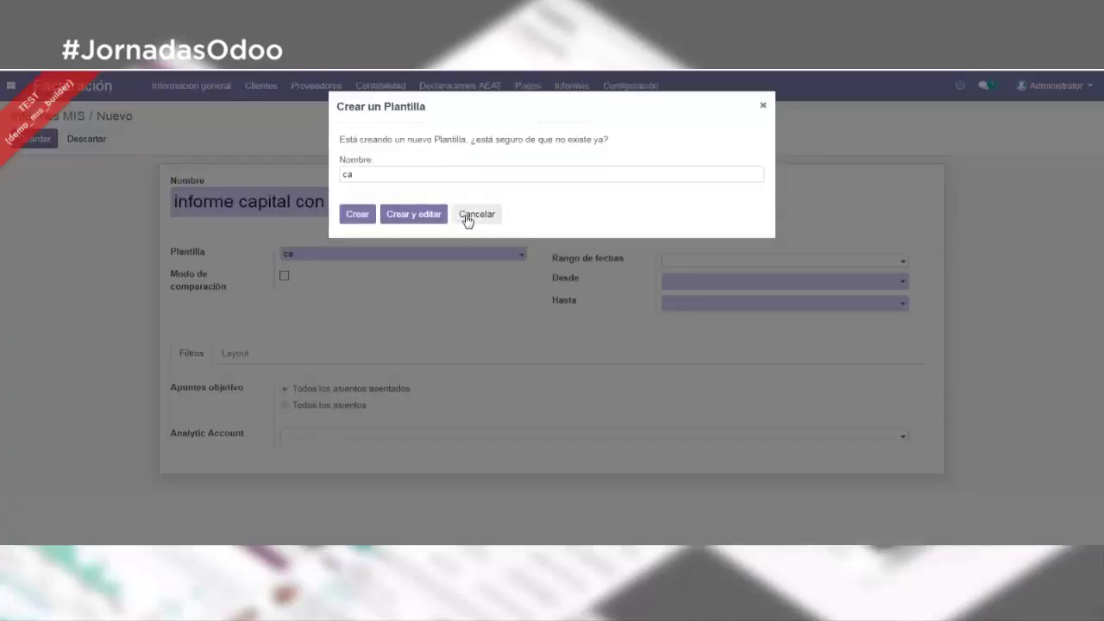
click(473, 216)
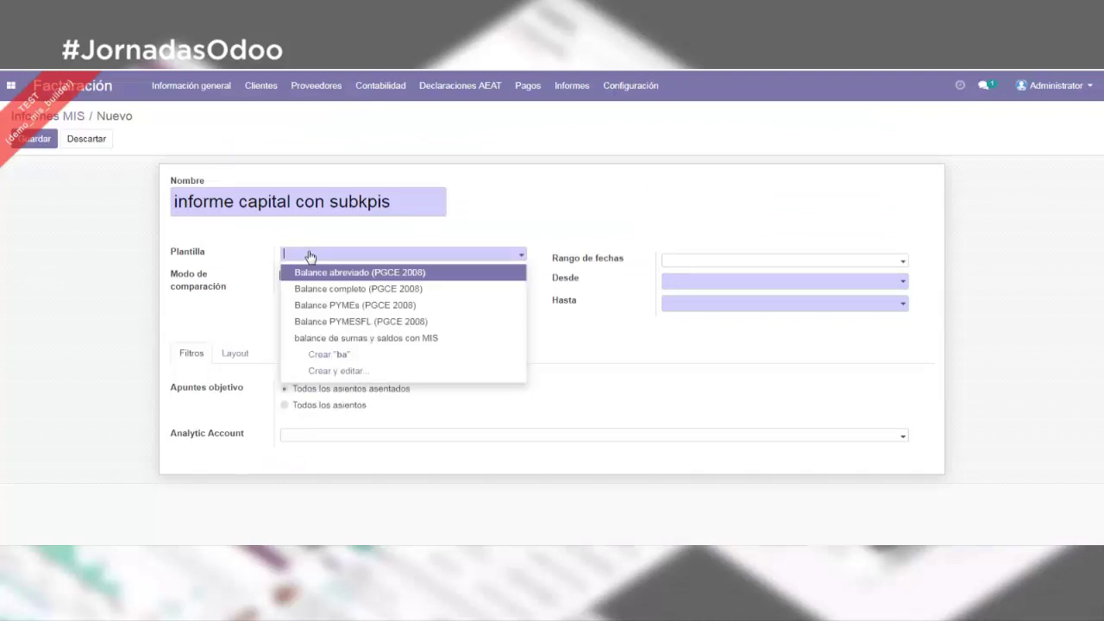
Step: Check the new template's name and contents, and choose balance de sumas y saldos con MIS as the report's template
click(326, 272)
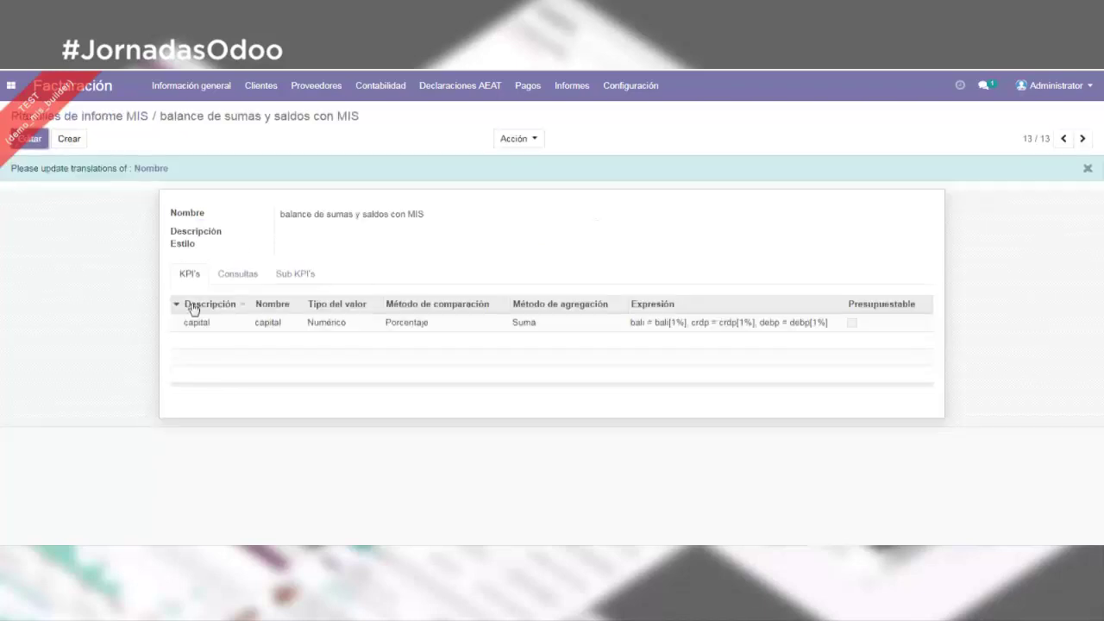
click(235, 276)
click(191, 275)
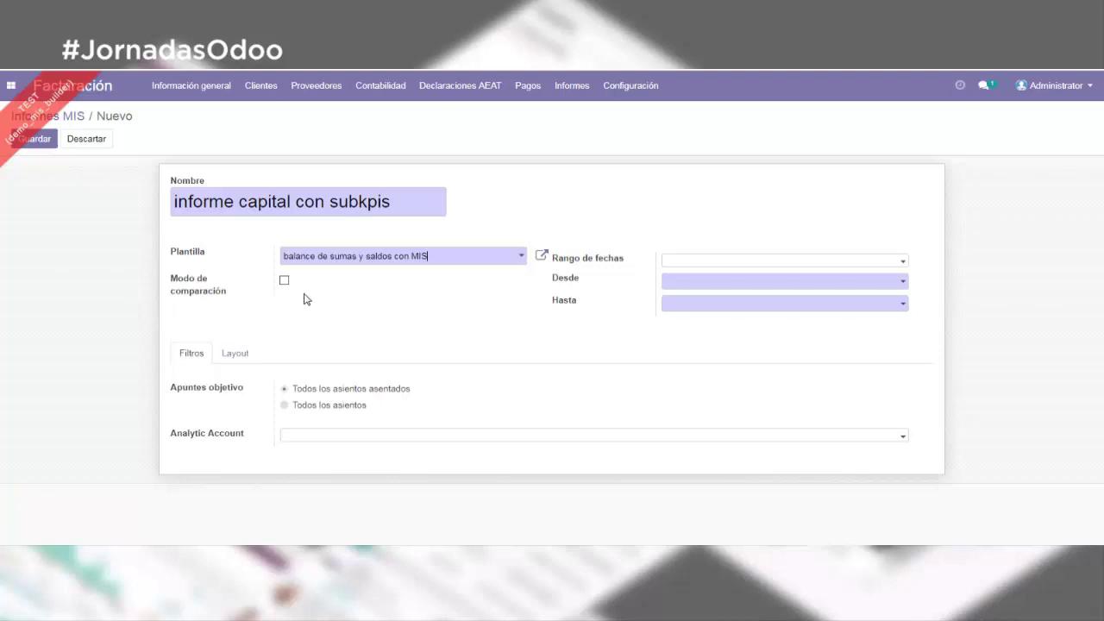
Step: Set the report's dates from 01/01/2019 to 22/06/2019 and save the report
click(702, 283)
click(704, 308)
click(877, 306)
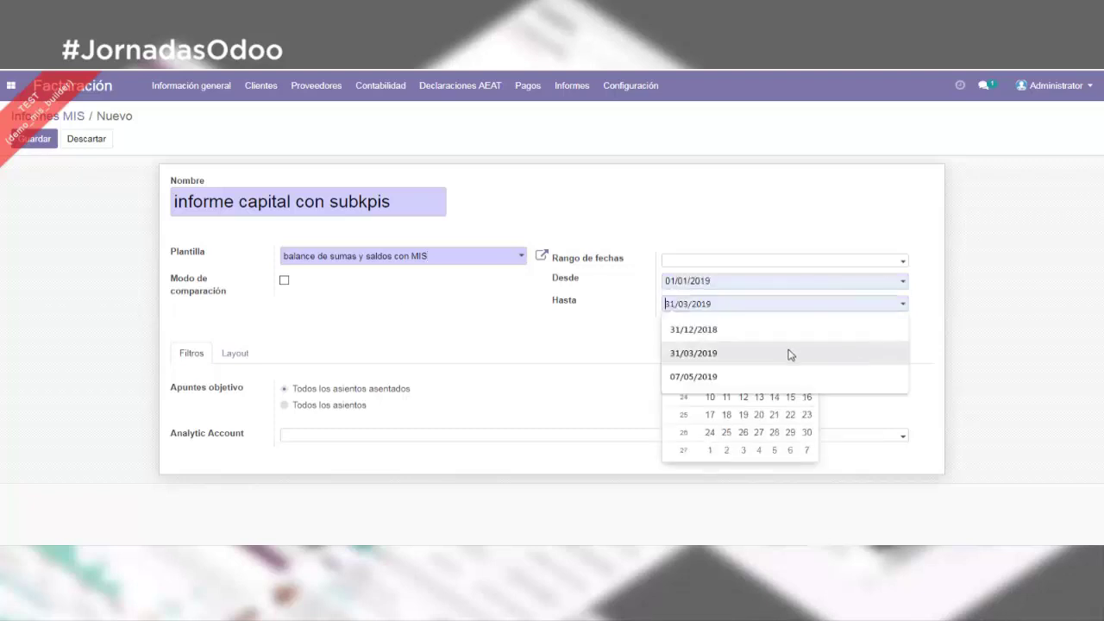
click(790, 415)
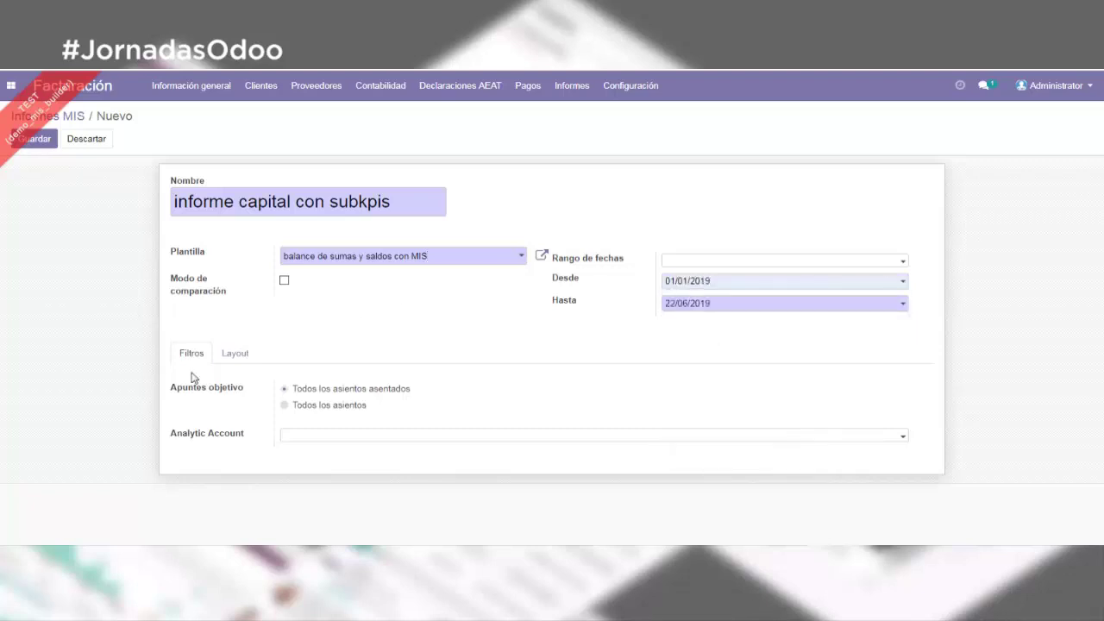
click(44, 142)
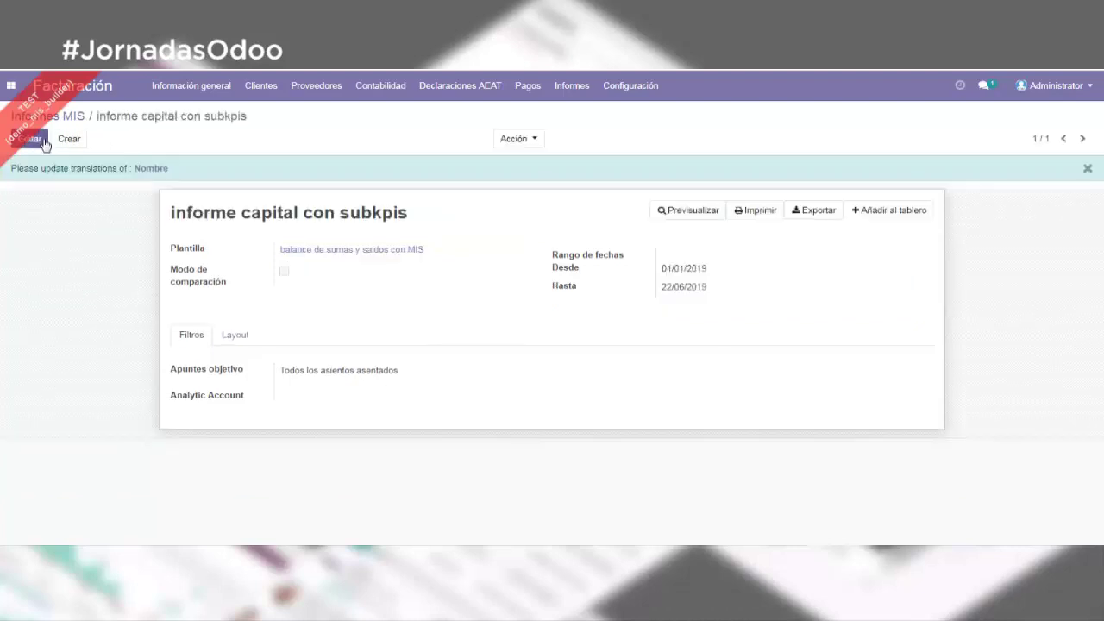
Step: Preview informe capital con subkpis and compare its capital row with the capital KPI's sub KPI expressions in the template
click(680, 217)
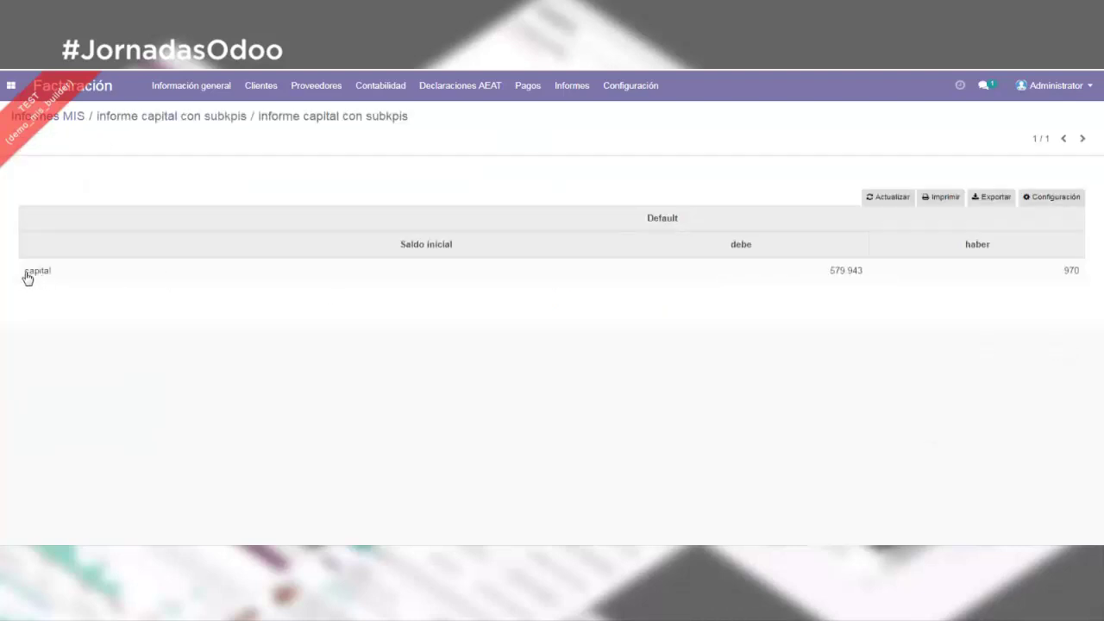
drag(26, 272, 52, 278)
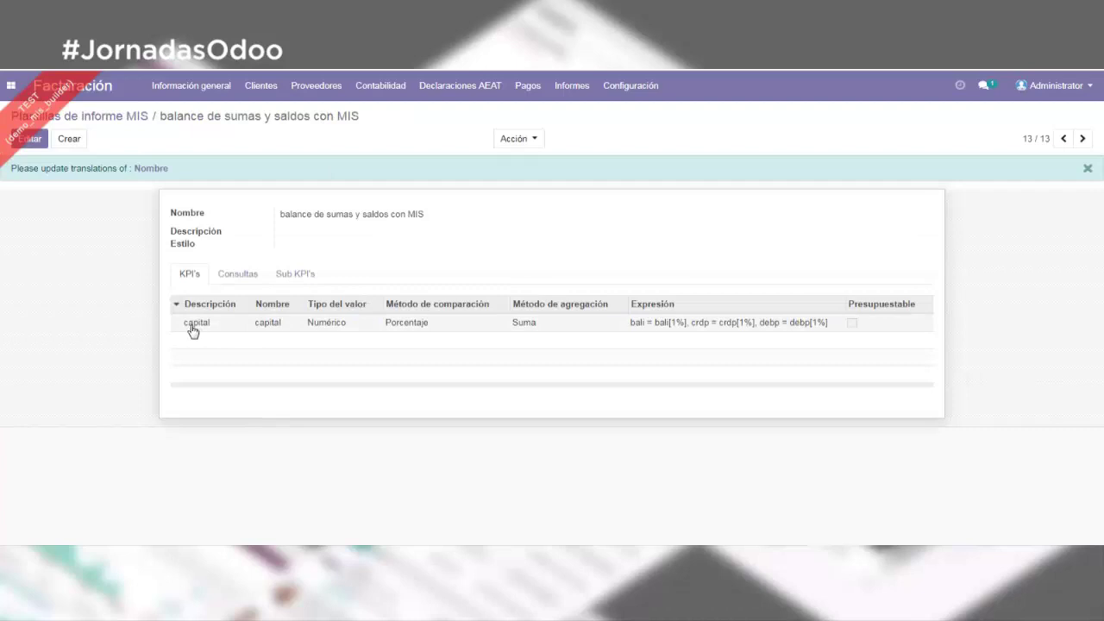
click(369, 327)
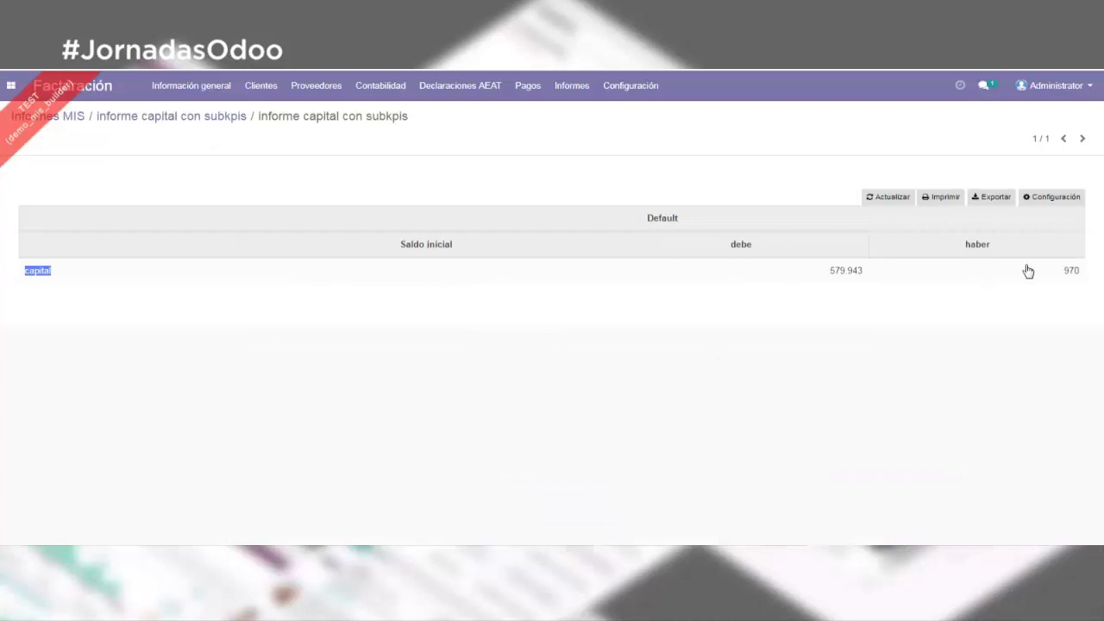
mouse_move(1030, 270)
click(79, 119)
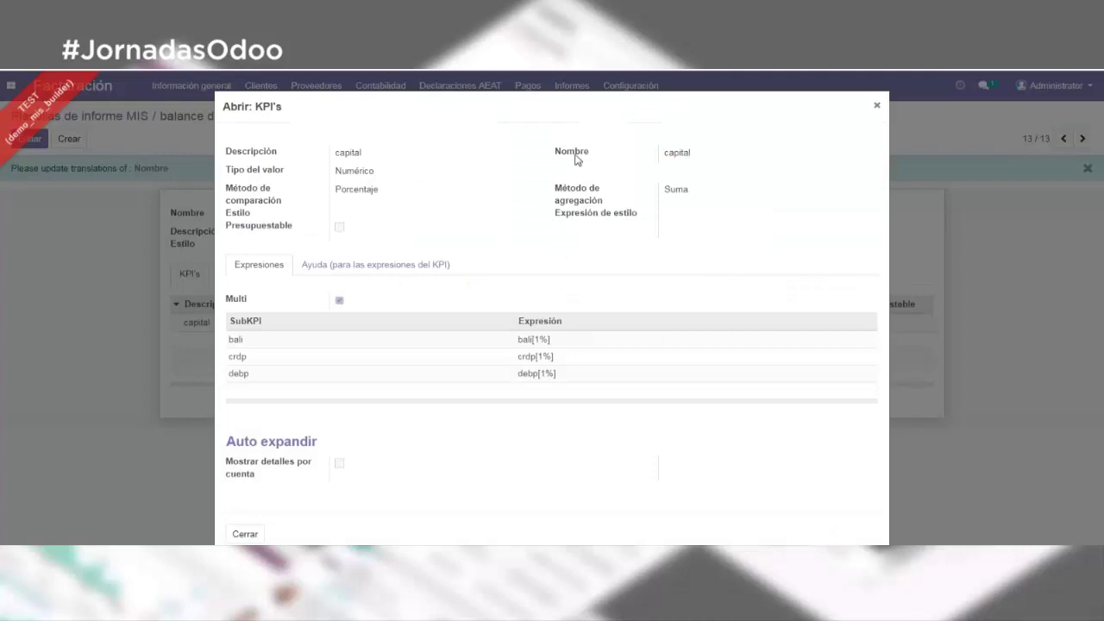
Step: Close the capital KPI and open the Pérdidas y ganancias completo (PGCE 2008) demo template
click(877, 106)
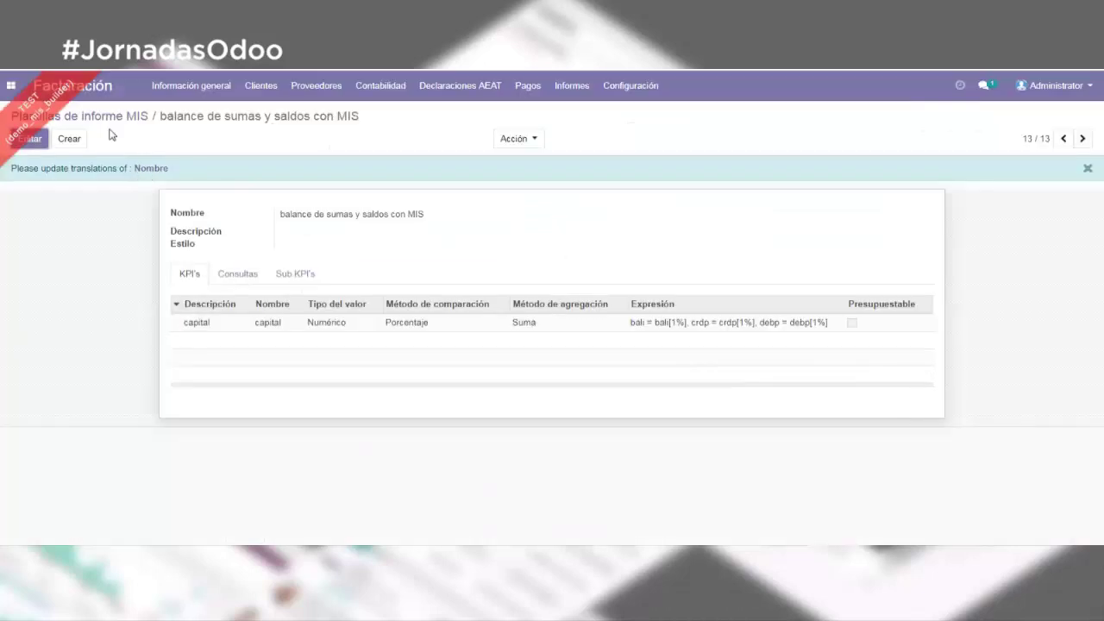
click(110, 115)
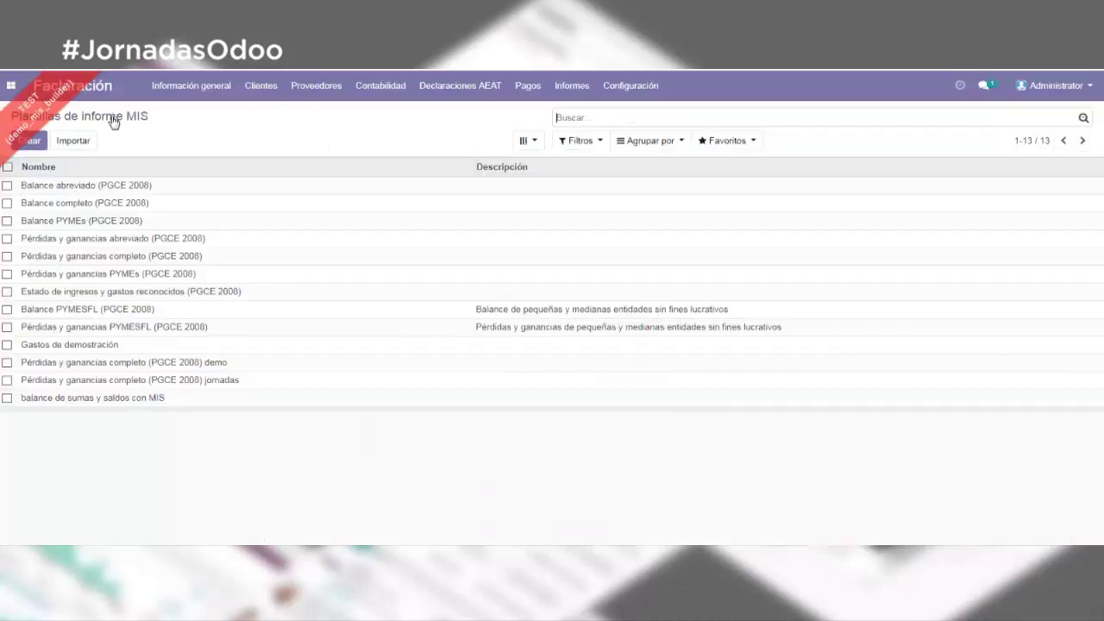
click(227, 365)
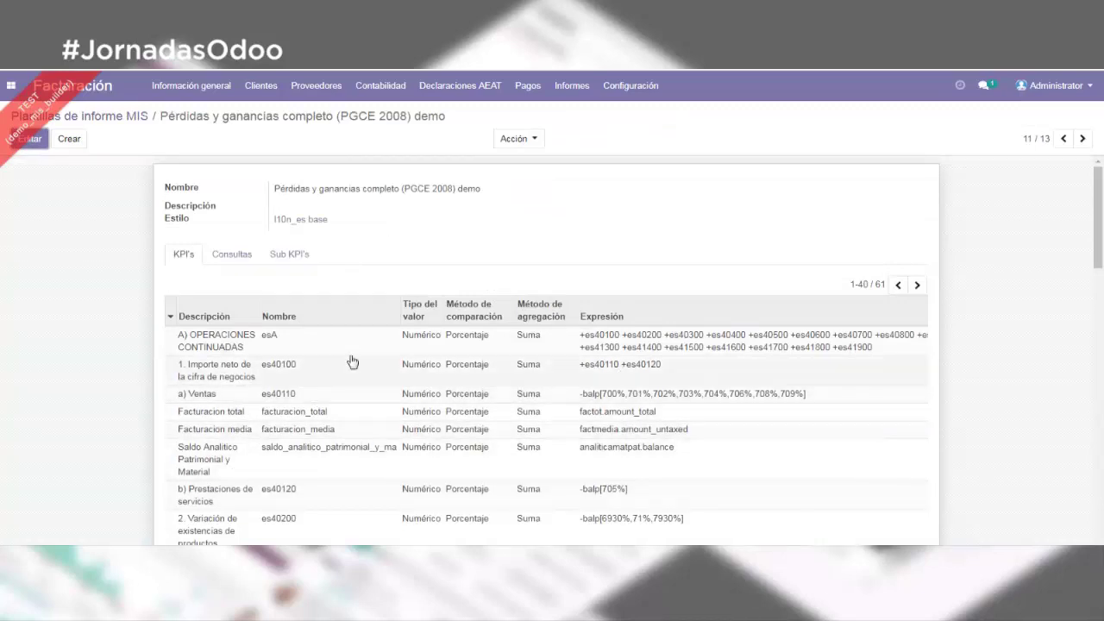
Step: Open the PiG 1T 2019 report from the MIS reports and preview it
click(572, 85)
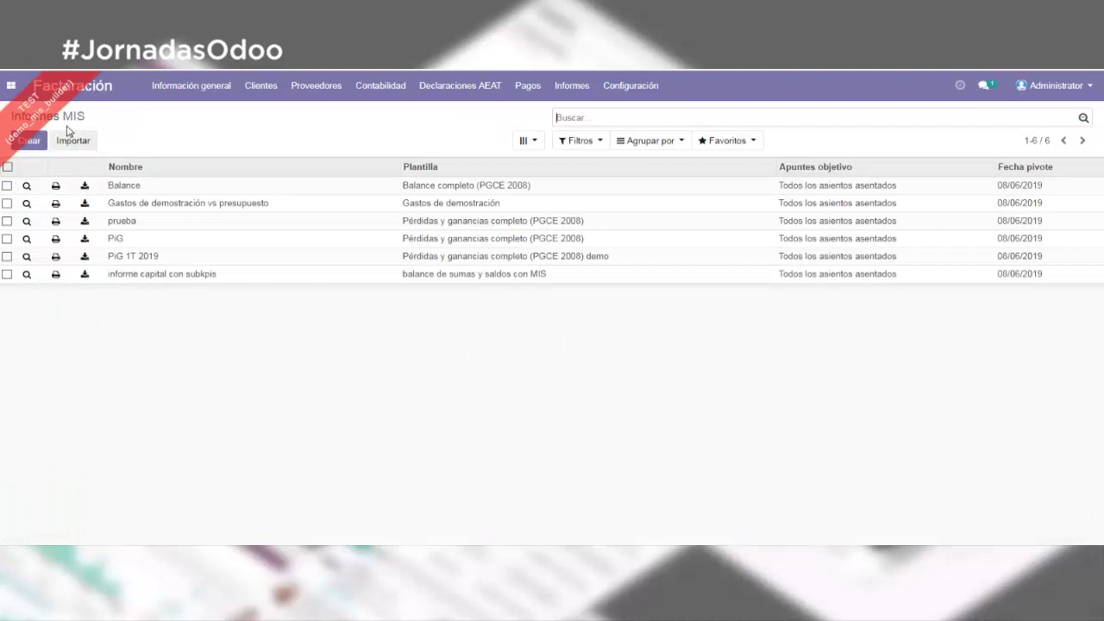
click(138, 259)
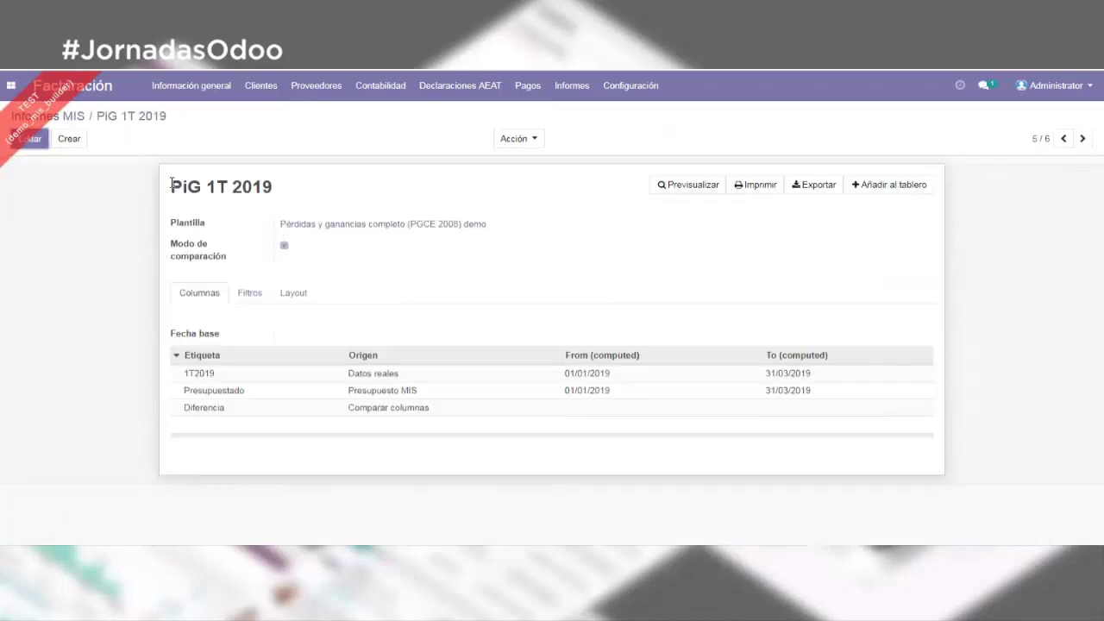
drag(170, 186, 269, 186)
click(269, 186)
click(689, 186)
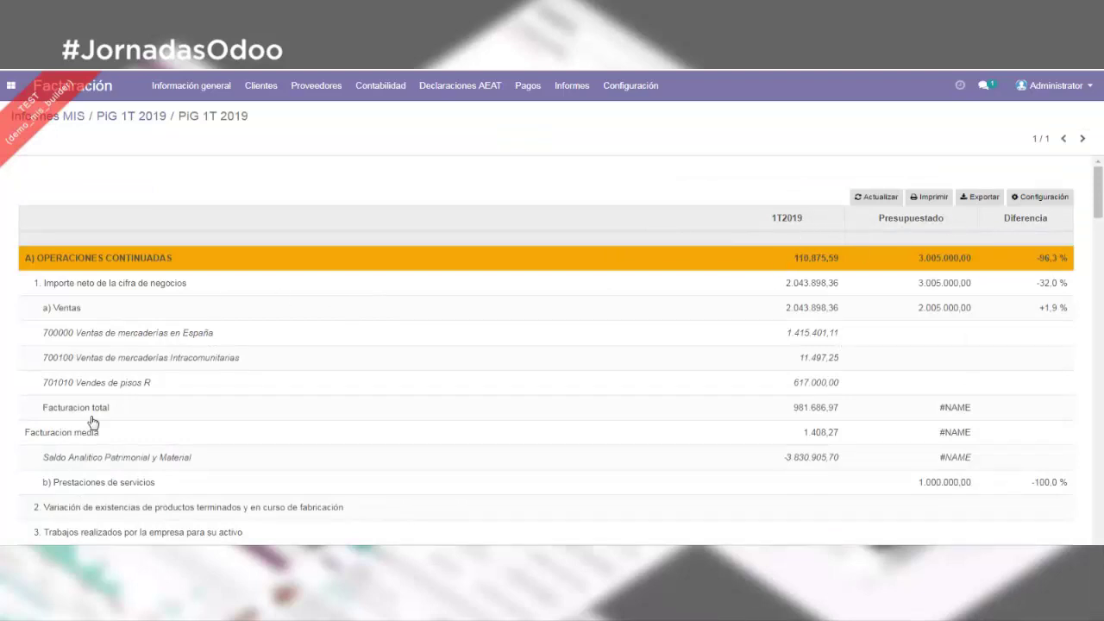
Step: Examine the Facturacion total, Facturacion media and Saldo Analitico Patrimonial y Material rows, then leave the preview
drag(49, 407, 853, 408)
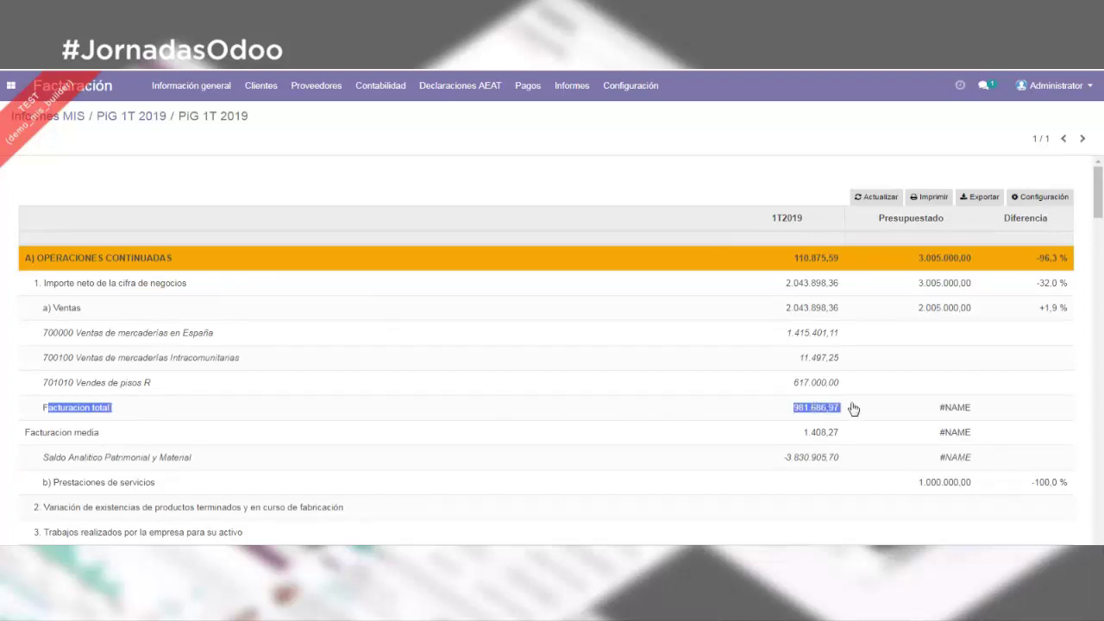
mouse_move(827, 453)
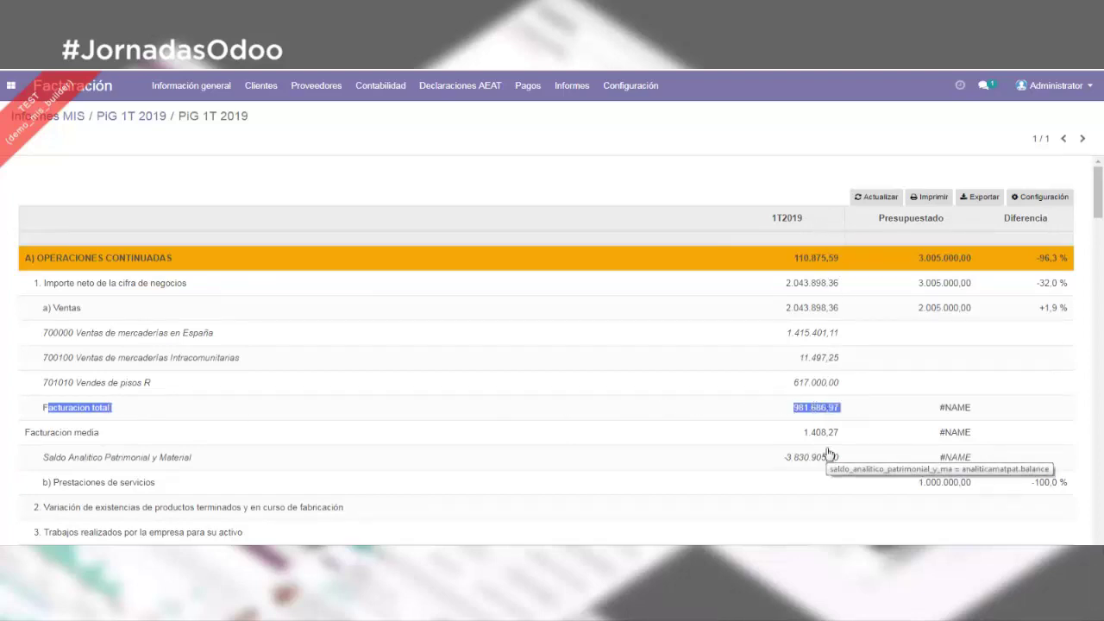
click(698, 169)
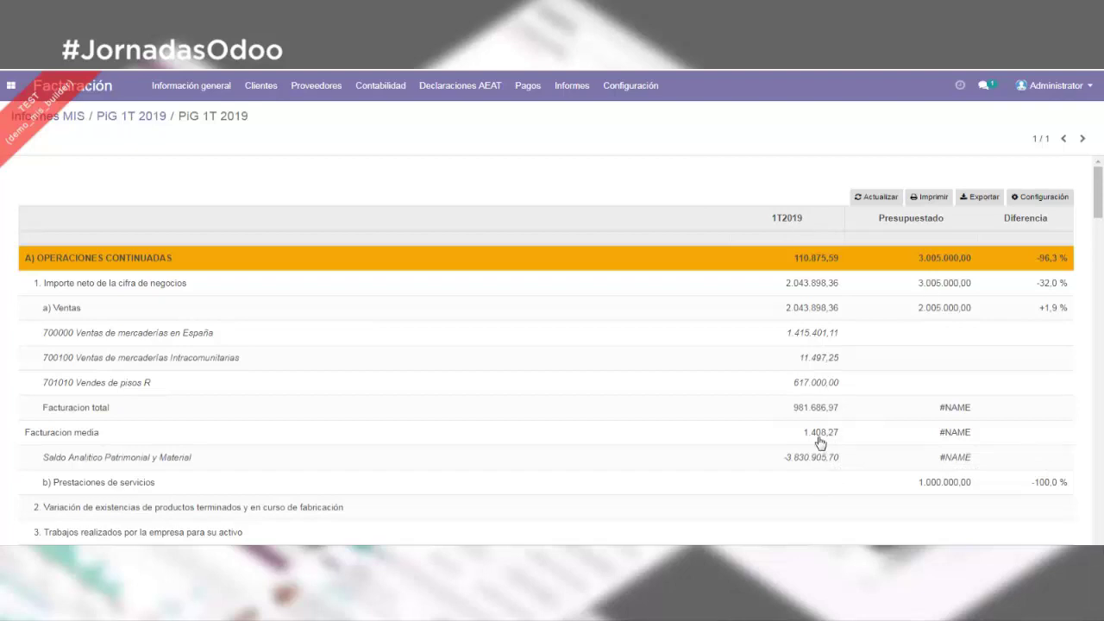
mouse_move(815, 469)
click(143, 117)
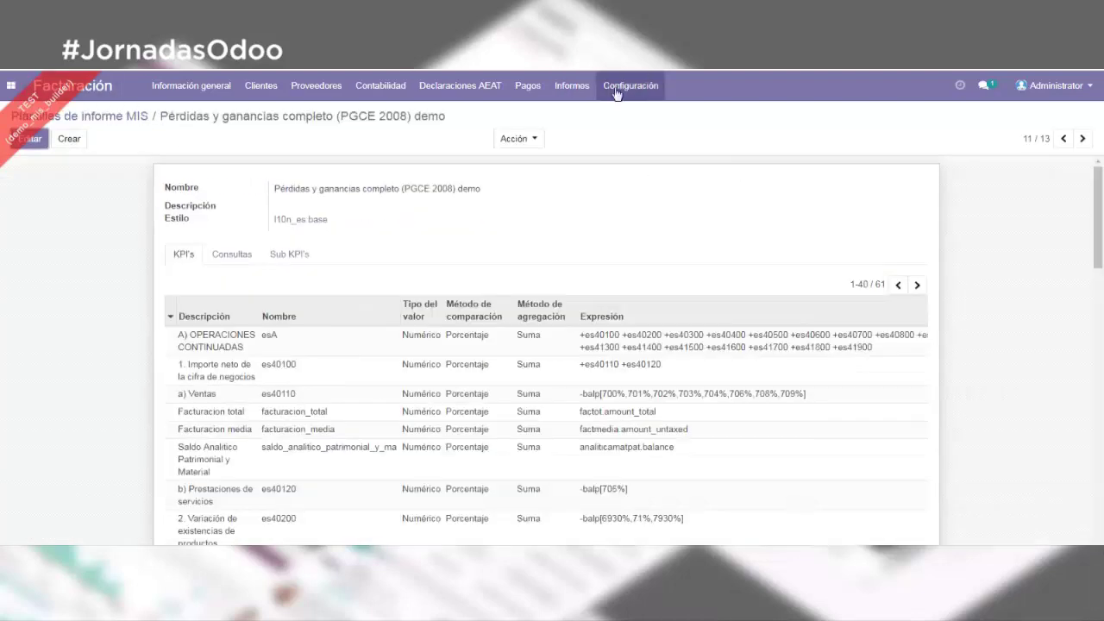
Step: Reopen the Pérdidas y ganancias completo (PGCE 2008) demo template and review its KPIs, queries and sub KPIs
click(630, 85)
click(681, 540)
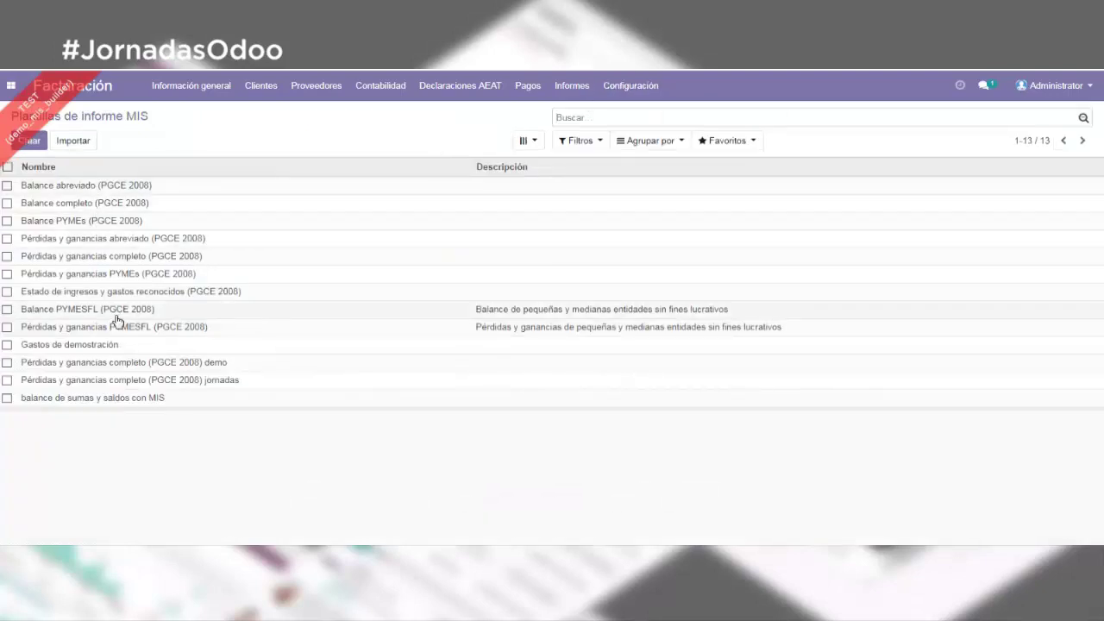
click(259, 359)
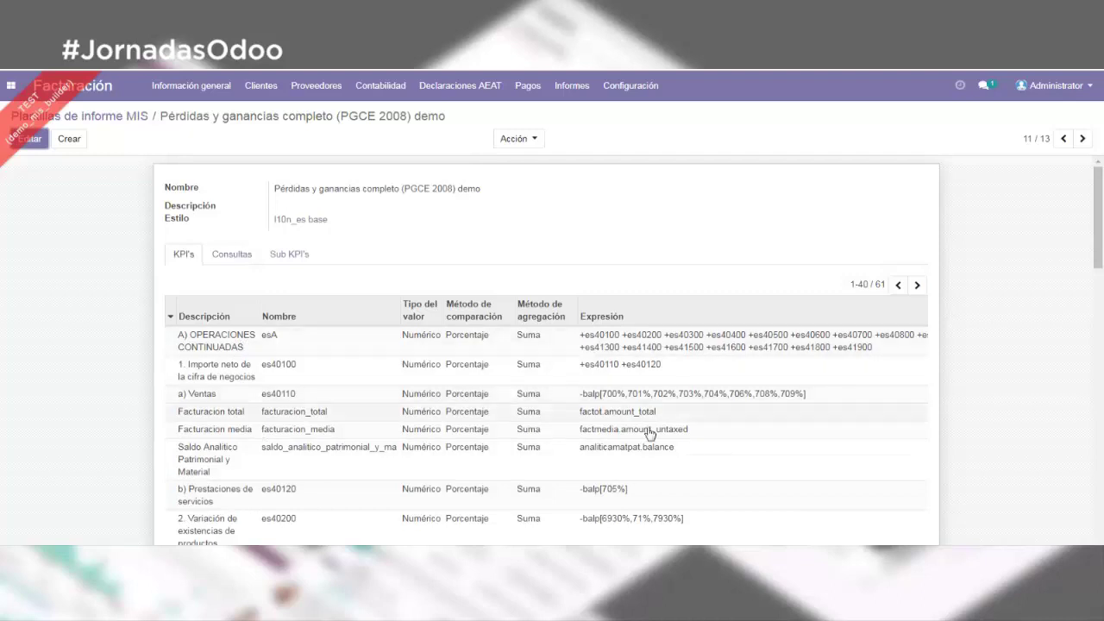
click(236, 255)
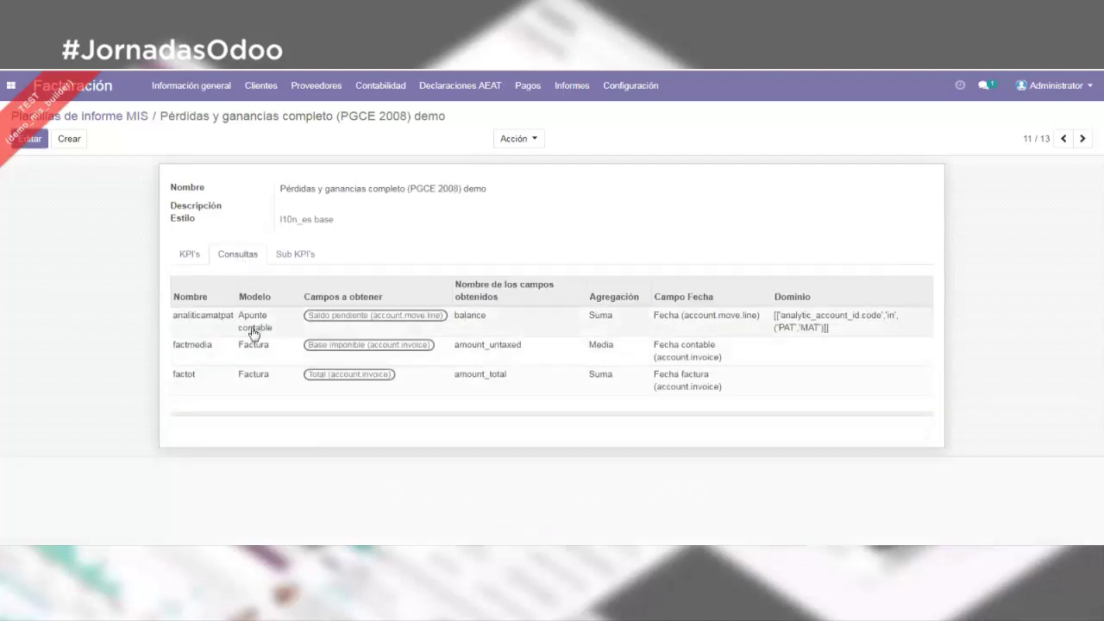
click(187, 257)
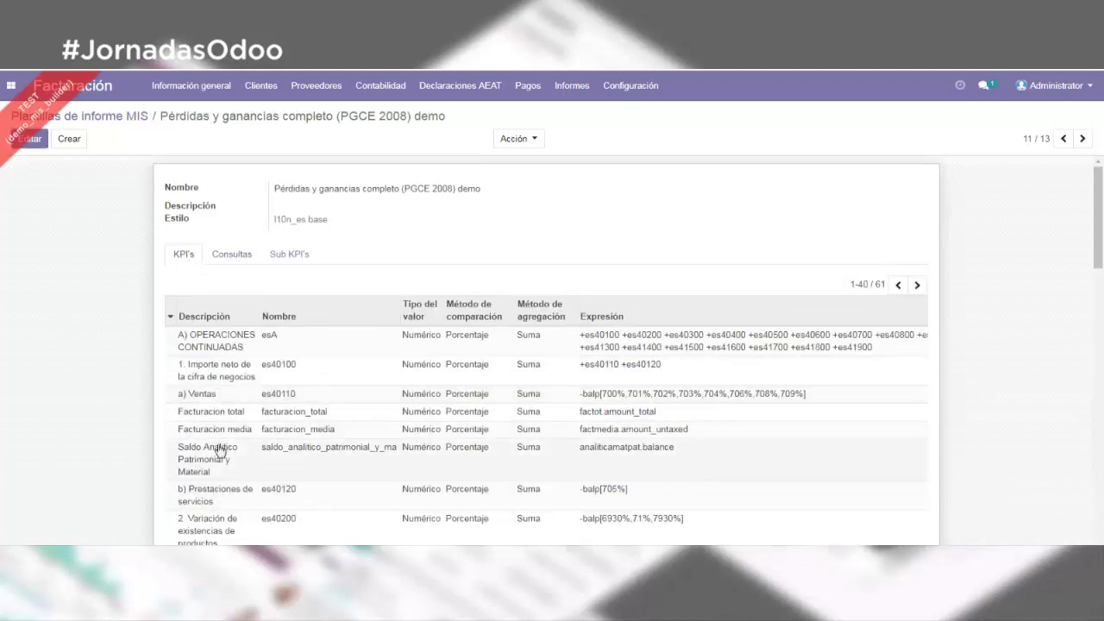
click(288, 257)
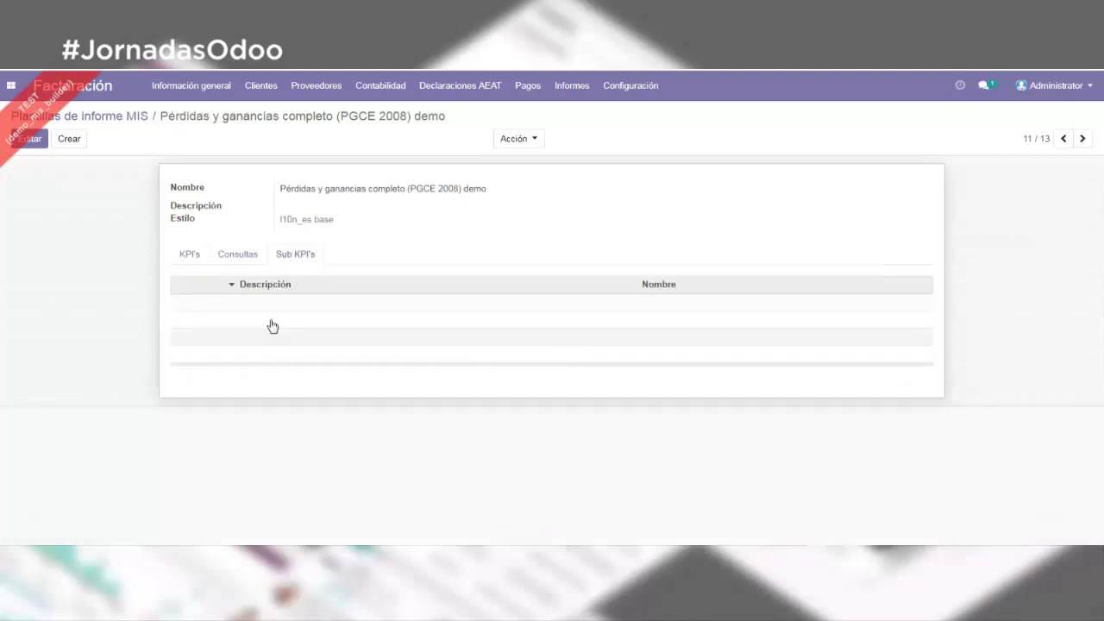
click(184, 254)
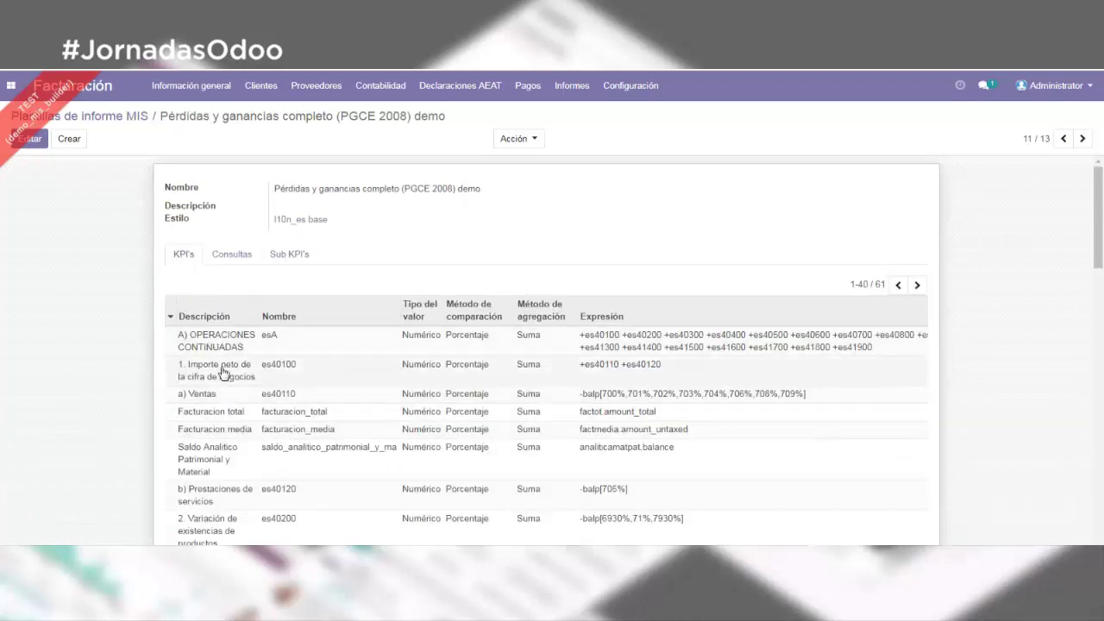
Step: Open the MIS budget Presupuesto demo and examine its budget items, including their amounts and analytic accounts
click(128, 116)
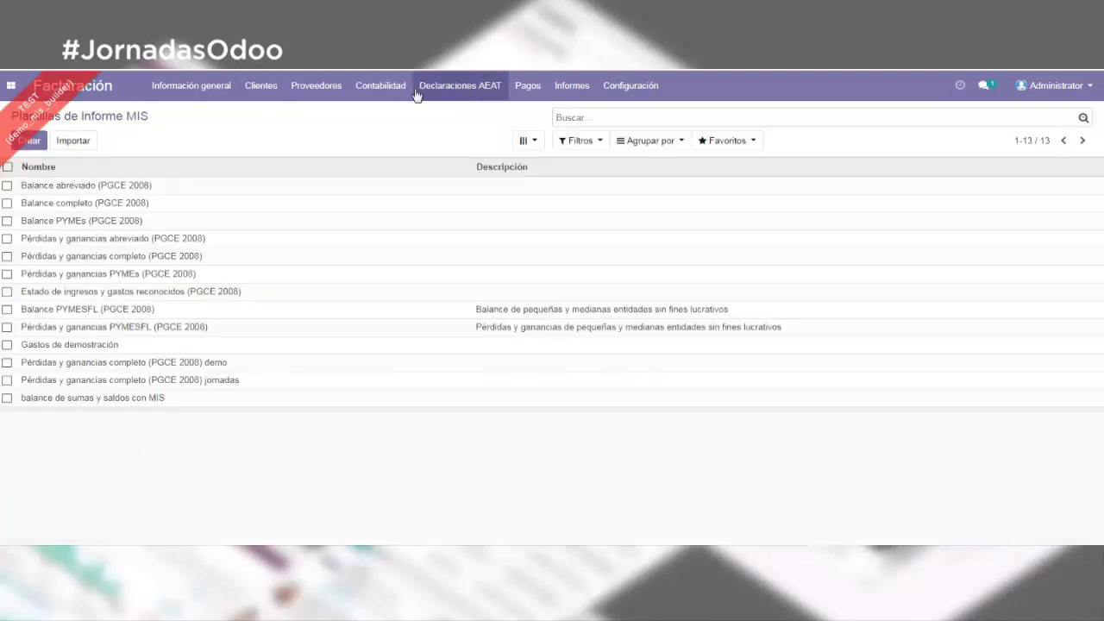
click(634, 85)
click(572, 86)
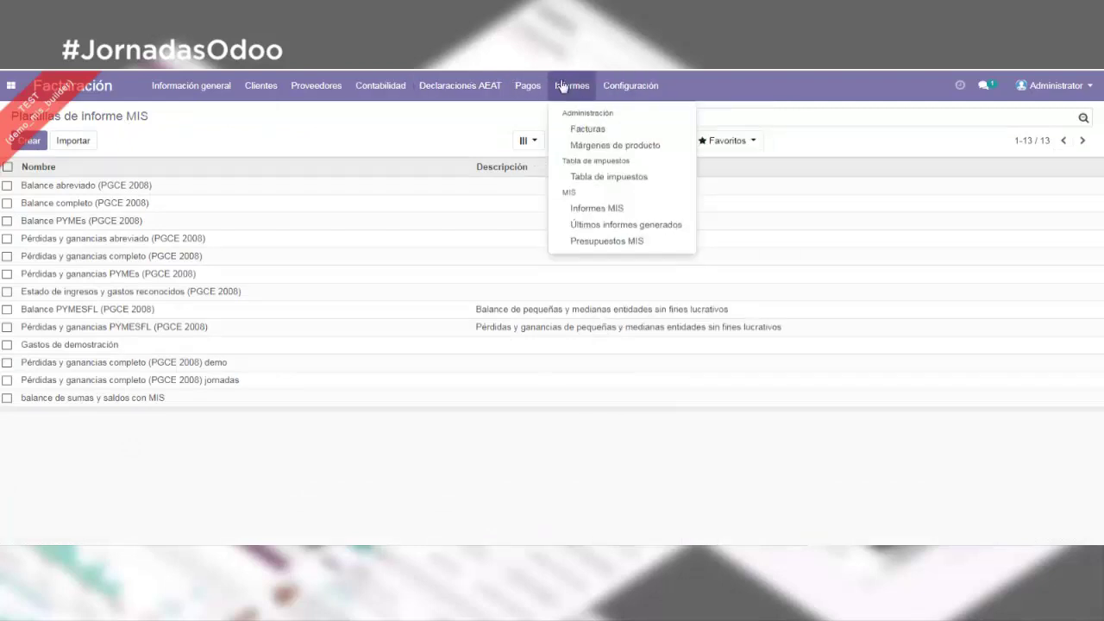
click(609, 247)
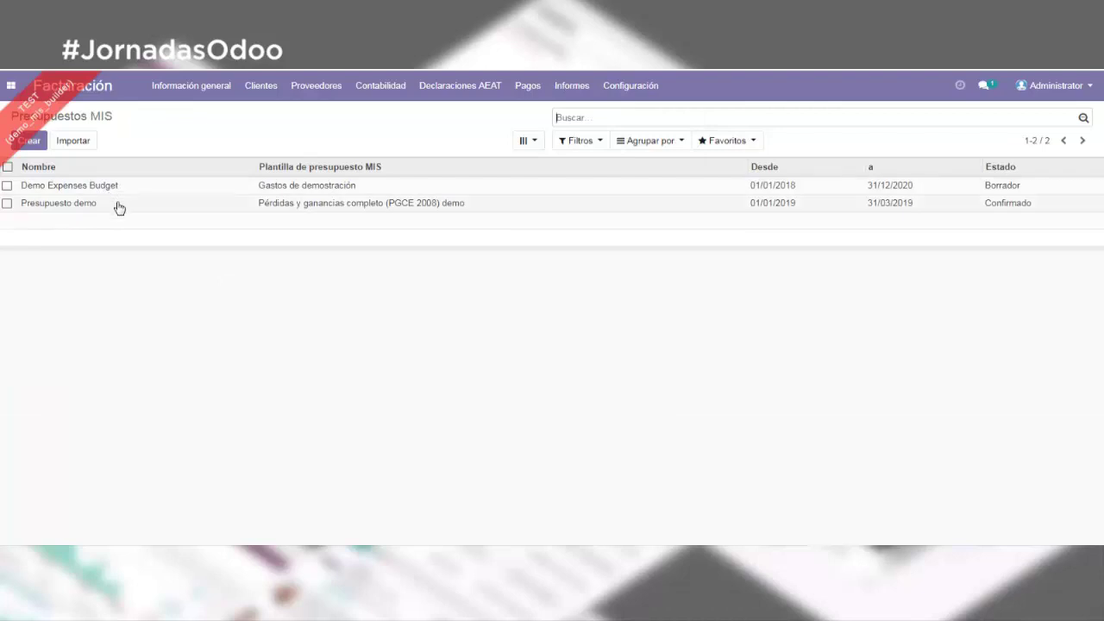
click(119, 206)
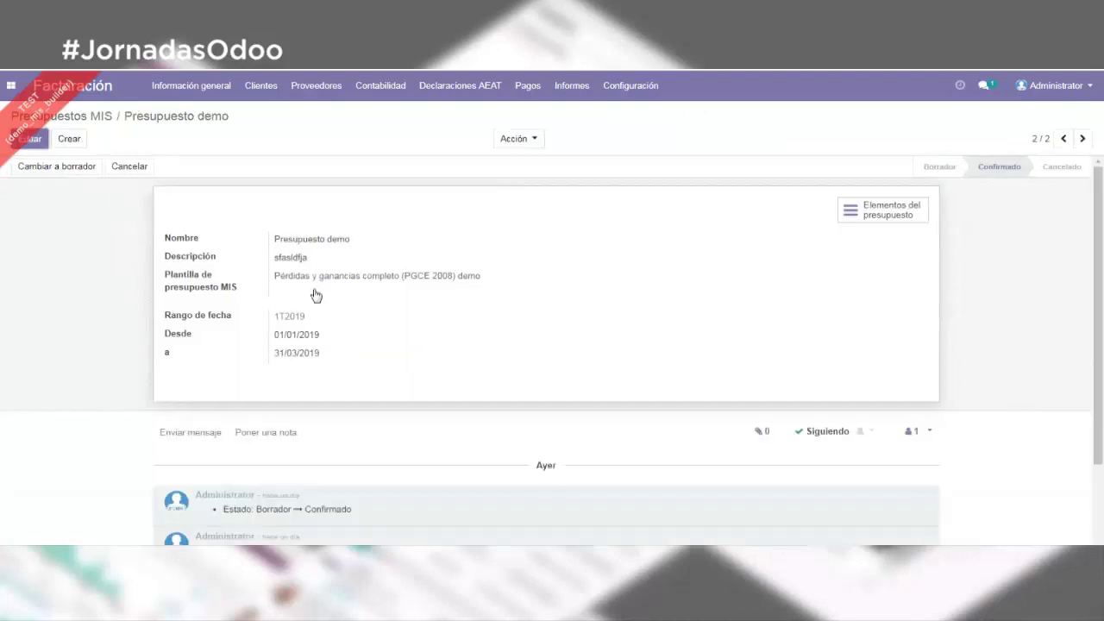
click(891, 217)
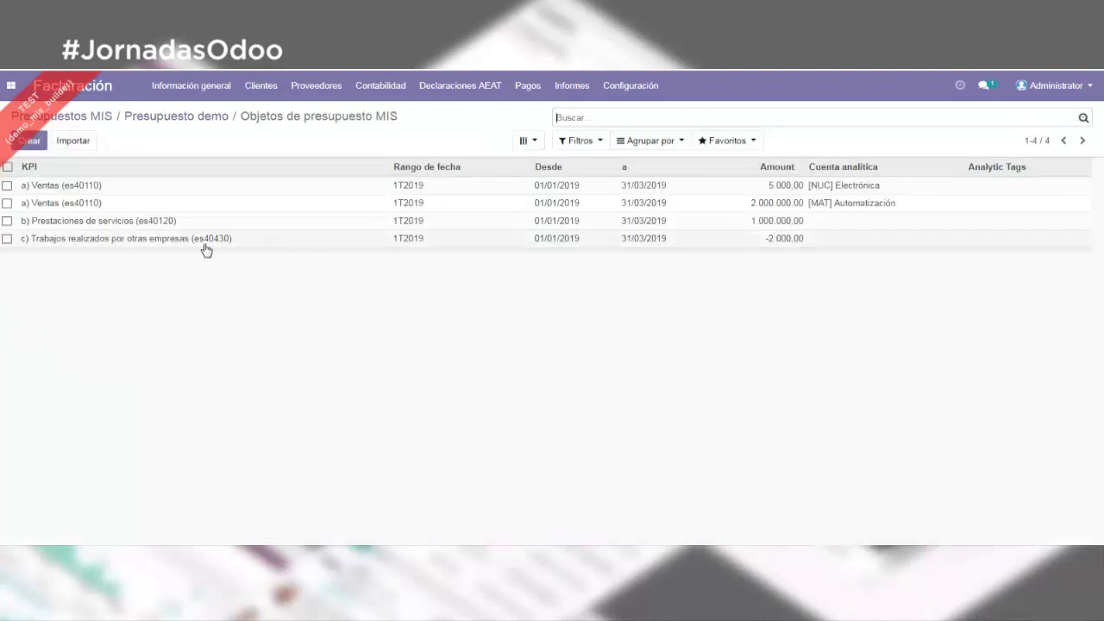
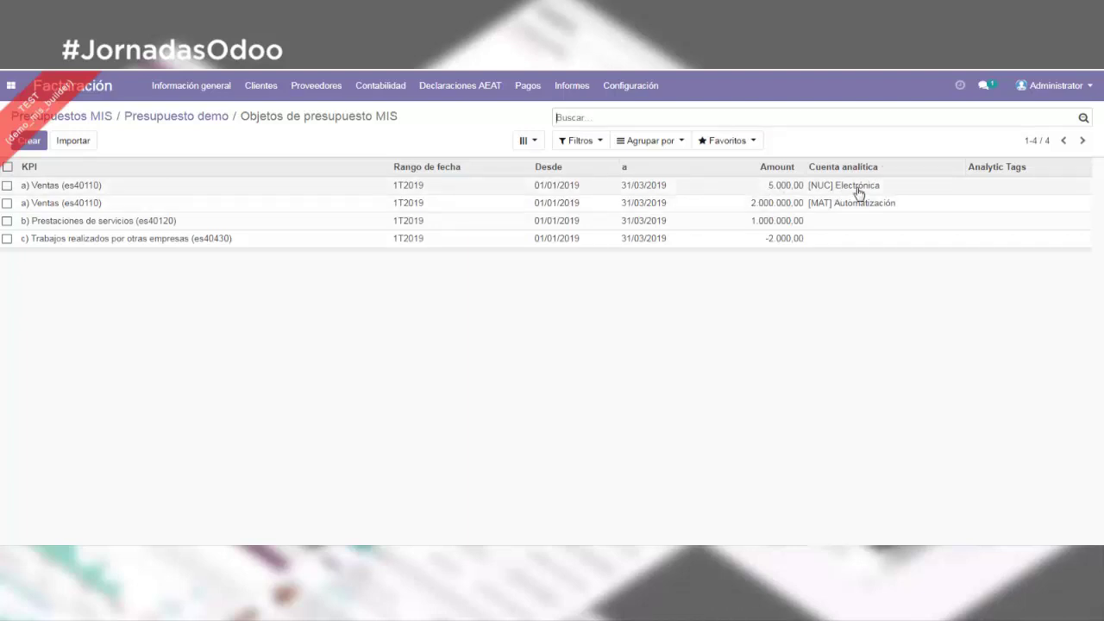
Step: Return to the PiG 1T 2019 report and check its layout and filter settings
click(110, 121)
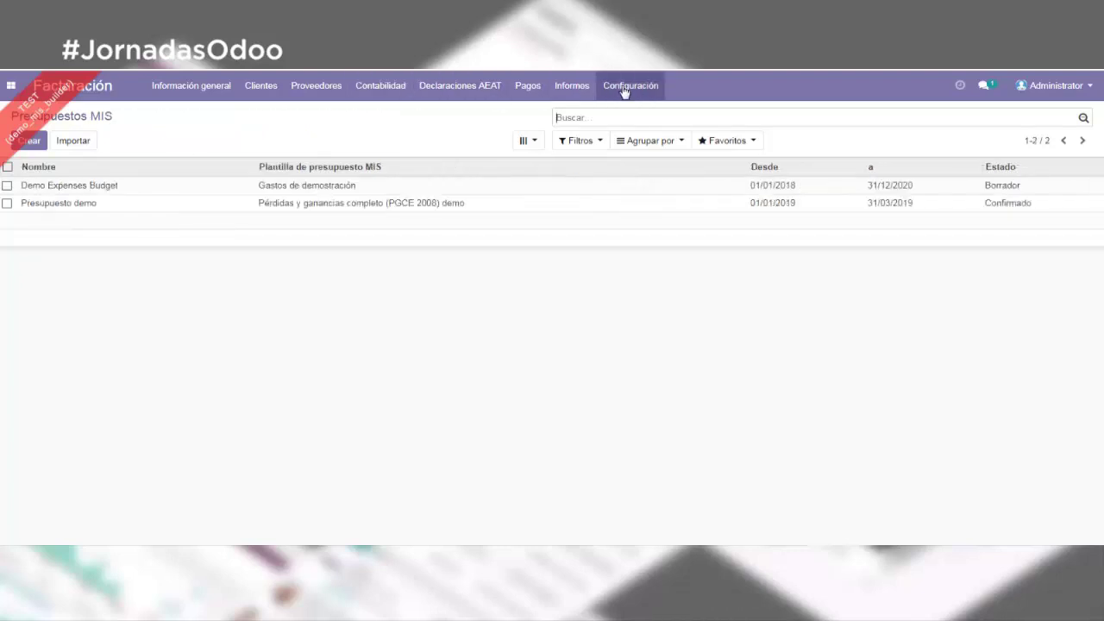
click(573, 87)
click(596, 209)
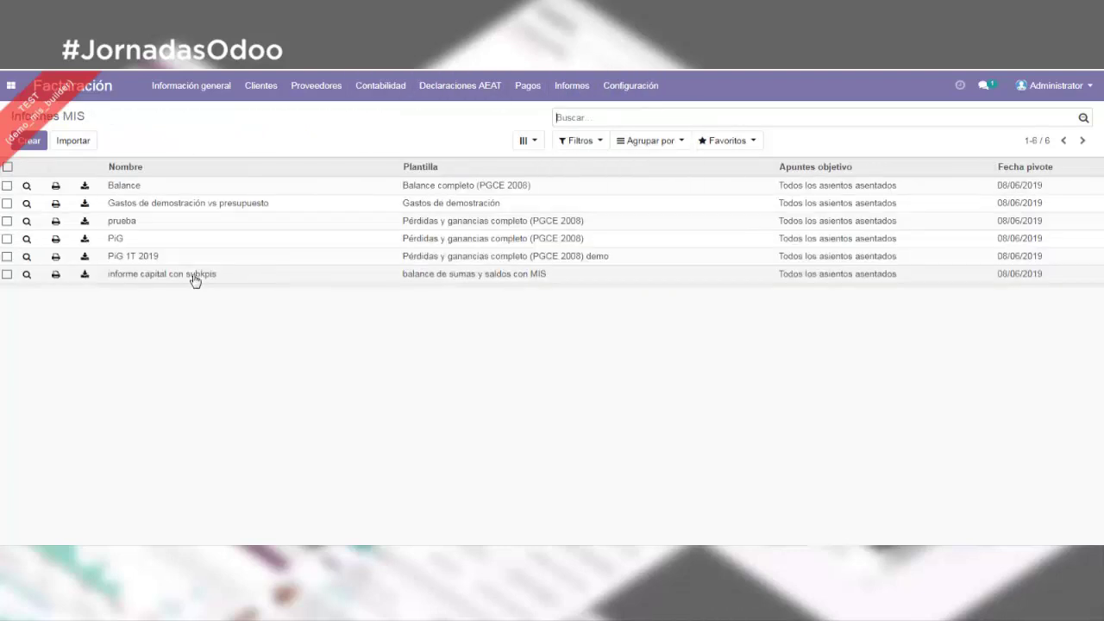
click(163, 262)
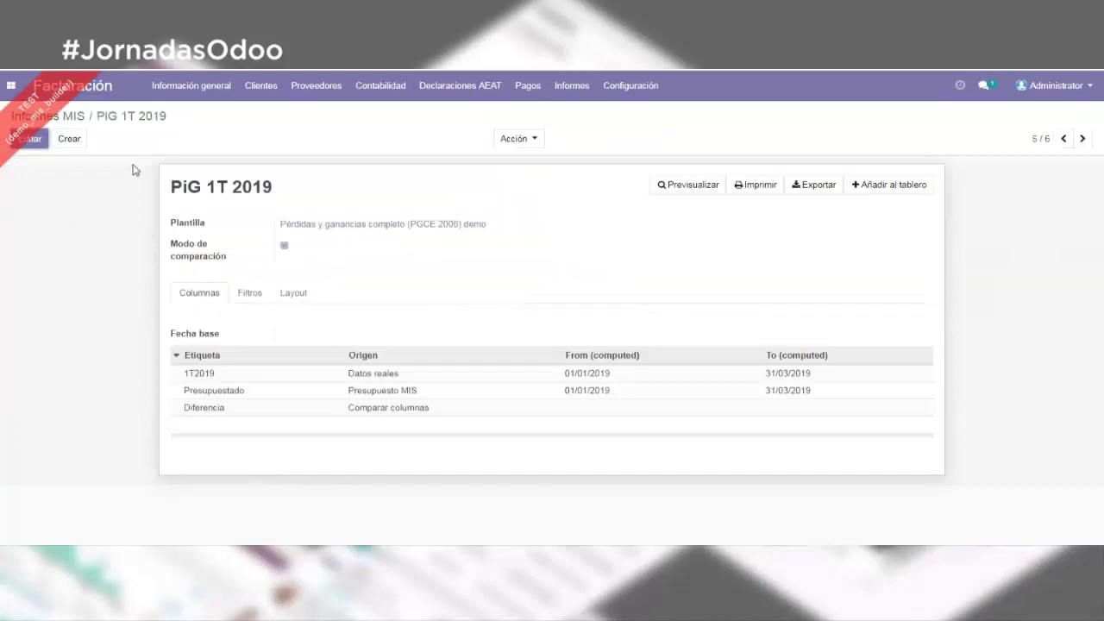
click(300, 300)
click(249, 302)
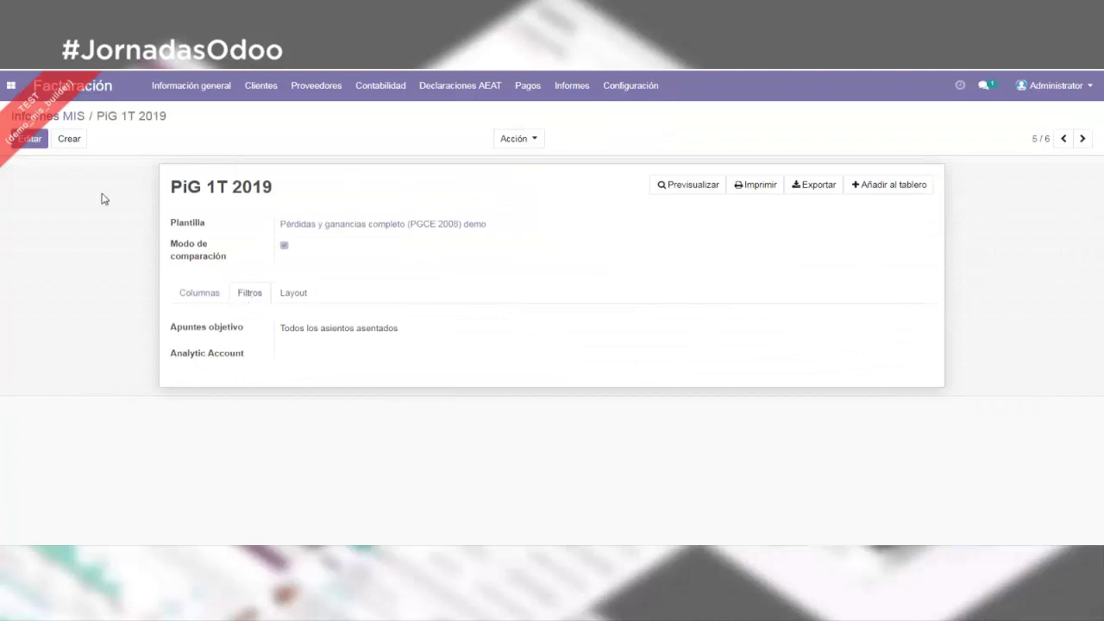
Step: Start editing PiG 1T 2019, switch its comparison mode off and on again, and show its comparison columns
click(36, 140)
click(285, 269)
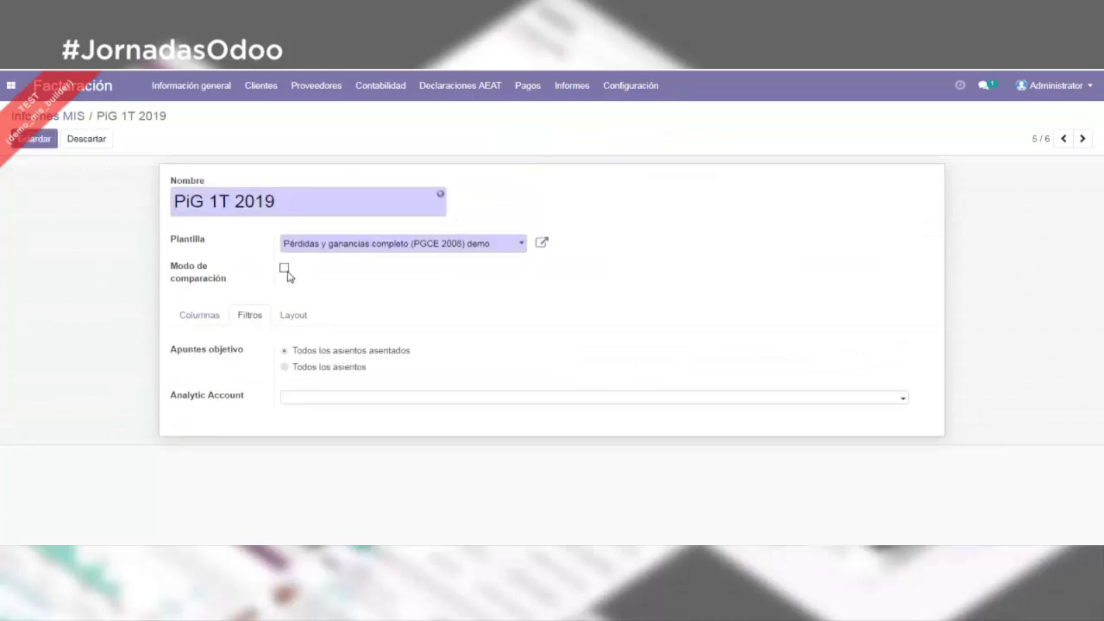
click(285, 269)
click(204, 317)
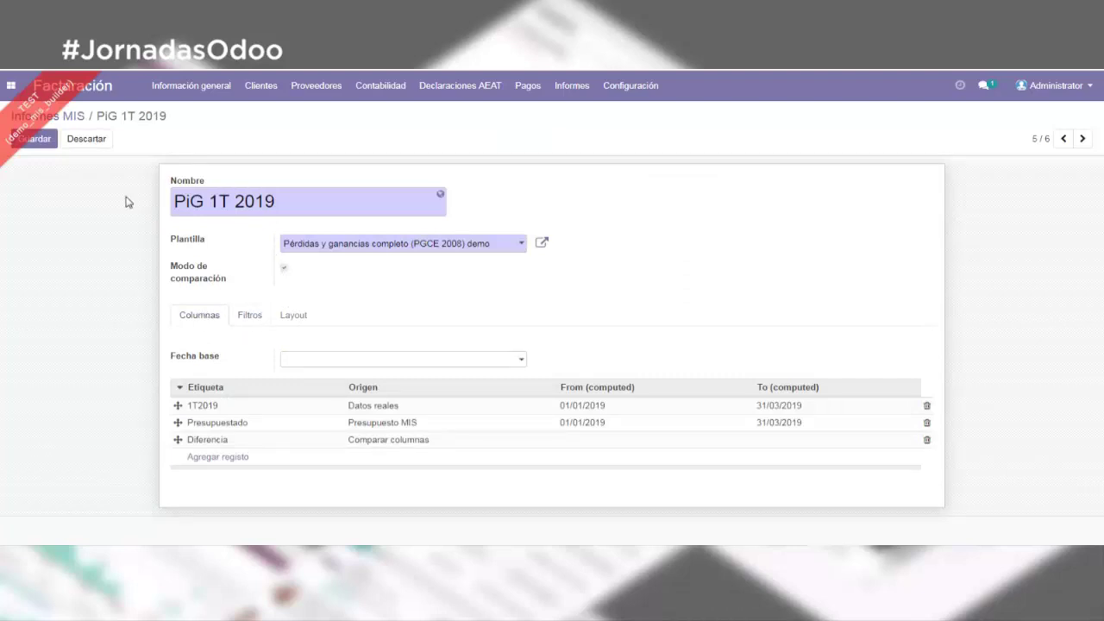
Step: Save PiG 1T 2019, preview its real, budgeted and difference columns, and return to the MIS reports list
click(34, 139)
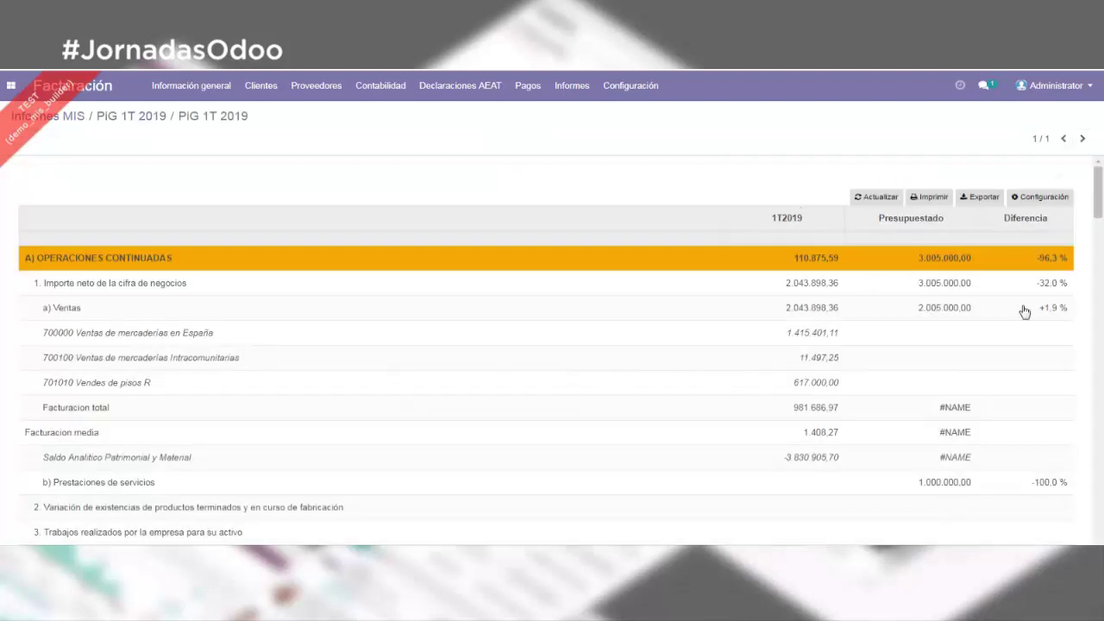
click(131, 116)
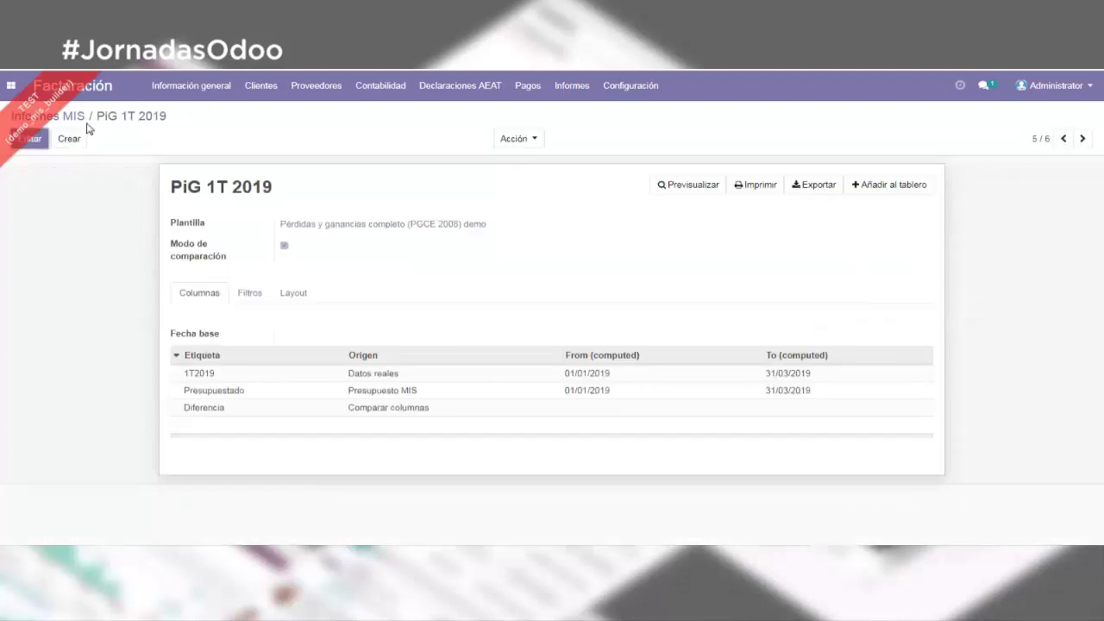
click(80, 123)
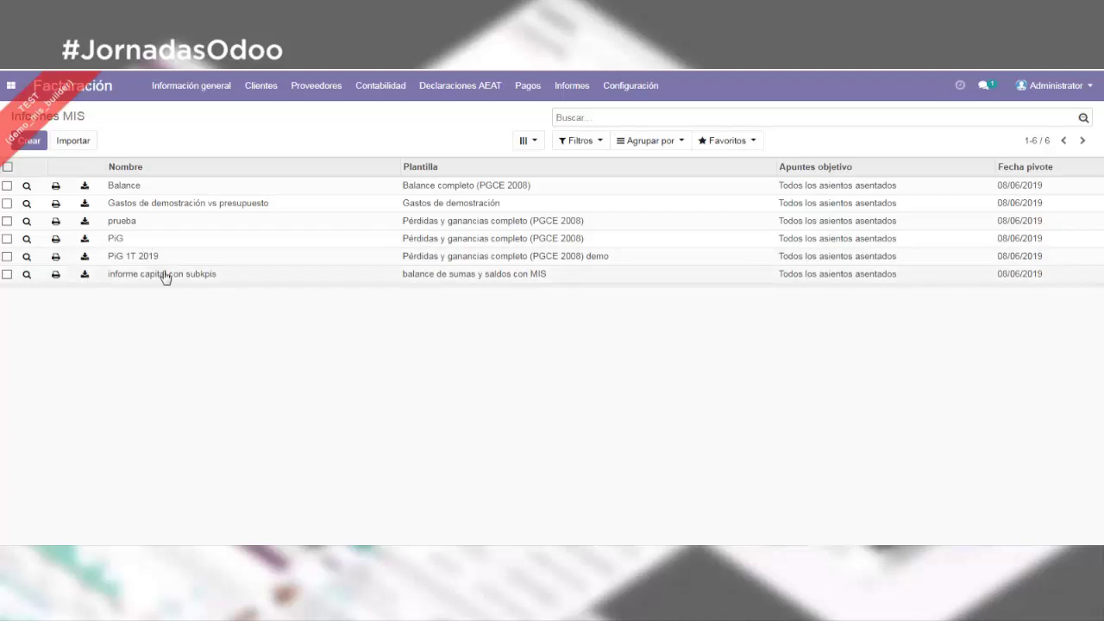
Step: Preview the informe capital con subkpis report to view its sub KPI columns, and return to the MIS reports list
click(163, 273)
click(690, 185)
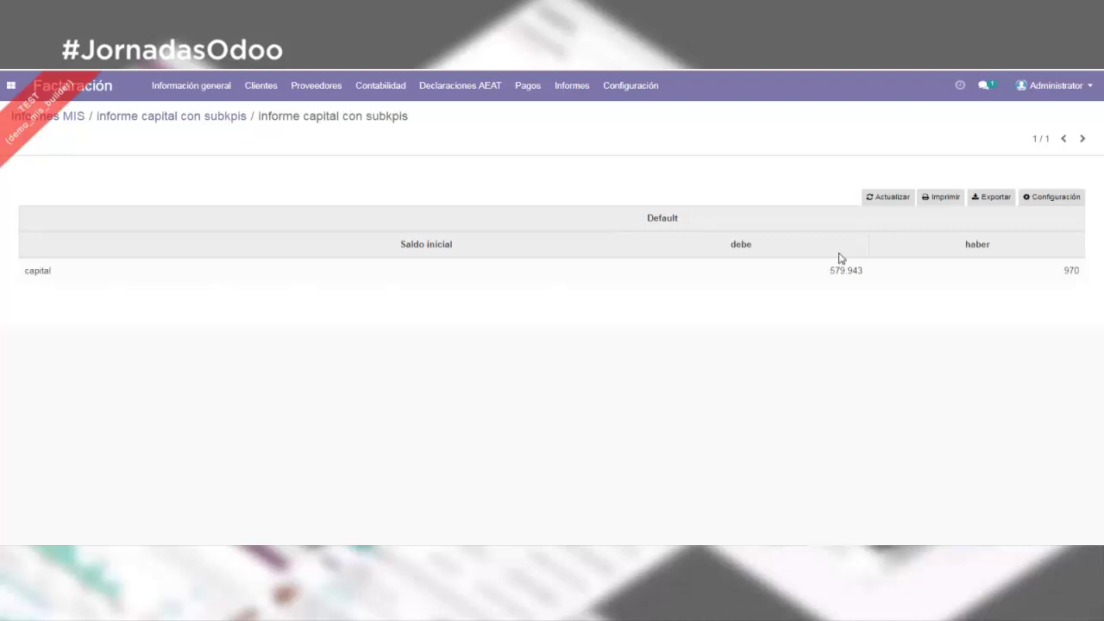
click(130, 116)
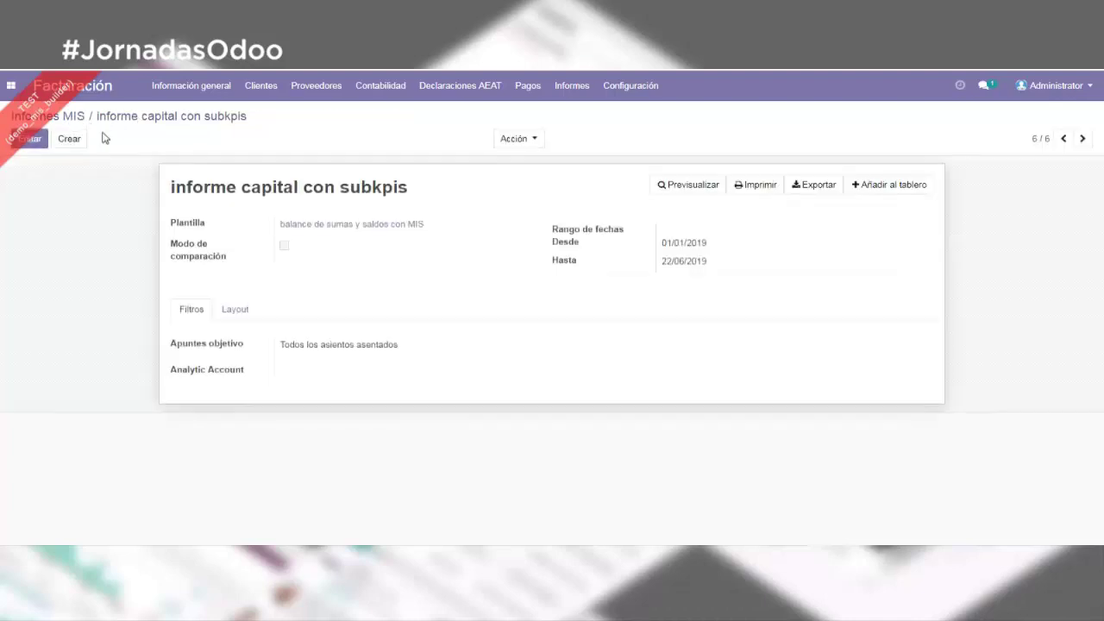
click(74, 117)
Step: Open PiG 1T 2019 for editing and examine the origin options of its 1T2019 column, leaving it on Datos reales
click(148, 257)
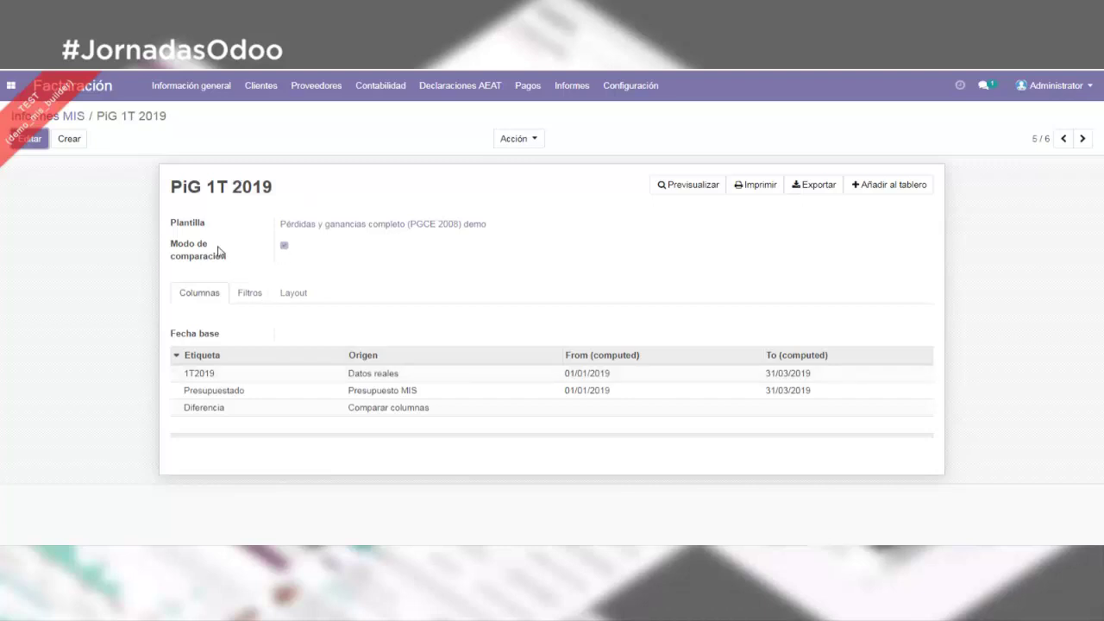
click(33, 139)
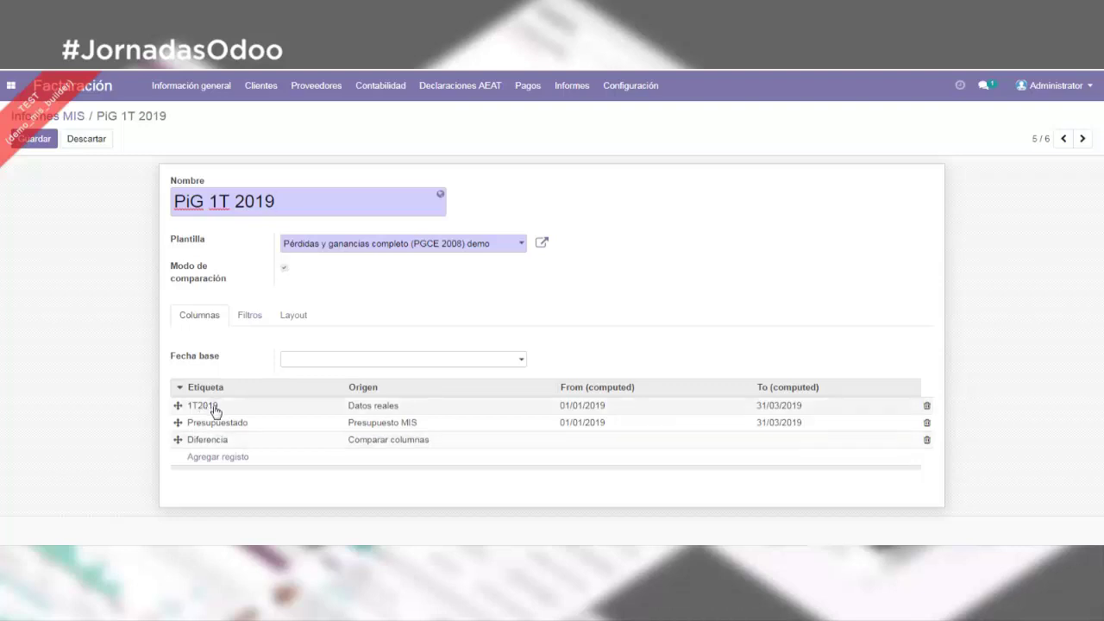
click(370, 407)
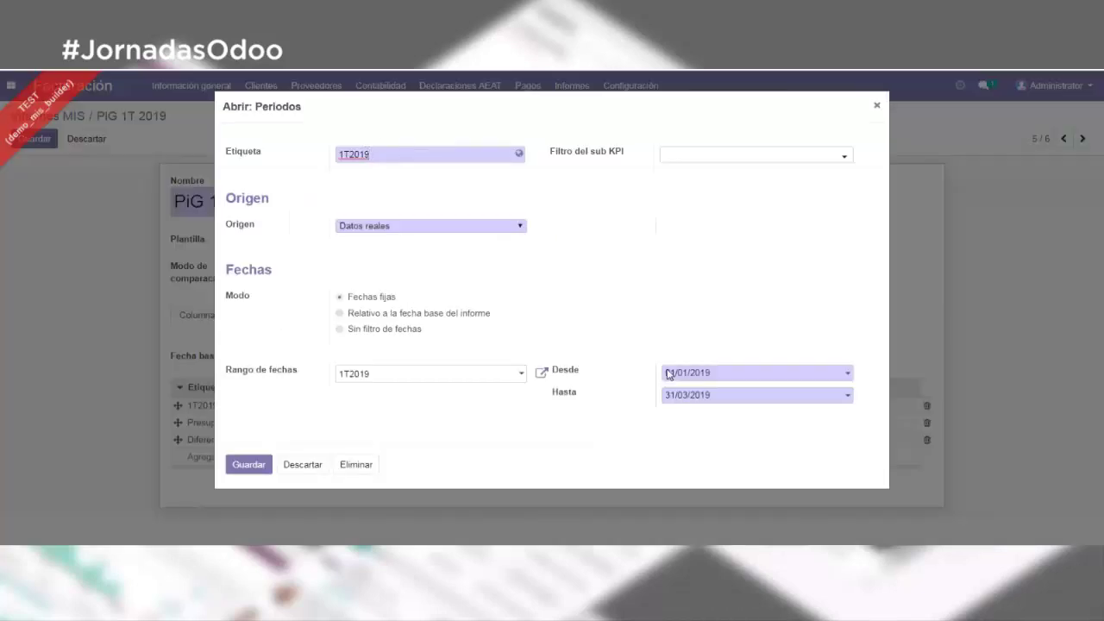
click(385, 228)
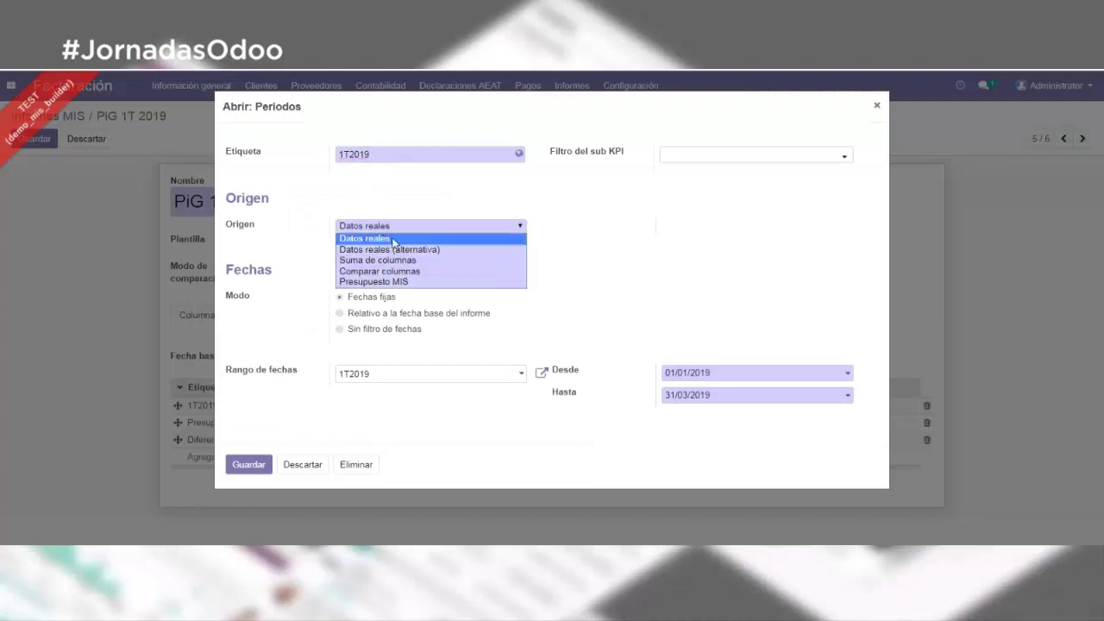
click(877, 105)
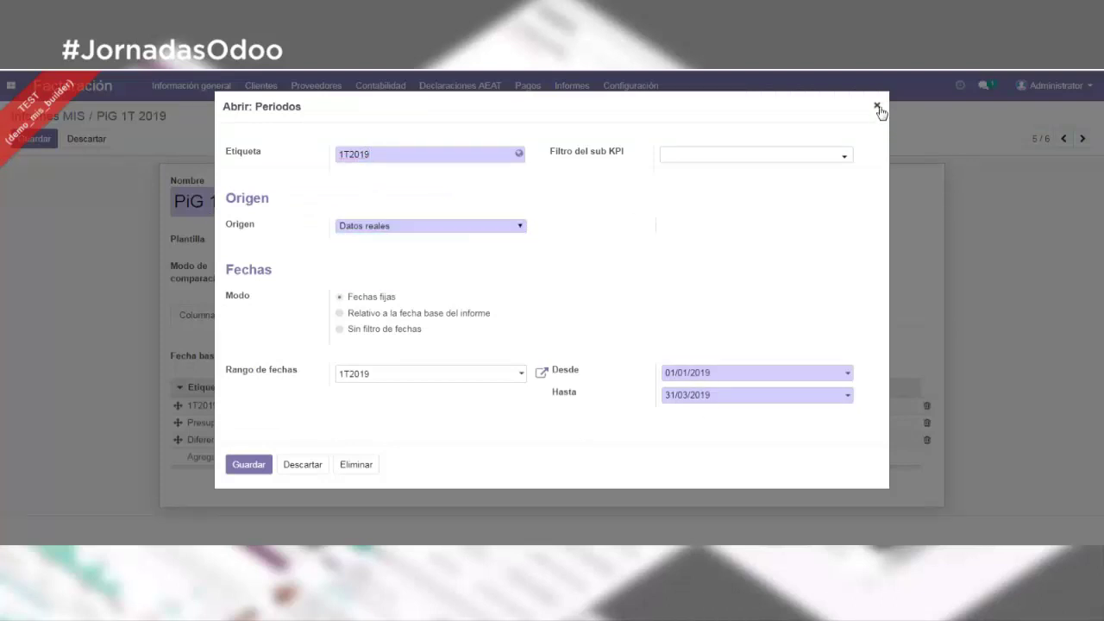
click(877, 106)
Step: Examine the origin and linked budget of the Presupuestado column, and the comparison settings of the Diferencia column
click(288, 421)
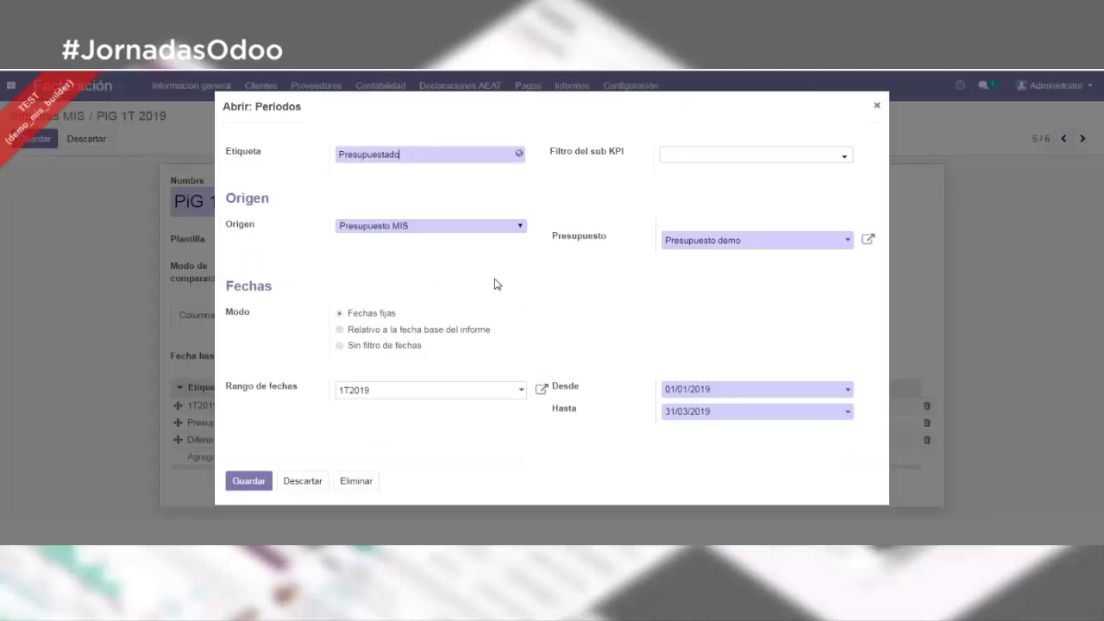
click(404, 228)
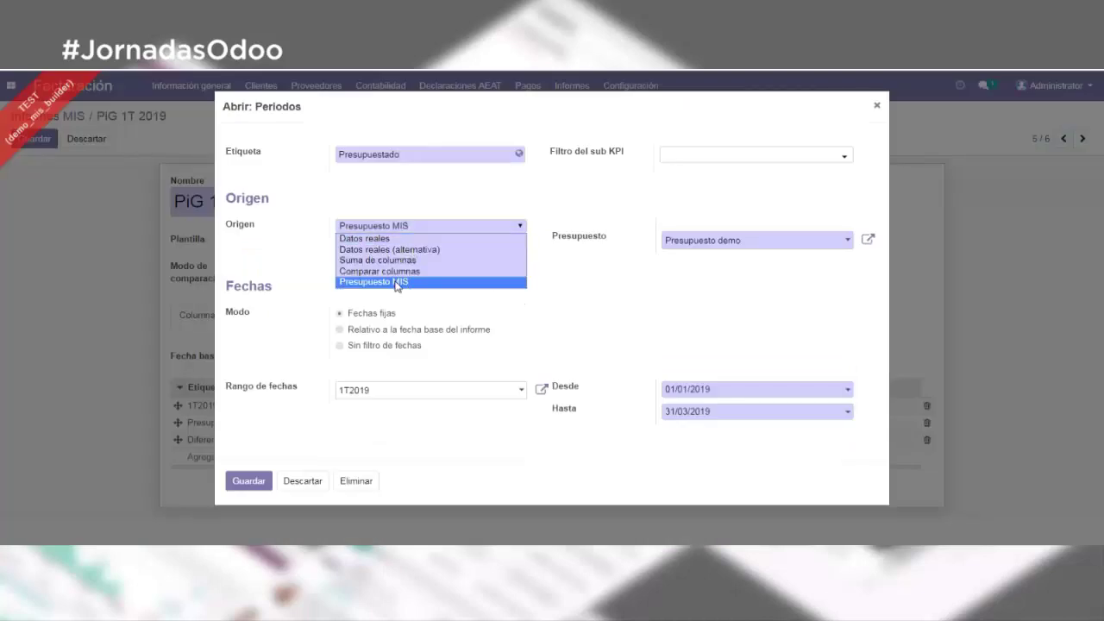
click(448, 312)
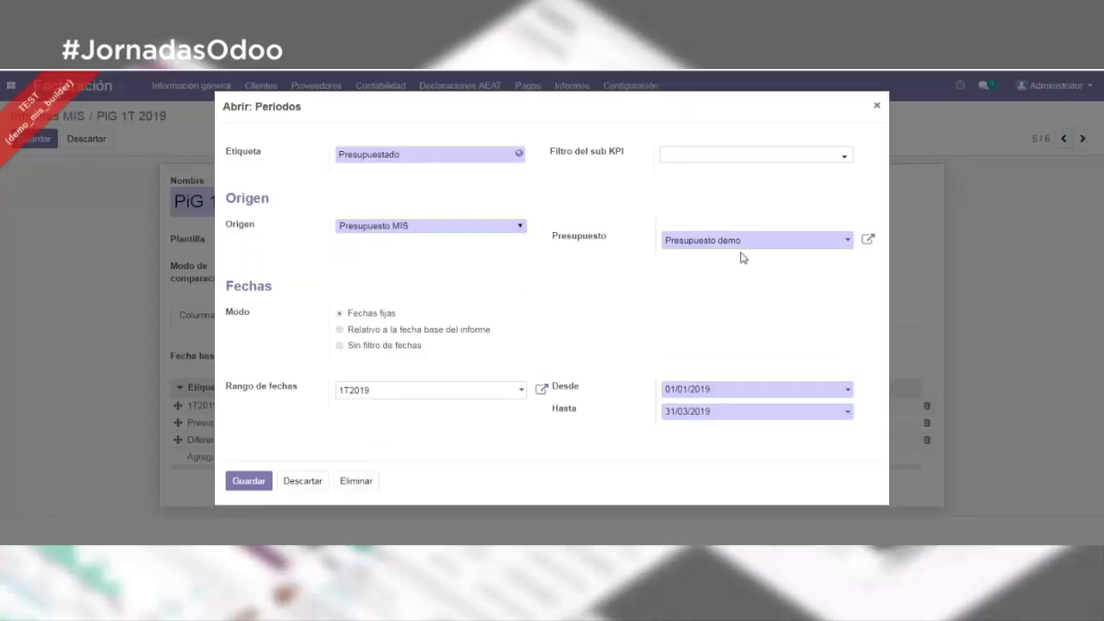
click(763, 241)
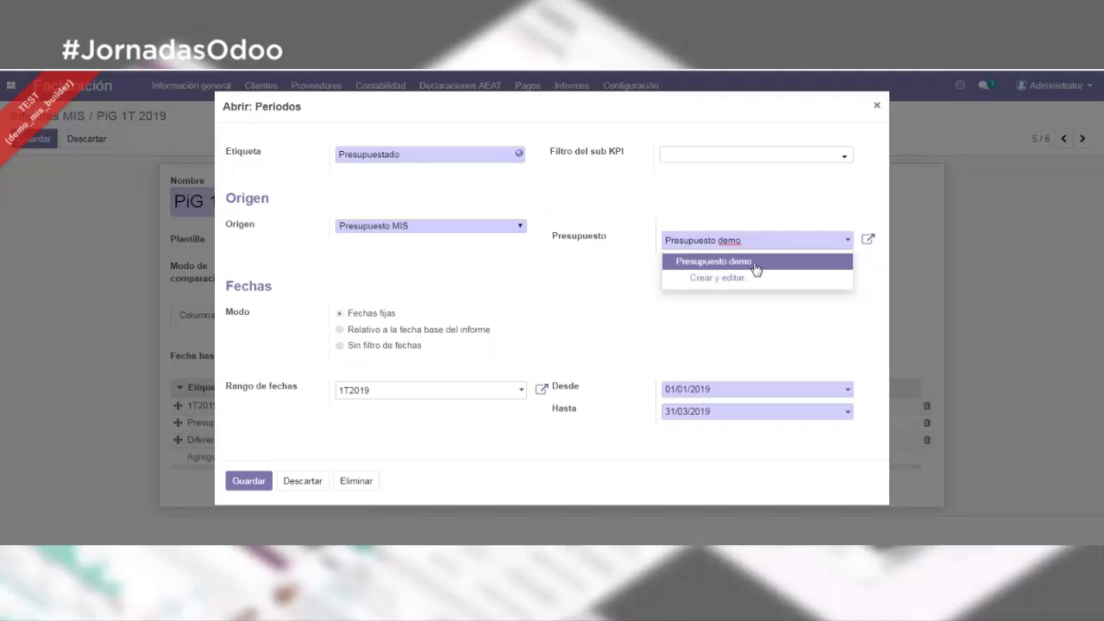
click(756, 264)
click(876, 105)
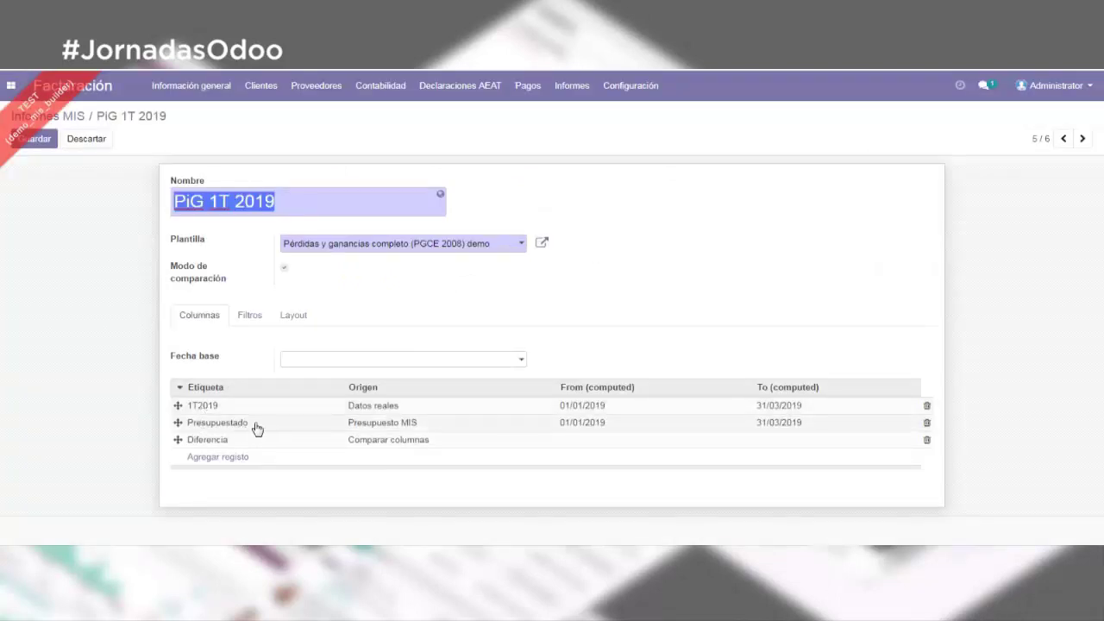
click(205, 442)
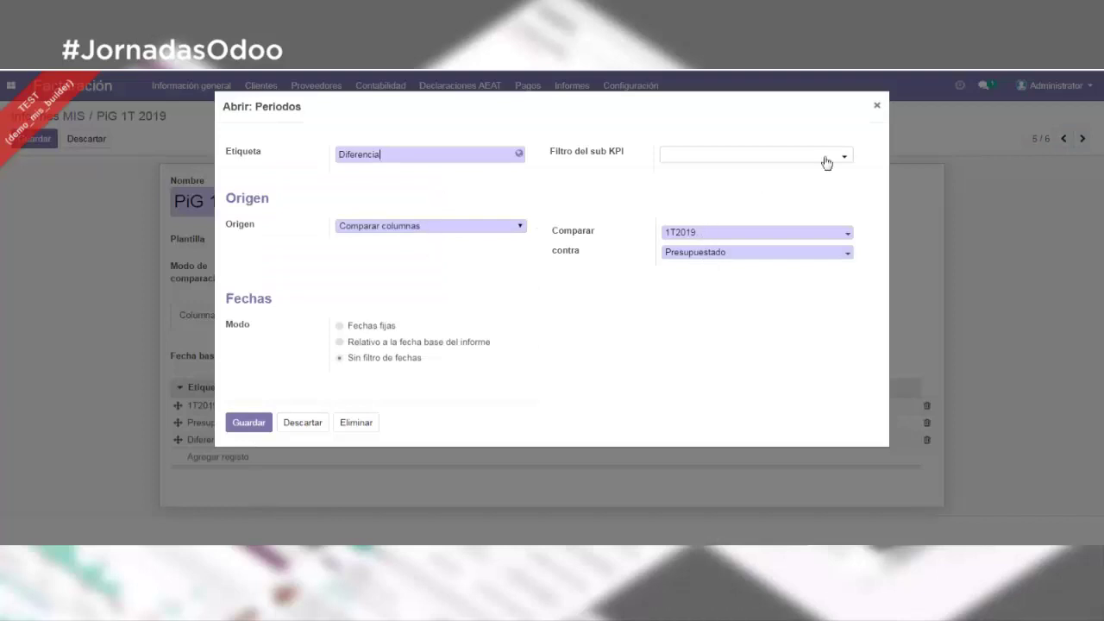
click(877, 106)
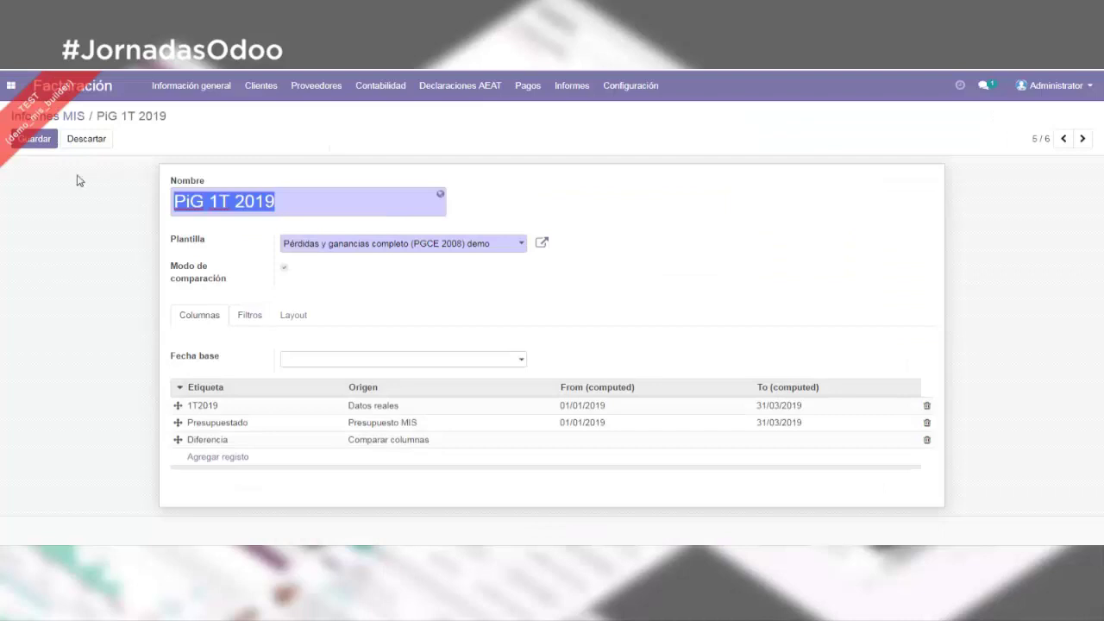
Step: Save PiG 1T 2019, preview it and read the error details behind the #NAME cell of Facturacion total
click(40, 140)
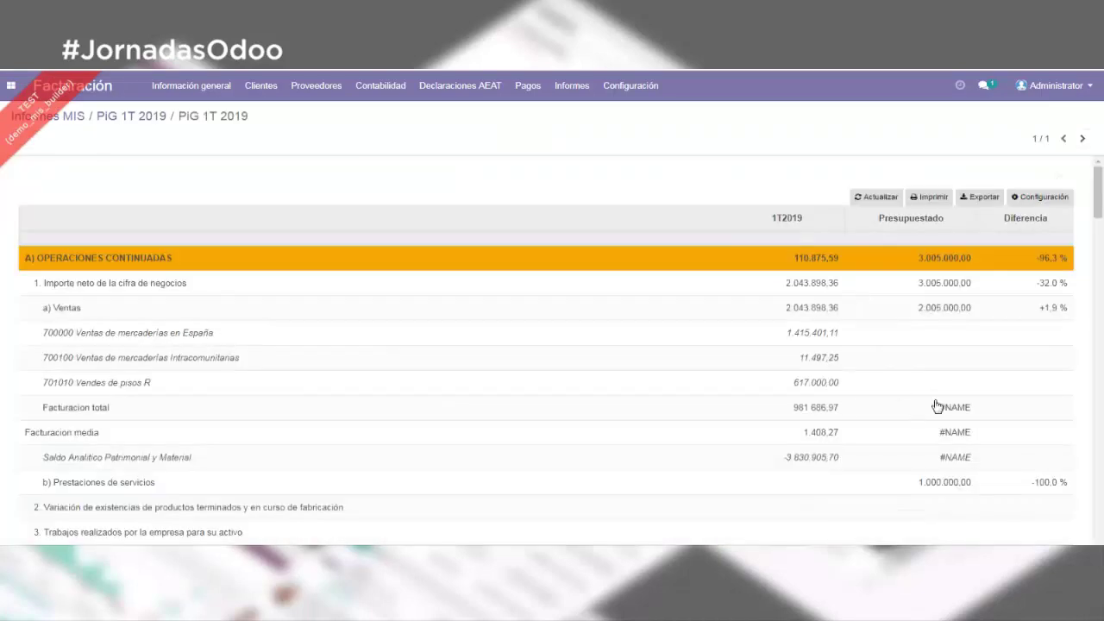
mouse_move(940, 413)
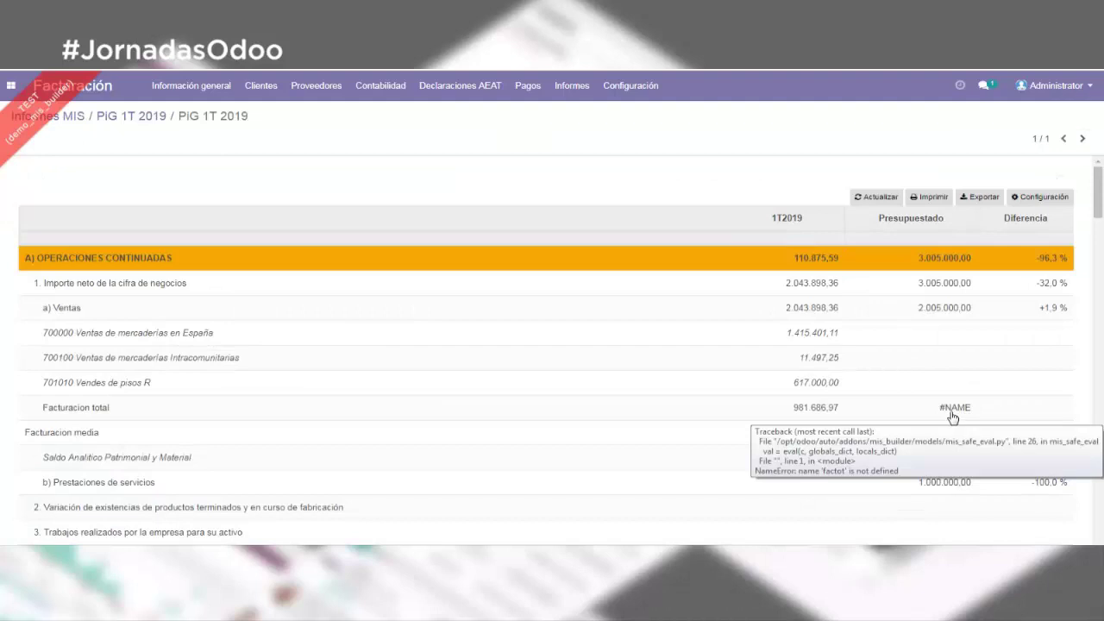
mouse_move(802, 412)
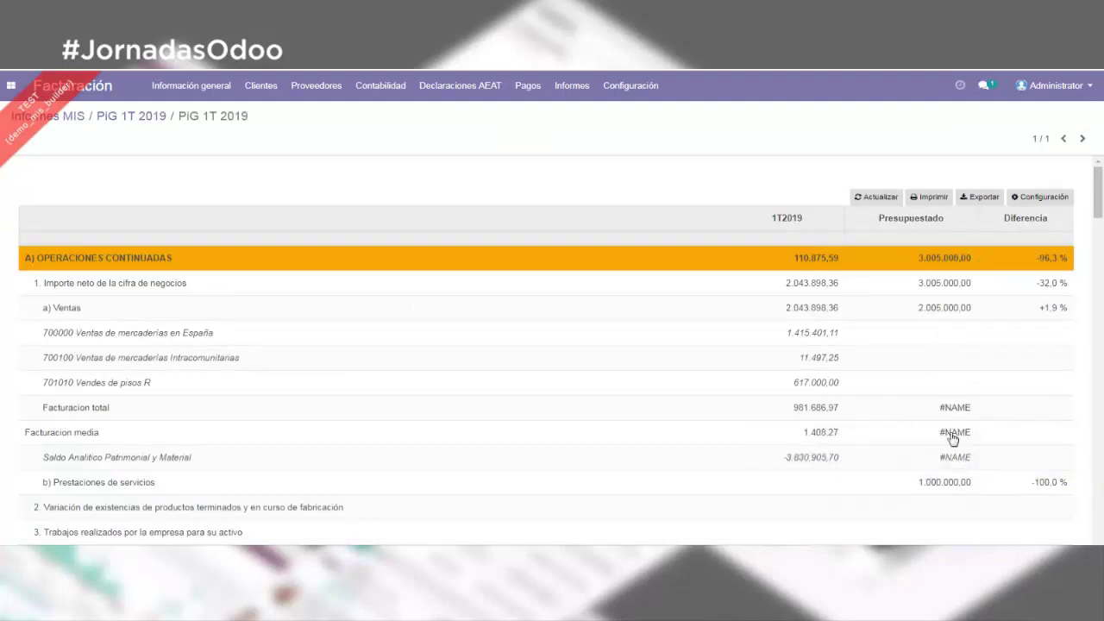
mouse_move(882, 411)
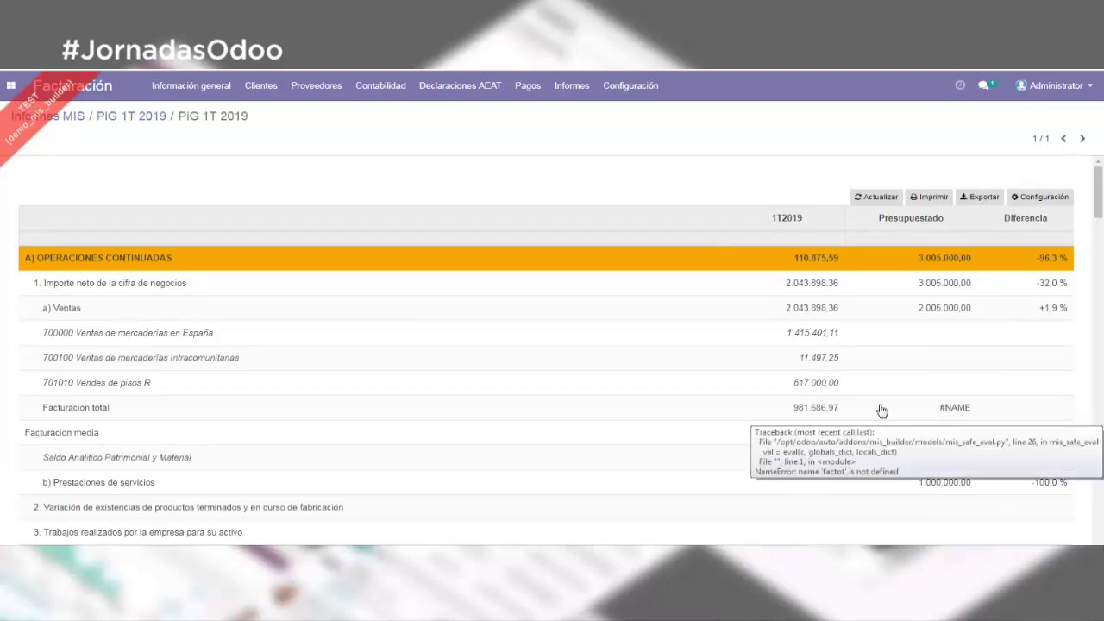
click(147, 117)
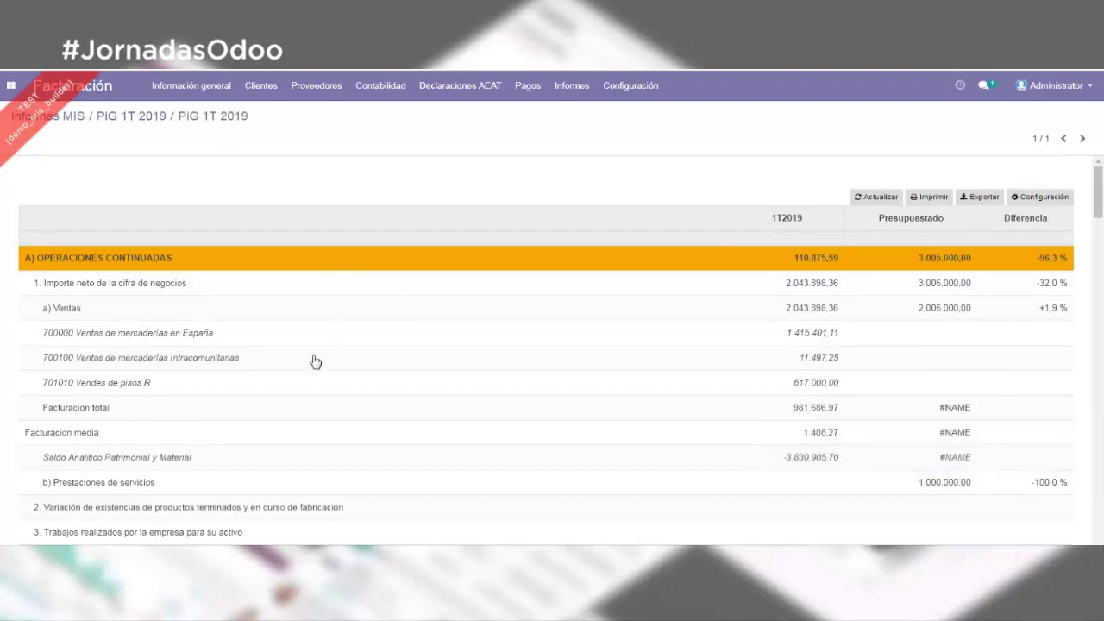
Step: Check the filter and layout settings of PiG 1T 2019, and preview the report again
click(251, 298)
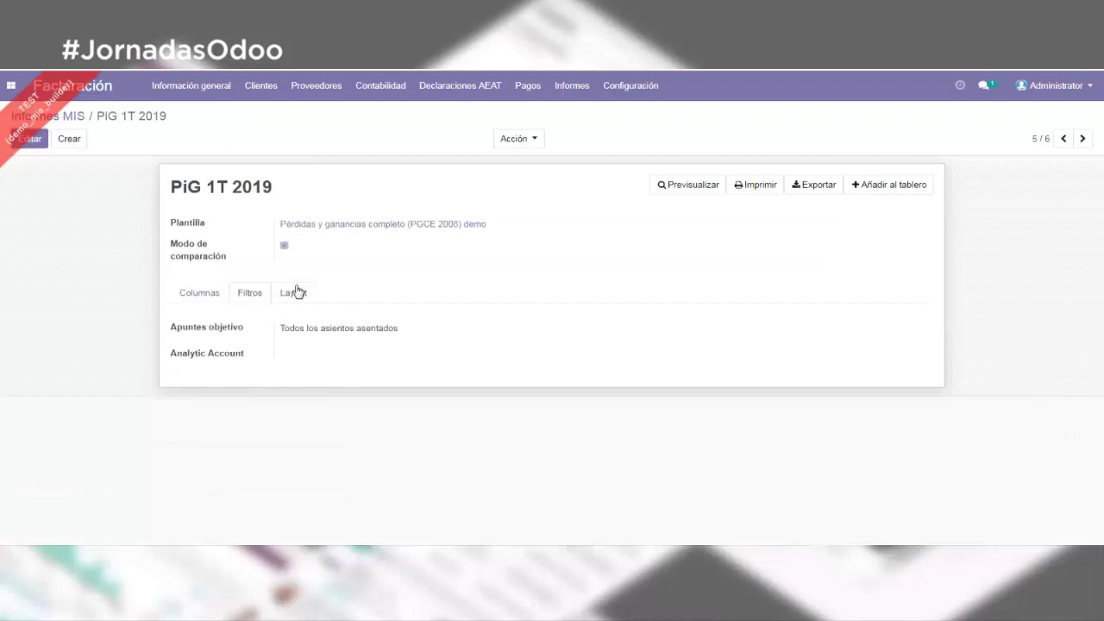
click(297, 292)
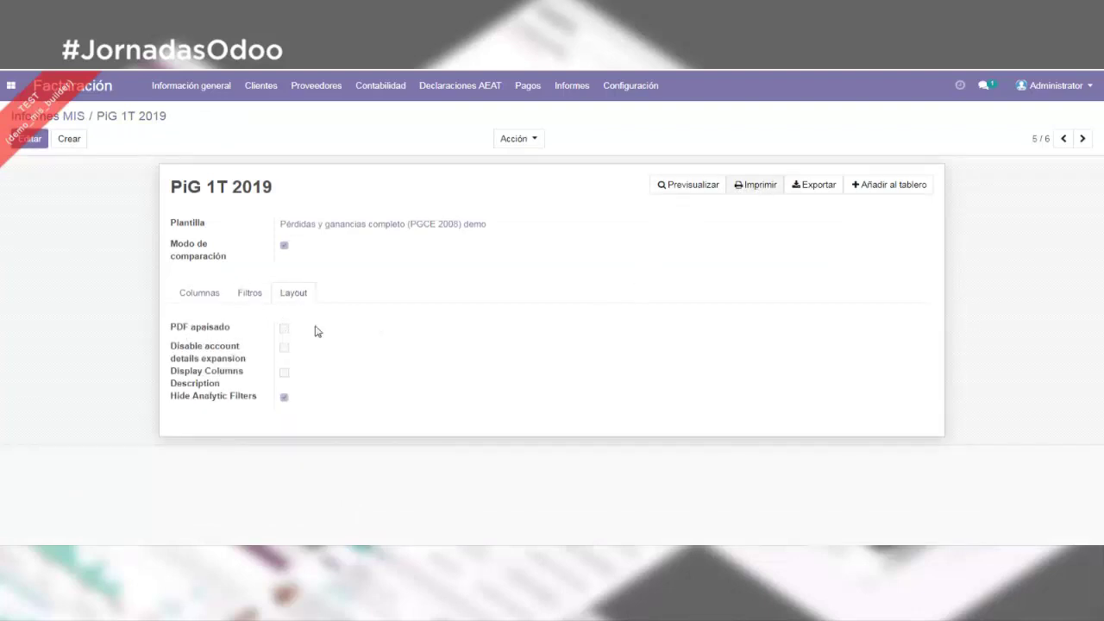
click(697, 187)
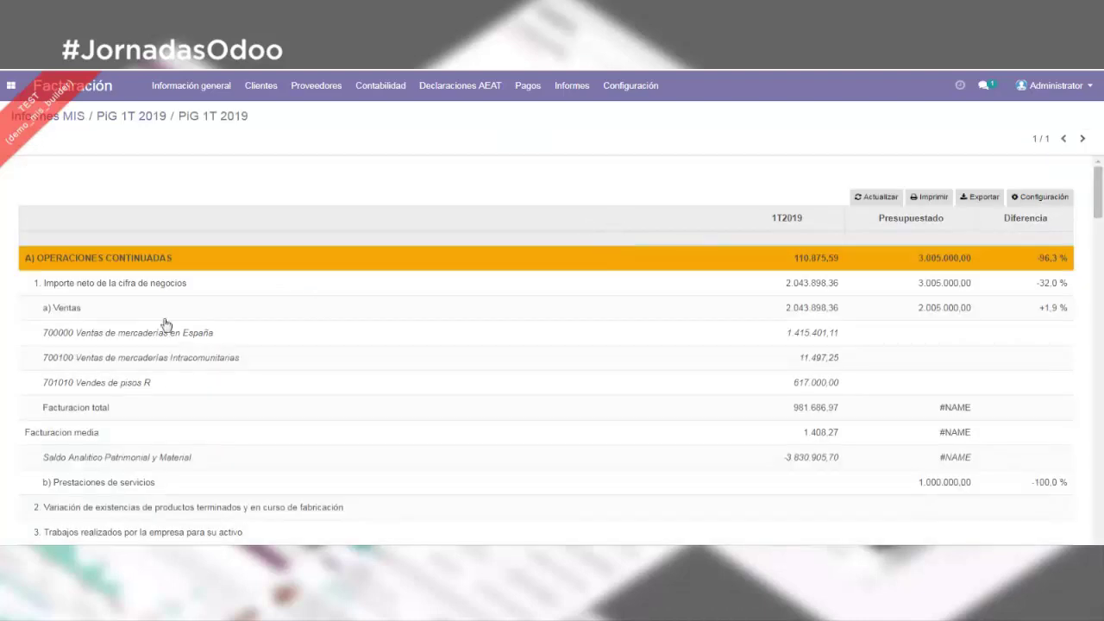
click(115, 115)
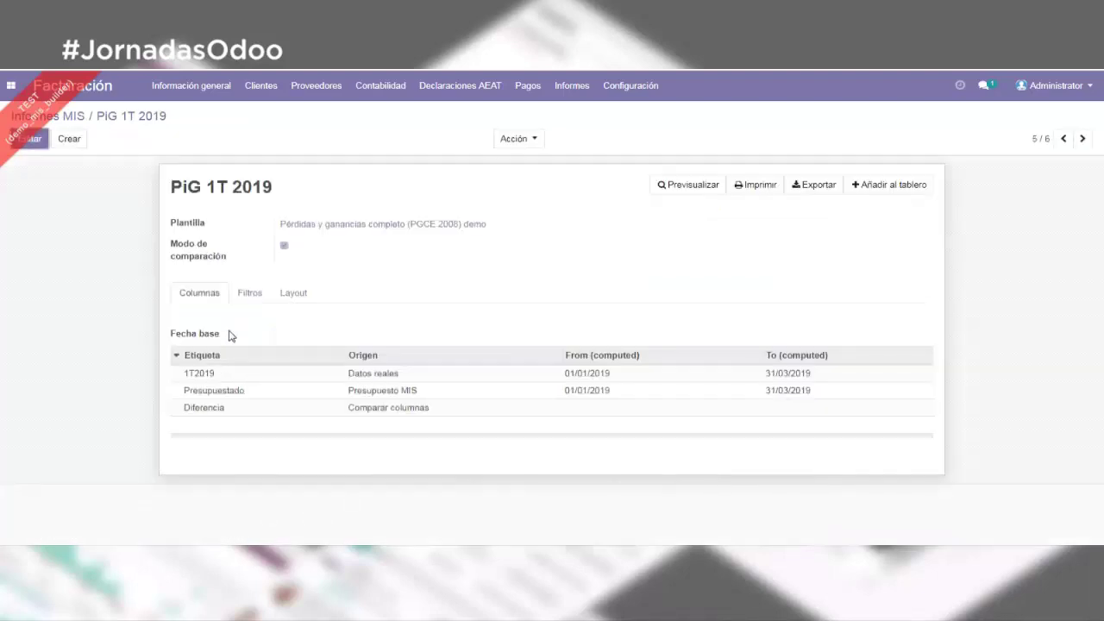
Step: Enable Display Columns Description in the layout of PiG 1T 2019, save the report and preview it
click(292, 294)
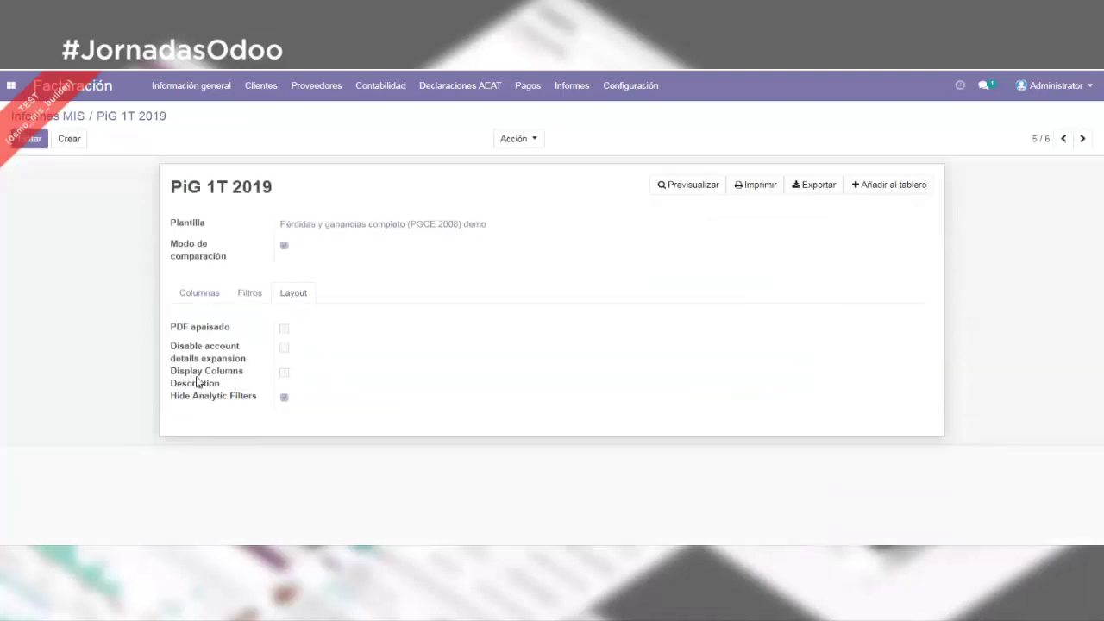
mouse_move(197, 381)
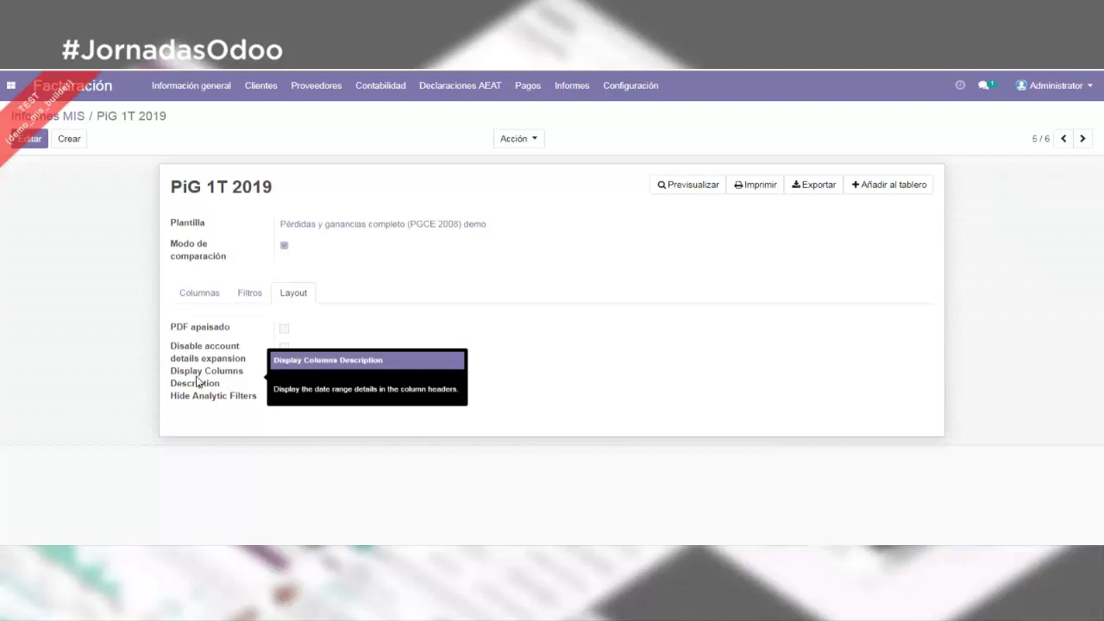
key(alt+a)
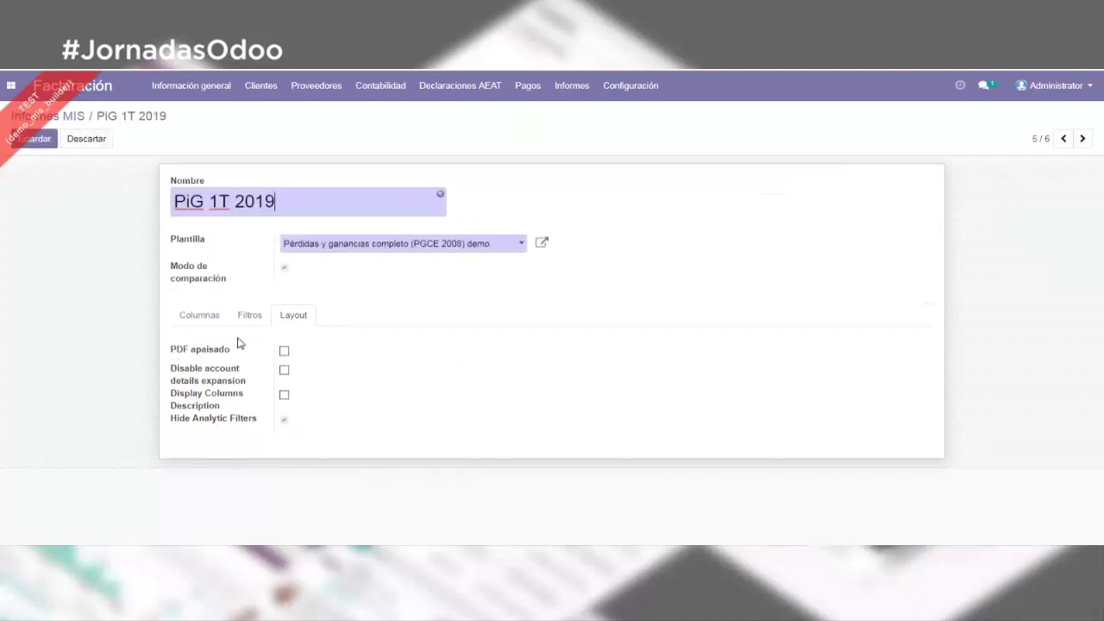
click(285, 396)
click(47, 140)
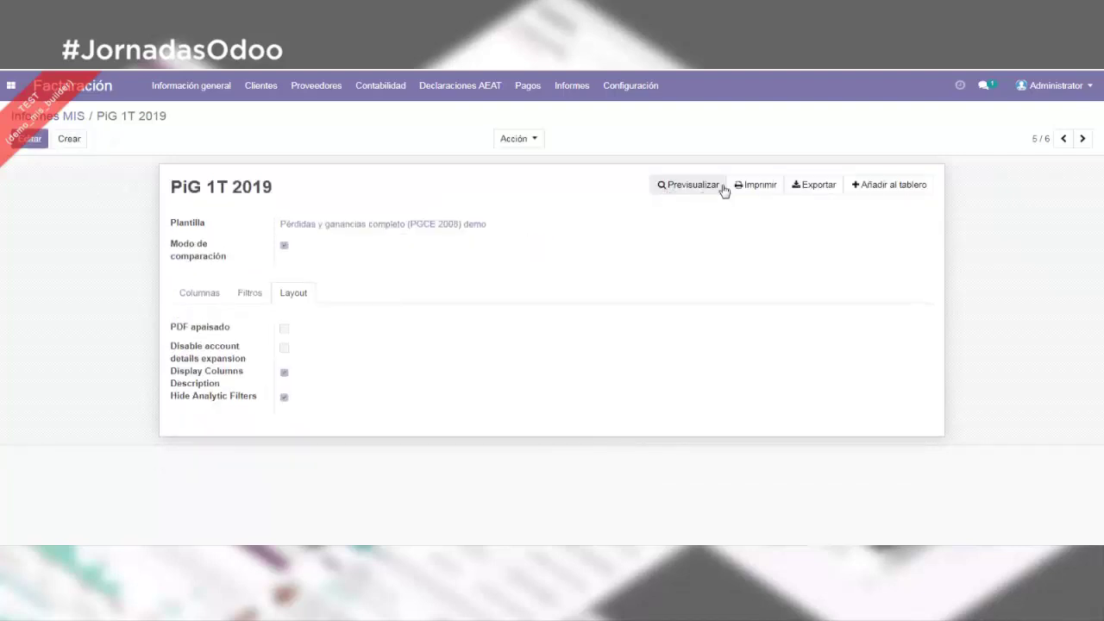
click(722, 189)
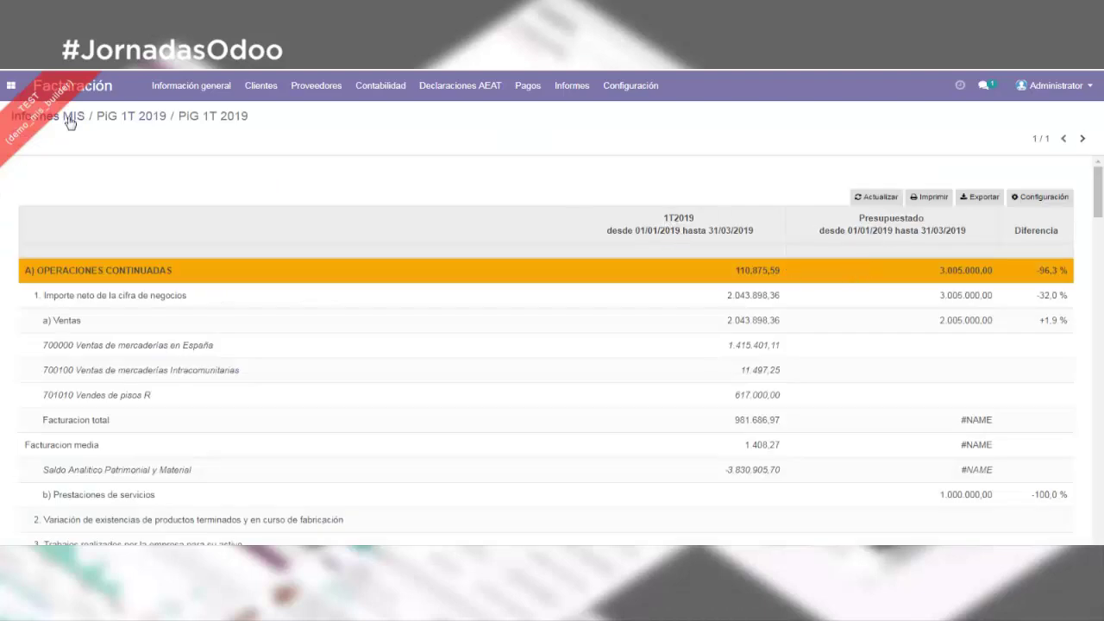
Step: Disable Display Columns Description in the layout of PiG 1T 2019, save the report and preview it
click(143, 117)
click(47, 145)
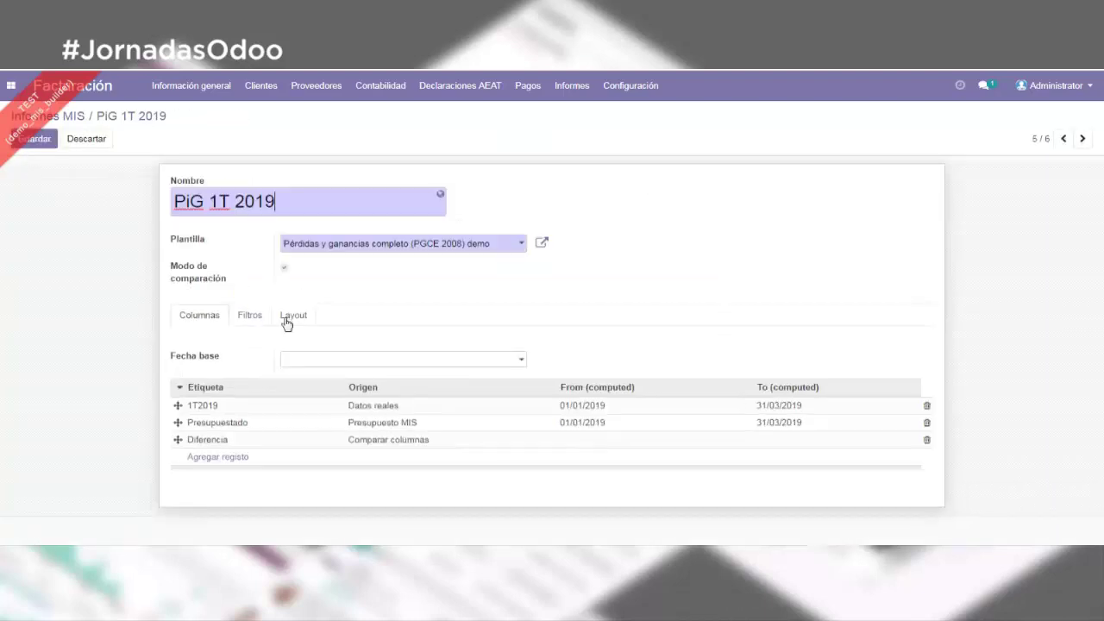
click(291, 315)
click(34, 139)
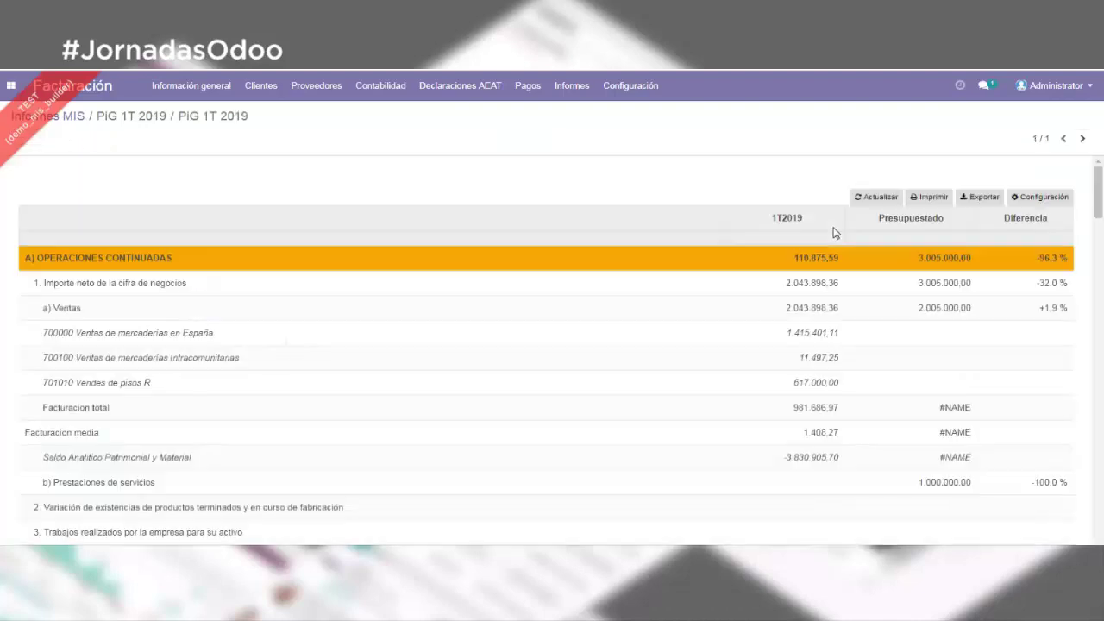
Step: Return to the PiG 1T 2019 form and review its layout options and filters
click(142, 116)
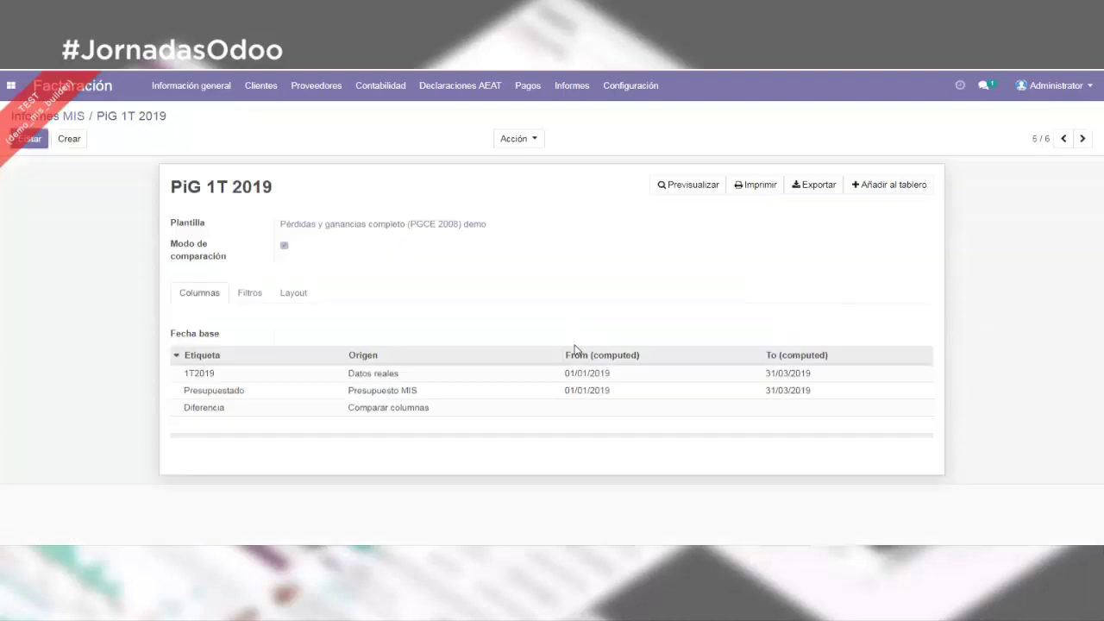
click(296, 298)
click(250, 297)
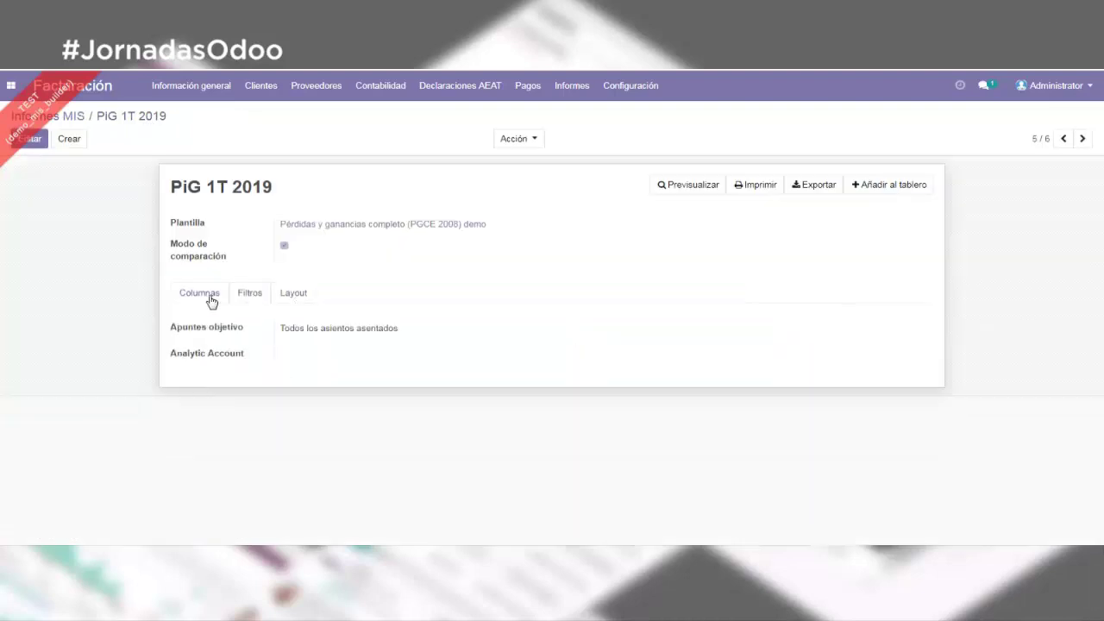
Step: Review the column definitions, filters and layout options of the PiG 1T 2019 report
click(208, 297)
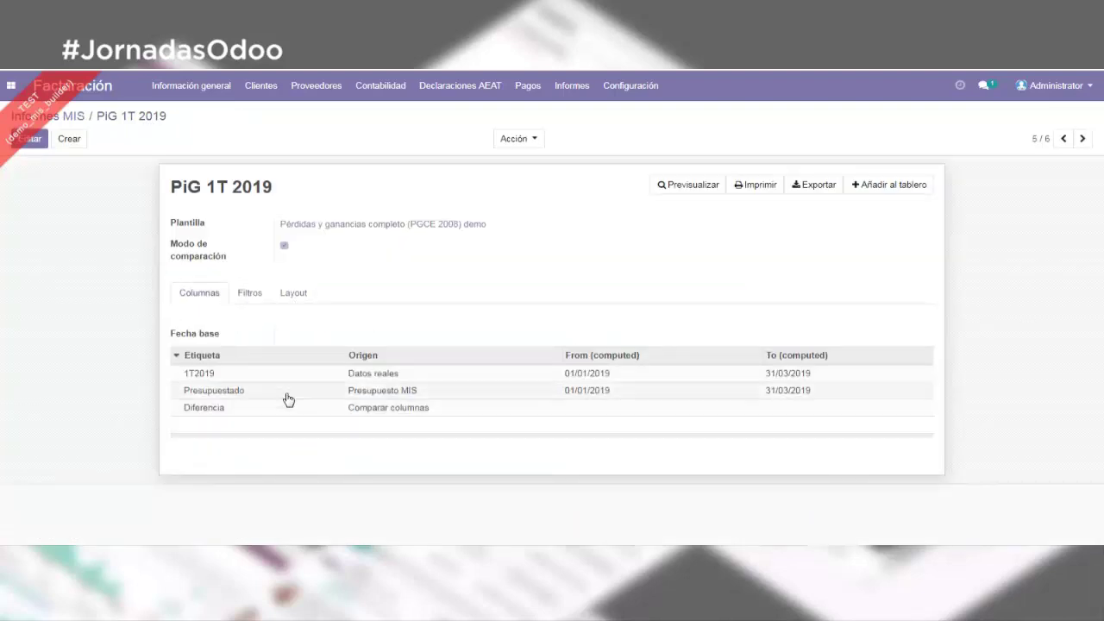
click(249, 300)
click(286, 297)
click(251, 297)
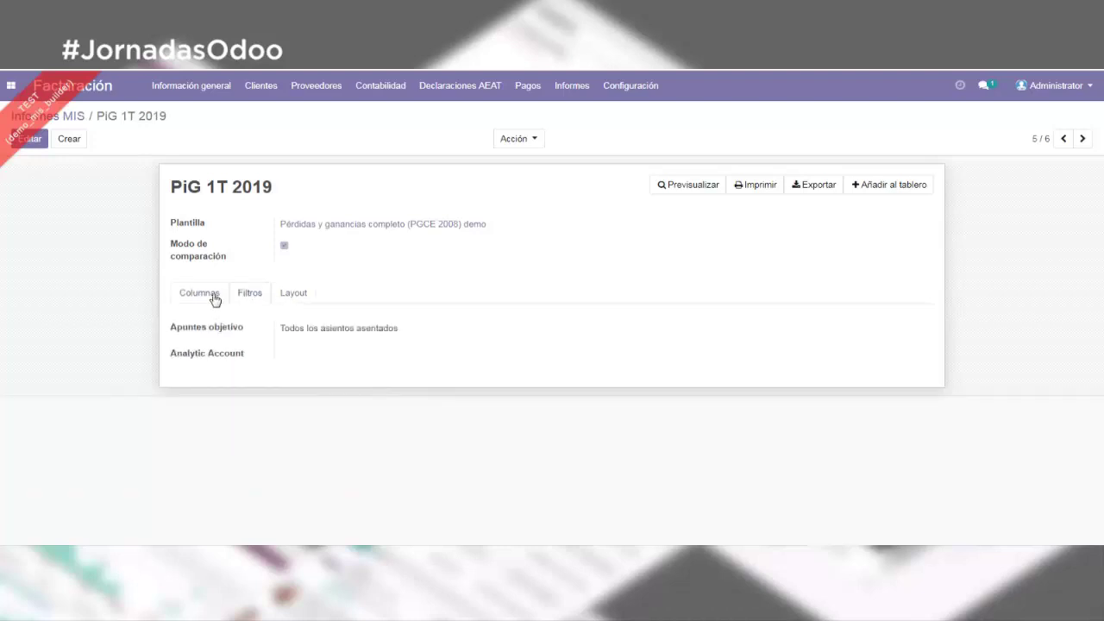
click(215, 299)
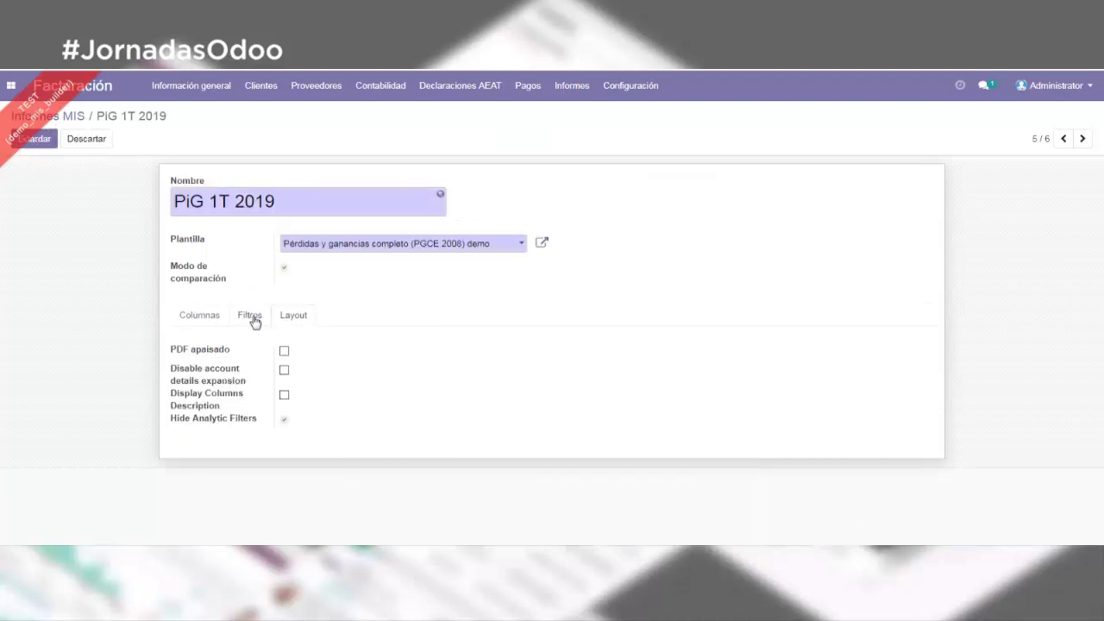
Step: Set the Analytic Account filter of PiG 1T 2019 to [PAT] Patrimonial and save the report
click(252, 319)
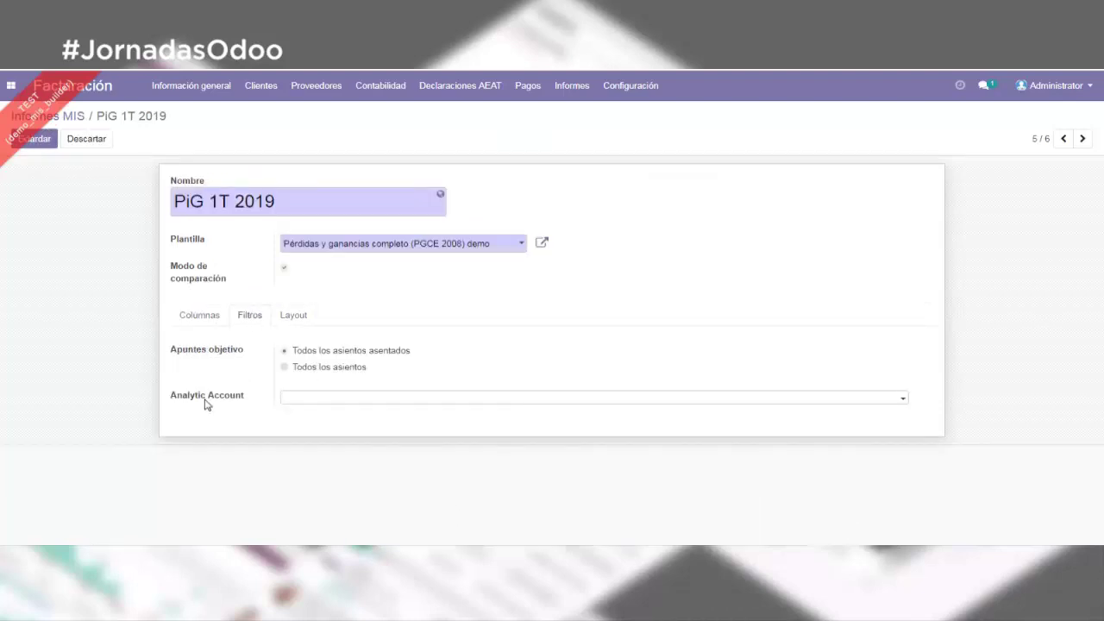
click(334, 400)
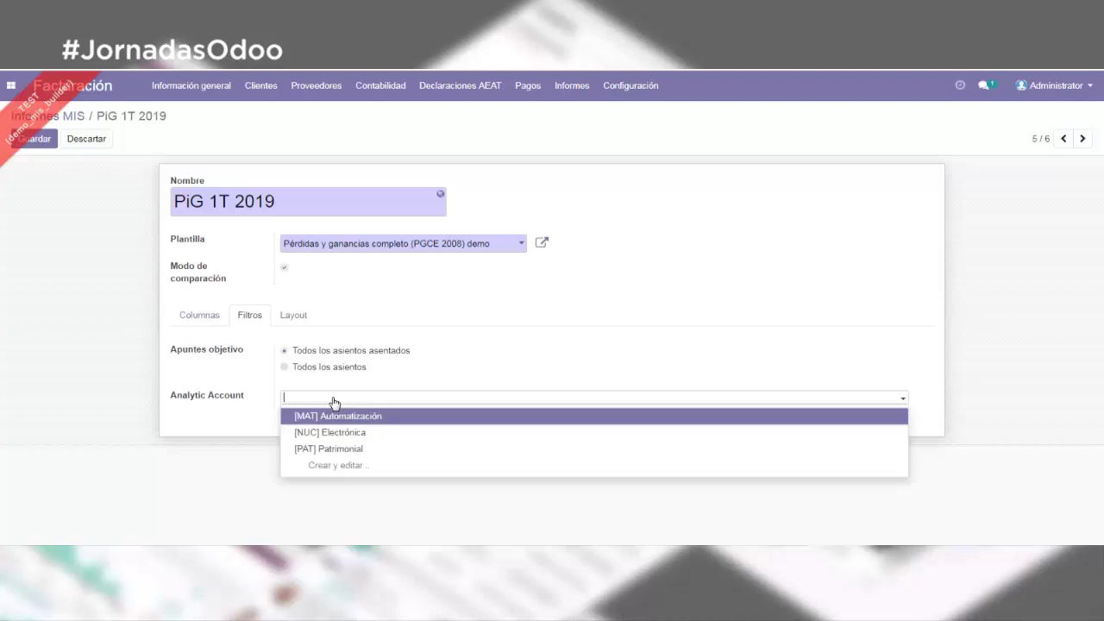
click(373, 449)
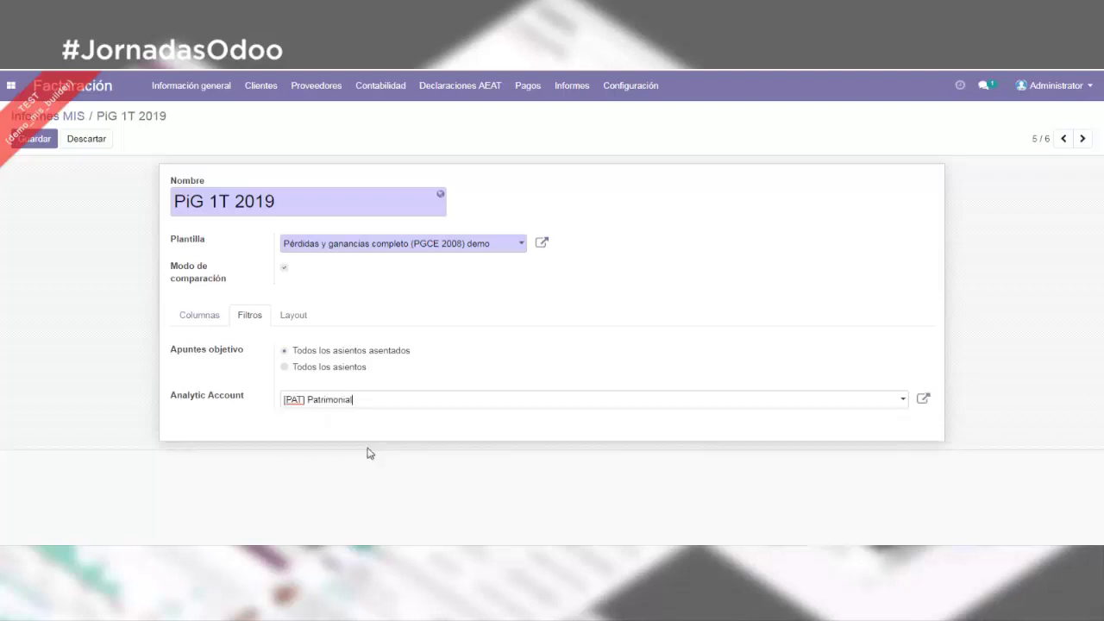
click(203, 316)
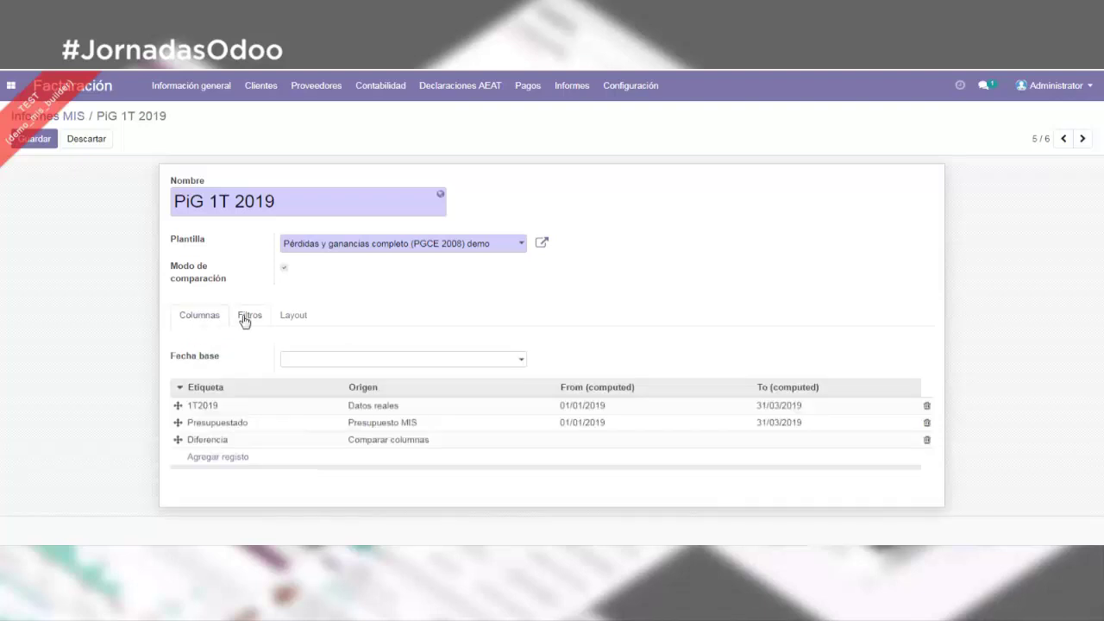
click(245, 319)
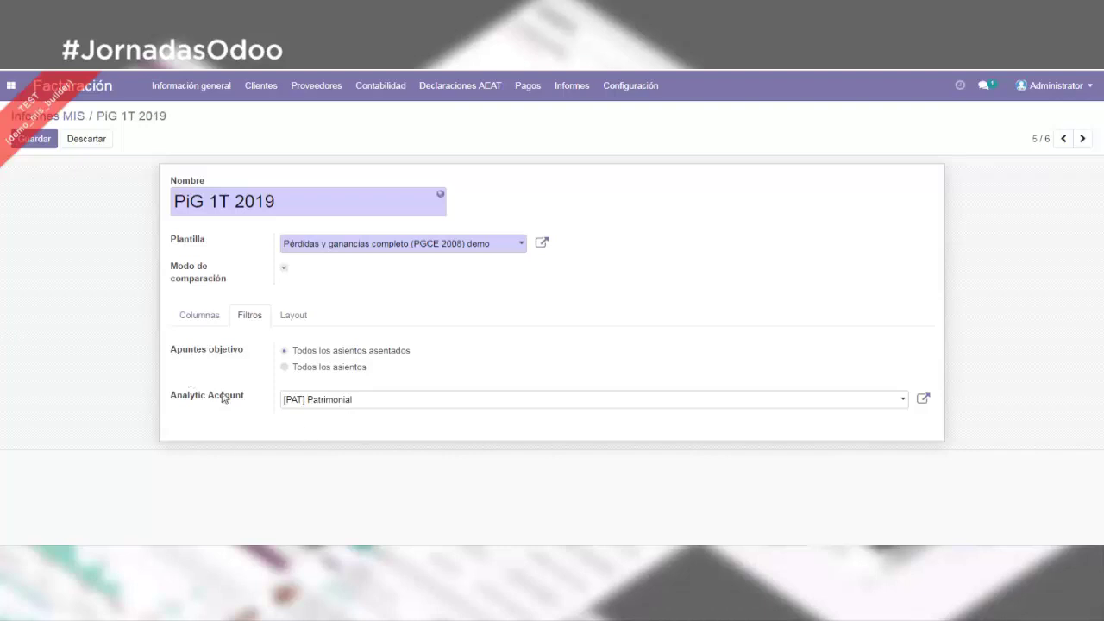
click(39, 139)
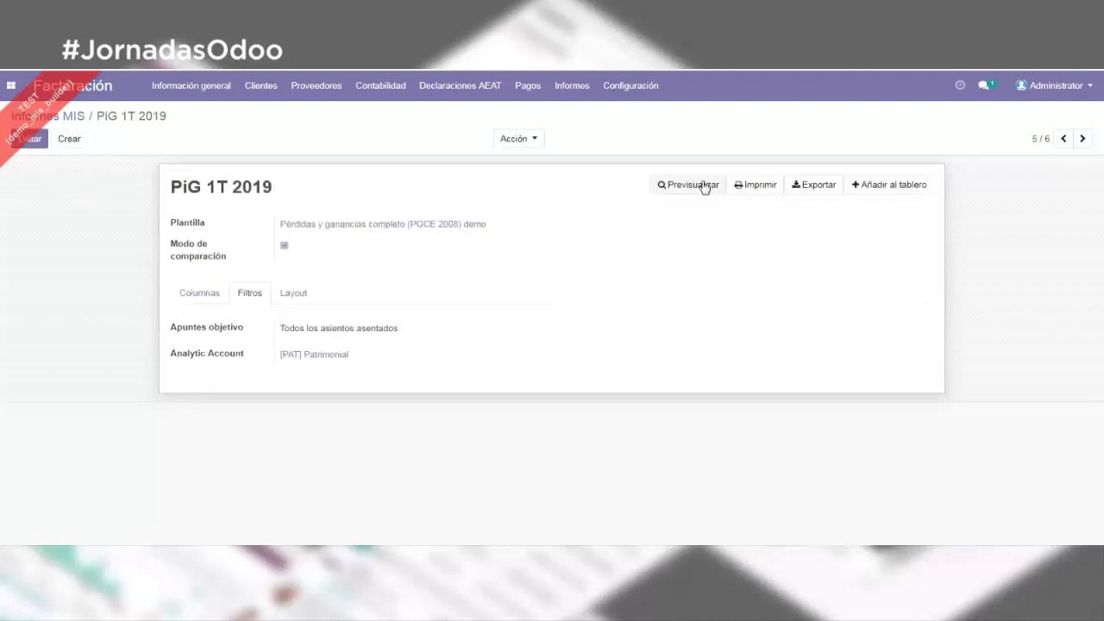
Step: Preview the report with the analytic filter applied, look through its lines, and return to the PiG 1T 2019 form
click(707, 187)
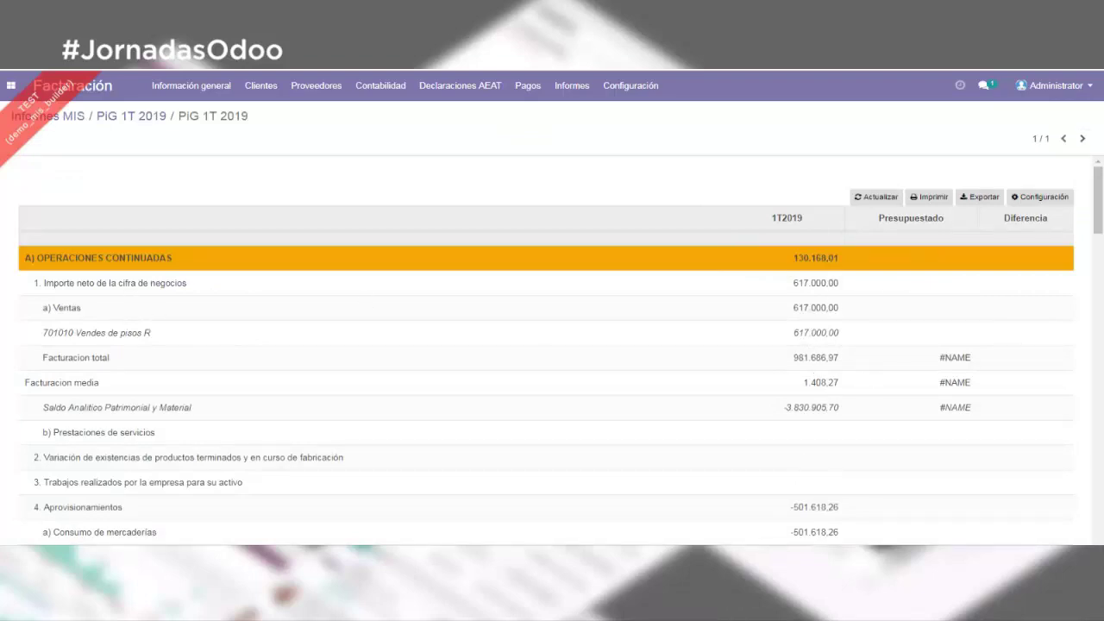
scroll(803, 538, down, 10)
scroll(784, 436, up, 10)
click(143, 117)
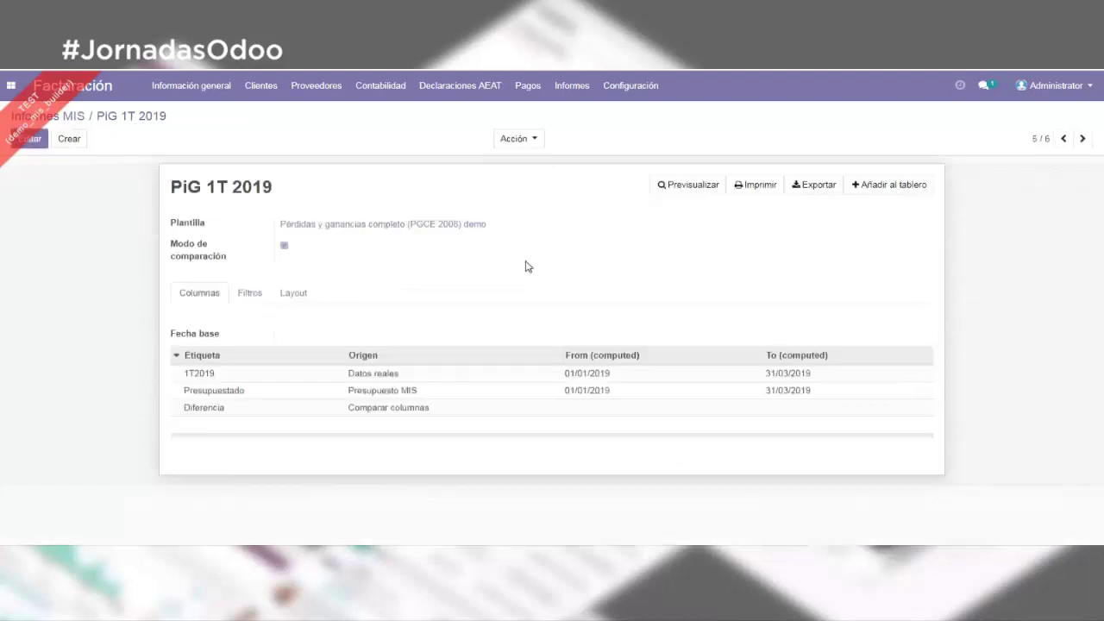
Step: Clear the Analytic Account filter of PiG 1T 2019 and save the report
click(248, 293)
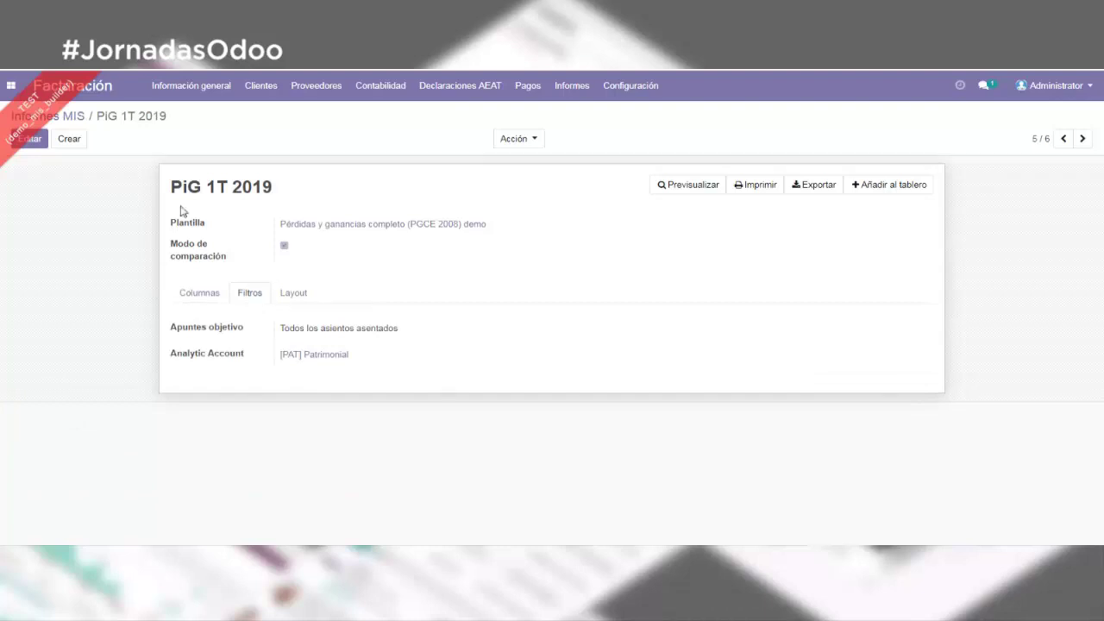
click(25, 141)
click(366, 402)
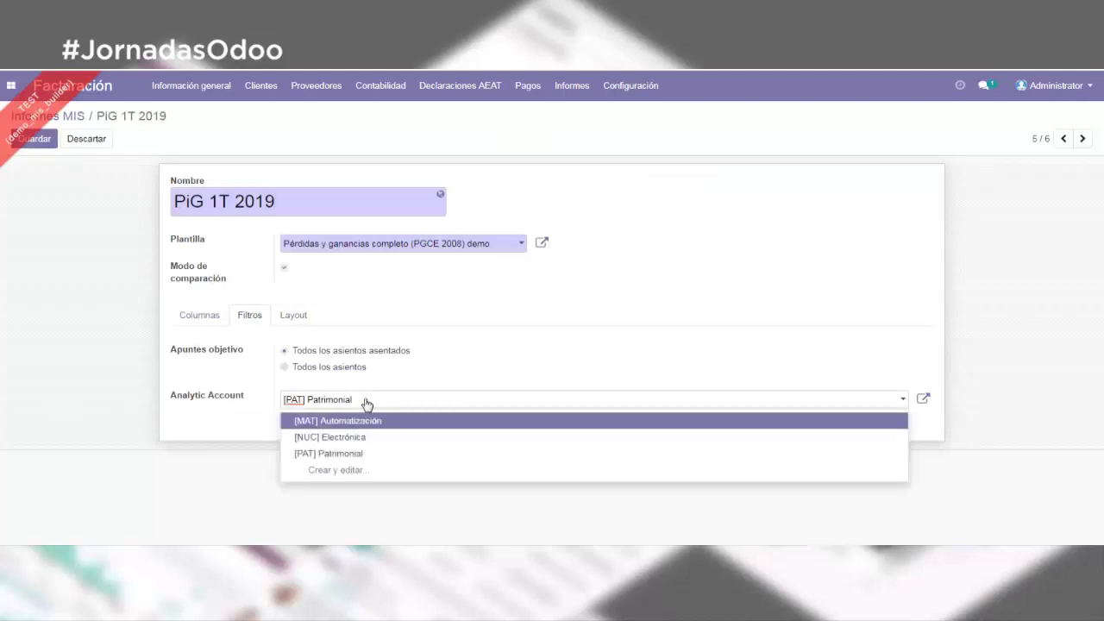
click(373, 422)
click(385, 406)
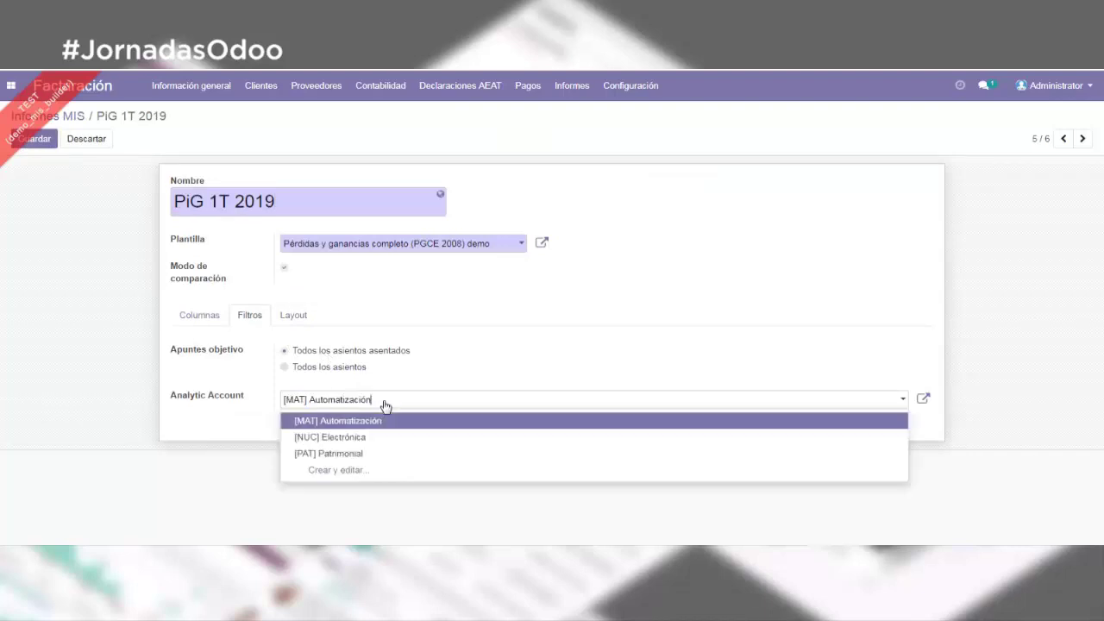
triple_click(386, 402)
key(BackSpace)
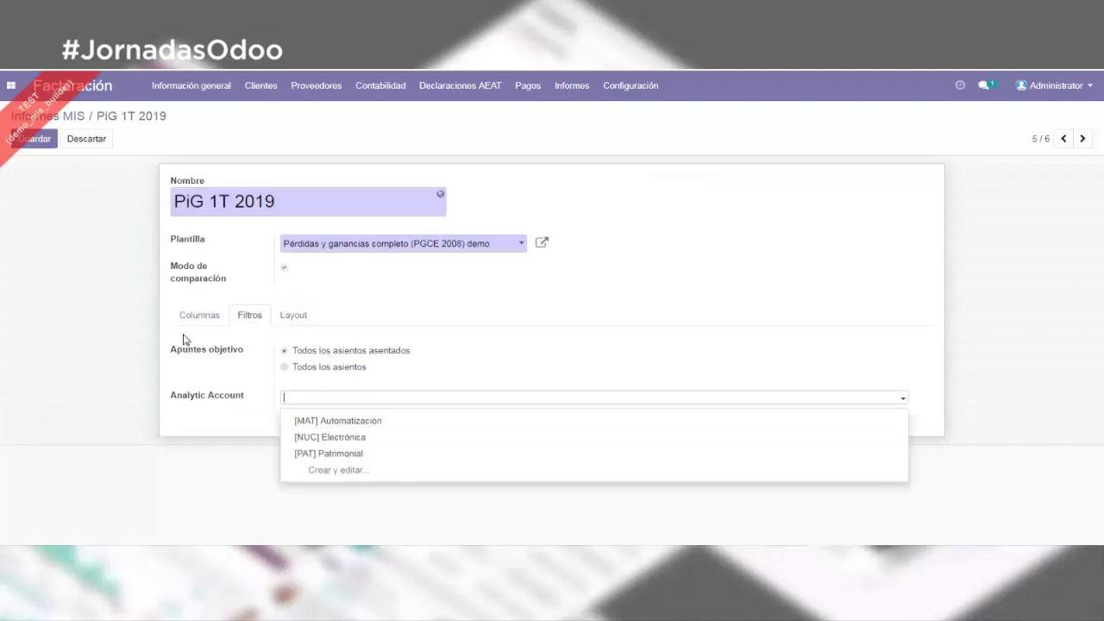
click(448, 307)
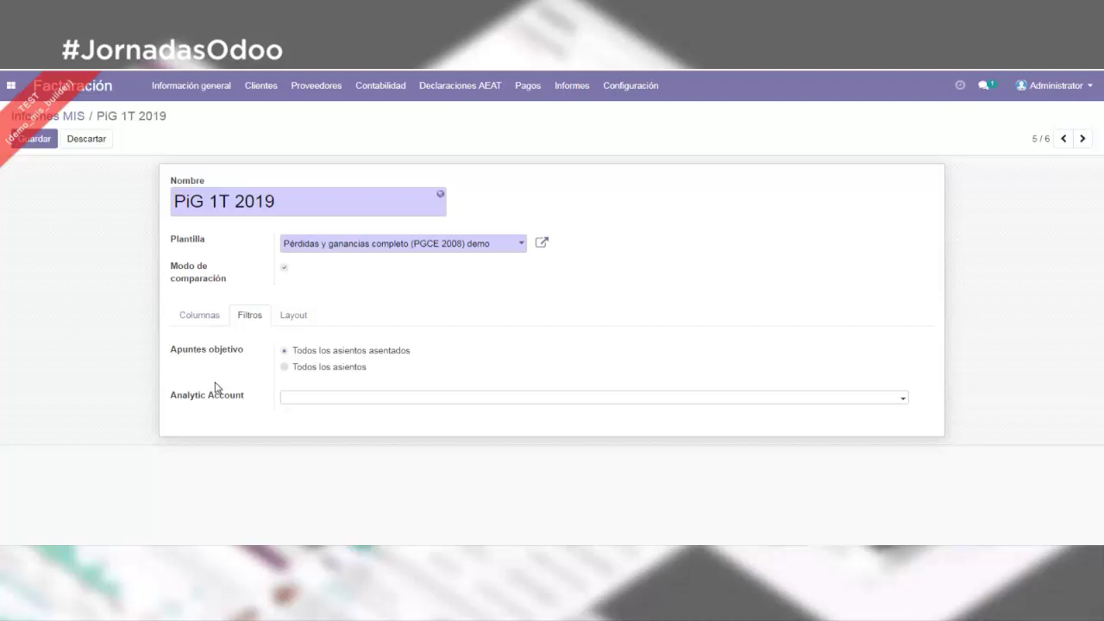
click(38, 140)
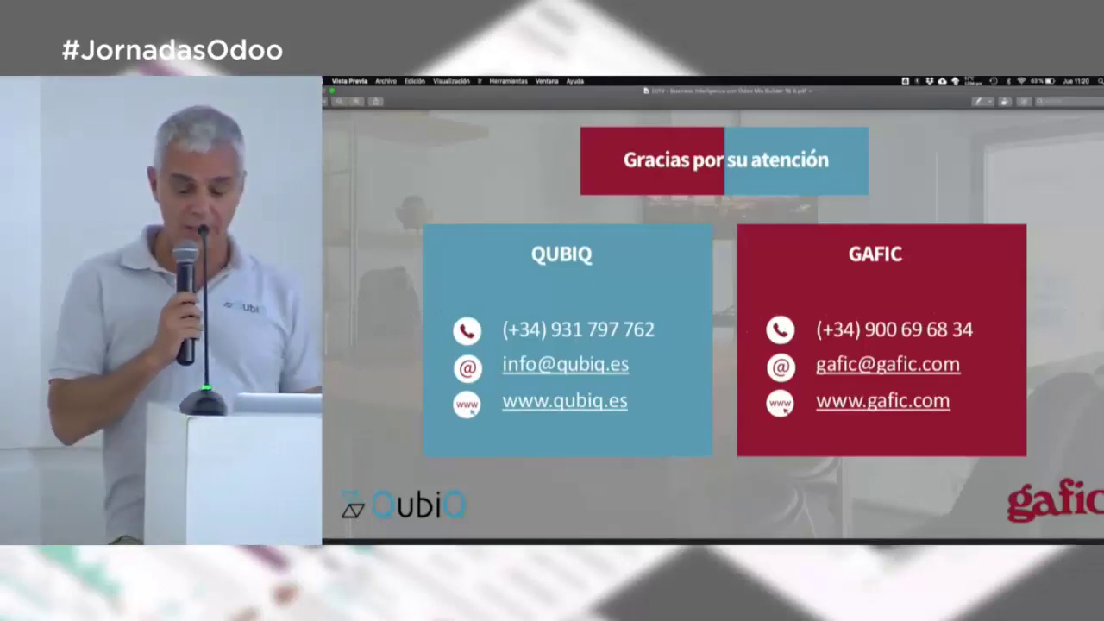
key(Left)
key(Left)
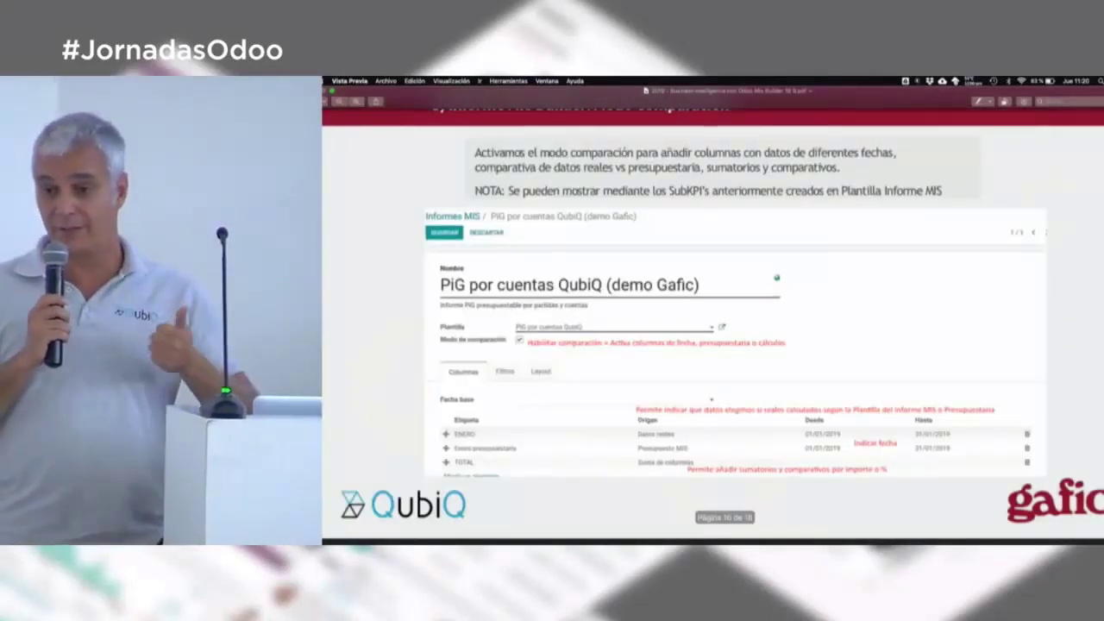